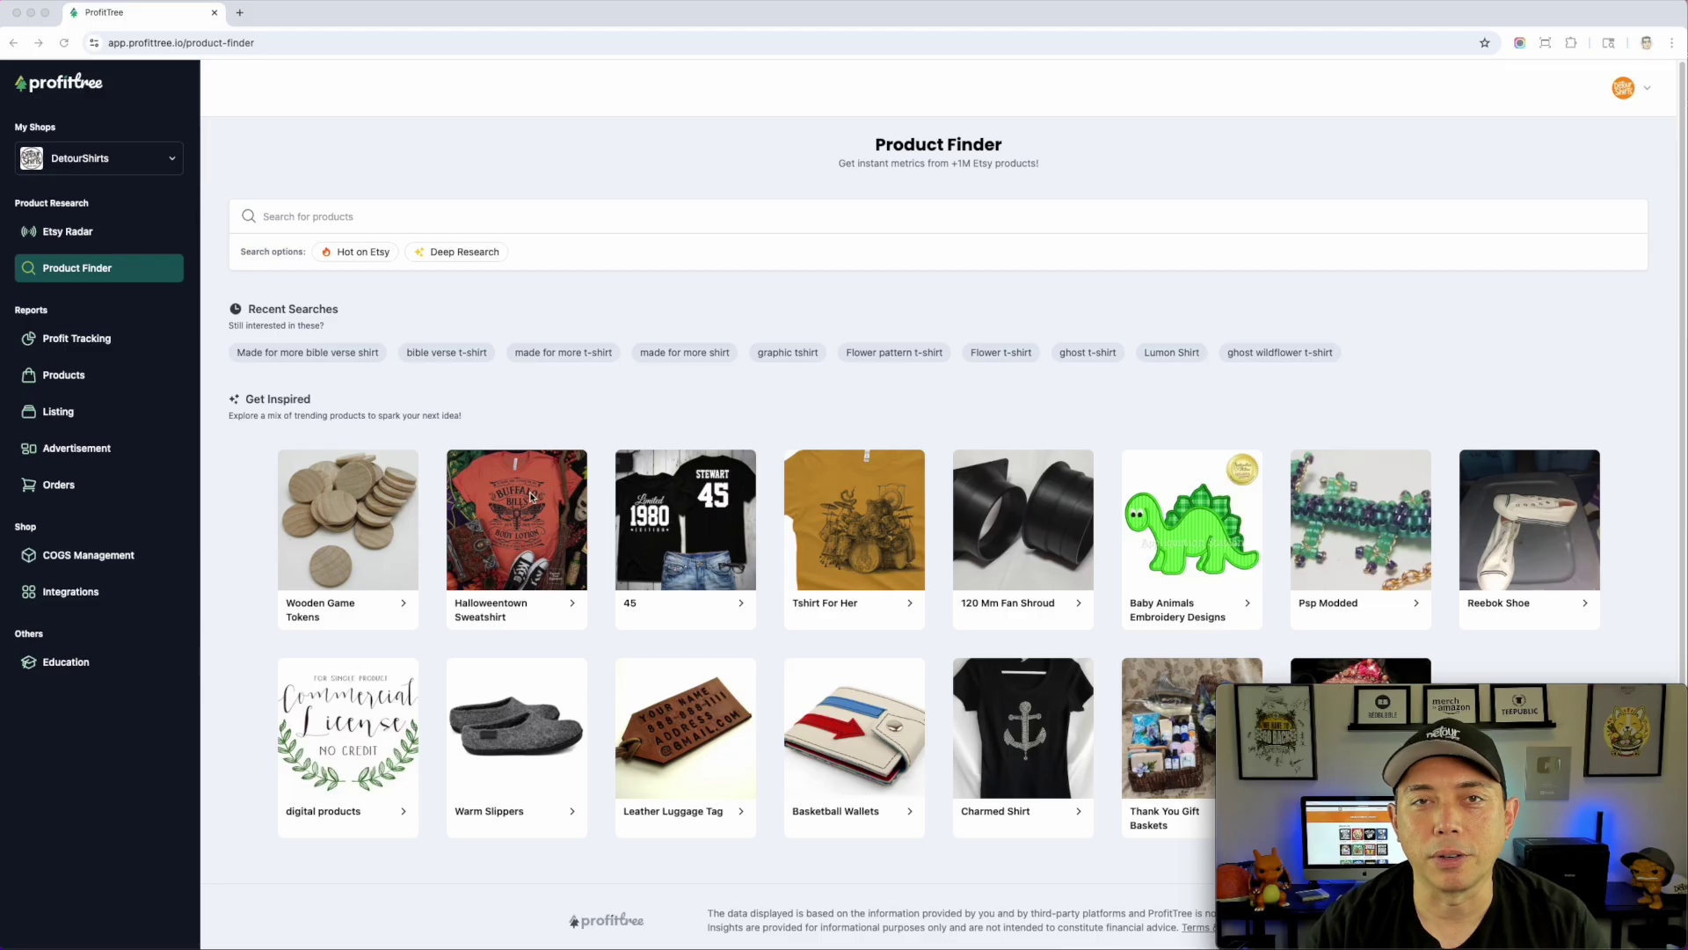
# Add the ProfitTree – Etsy Seller Assistant extension to Chrome through the Etsy Radar page
pyautogui.click(290, 218)
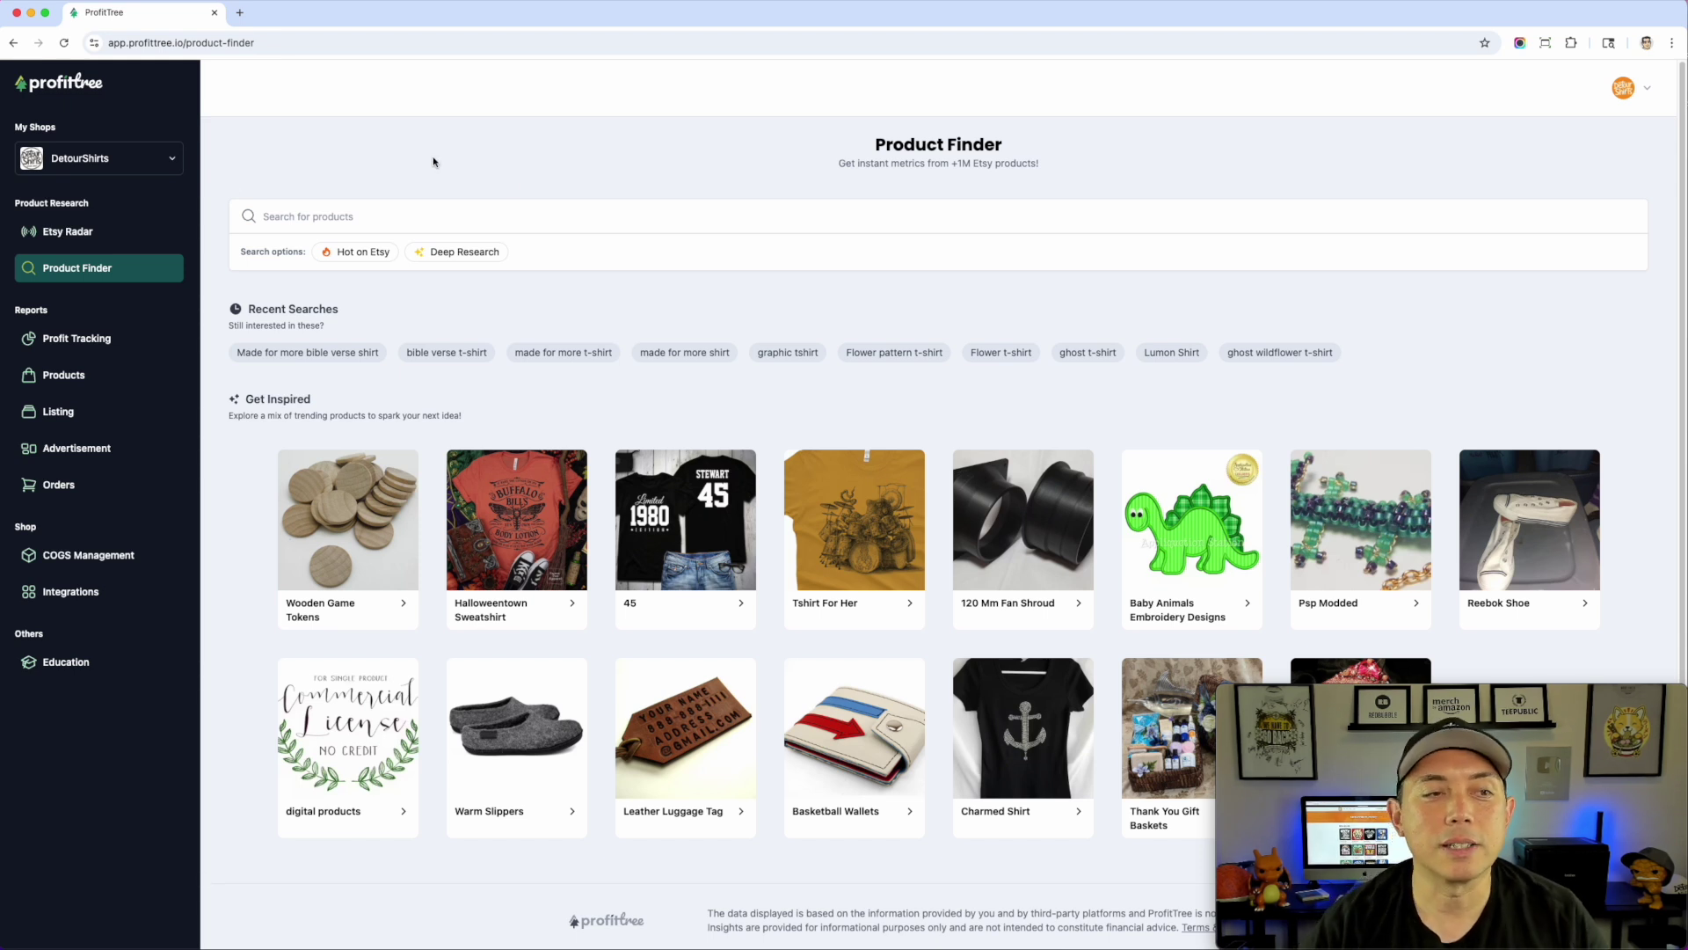
pyautogui.click(80, 235)
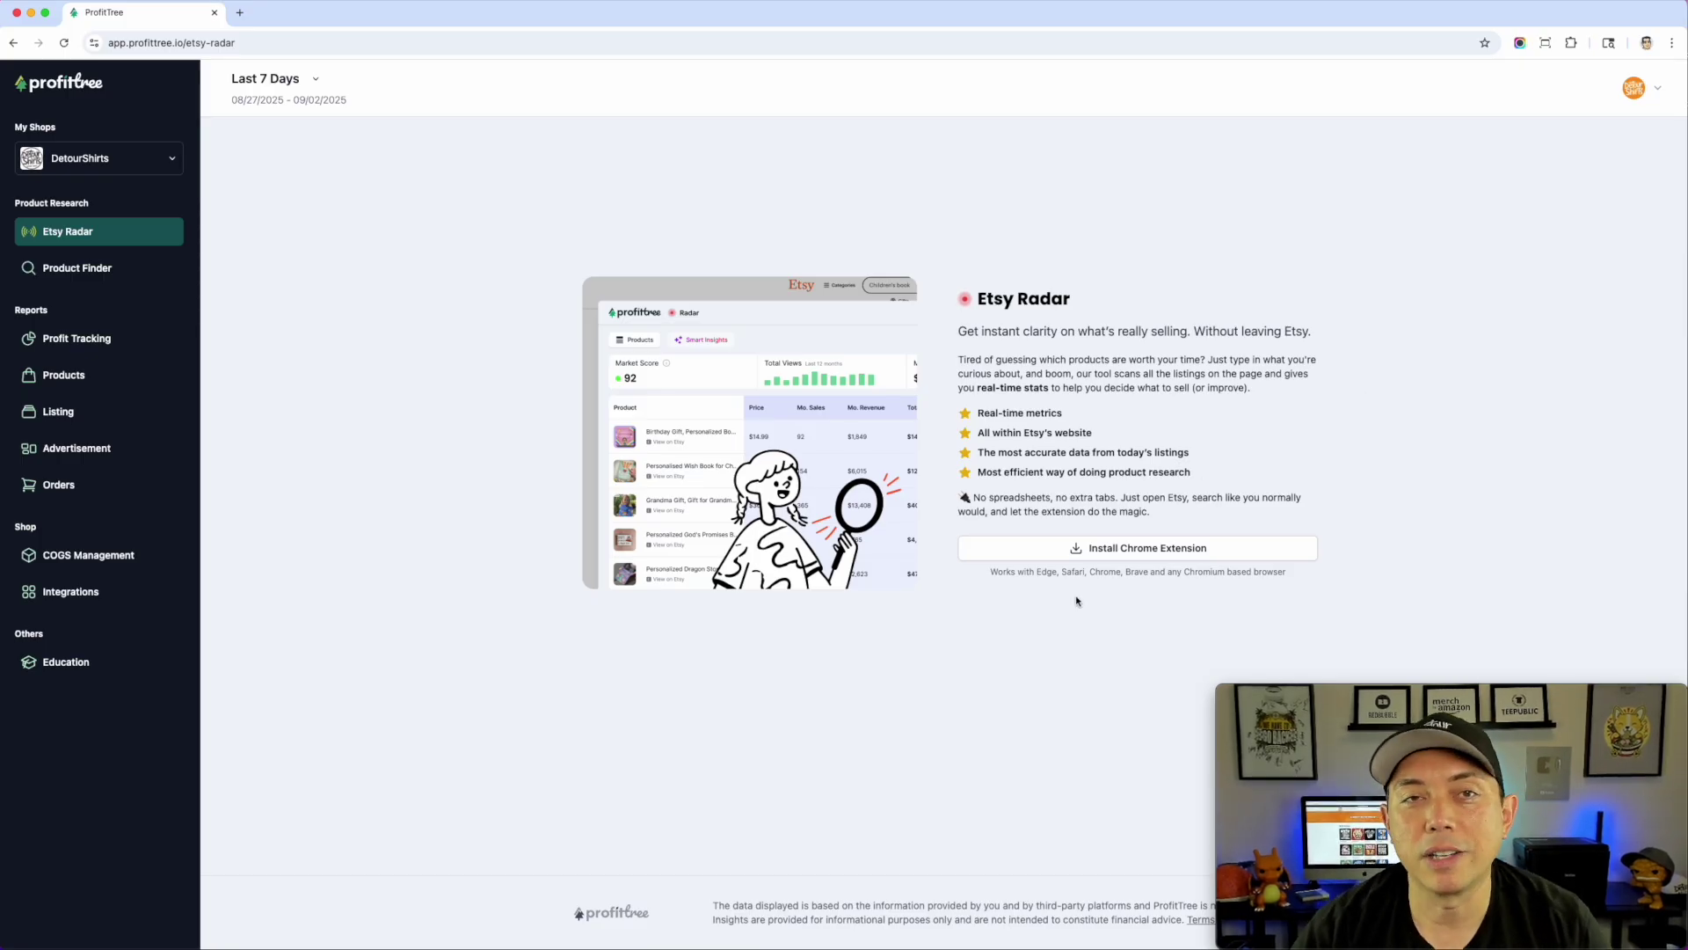
pyautogui.click(1077, 551)
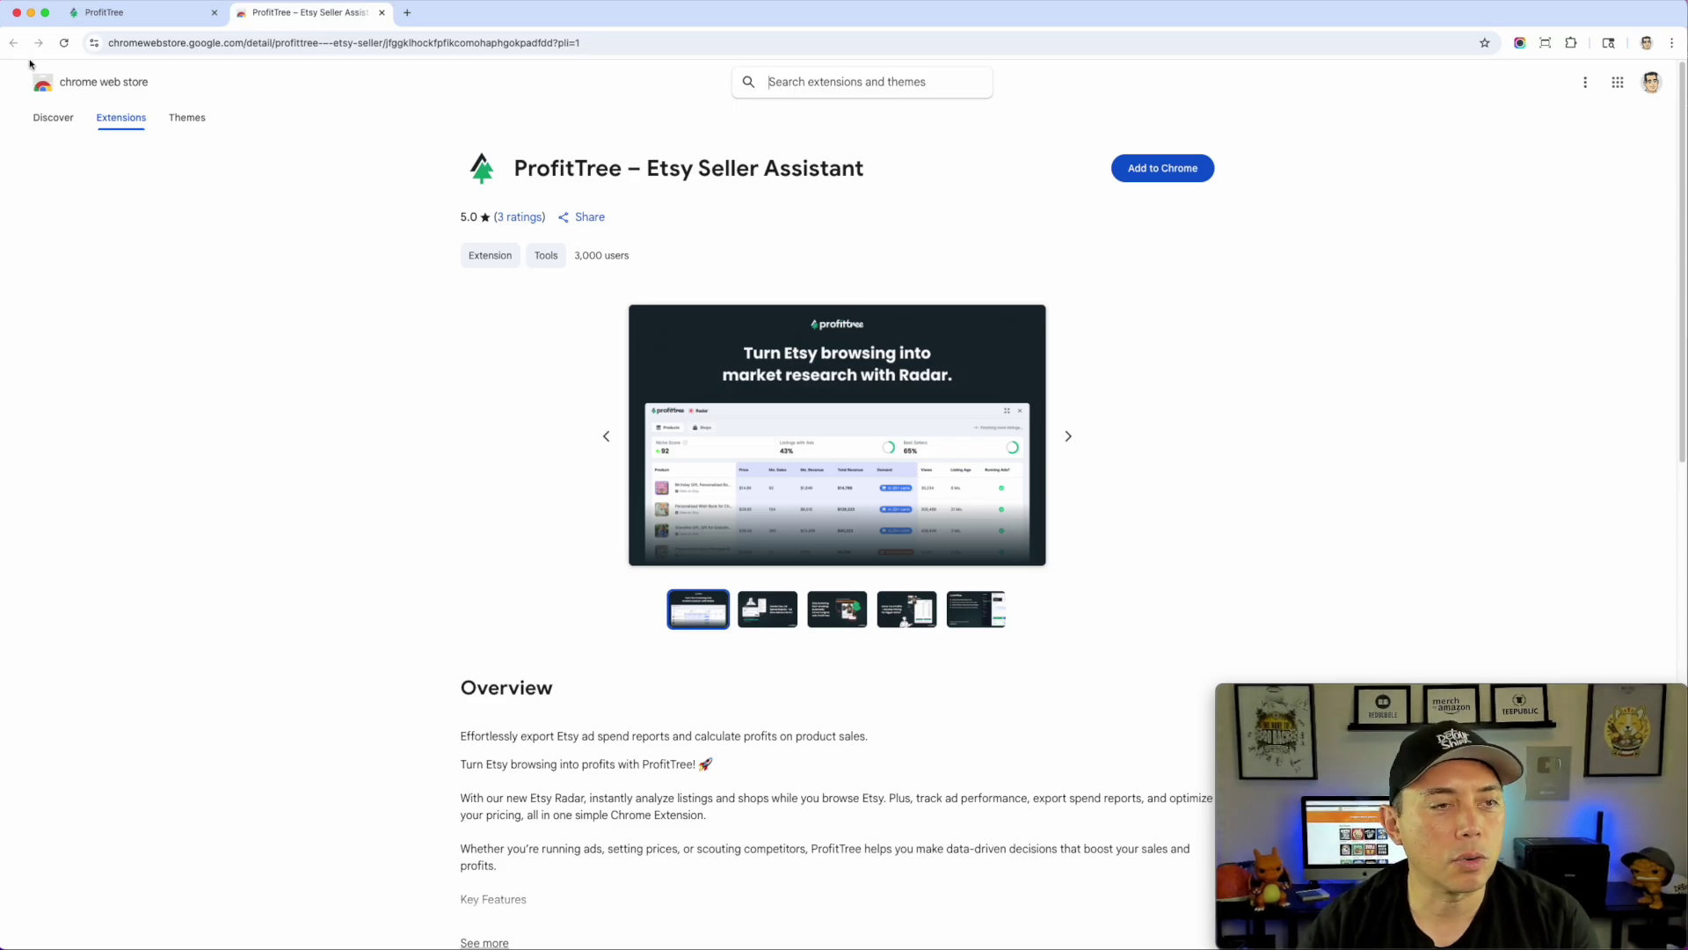
pyautogui.click(1150, 173)
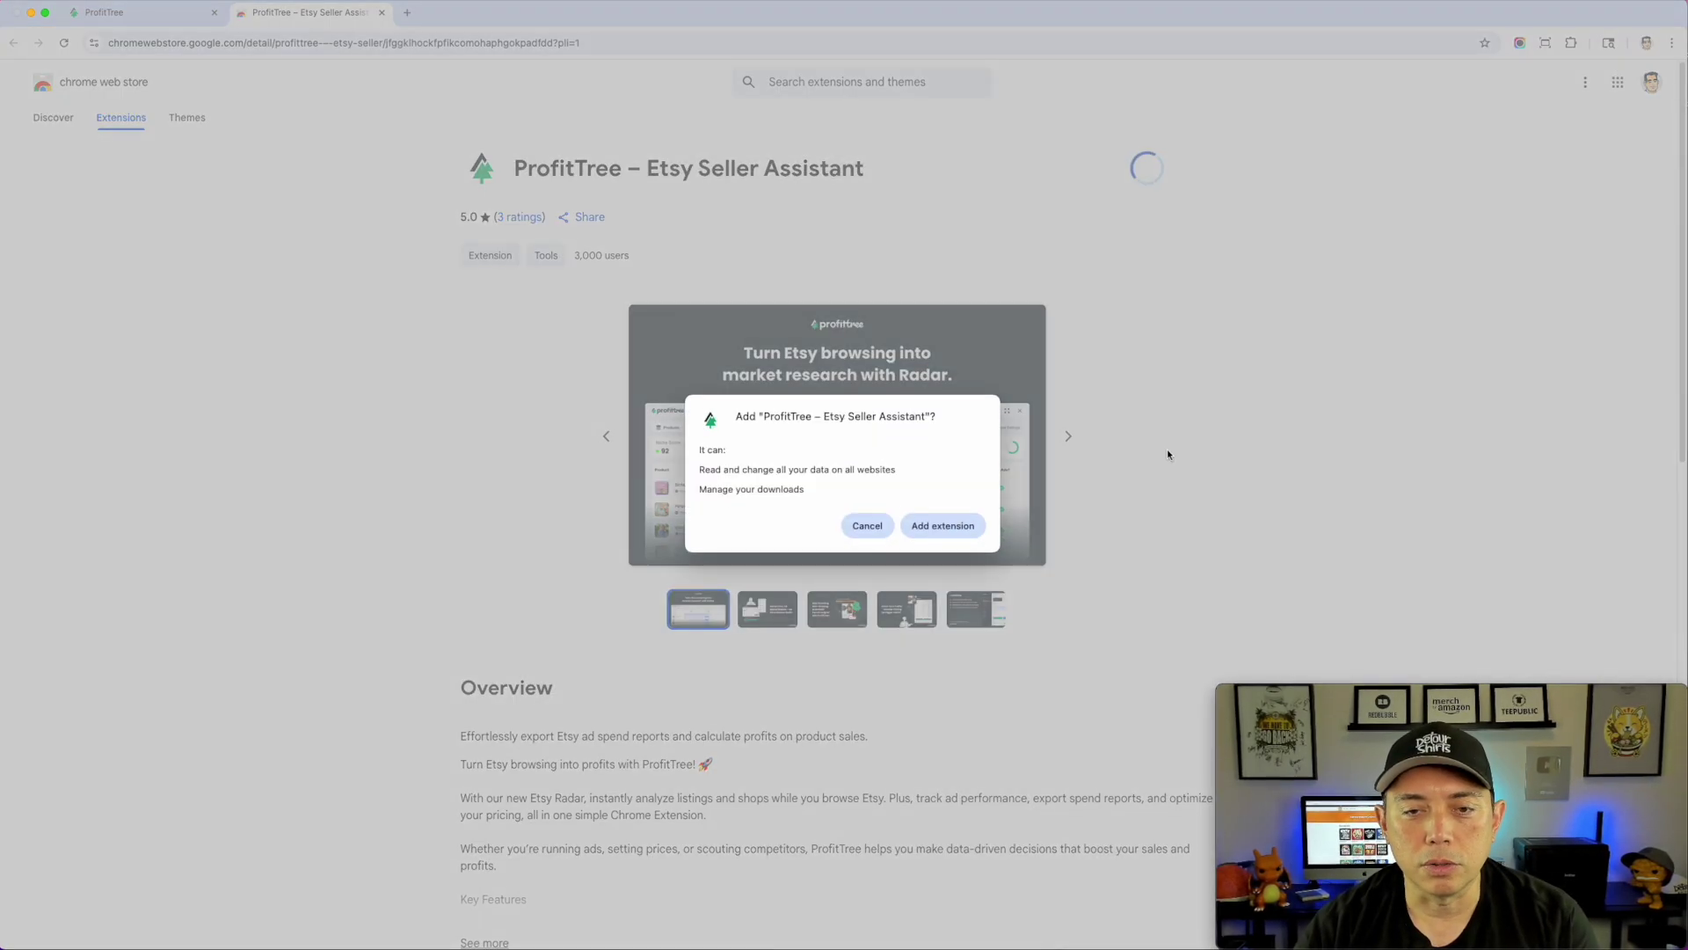
pyautogui.click(958, 539)
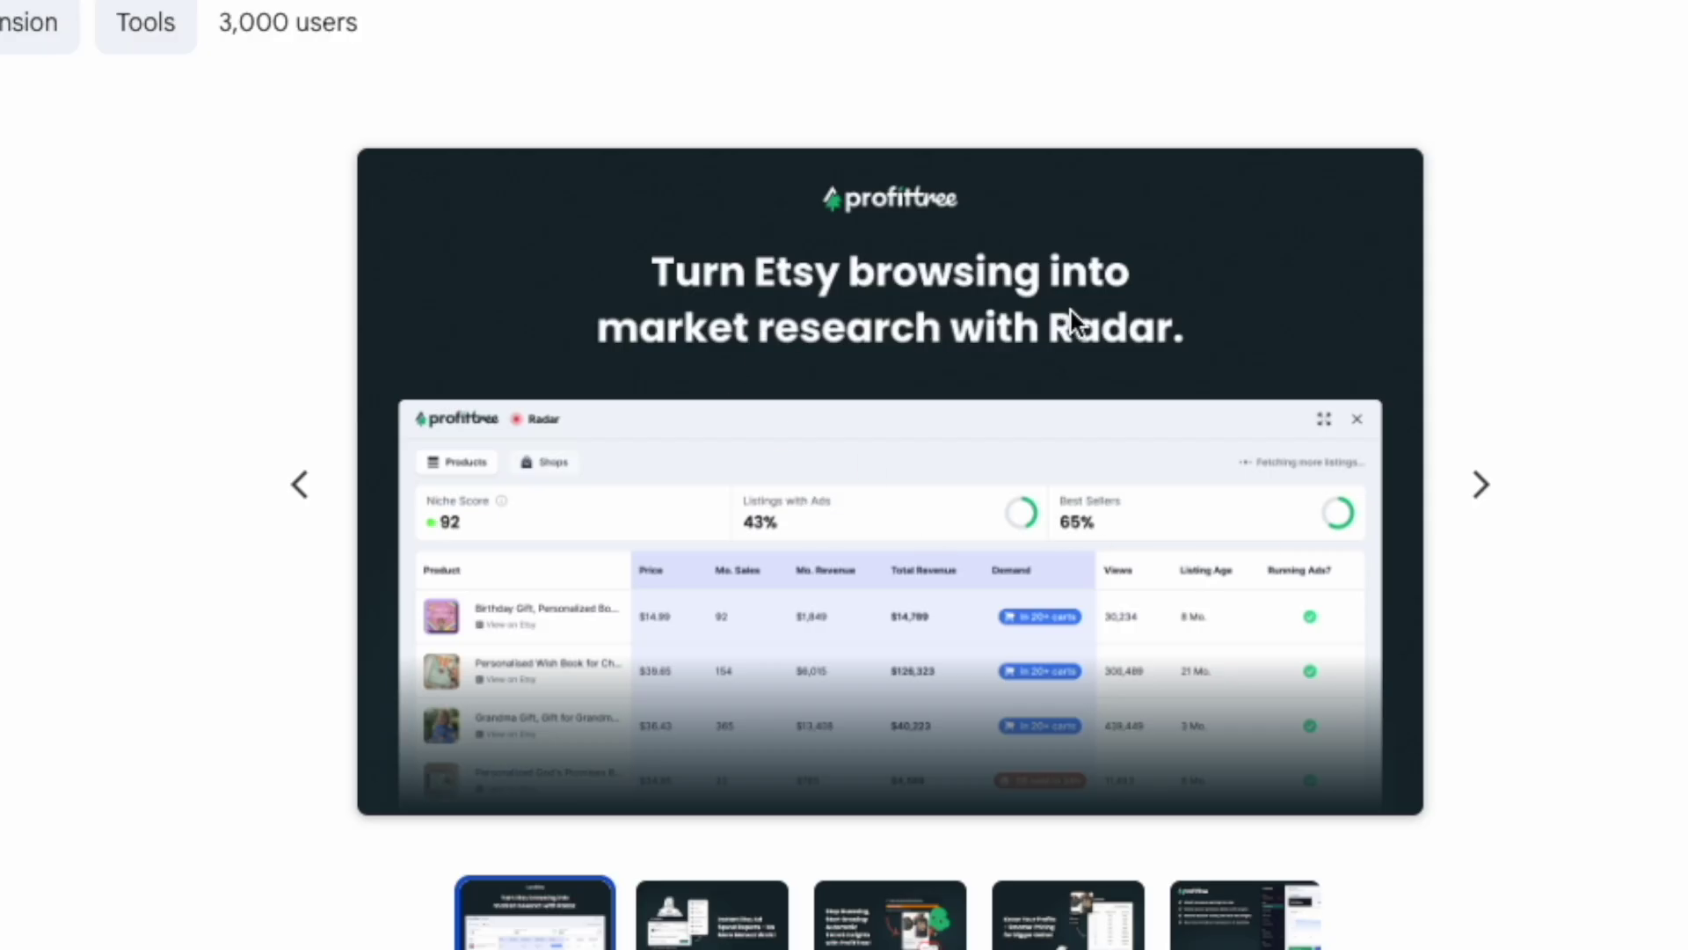
# Browse the preview images of the ProfitTree extension in its Chrome Web Store listing
pyautogui.click(1476, 485)
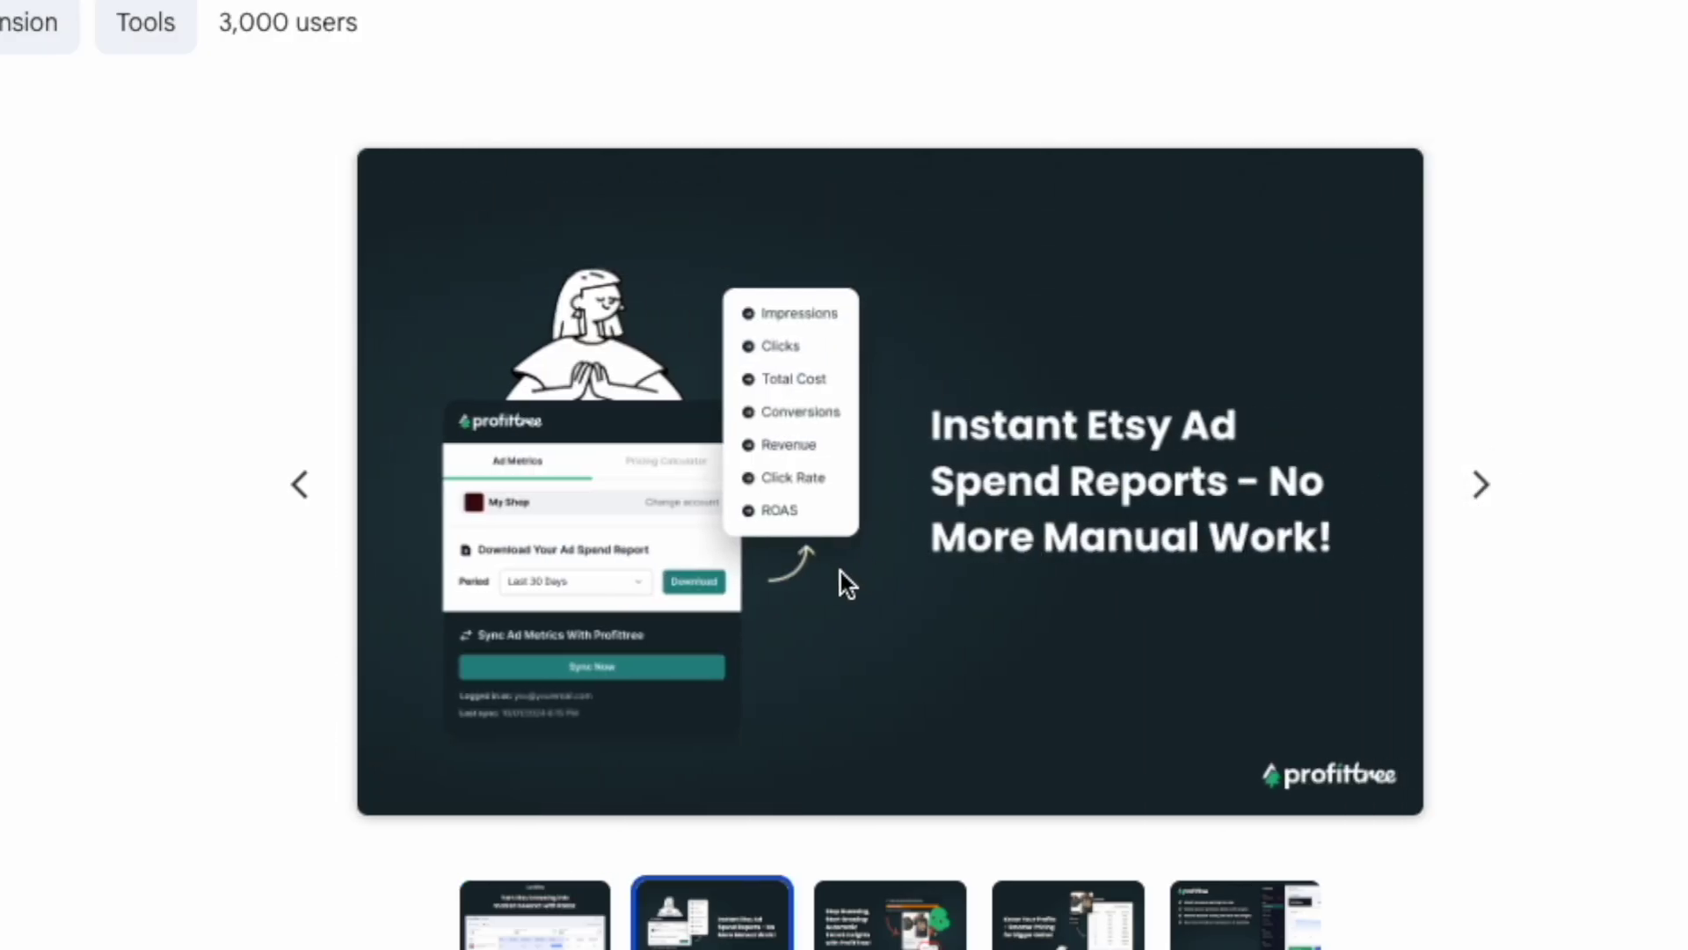
pyautogui.click(1480, 486)
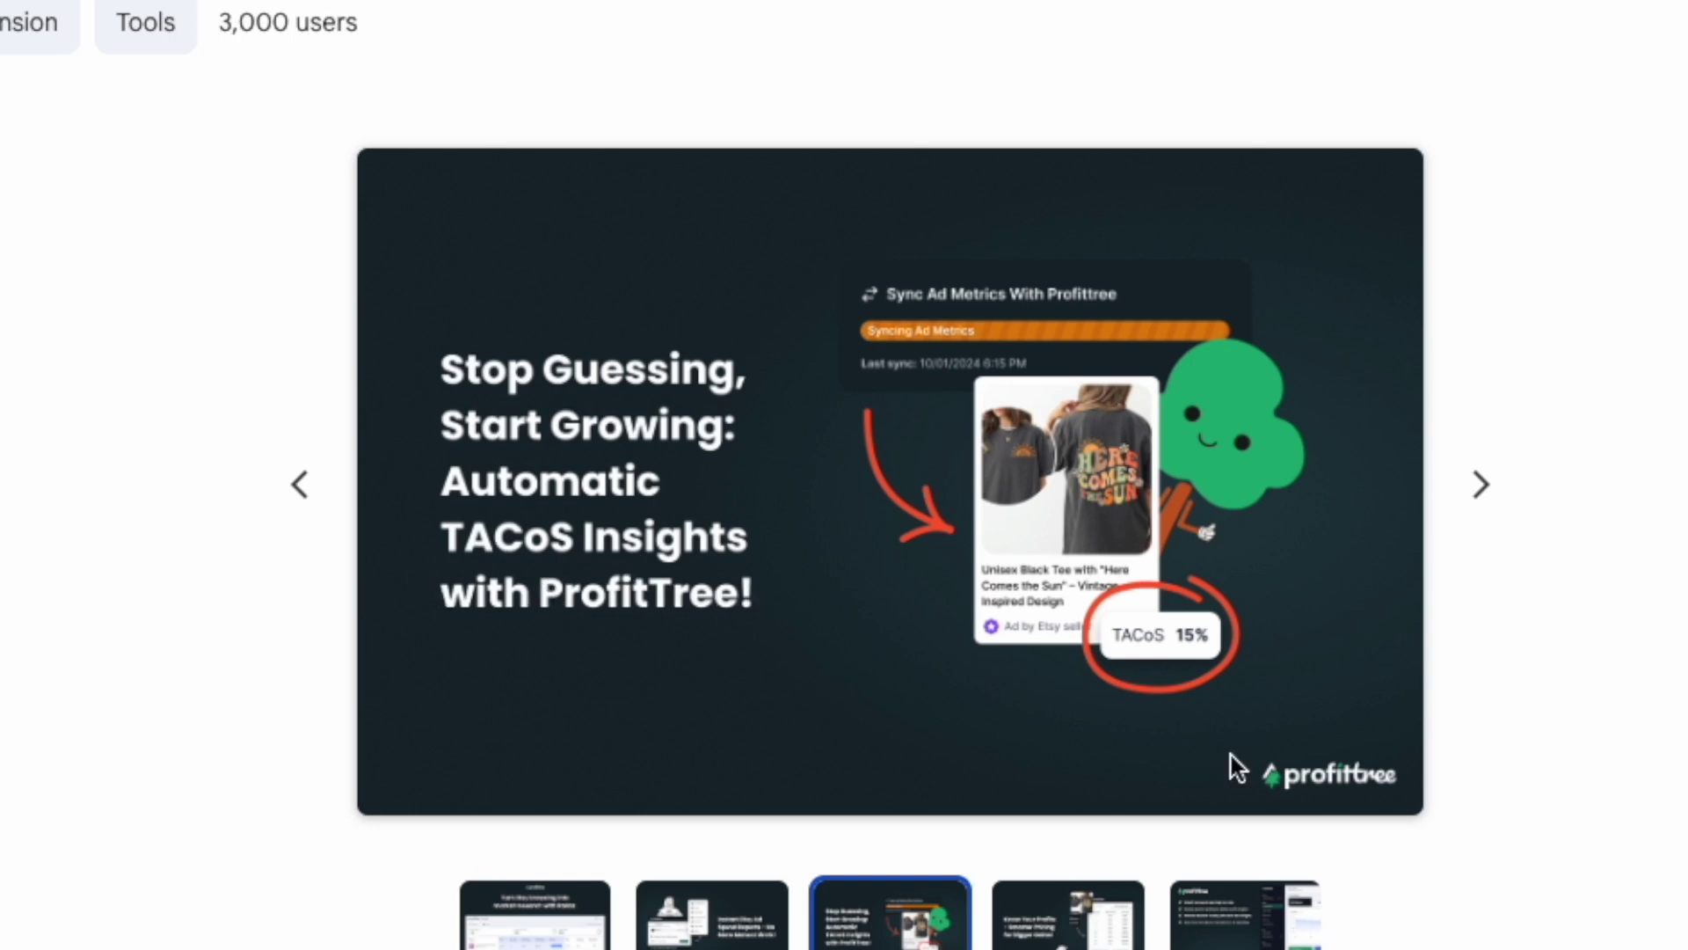
pyautogui.click(1474, 482)
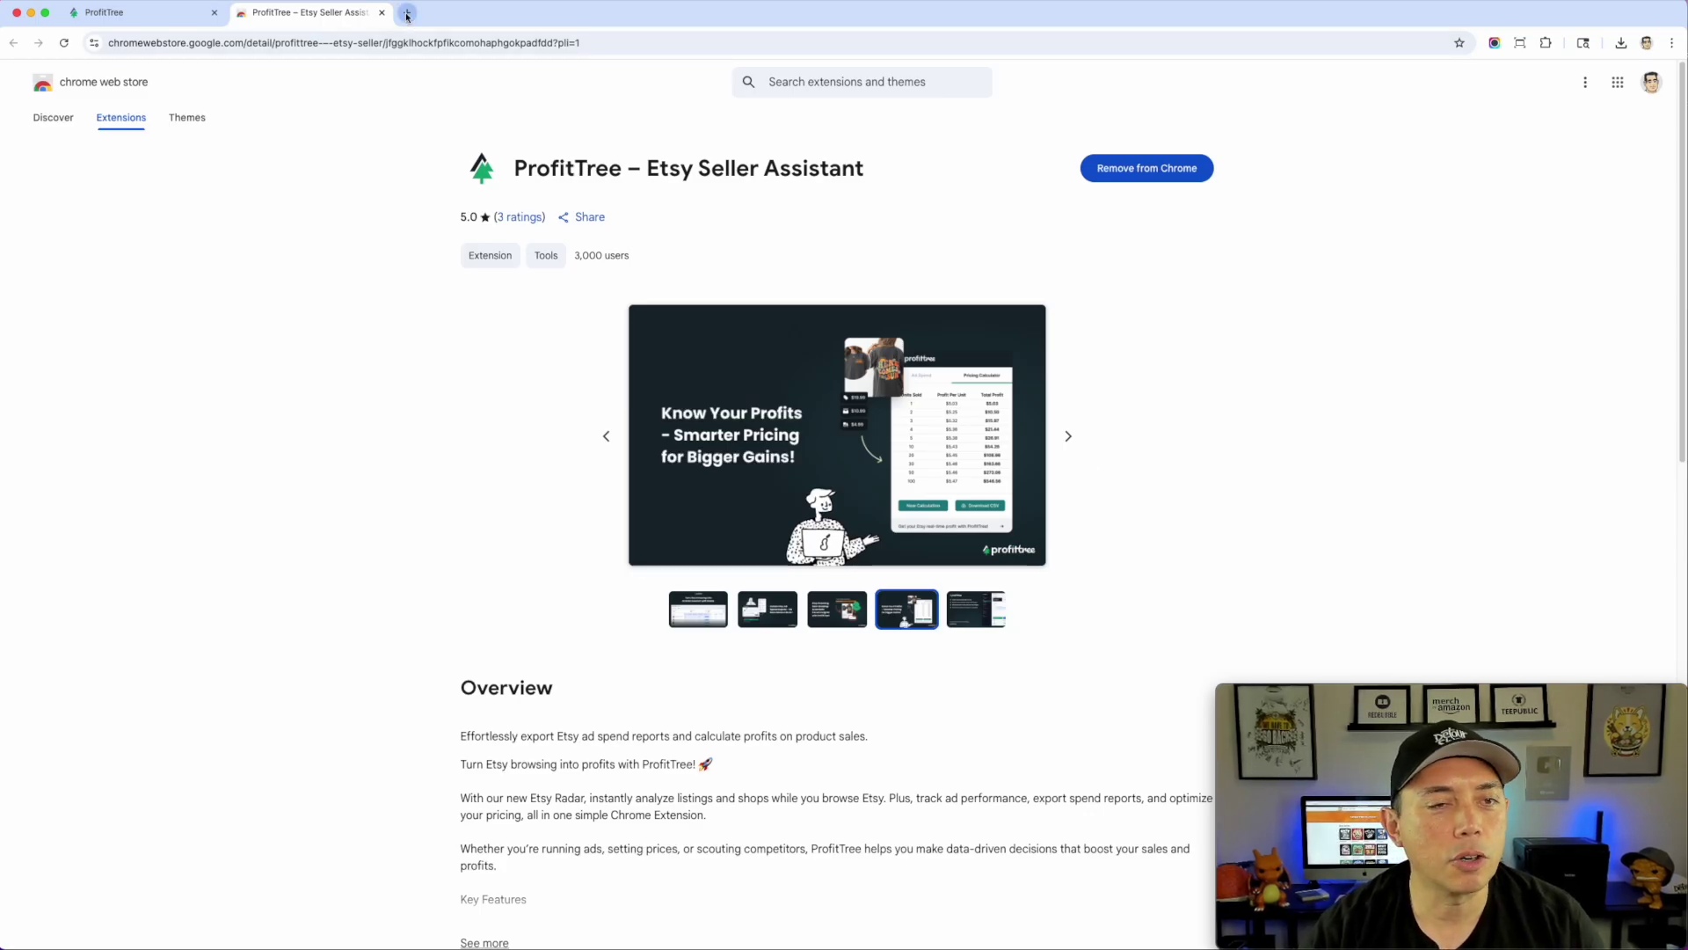
# Go to the Etsy website in the current browser tab
pyautogui.click(208, 46)
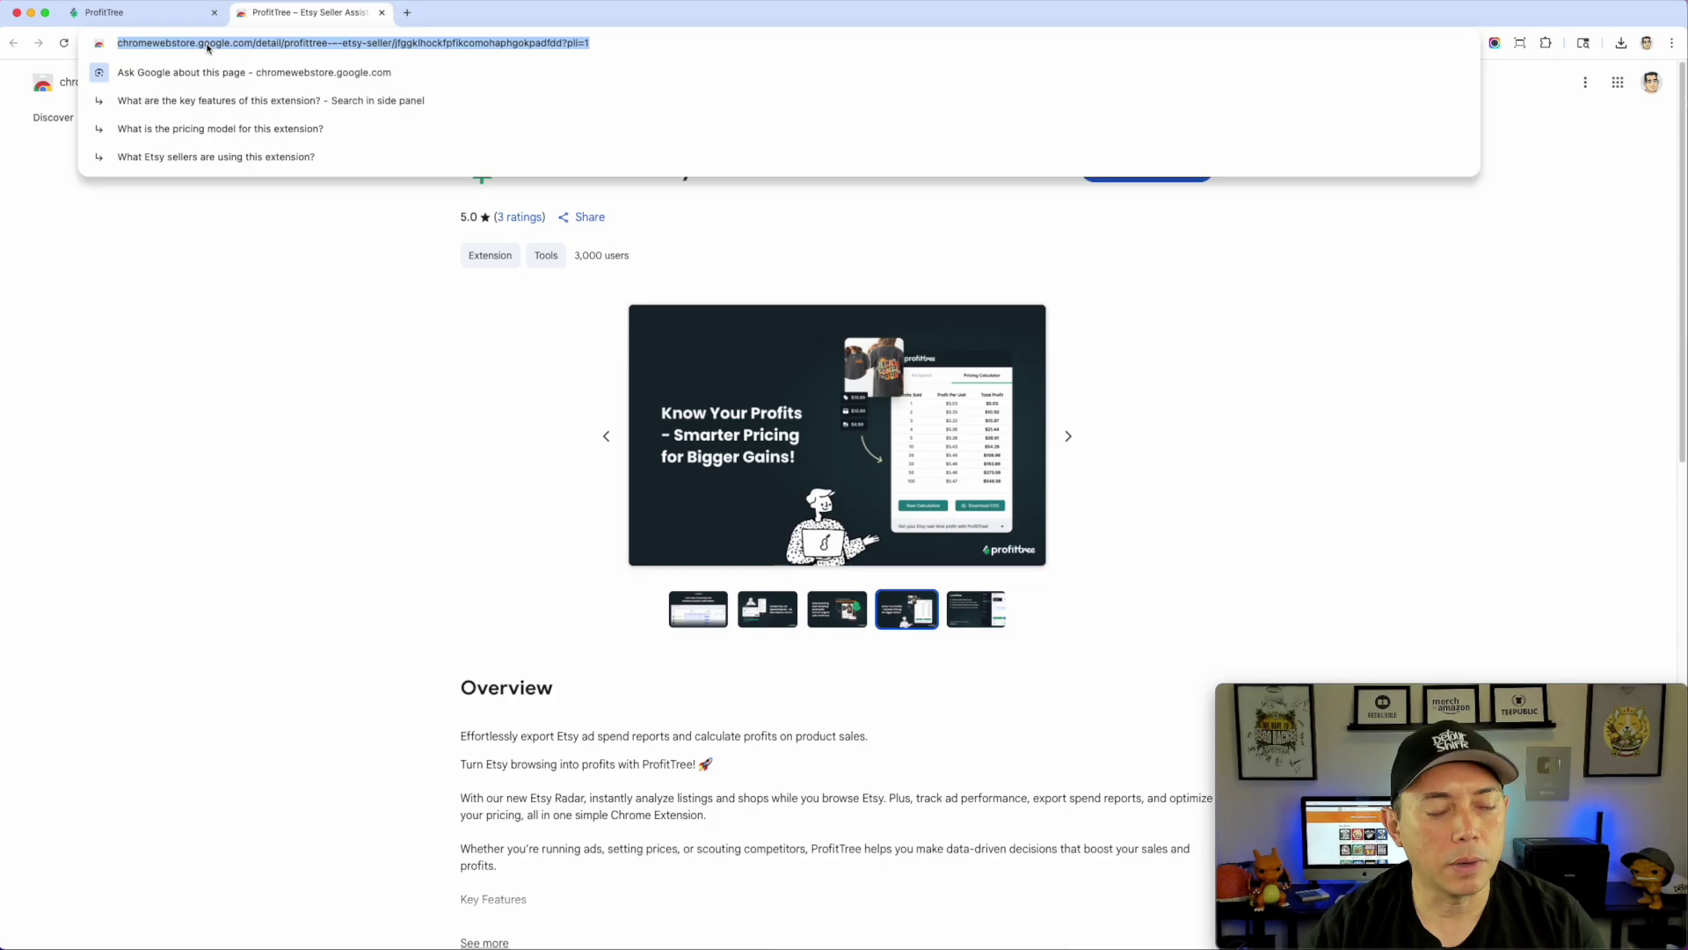
pyautogui.write('etsy')
pyautogui.press('Return')
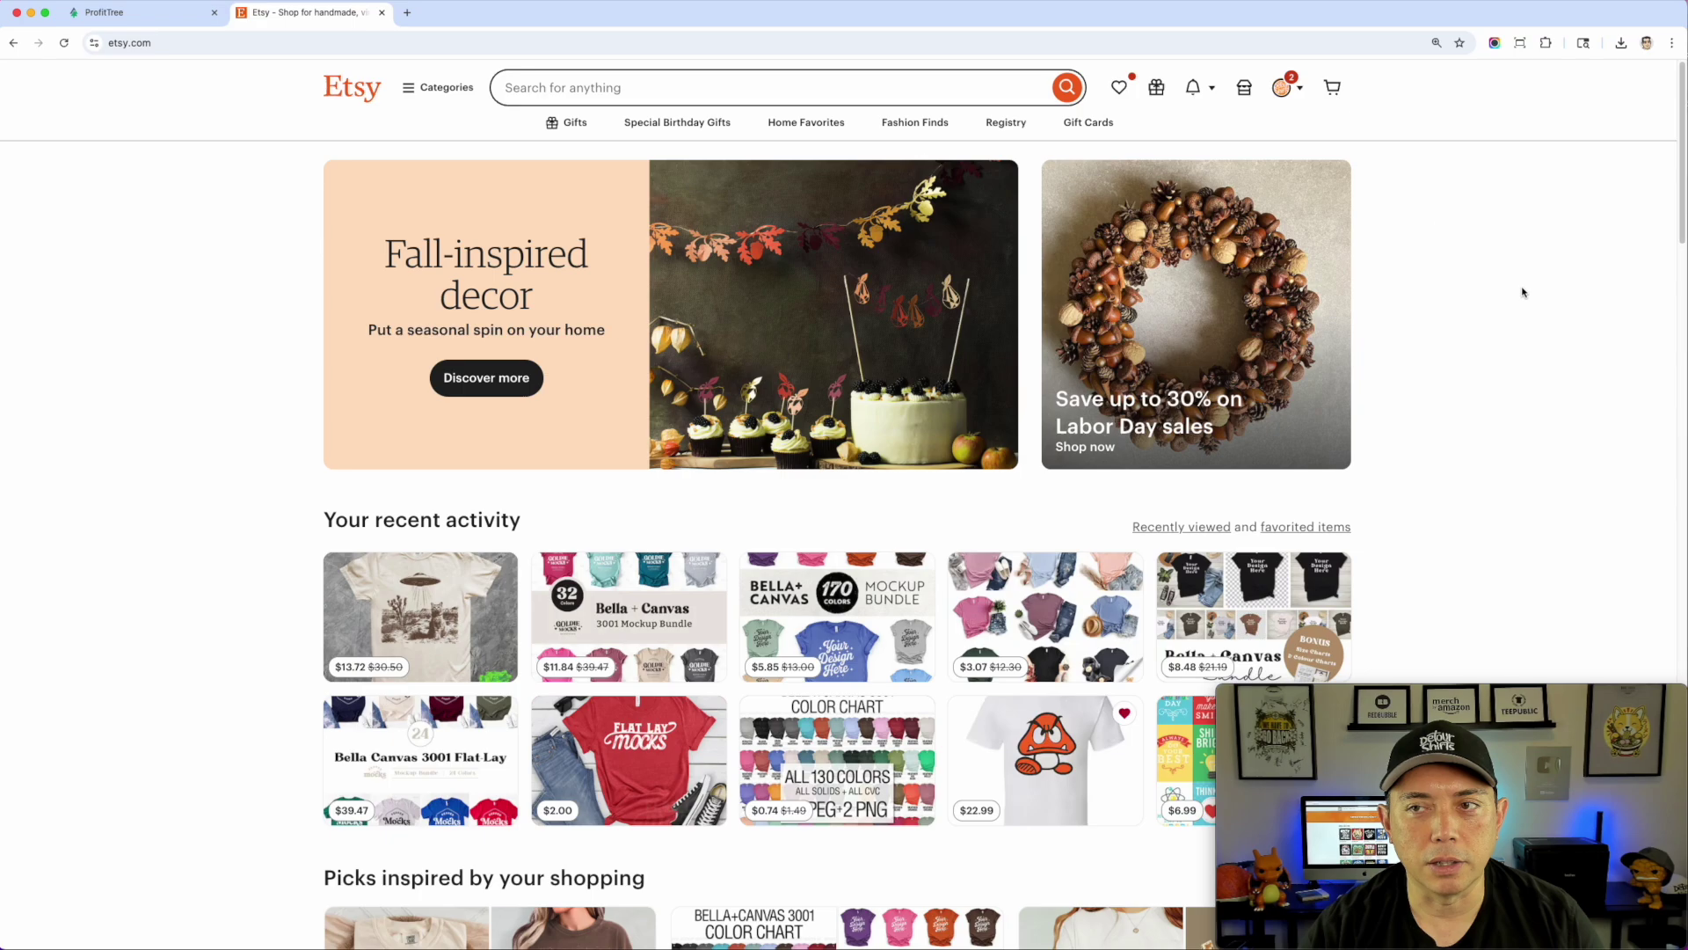
# Search Etsy for "graphic t-shirts"
pyautogui.click(529, 86)
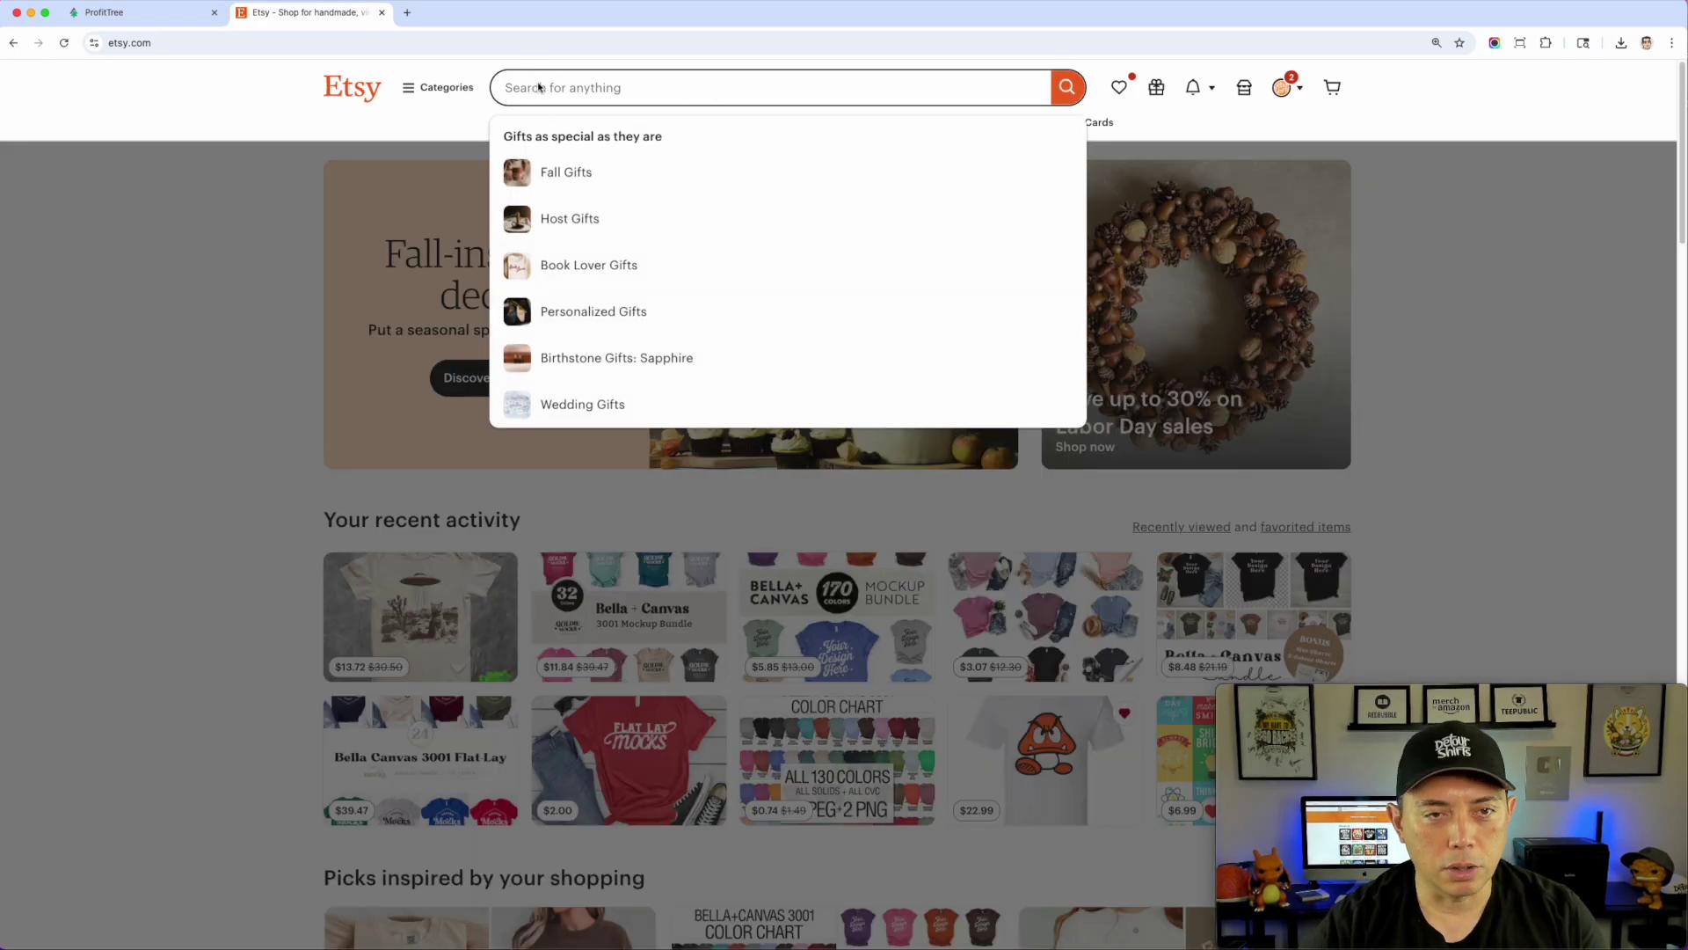
pyautogui.write('graphic')
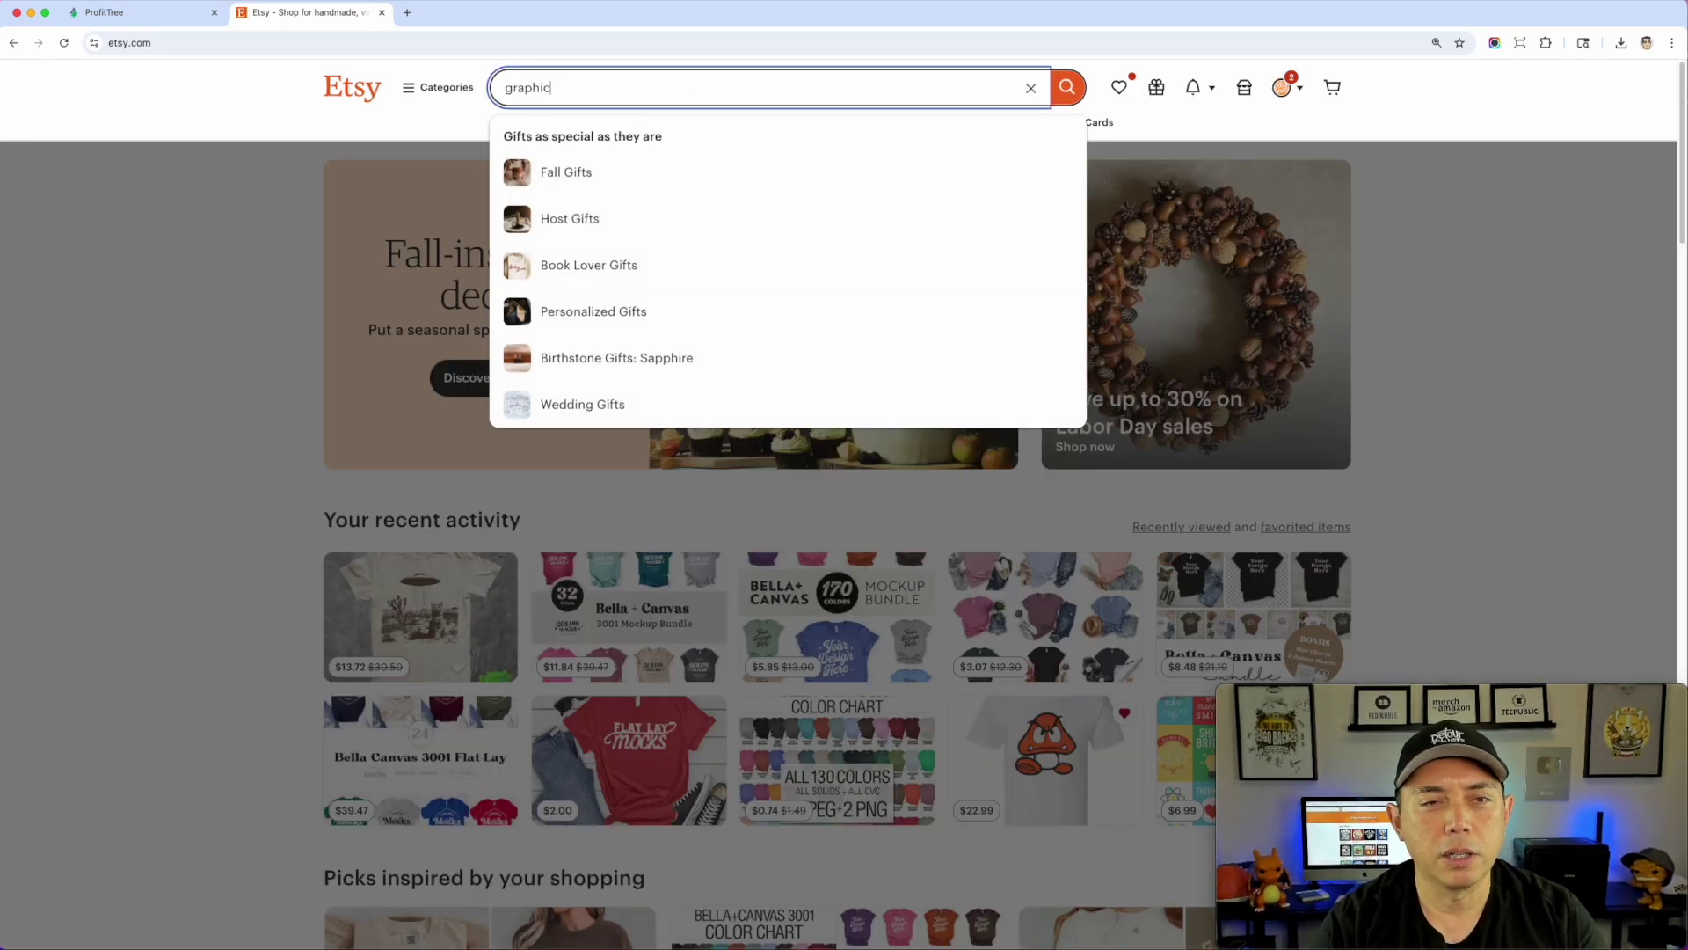
pyautogui.write(' t-shirts')
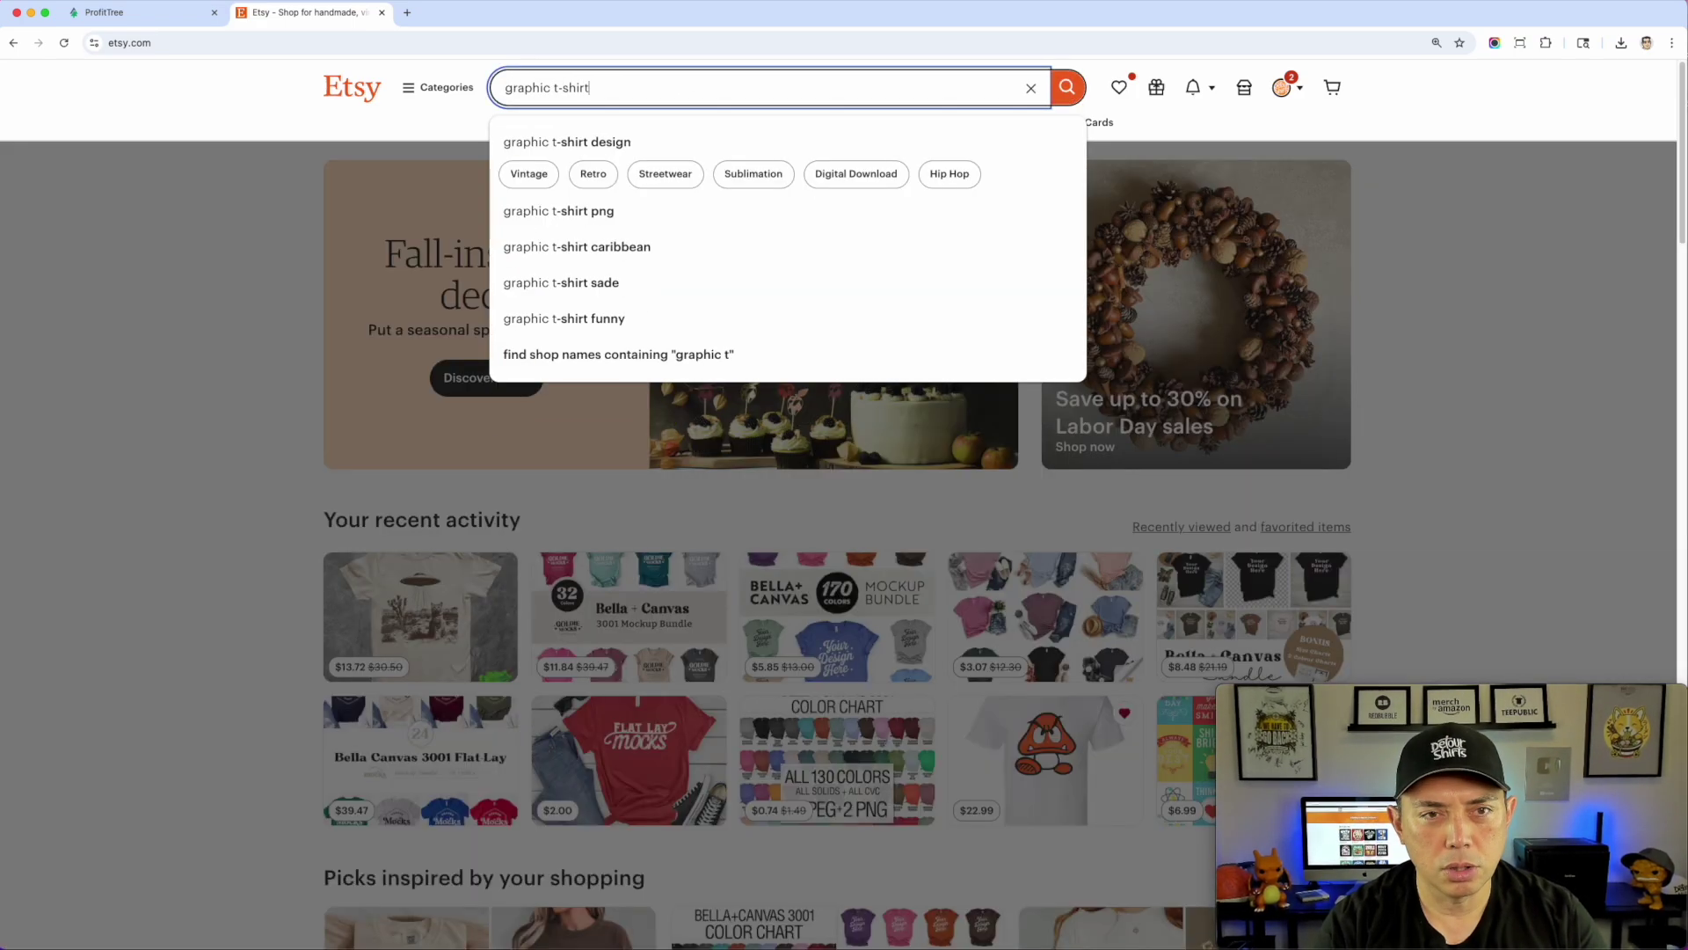
pyautogui.press('Return')
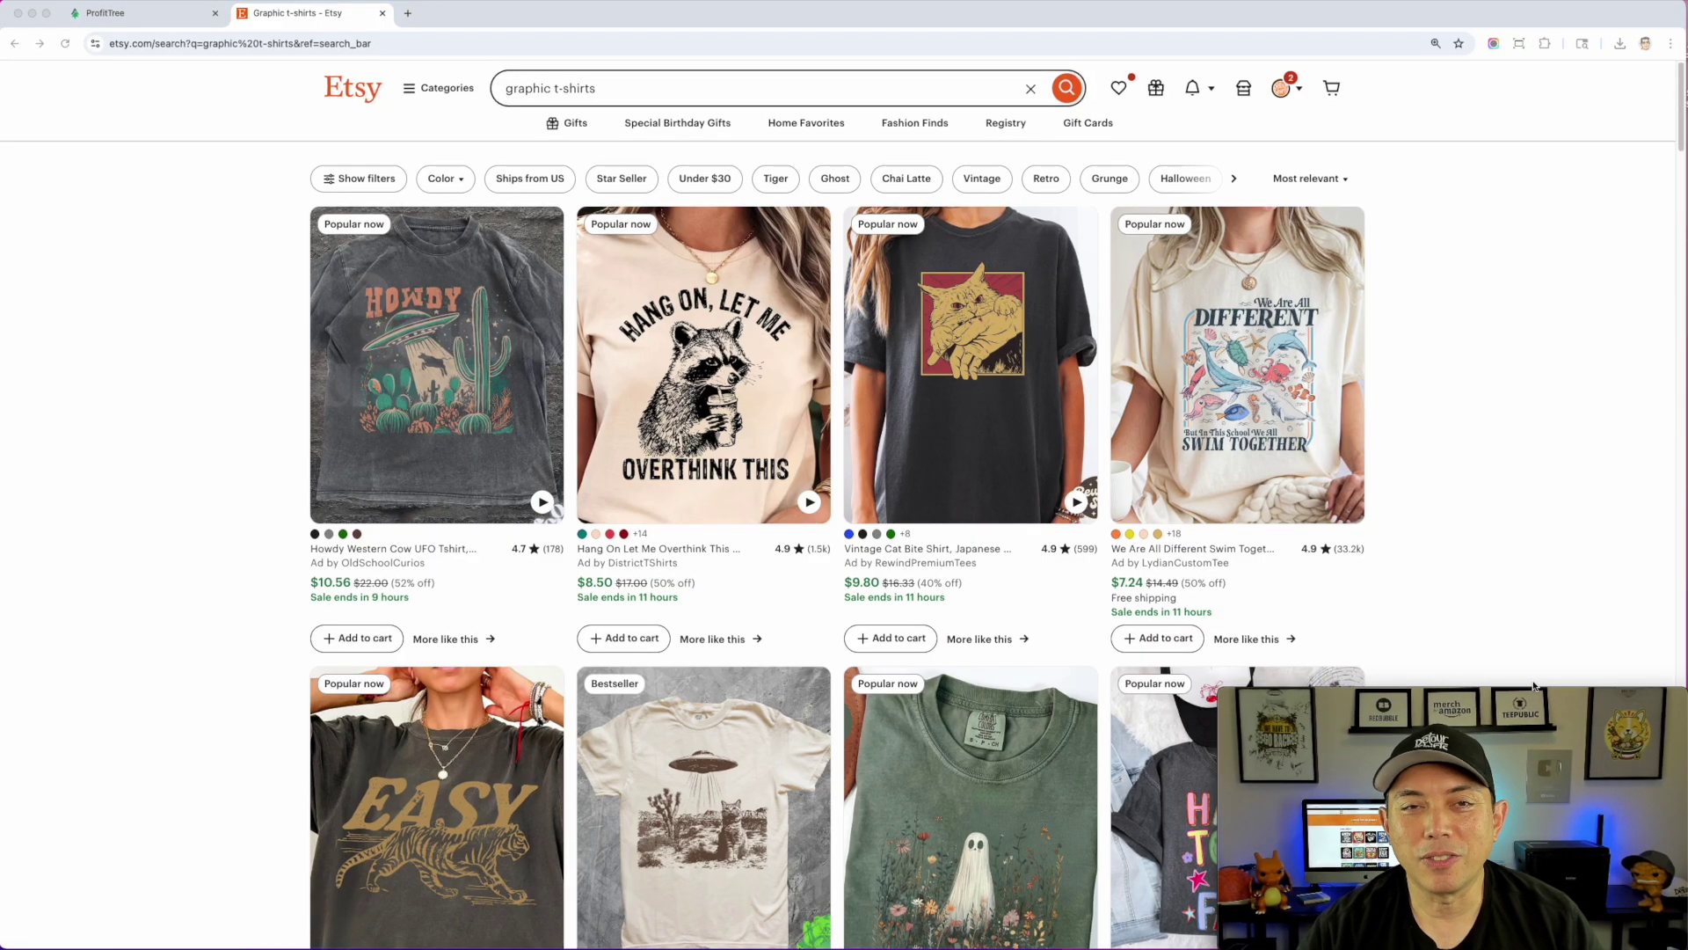
# Skim the graphic t-shirt results and run Etsy Radar on them
pyautogui.moveTo(1539, 705)
pyautogui.moveTo(1549, 699); pyautogui.dragTo(329, 695)
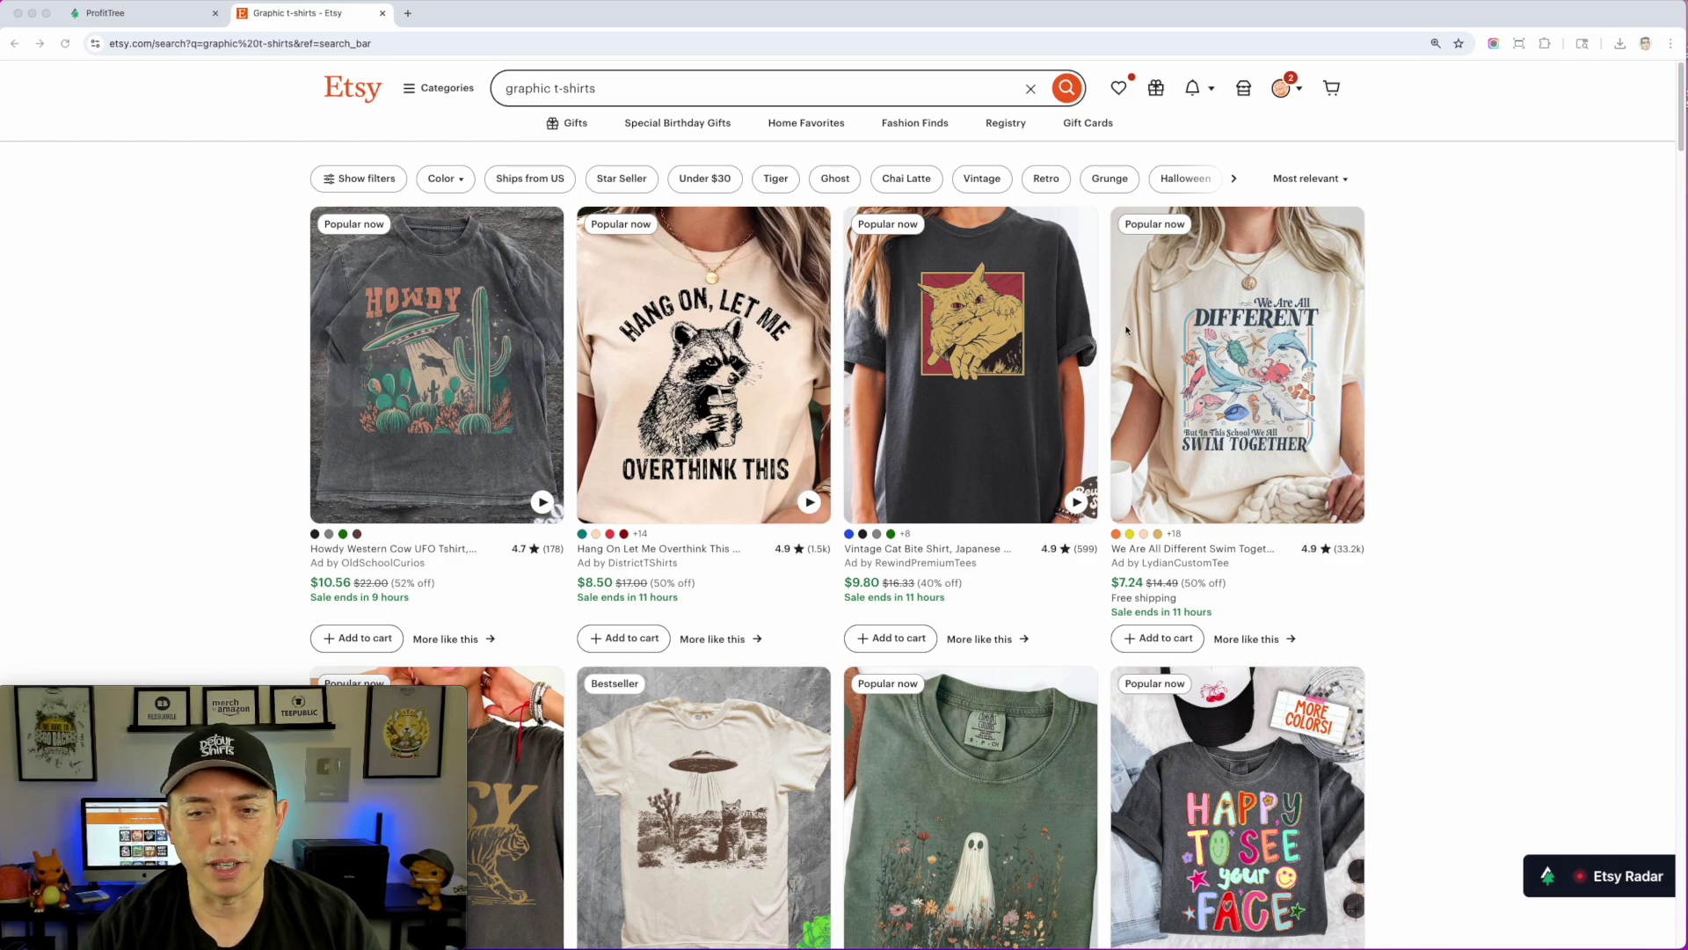
pyautogui.scroll(-3, 957, 466)
pyautogui.scroll(-8, 956, 466)
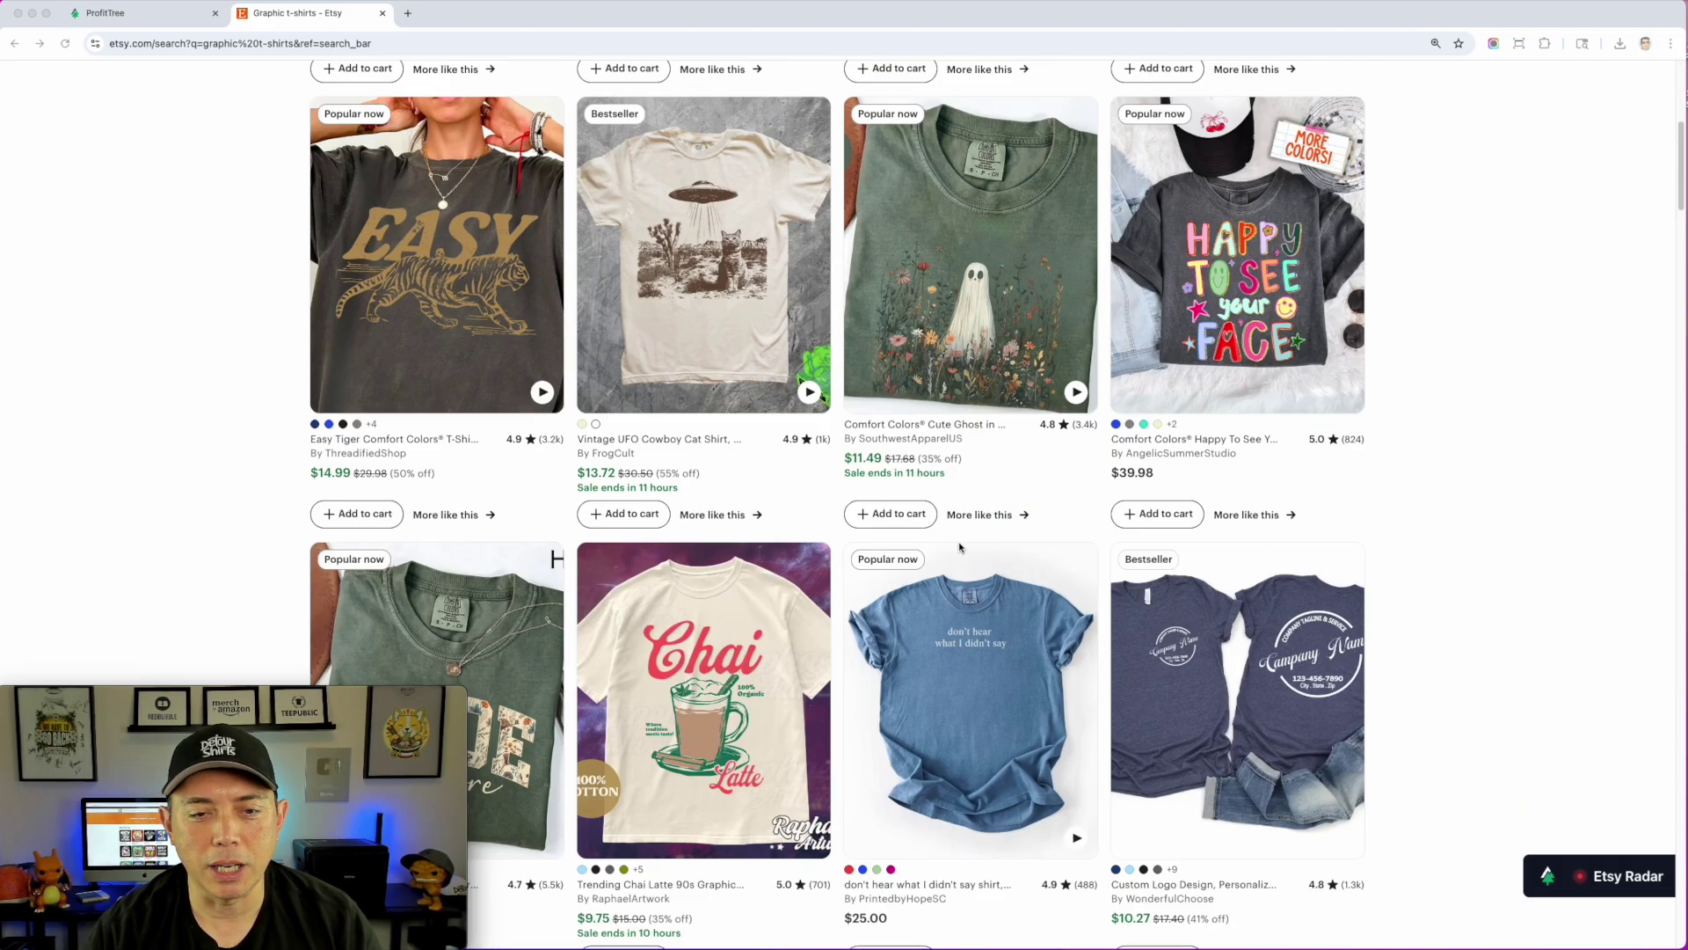
pyautogui.scroll(4, 960, 547)
pyautogui.scroll(7, 959, 547)
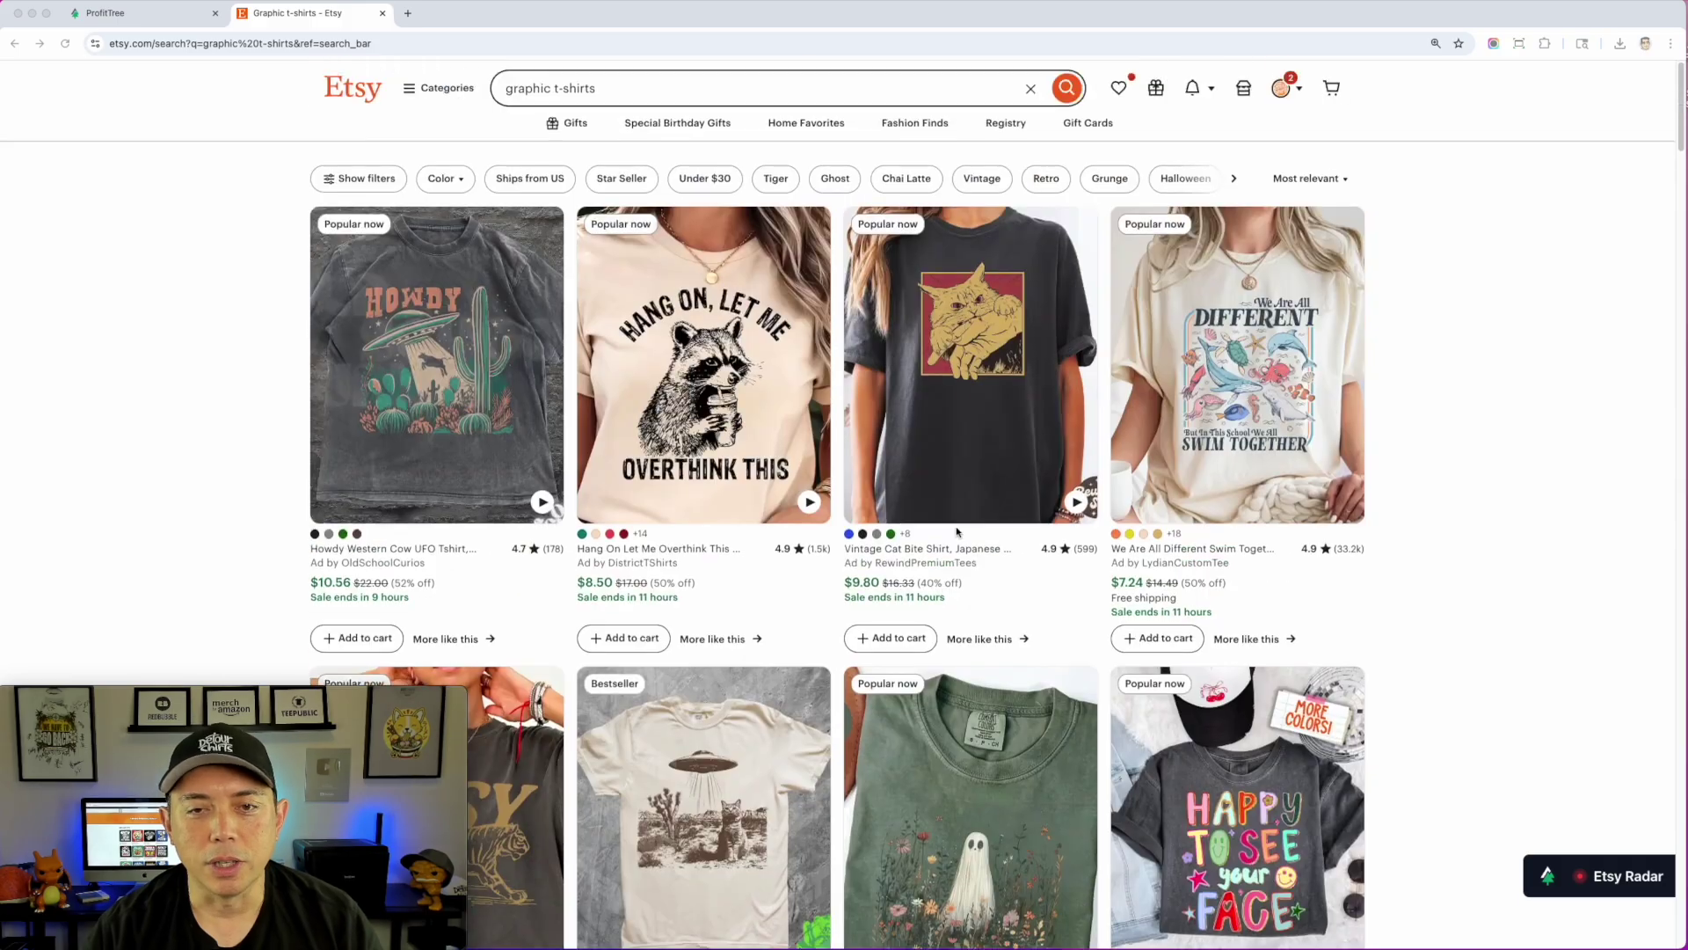
pyautogui.click(1629, 882)
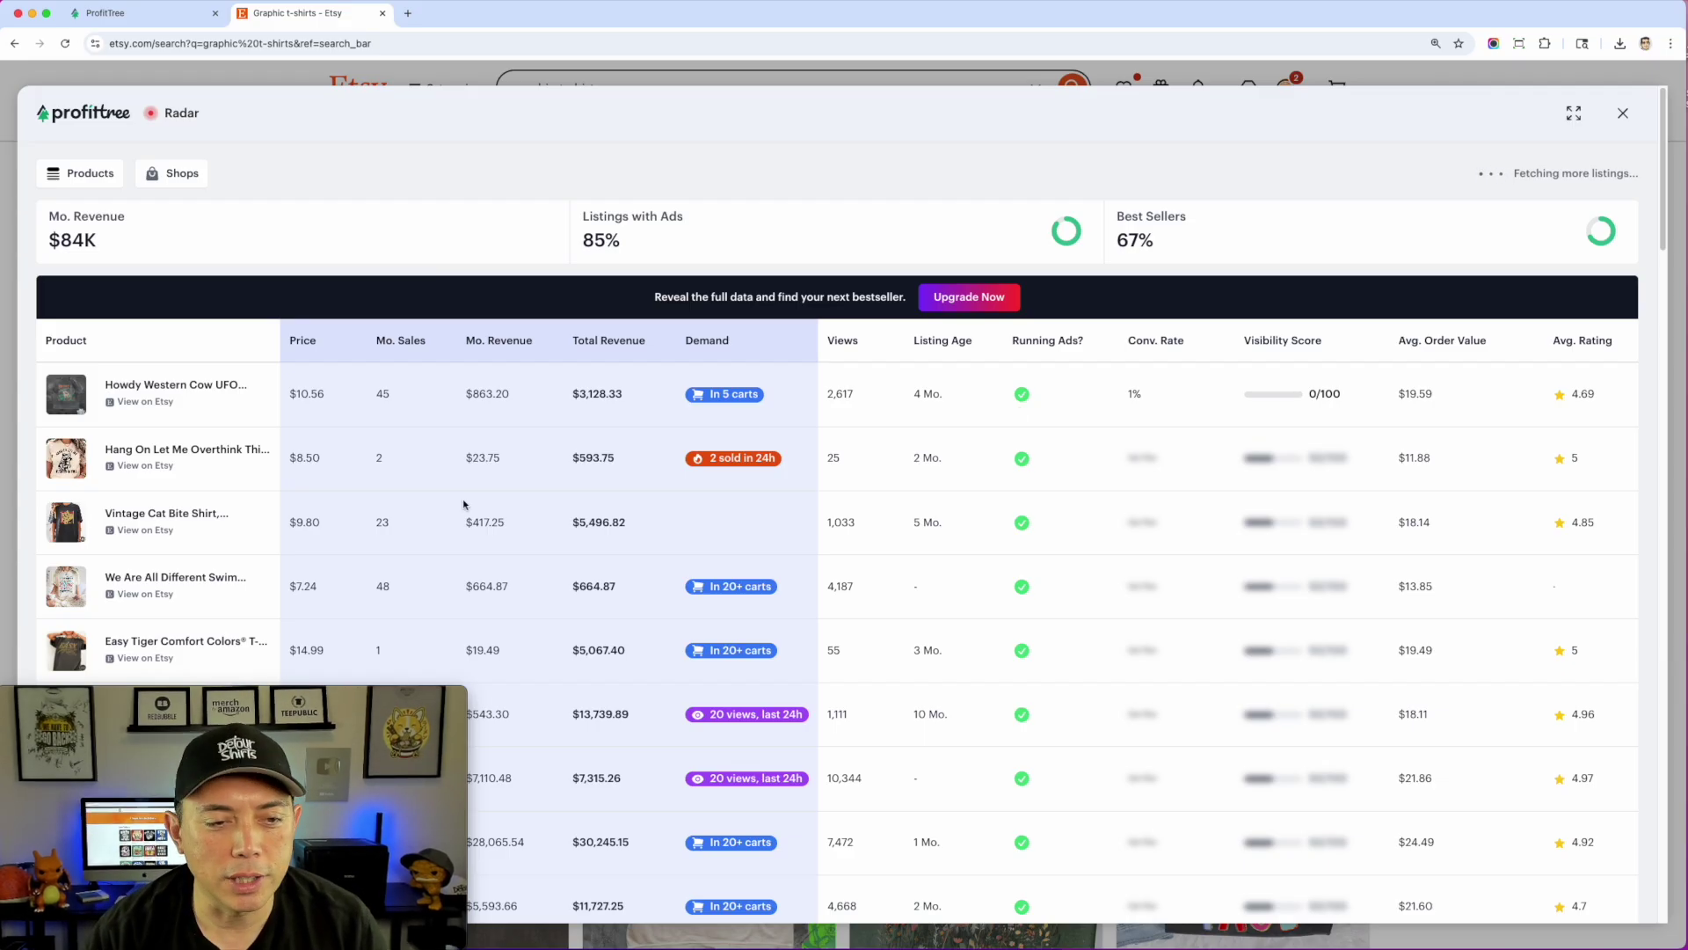
# Review the Radar product metrics and view the Vintage UFO Cowboy Cat Shirt listing on Etsy before returning to the Radar results
pyautogui.moveTo(337, 700); pyautogui.dragTo(1523, 697)
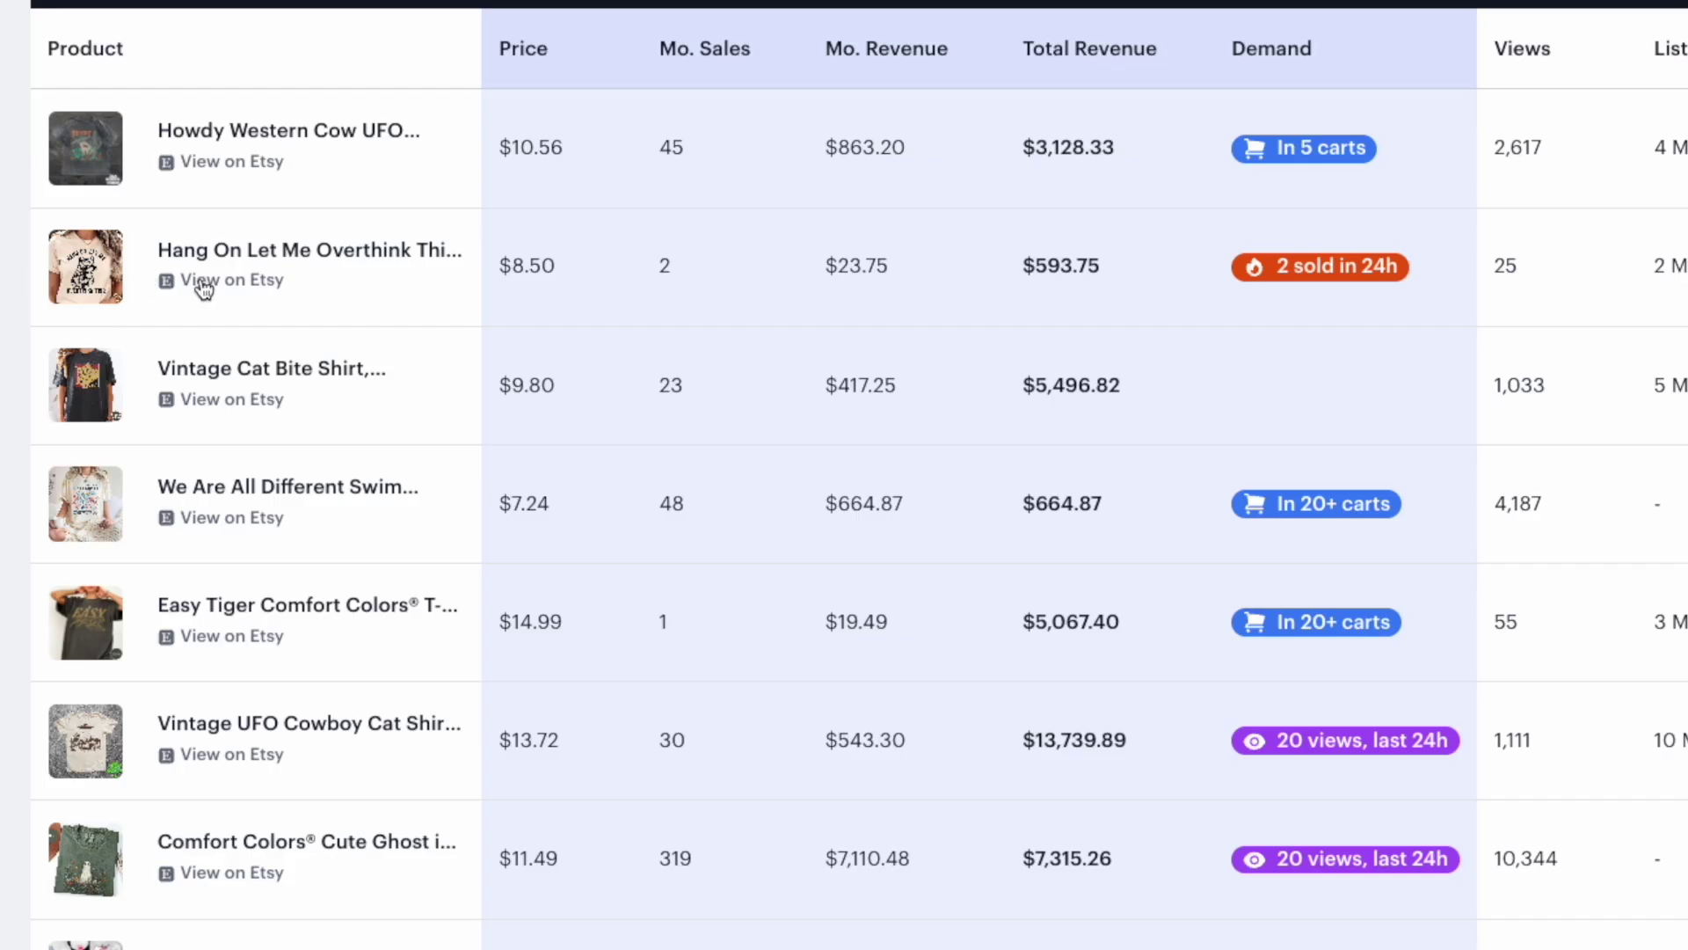
pyautogui.scroll(-3, 1374, 513)
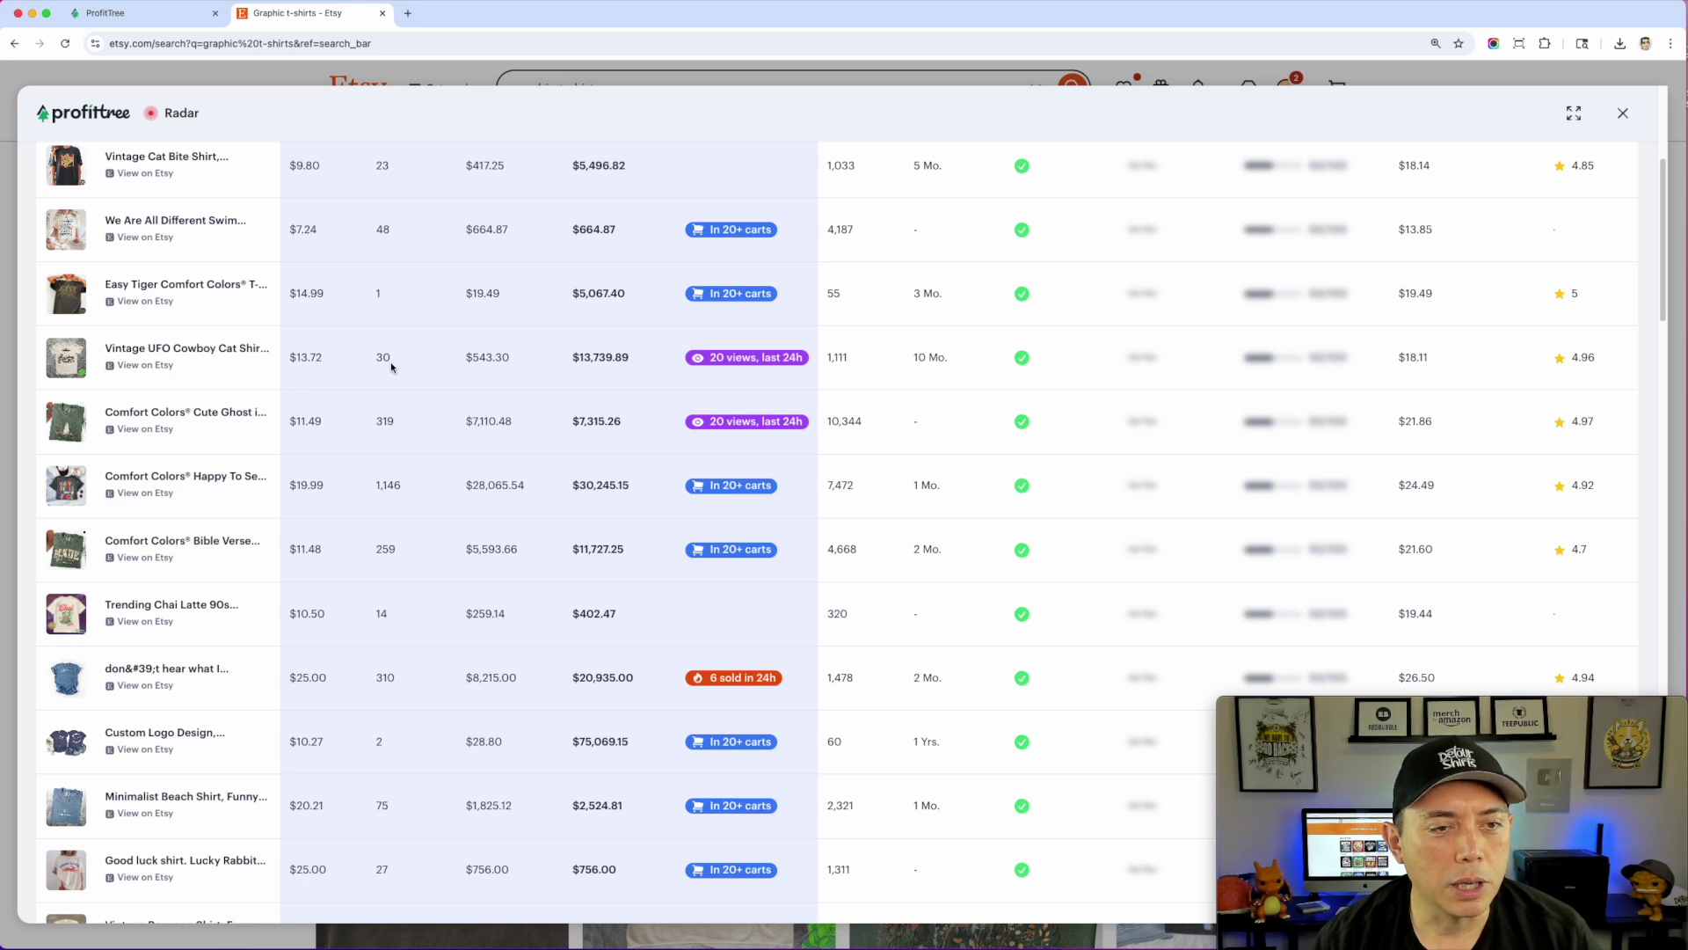
pyautogui.scroll(2, 392, 361)
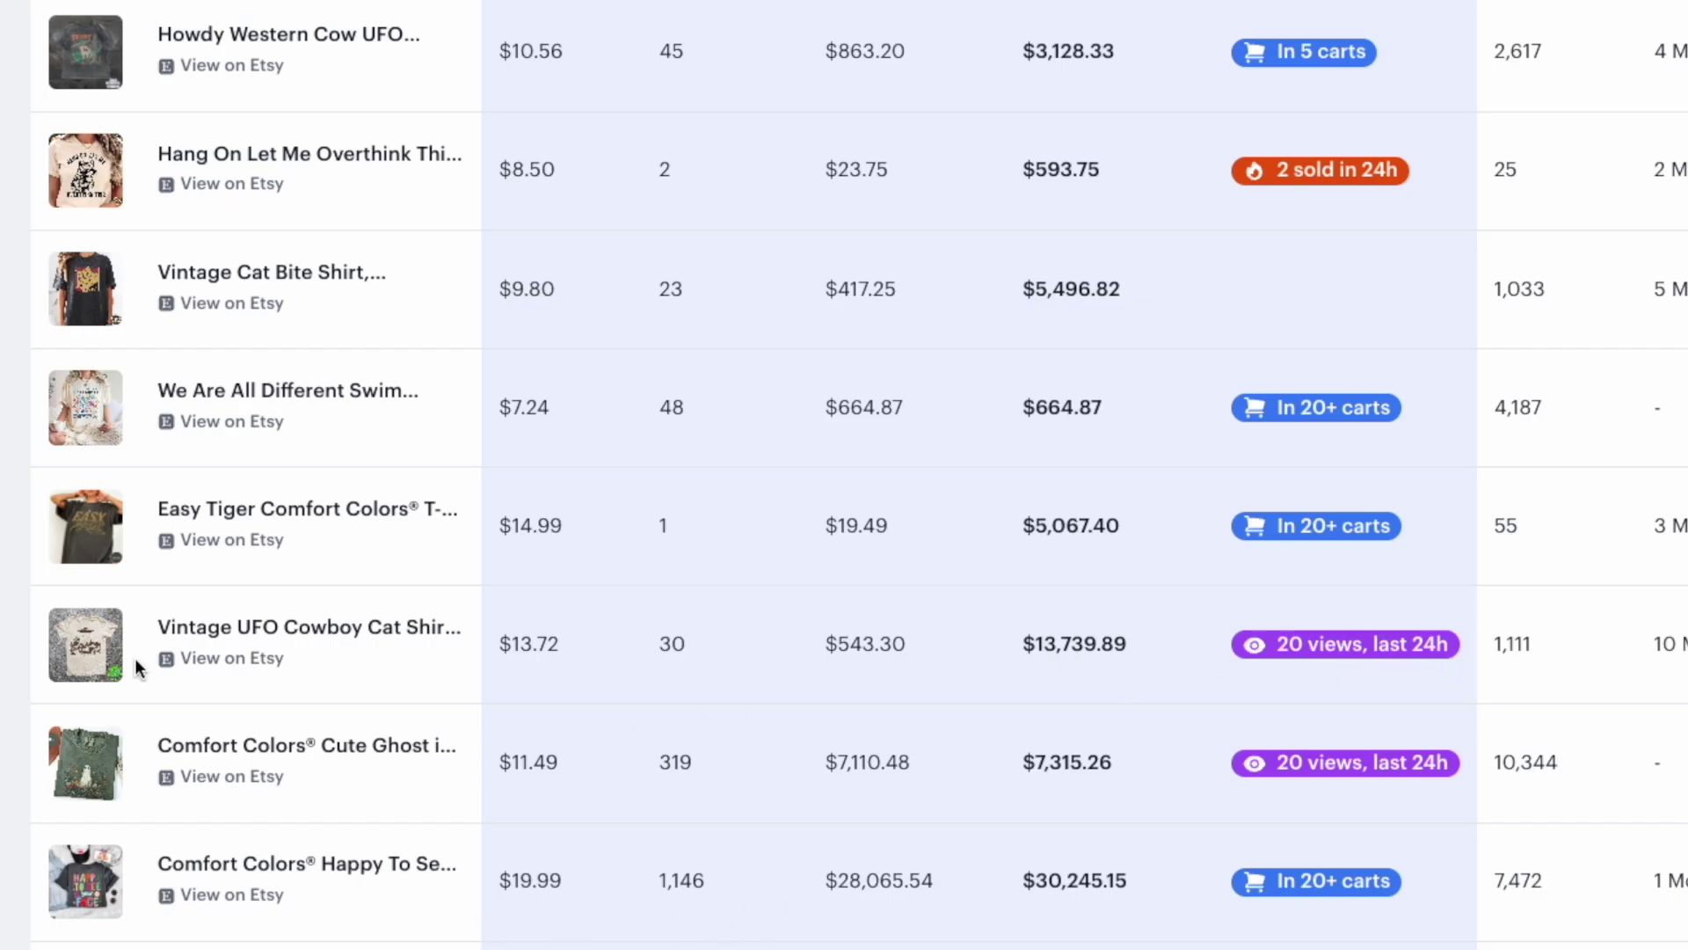
pyautogui.click(245, 670)
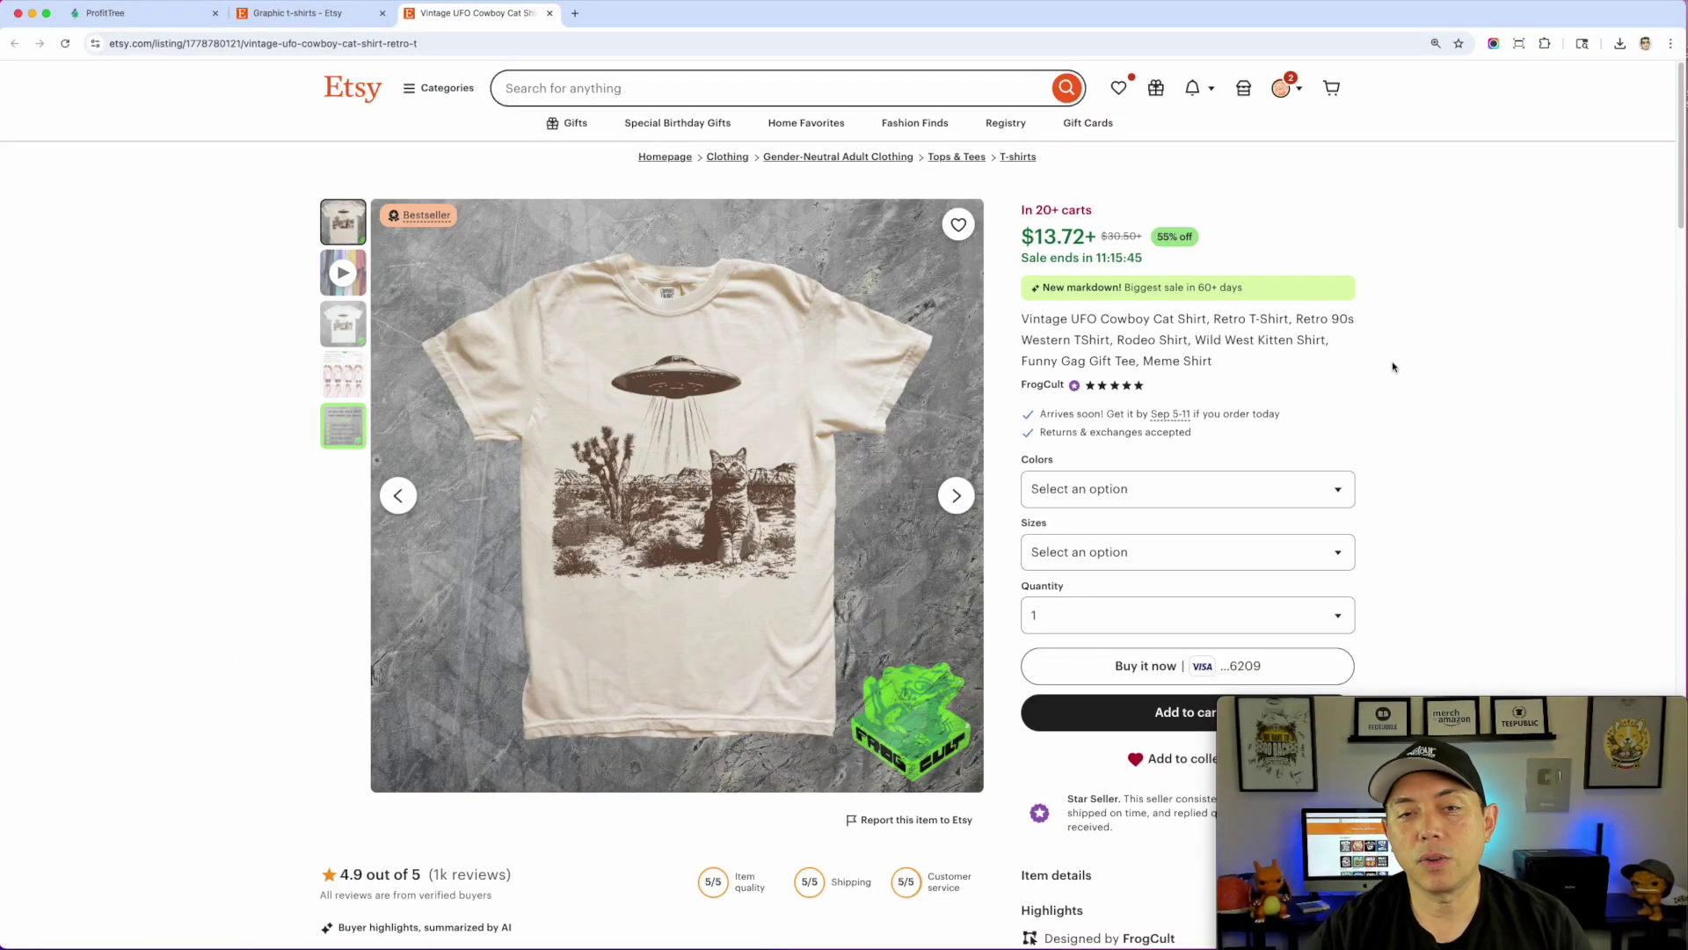
pyautogui.scroll(-1, 1455, 486)
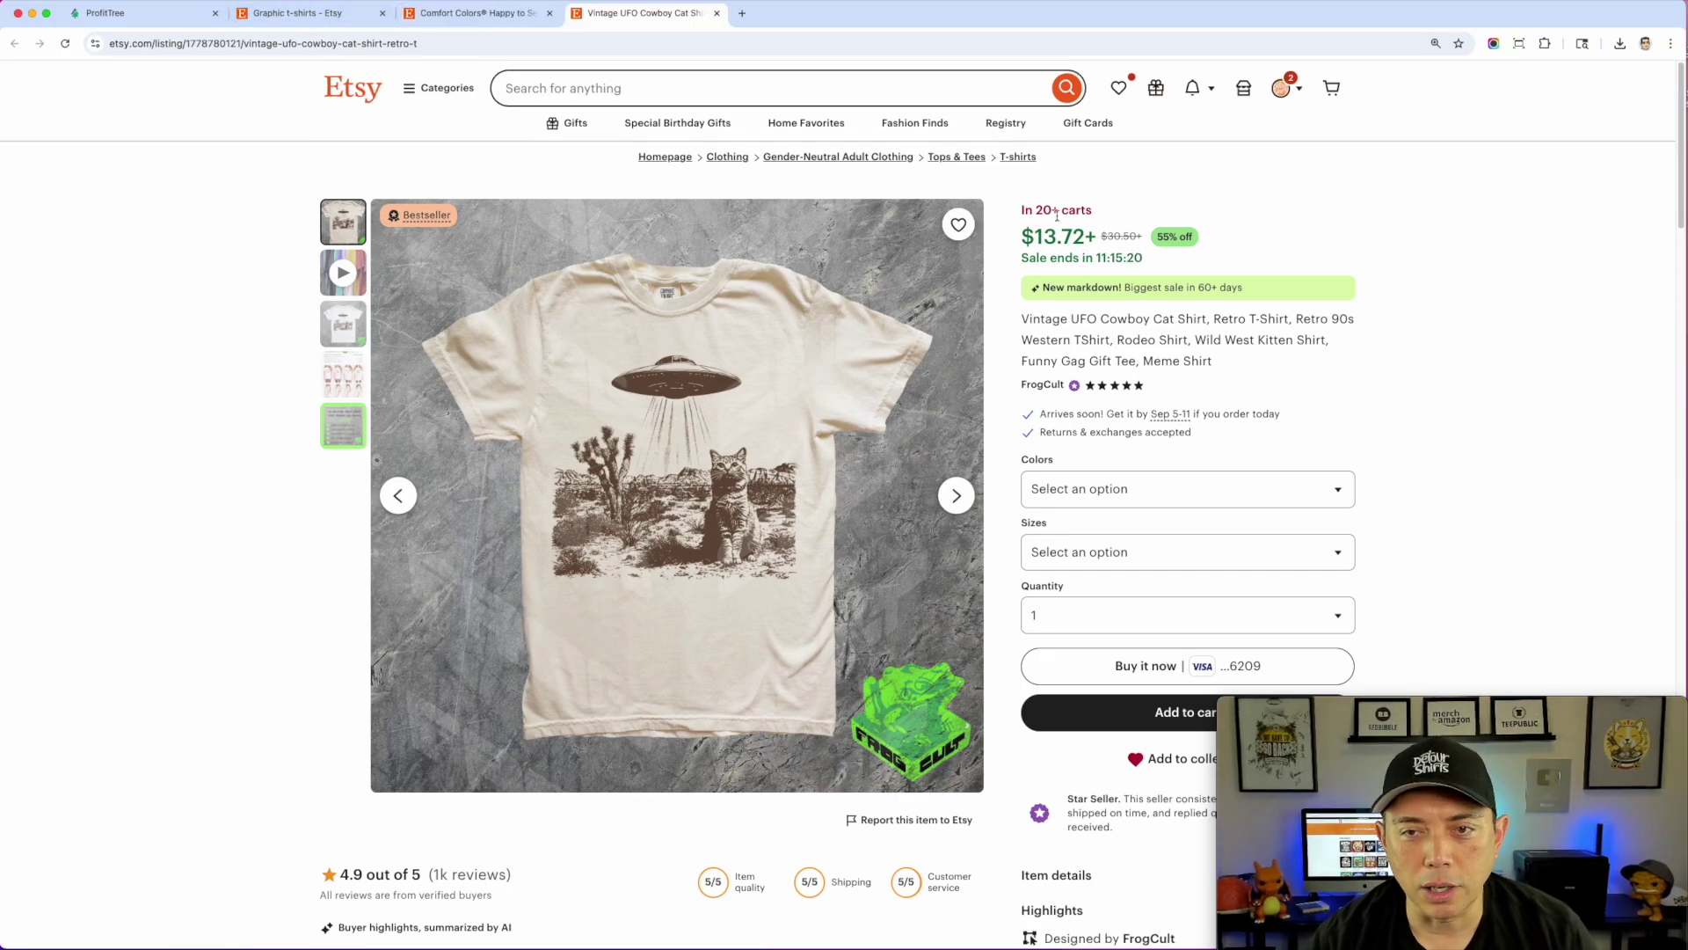
pyautogui.click(335, 15)
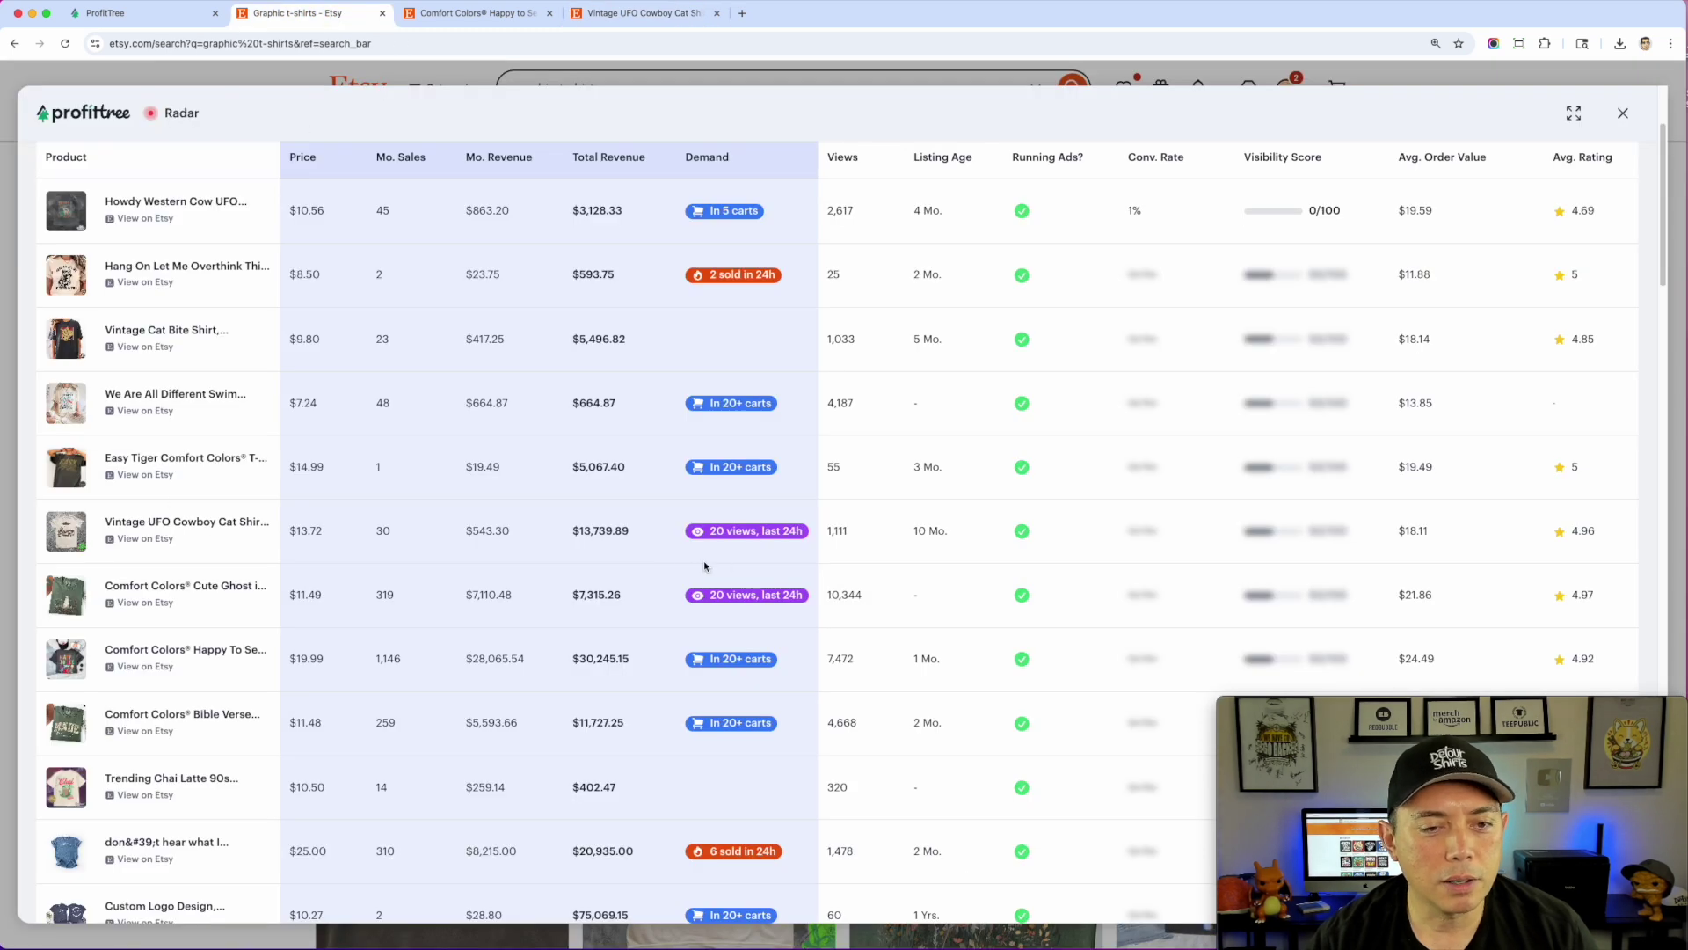
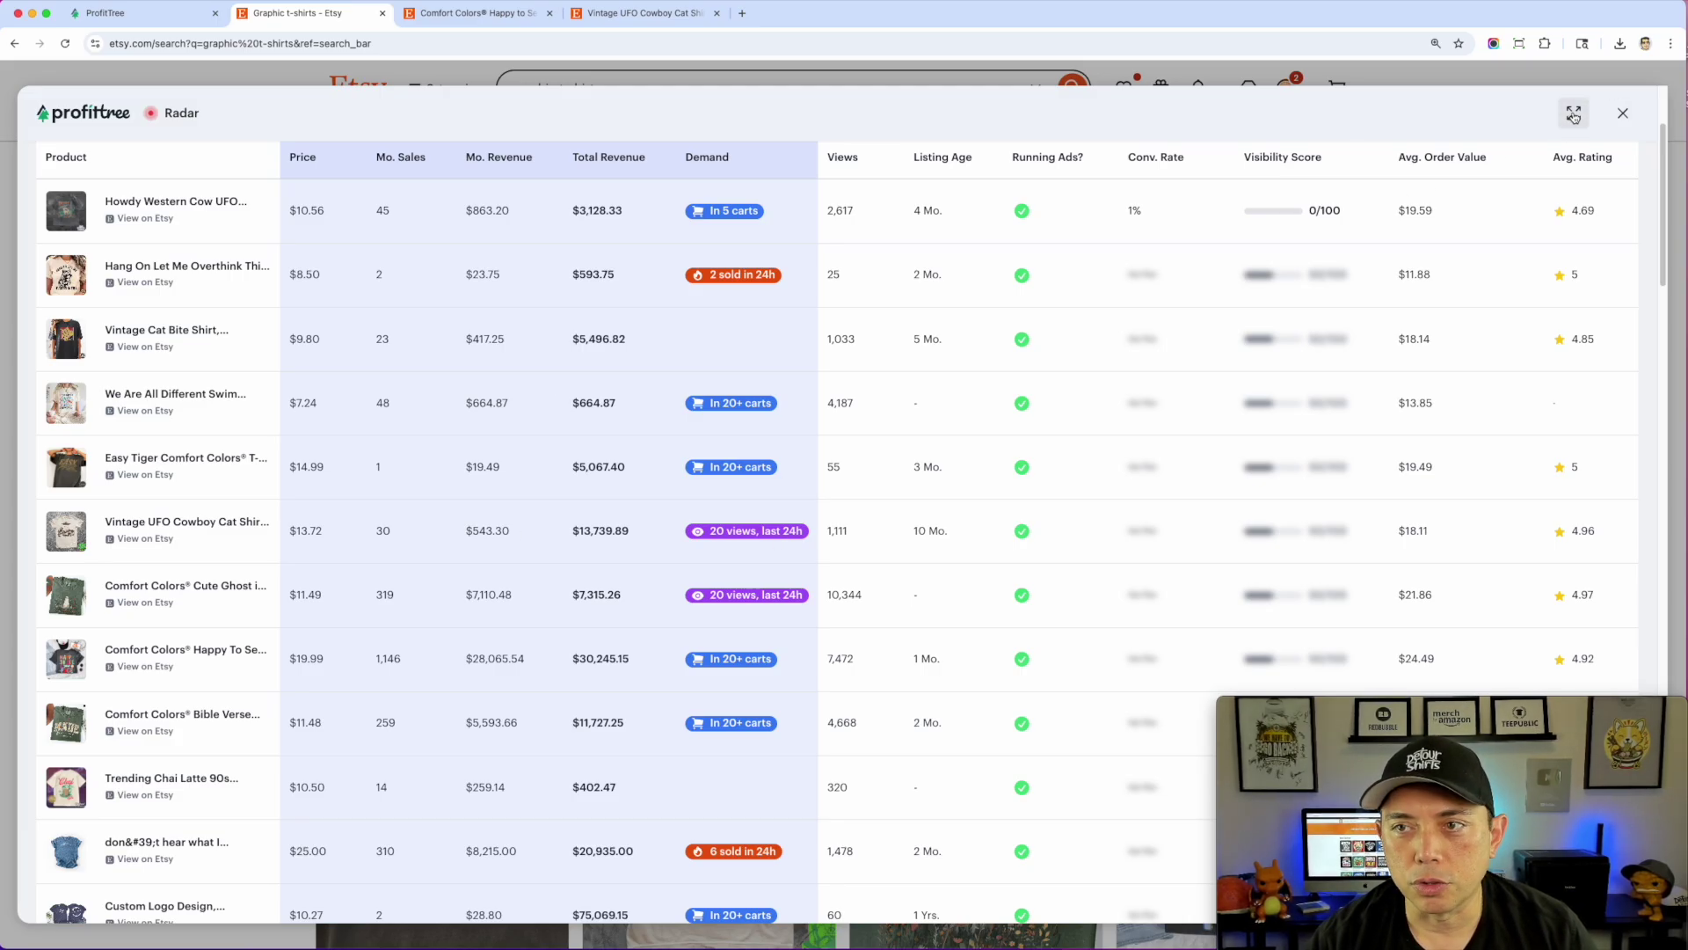
# Try Radar's full-screen view, examine the full list of graphic t-shirt products and their metrics, and close Radar
pyautogui.click(1573, 115)
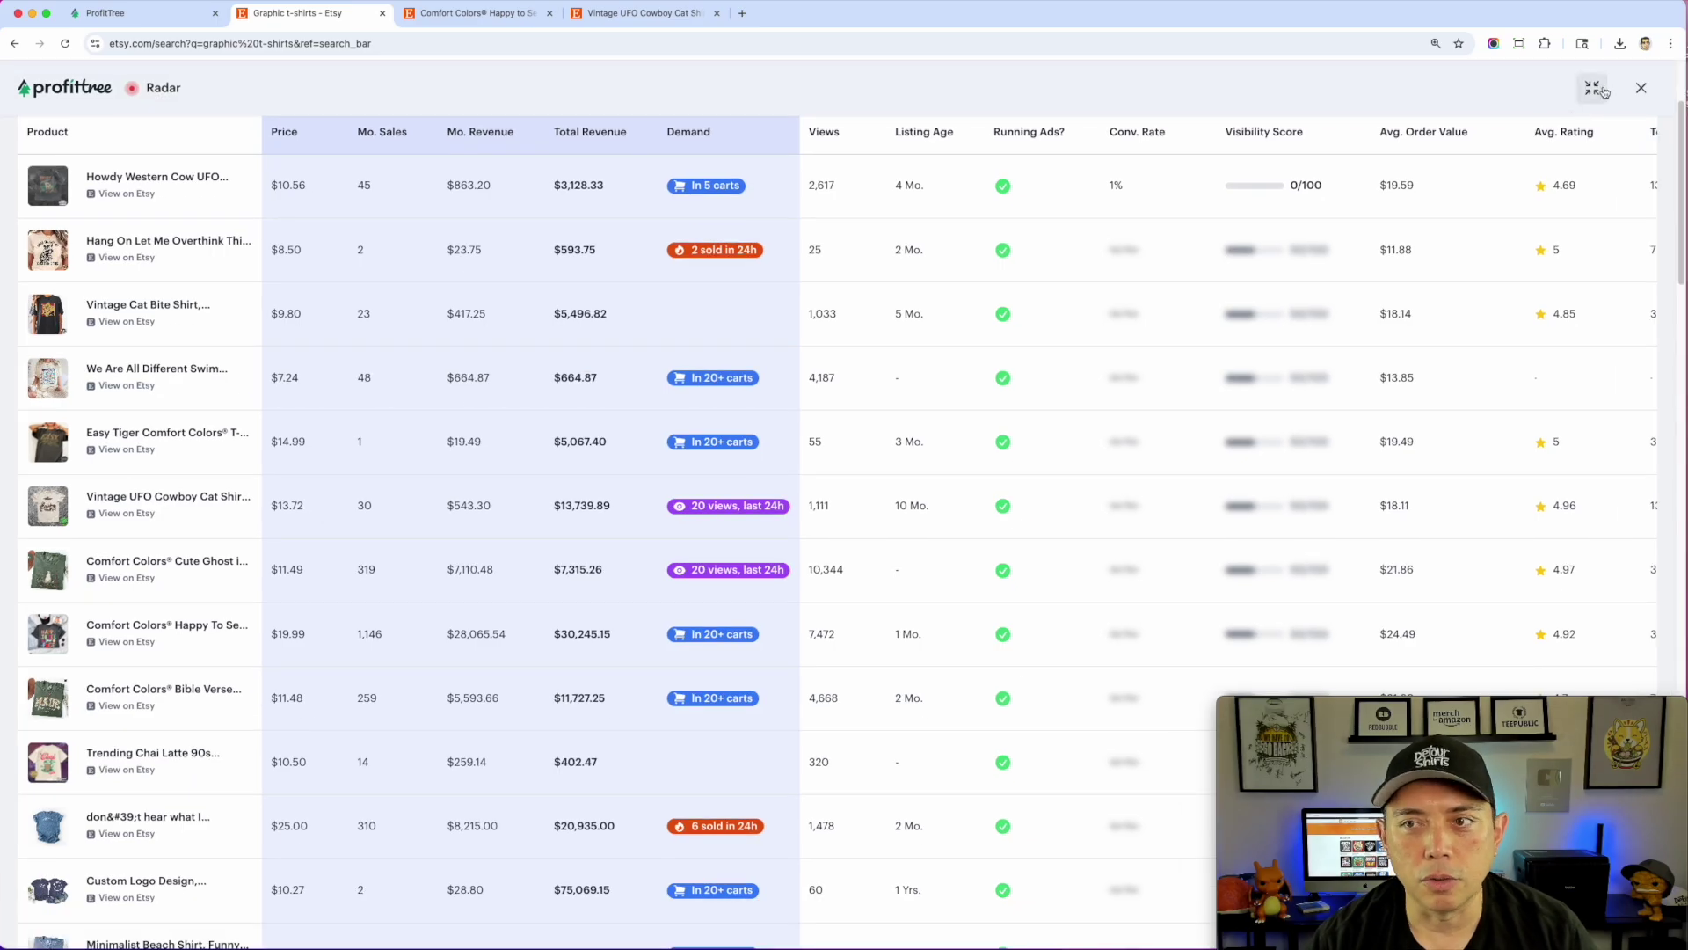
pyautogui.click(1591, 88)
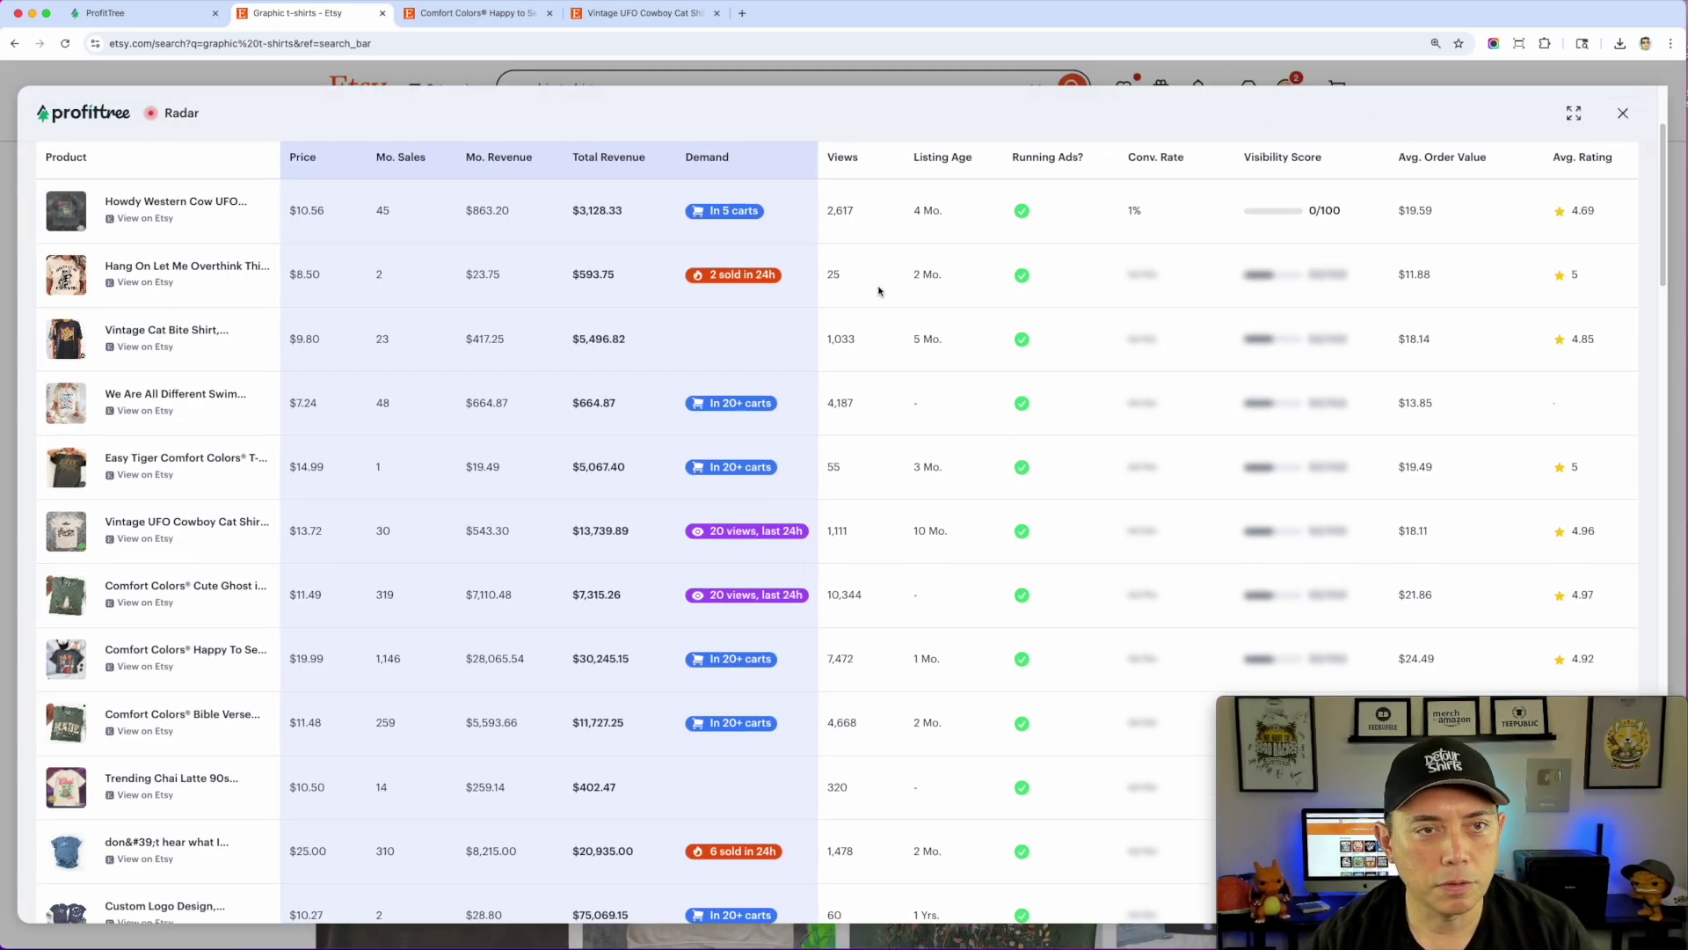
pyautogui.scroll(-20, 863, 387)
pyautogui.scroll(-15, 850, 432)
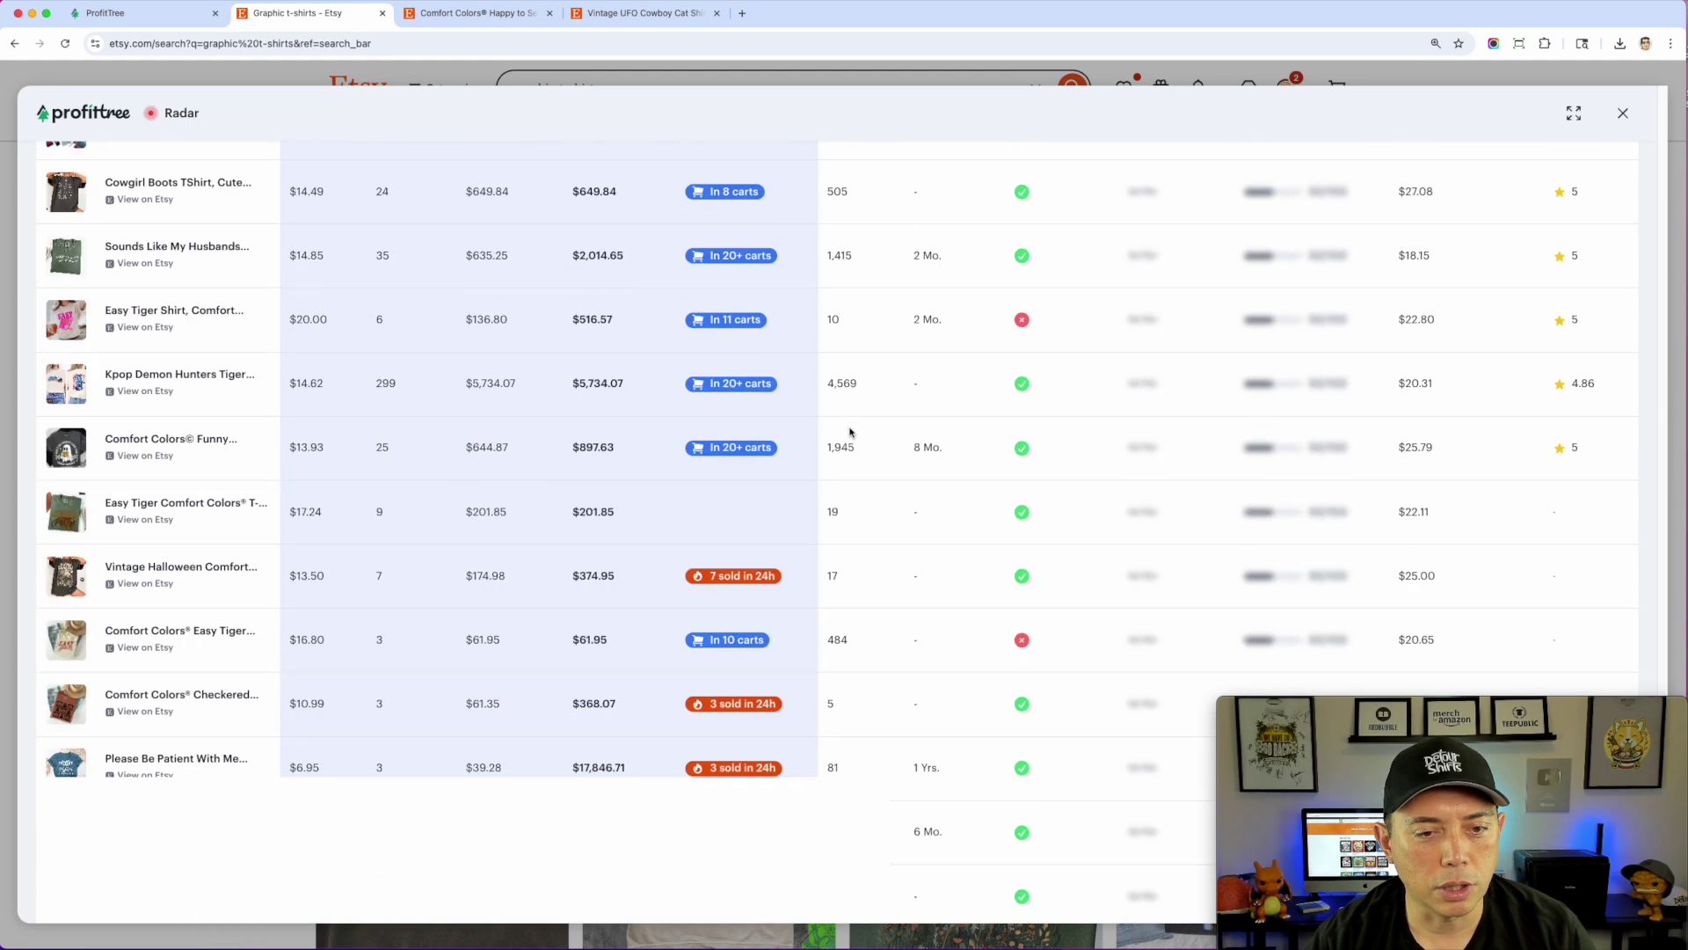
pyautogui.scroll(20, 851, 432)
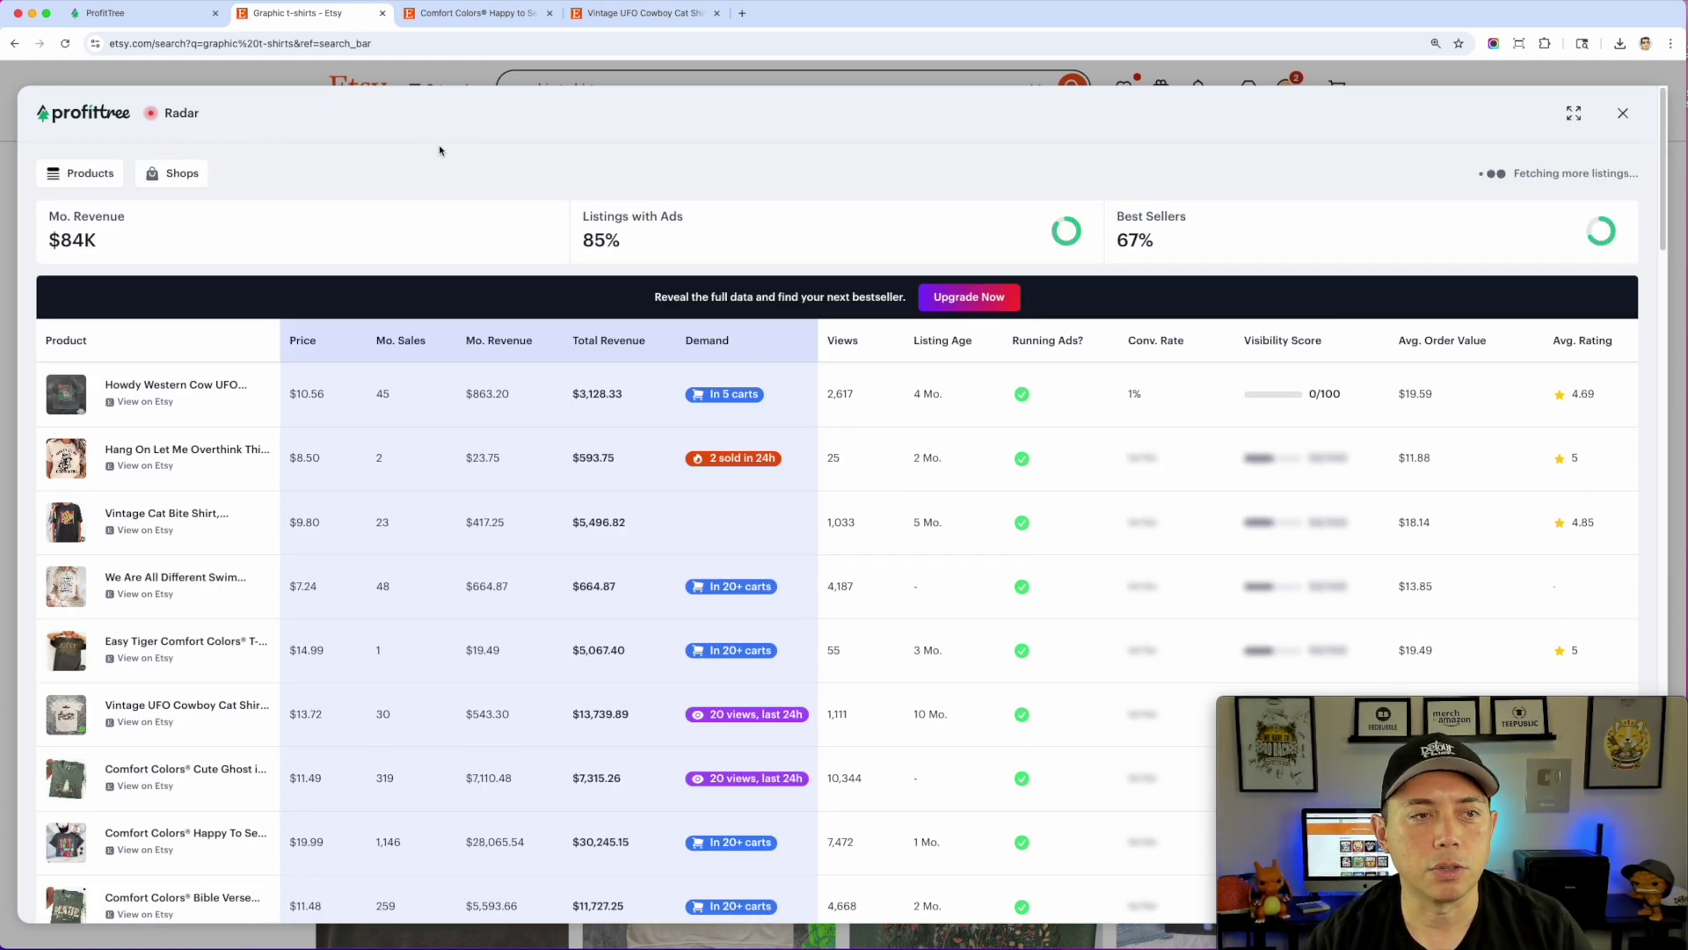
pyautogui.click(1622, 112)
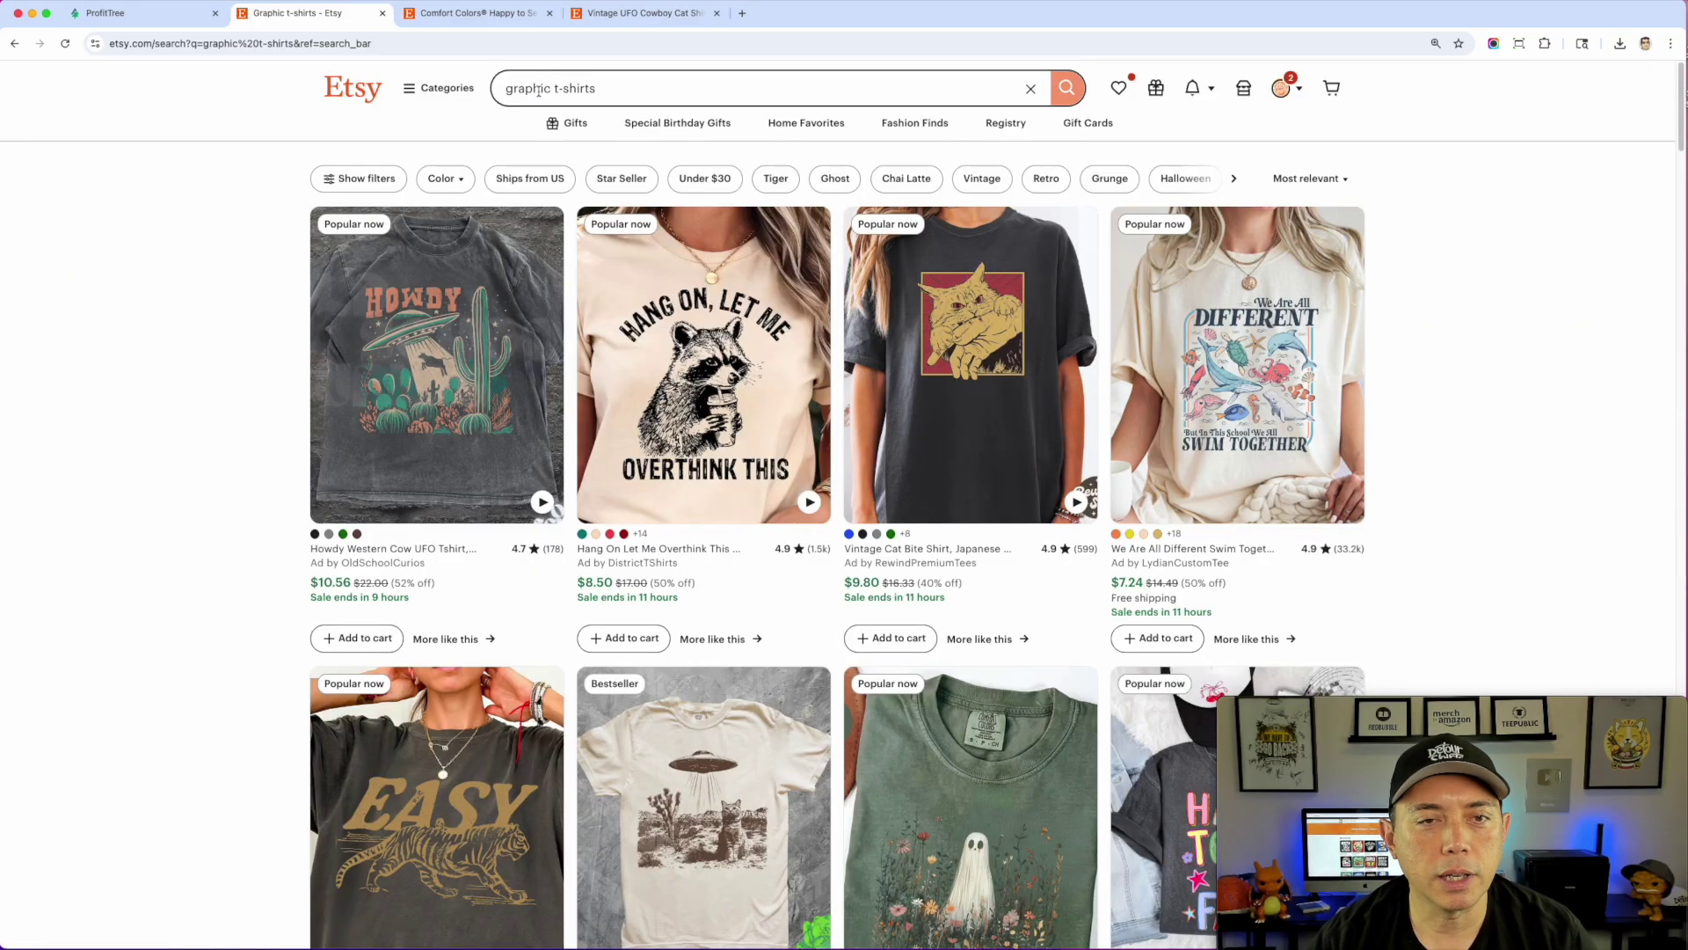
# Search Etsy for "vintage illustration t-shirt"
pyautogui.tripleClick(538, 91)
pyautogui.write('vin')
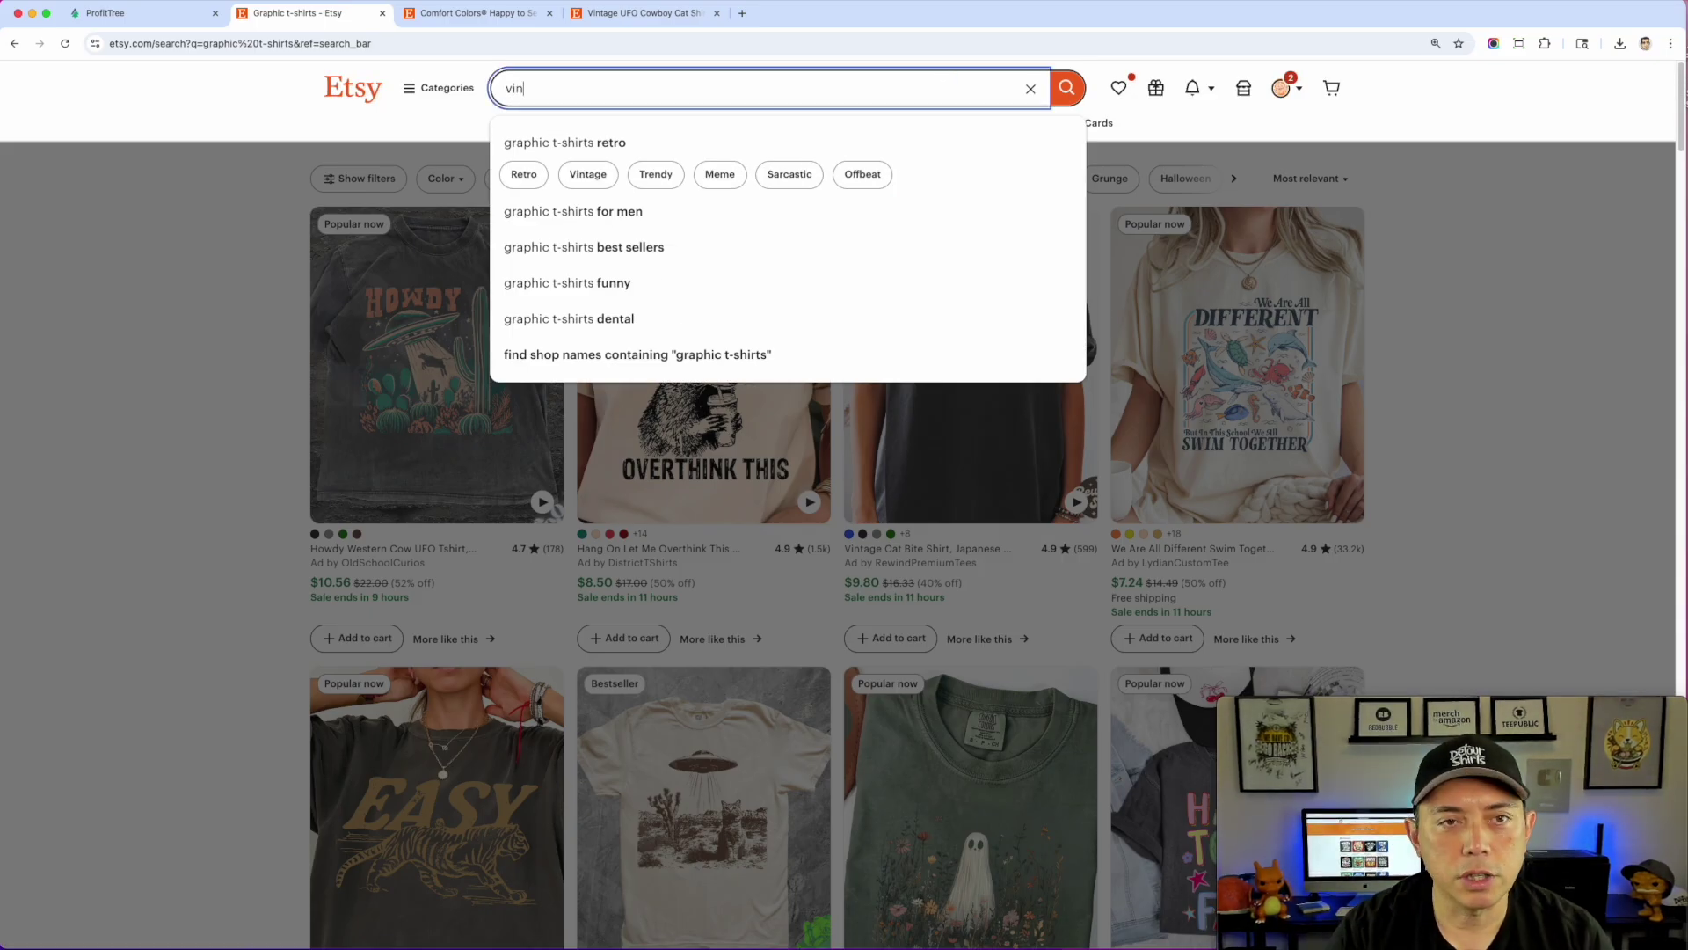
pyautogui.write('tage illus')
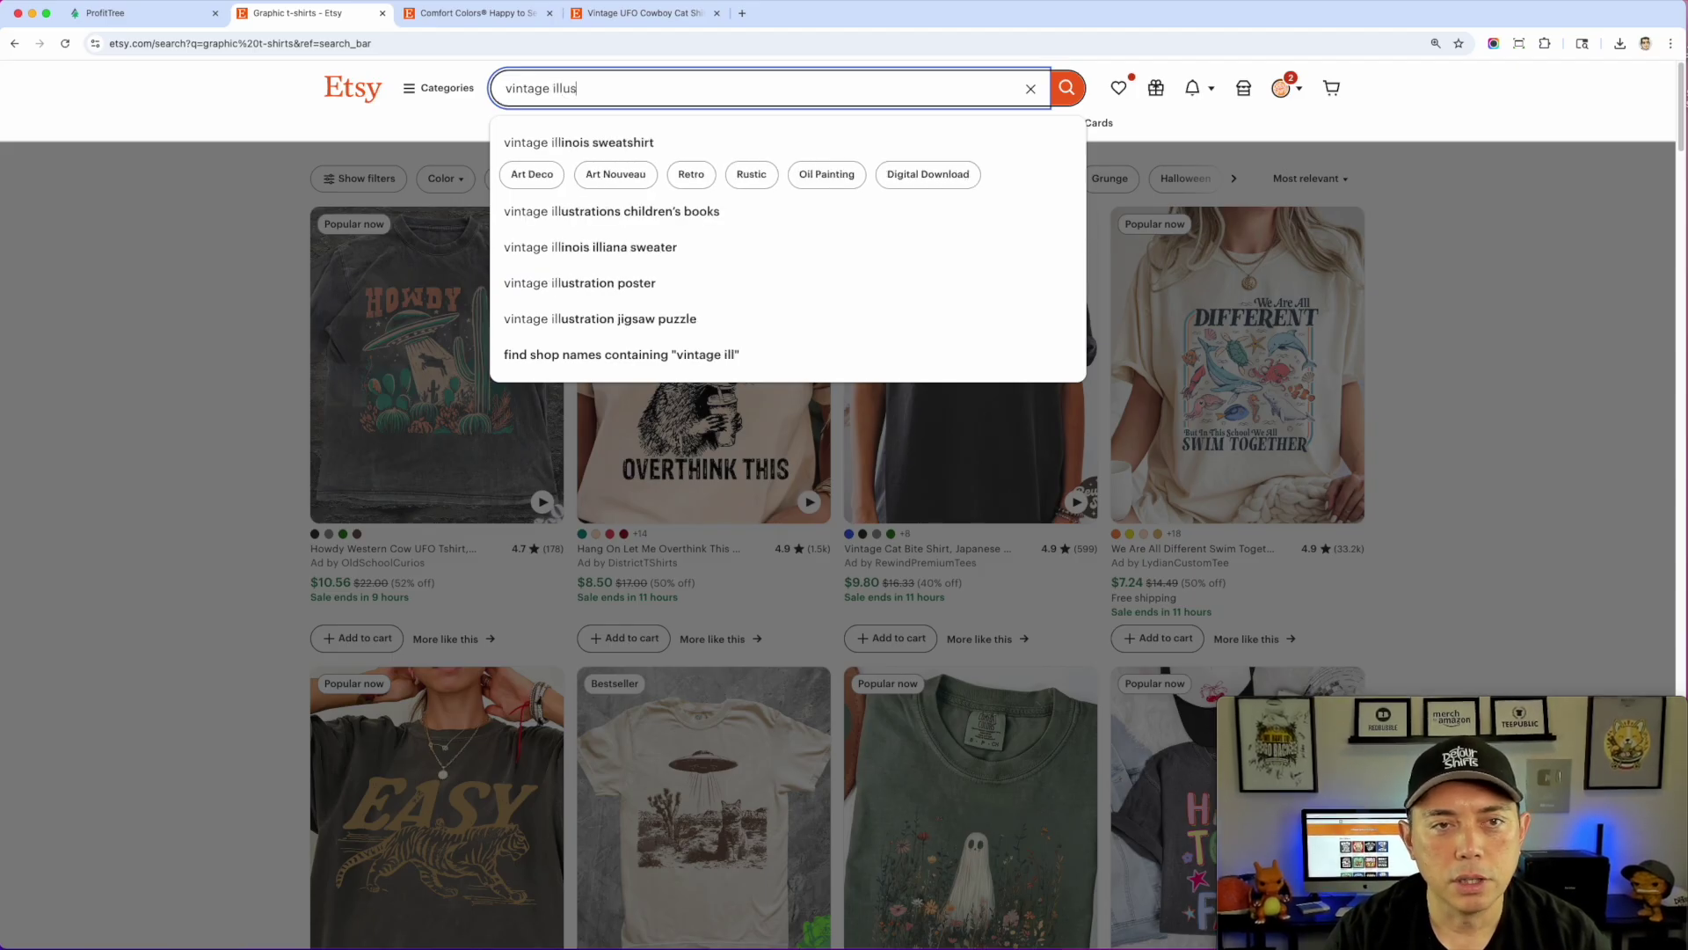
pyautogui.write('tration t')
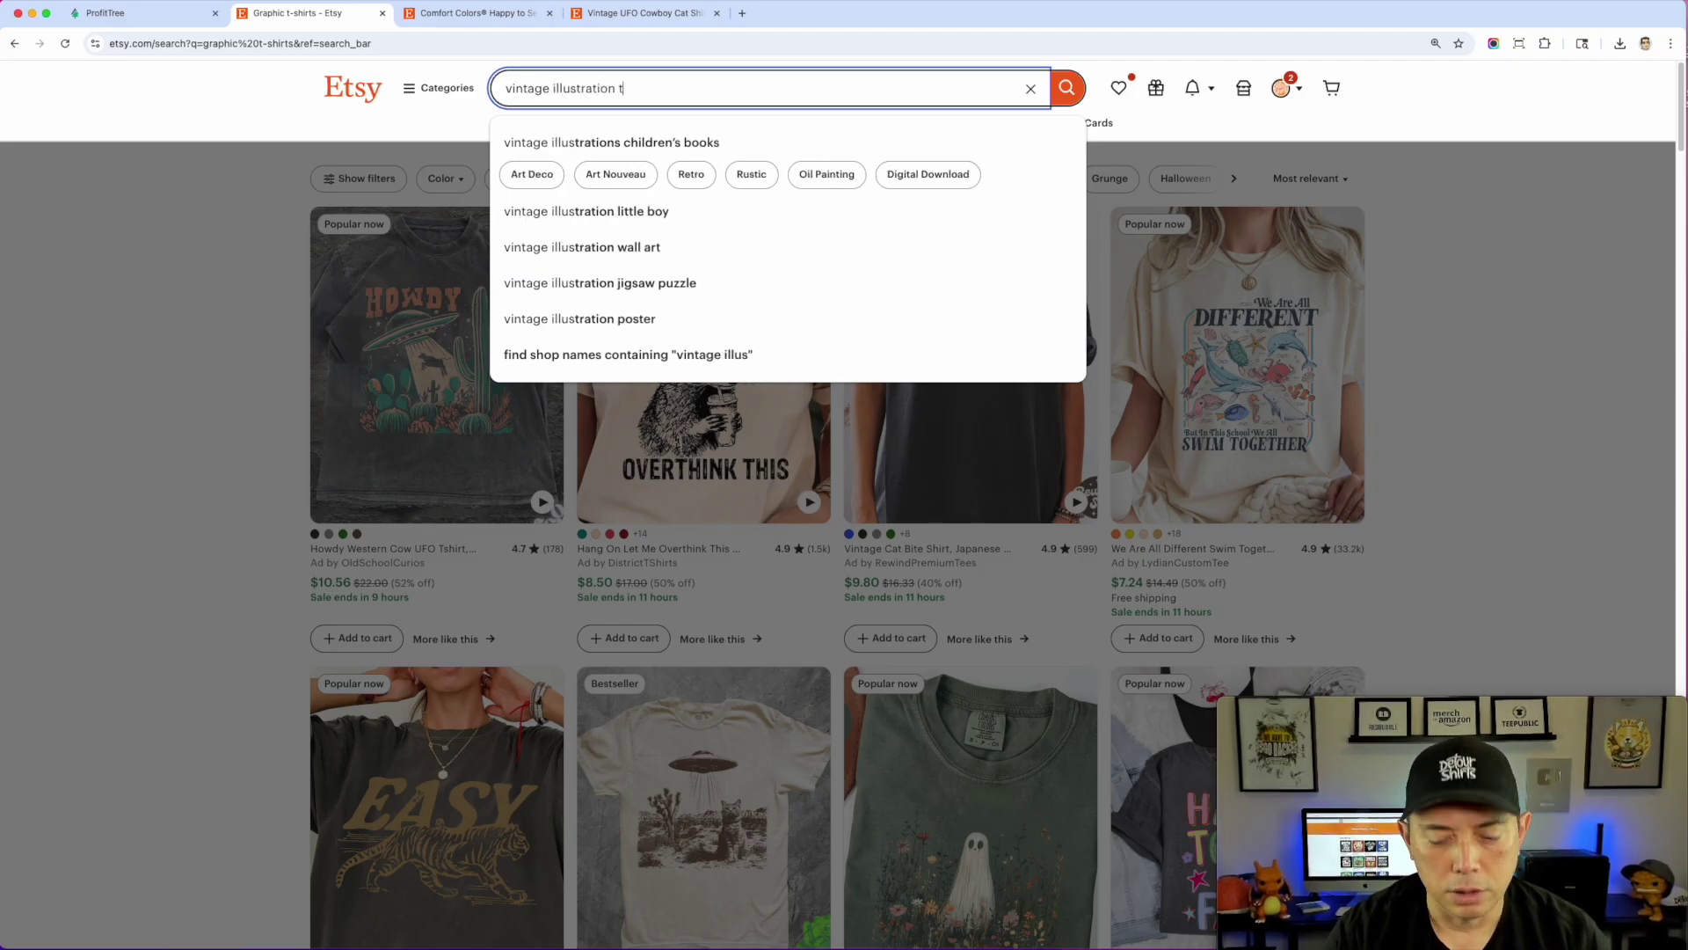
pyautogui.write('-shirt')
pyautogui.press('Return')
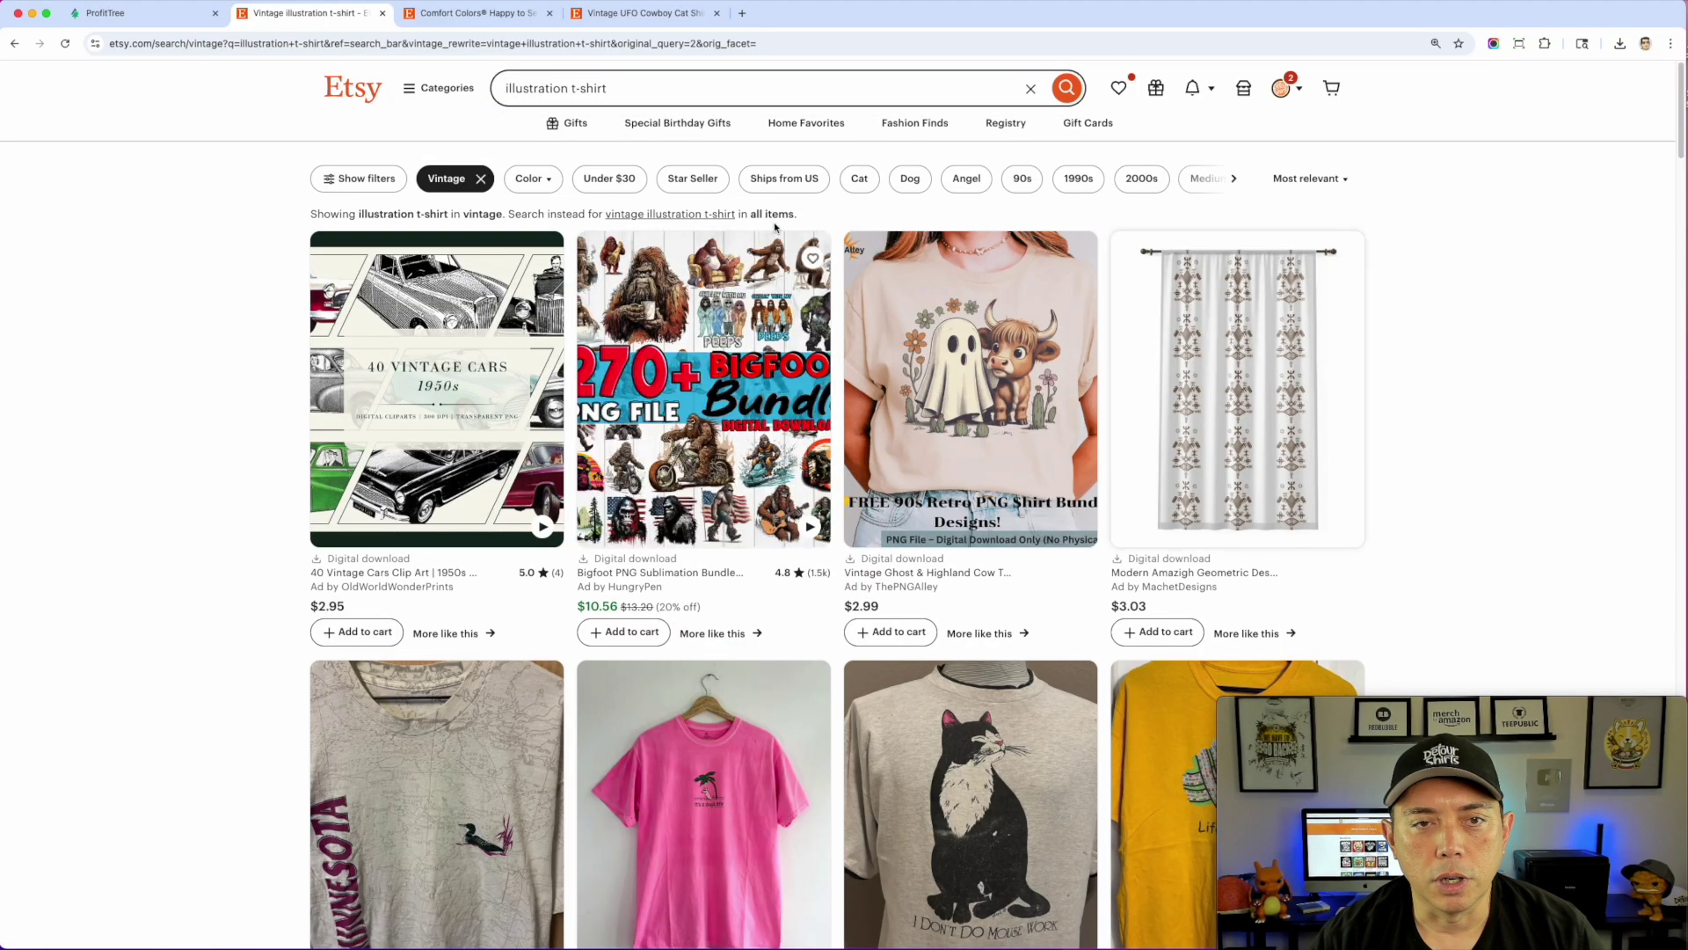
pyautogui.moveTo(1561, 704); pyautogui.dragTo(342, 697)
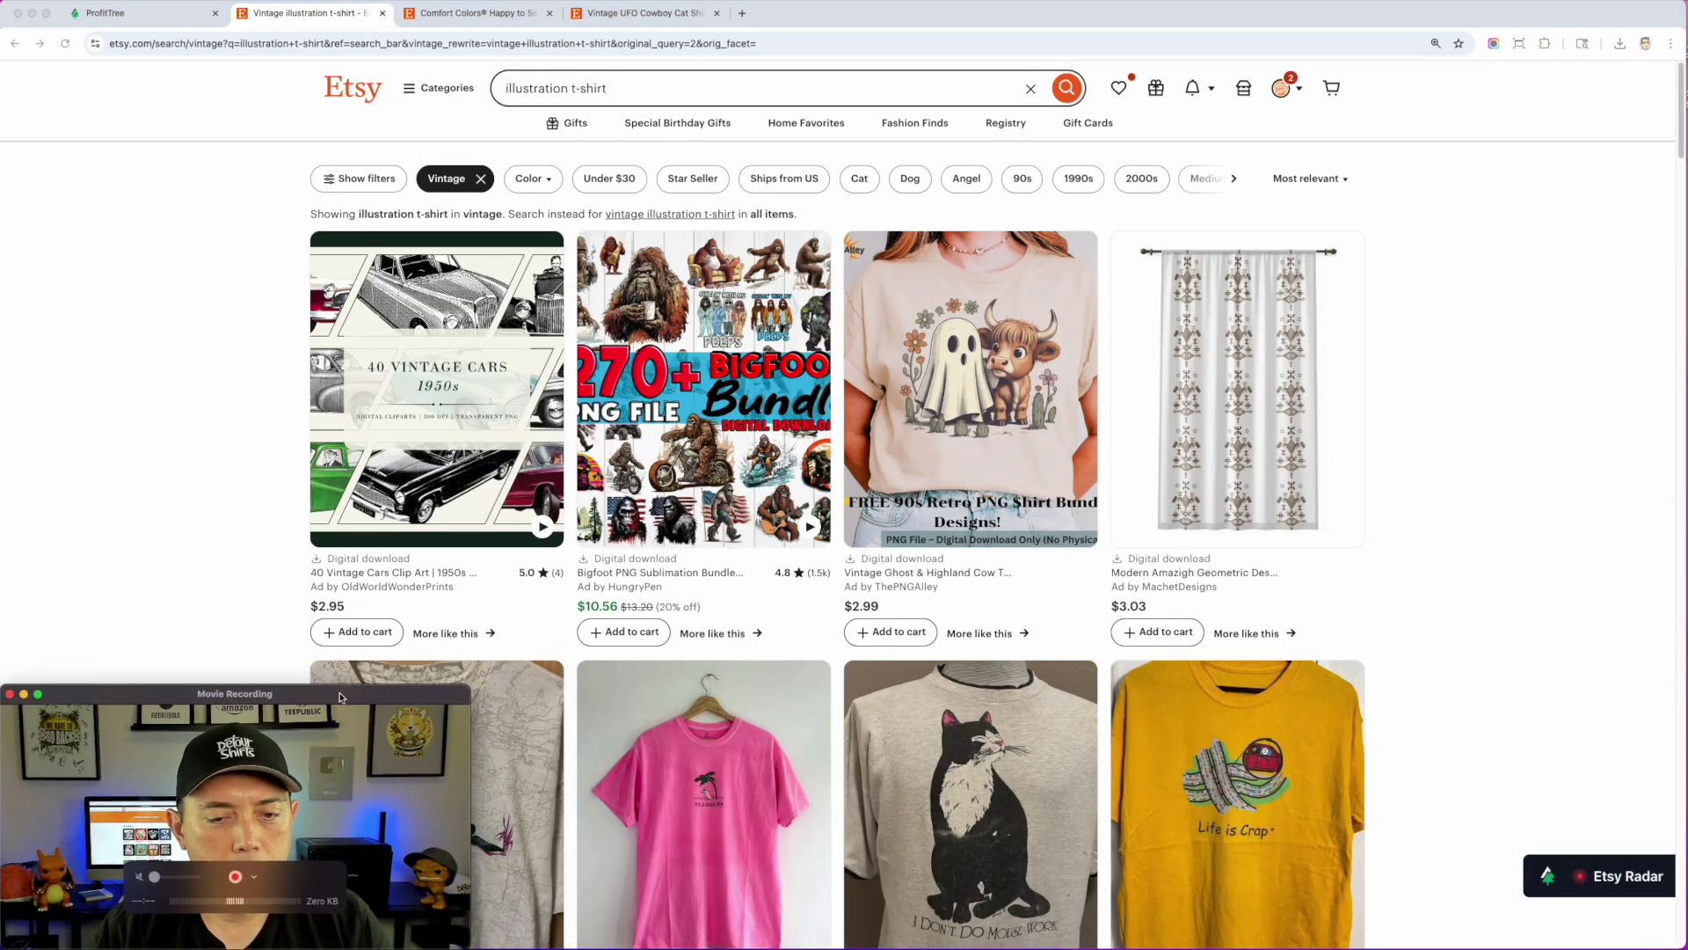
# Run Etsy Radar on the vintage illustration t-shirt results, review the listed products' prices, sales and demand, and close Radar
pyautogui.click(1622, 877)
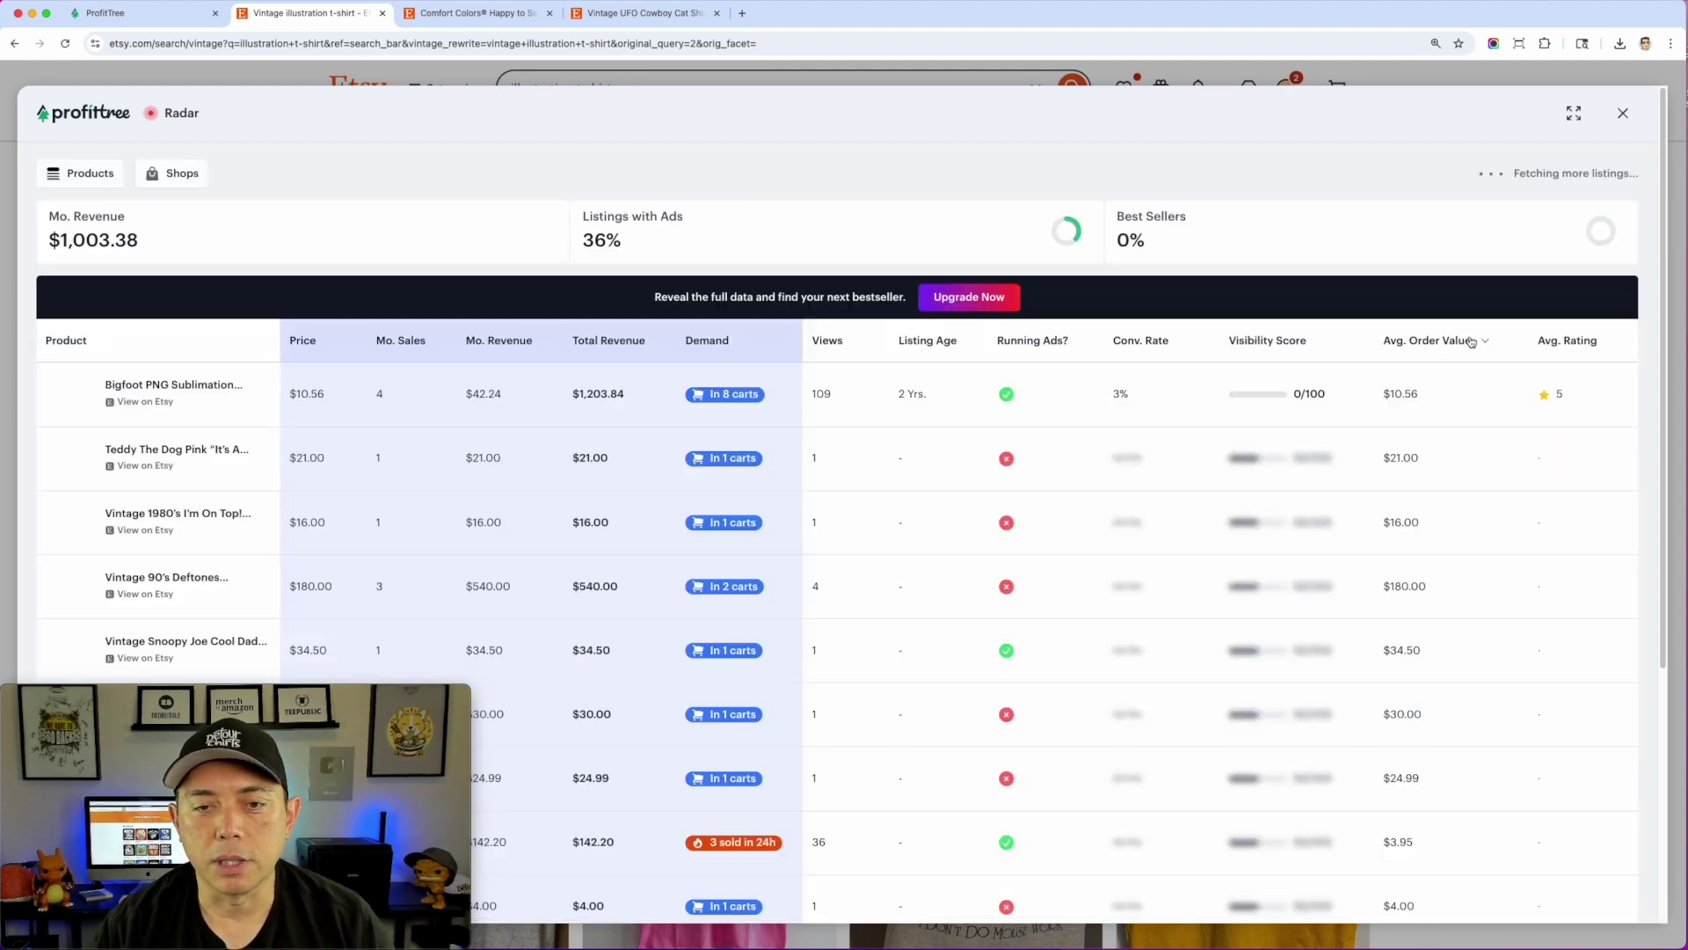
pyautogui.scroll(-3, 659, 445)
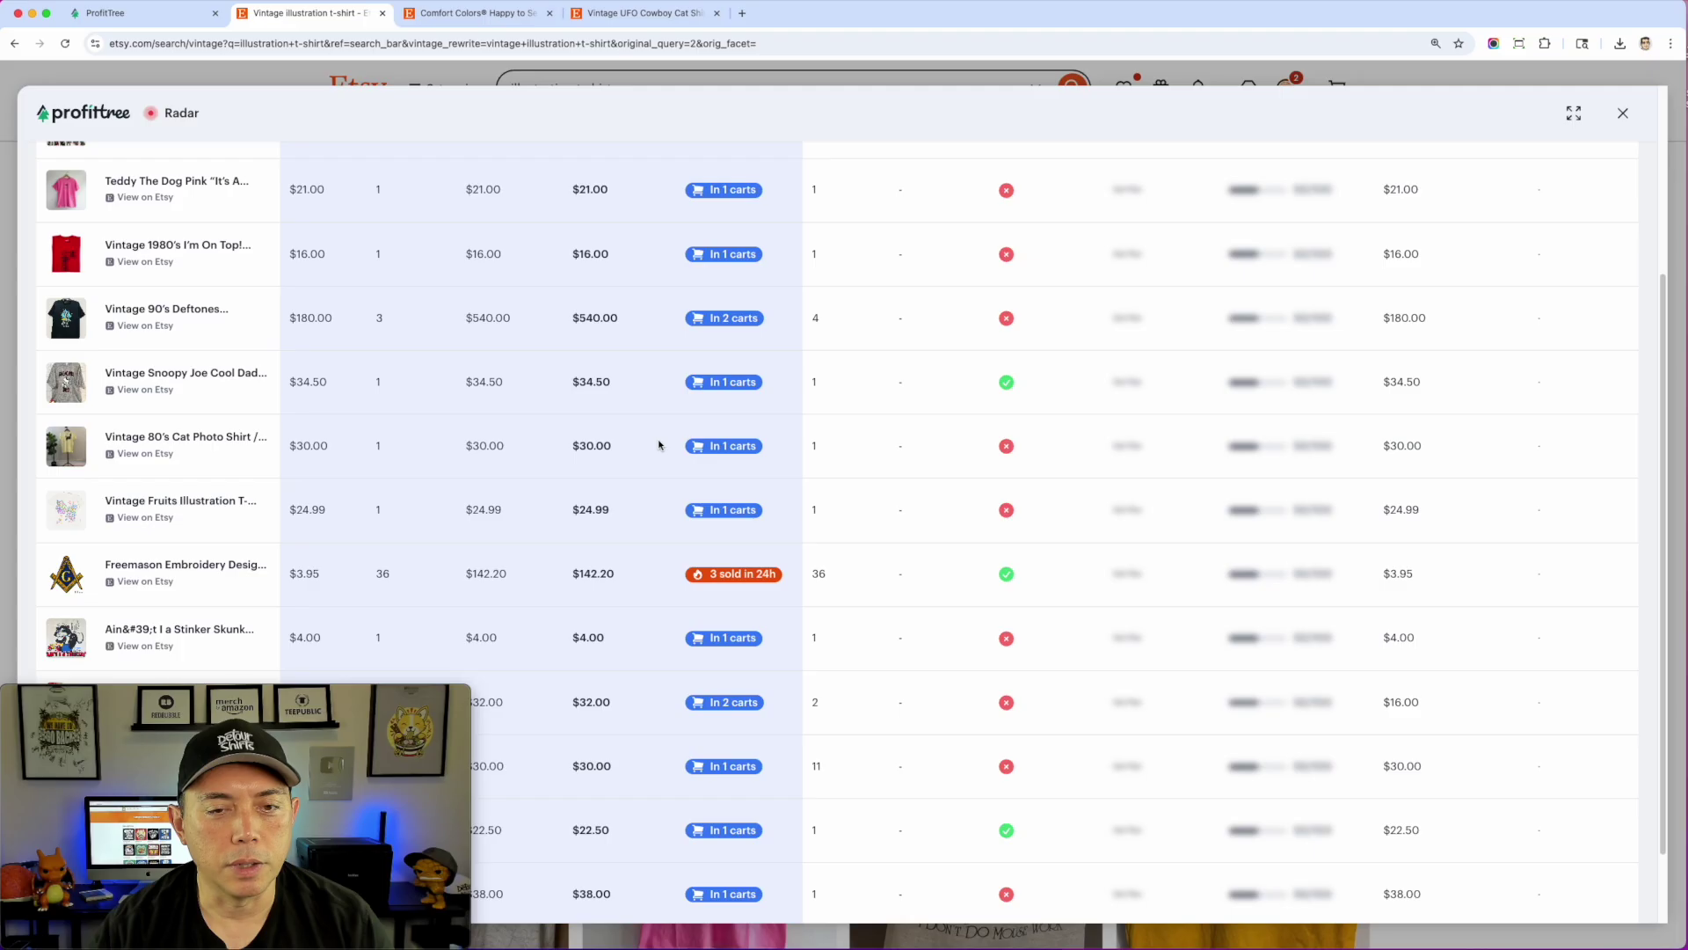
pyautogui.scroll(-1, 810, 563)
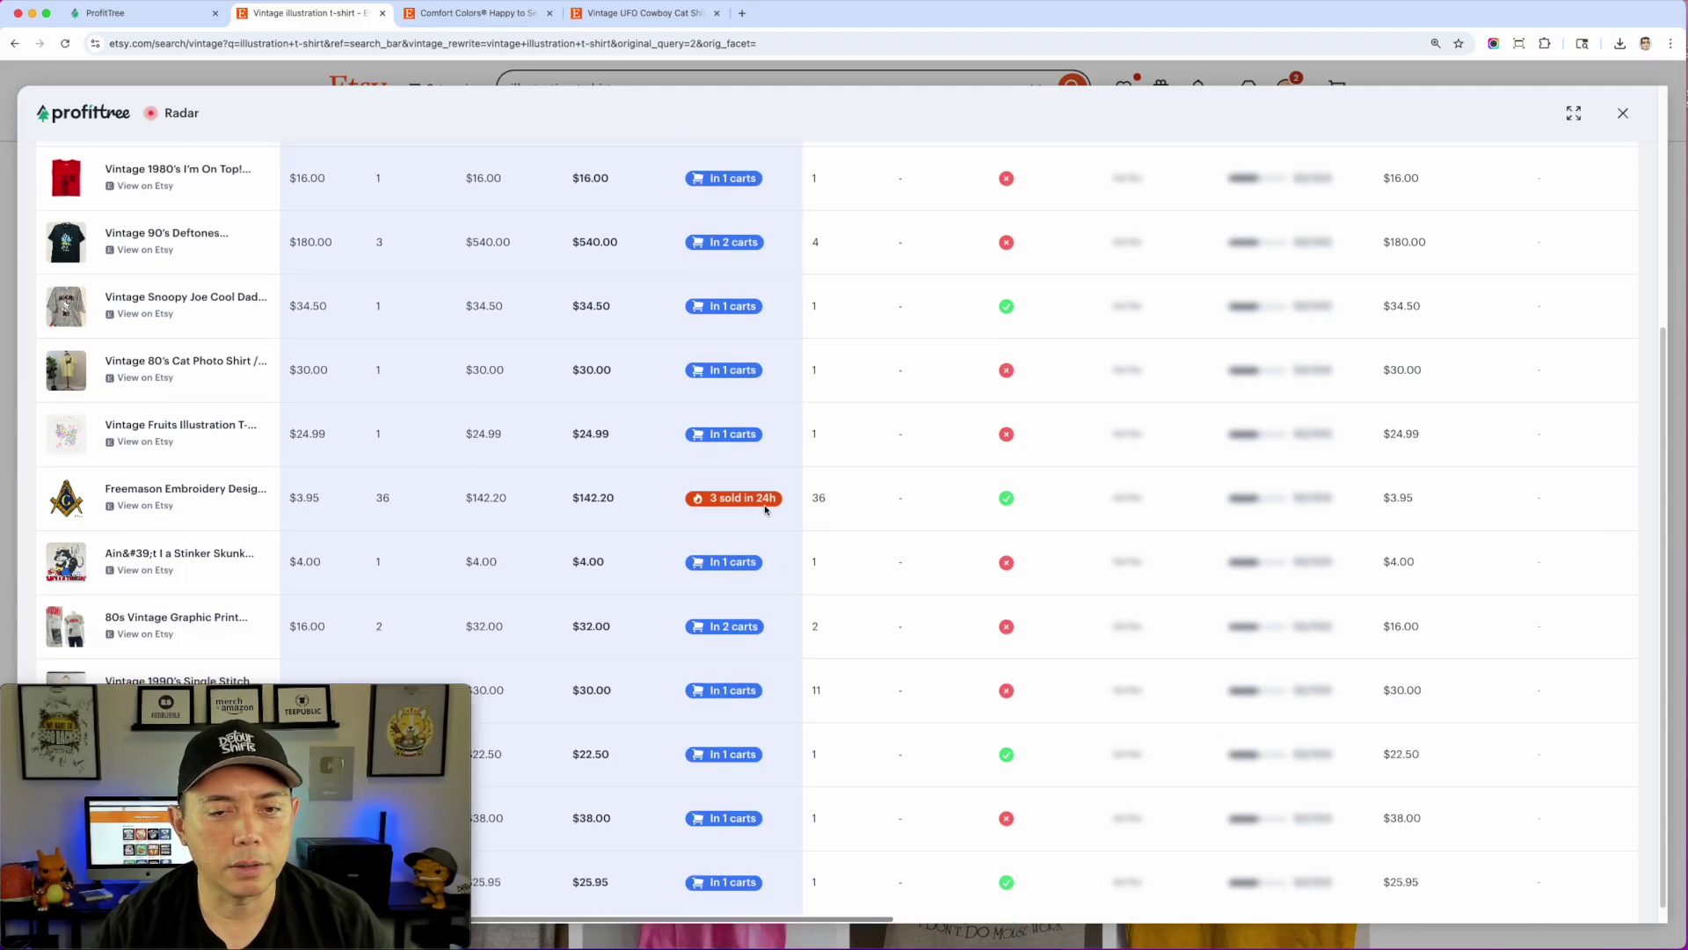
pyautogui.scroll(-1, 703, 515)
pyautogui.moveTo(269, 687); pyautogui.dragTo(1488, 684)
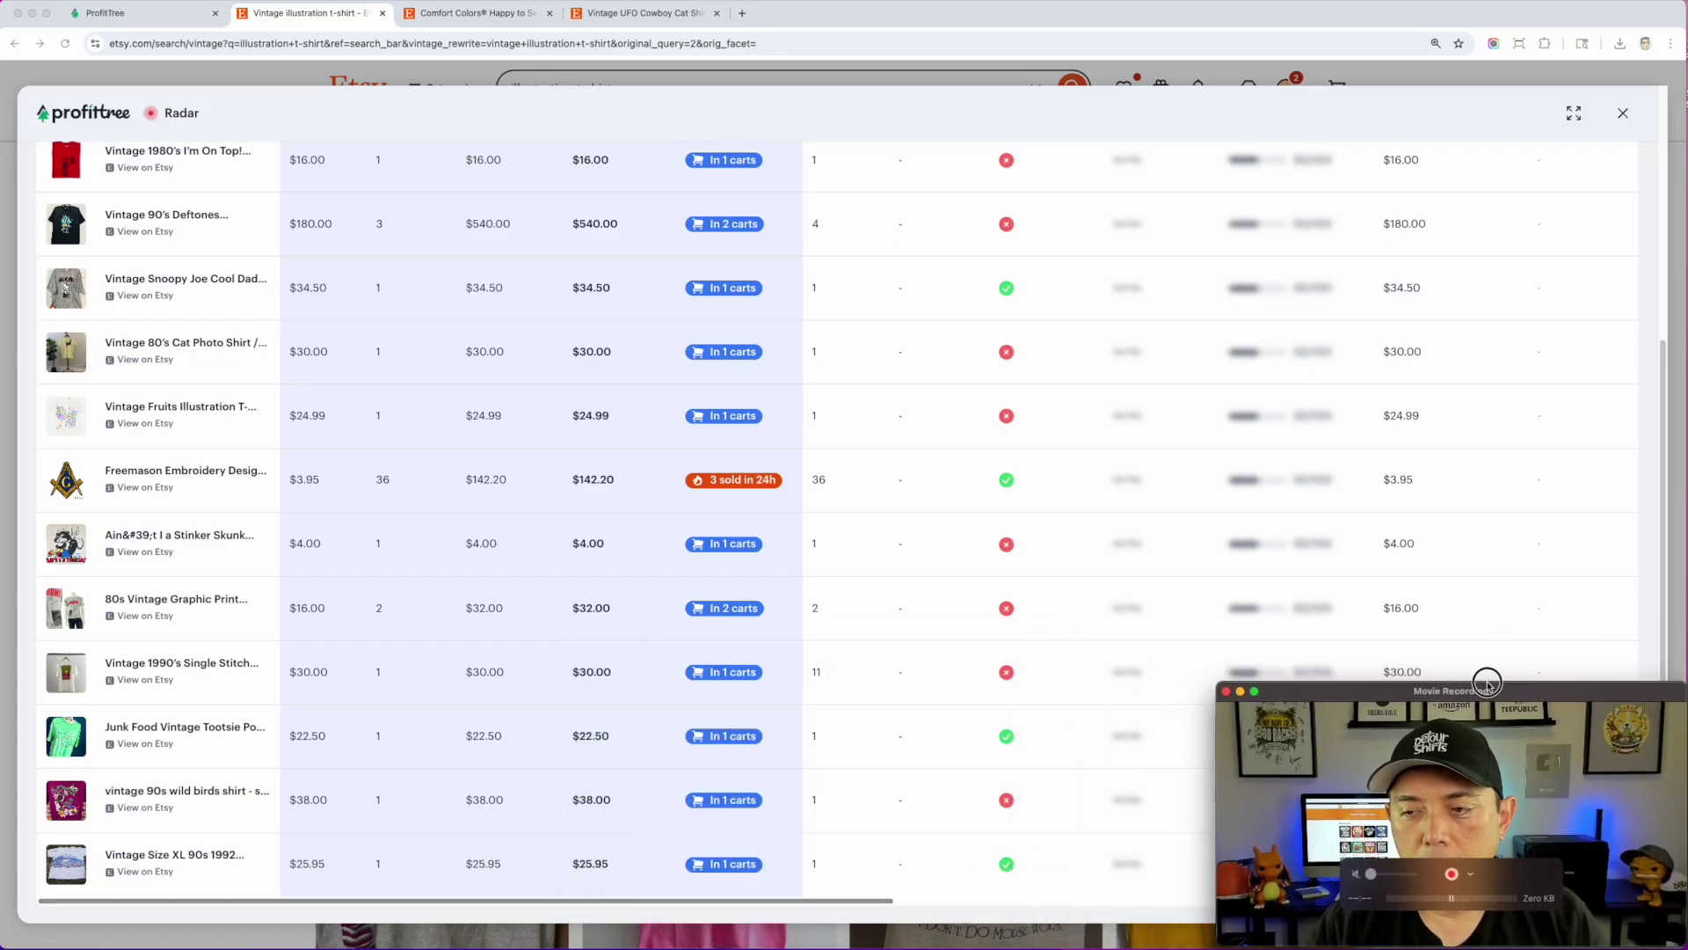
pyautogui.click(1623, 114)
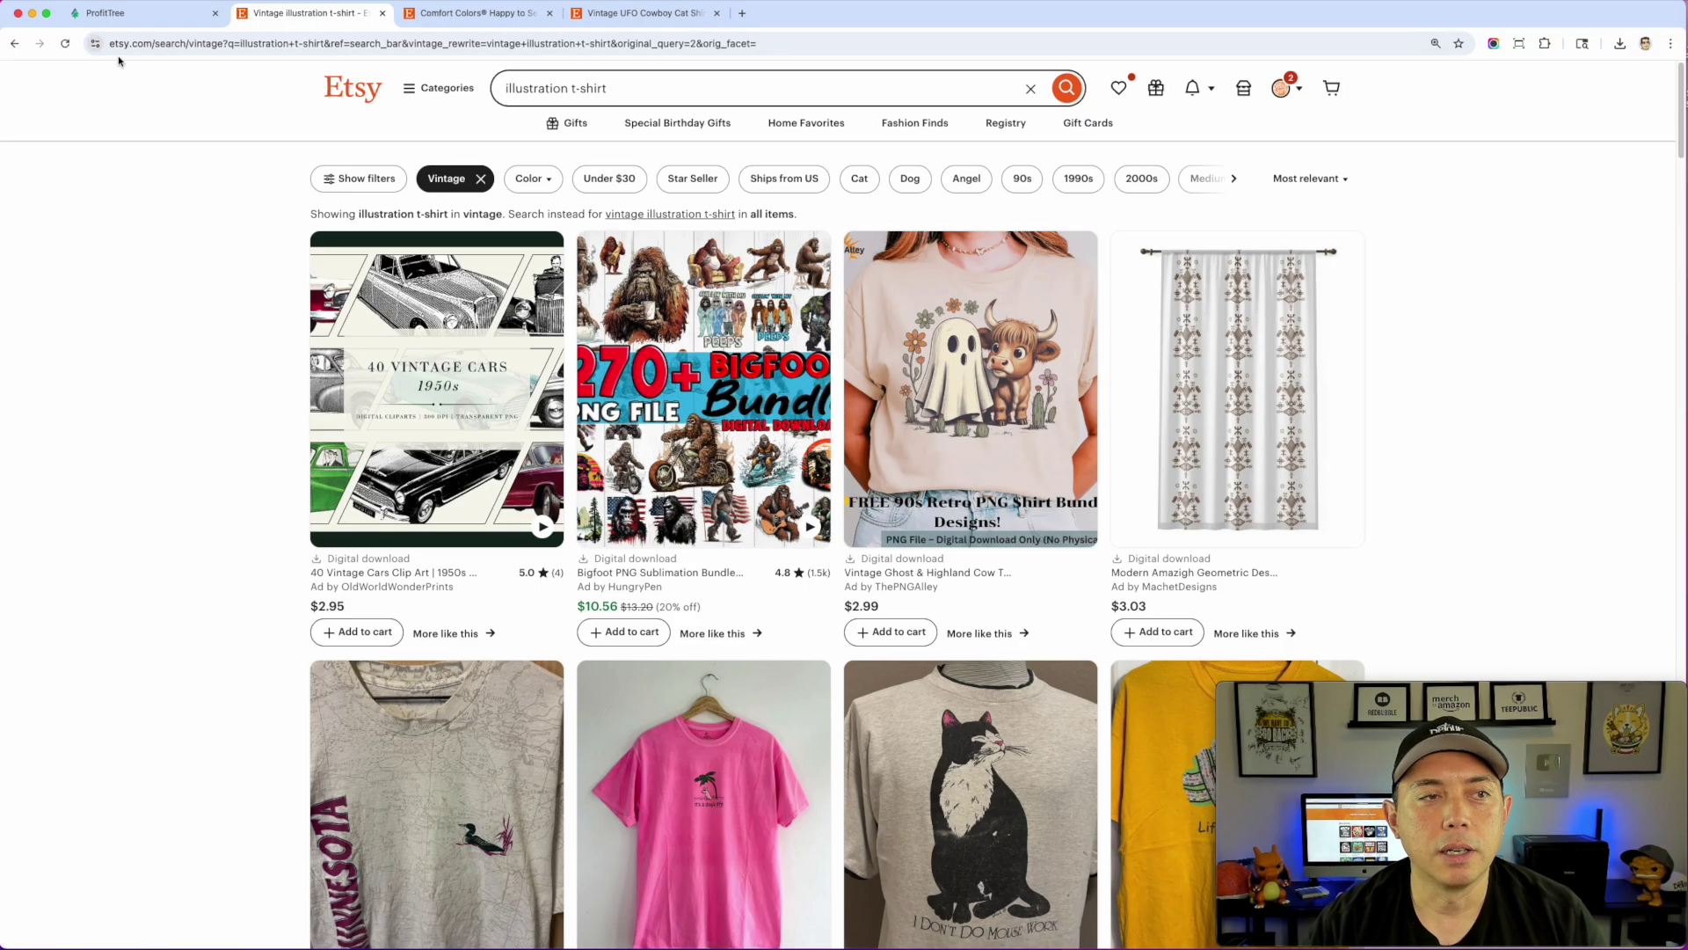
# Return to the graphic t-shirt results, view the Vintage UFO Cowboy Cat Shirt listing, and go back to the results
pyautogui.click(14, 44)
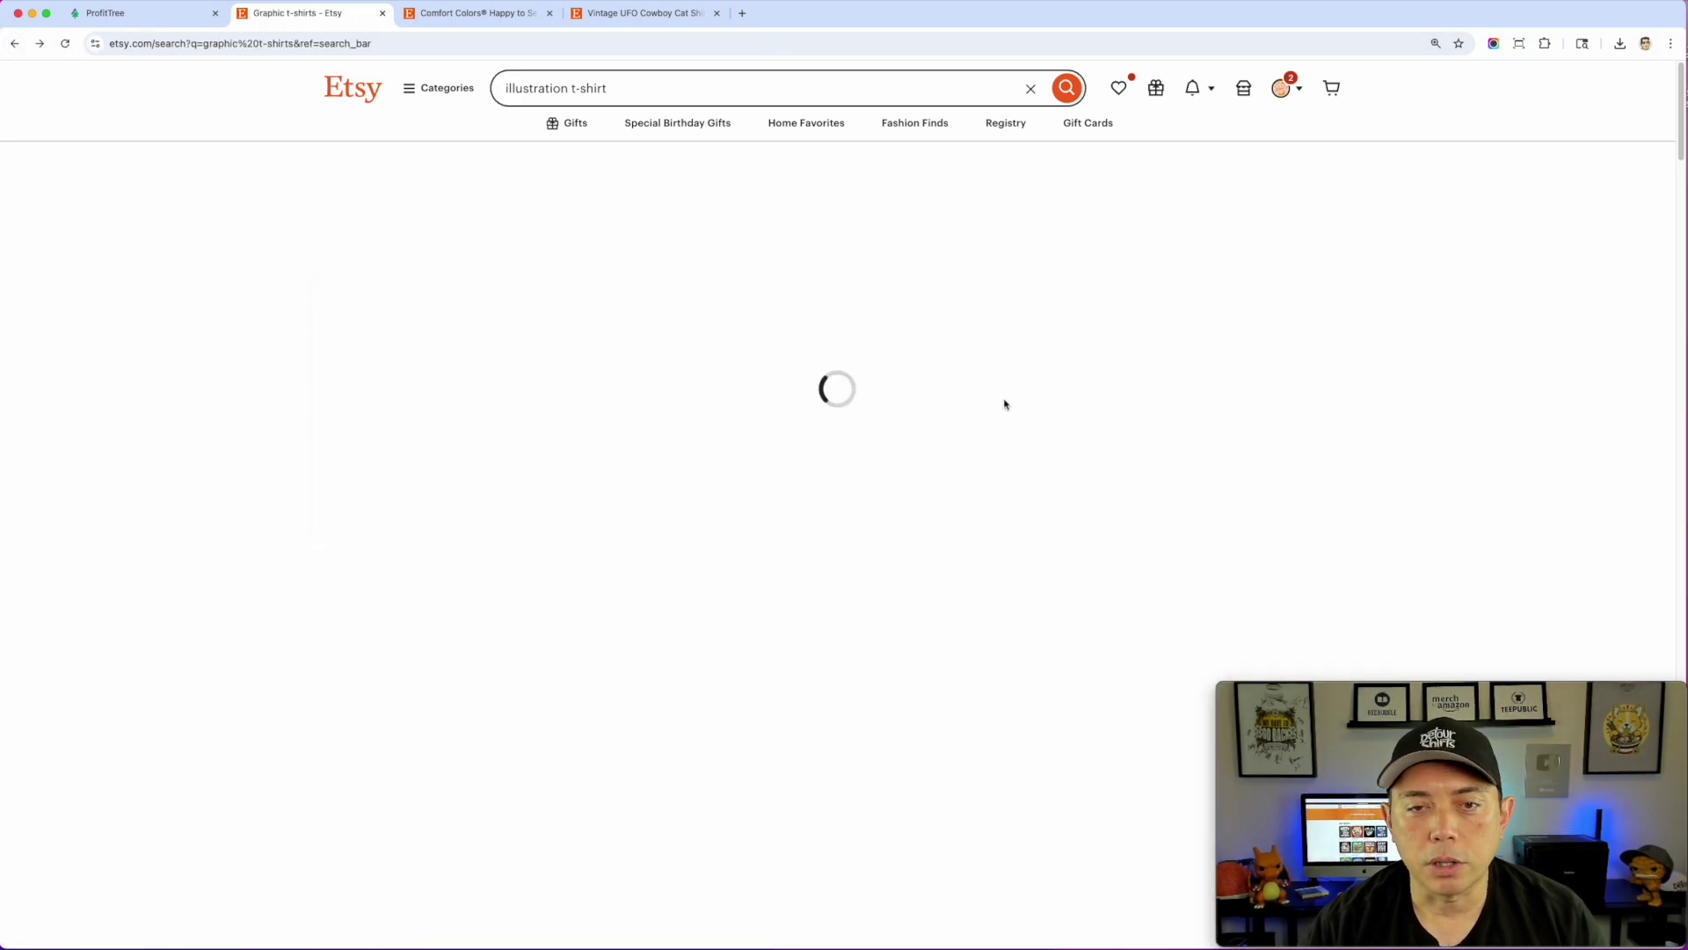
pyautogui.scroll(-3, 924, 528)
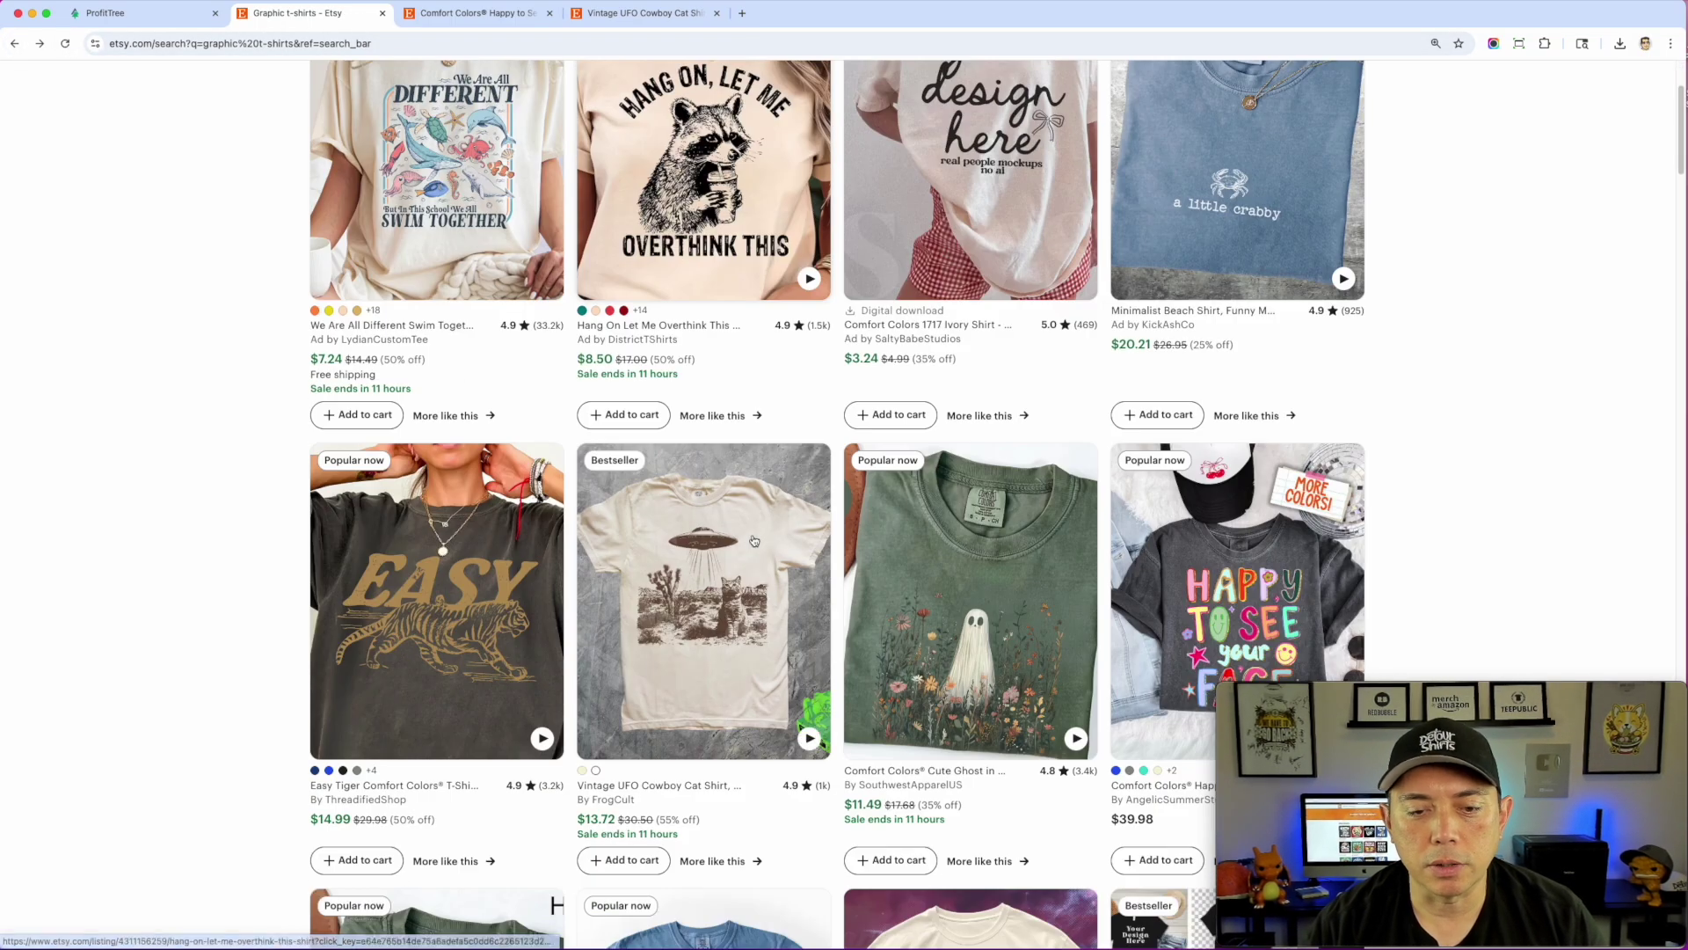
pyautogui.click(729, 552)
pyautogui.moveTo(1503, 692)
pyautogui.mouseDown()
pyautogui.moveTo(1671, 694)
pyautogui.moveTo(664, 732)
pyautogui.moveTo(1014, 675)
pyautogui.moveTo(550, 658)
pyautogui.moveTo(1495, 681)
pyautogui.moveTo(1196, 688)
pyautogui.moveTo(1455, 754)
pyautogui.moveTo(1519, 695)
pyautogui.mouseUp()
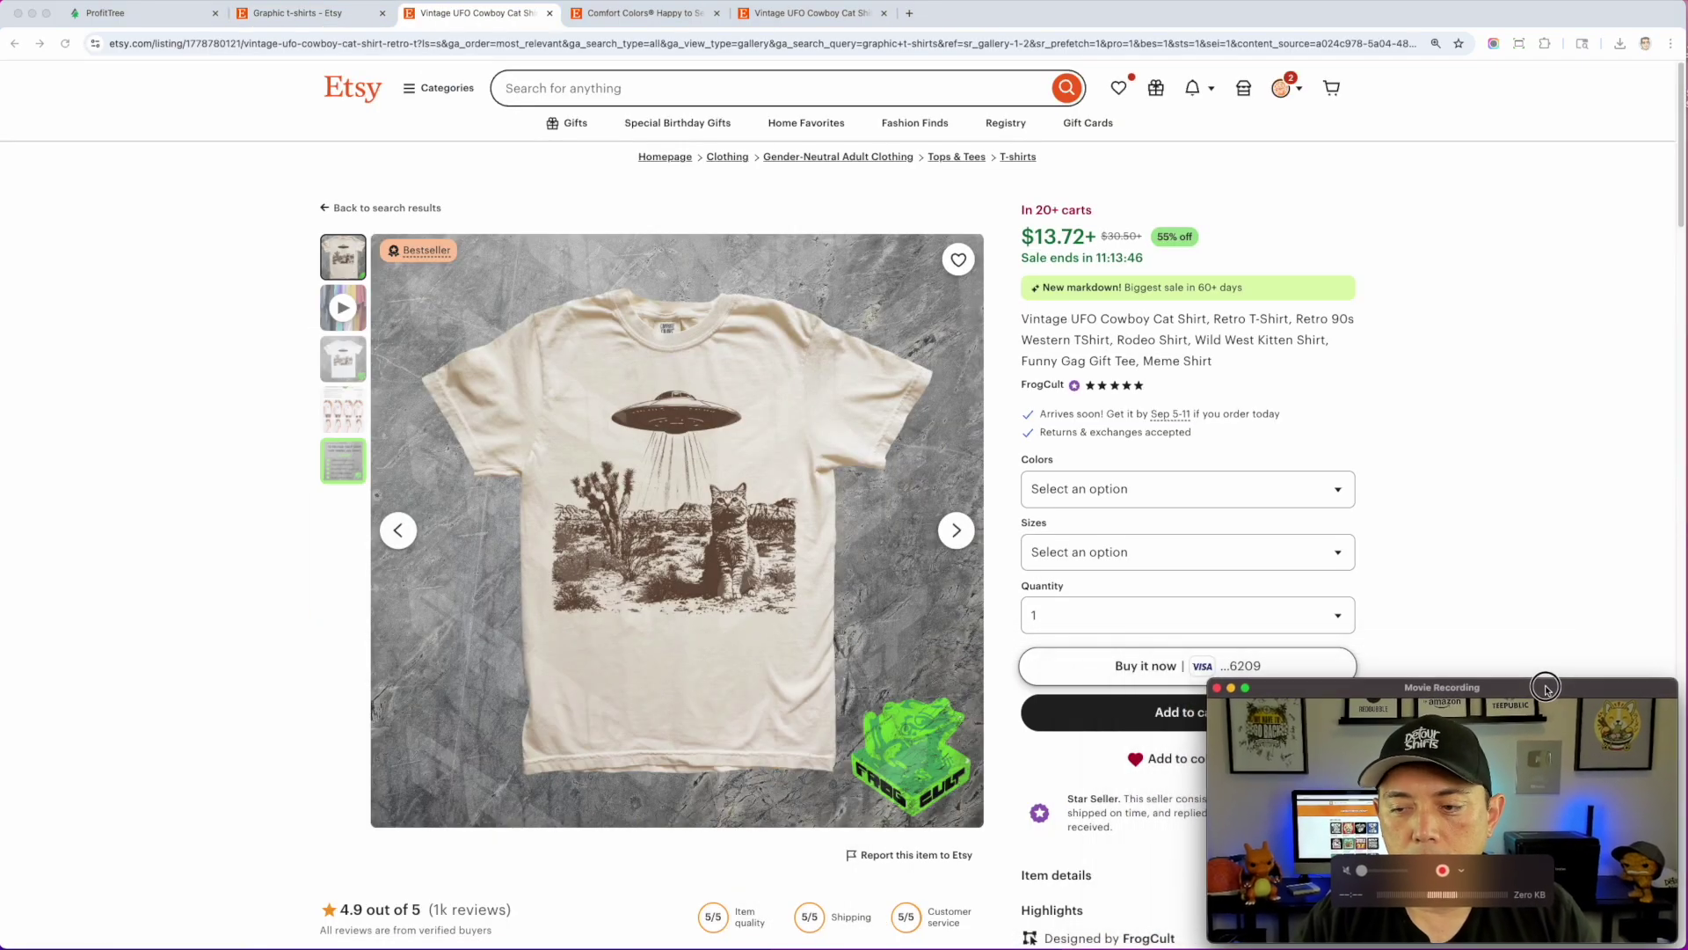
pyautogui.scroll(-2, 1363, 470)
pyautogui.scroll(2, 1027, 309)
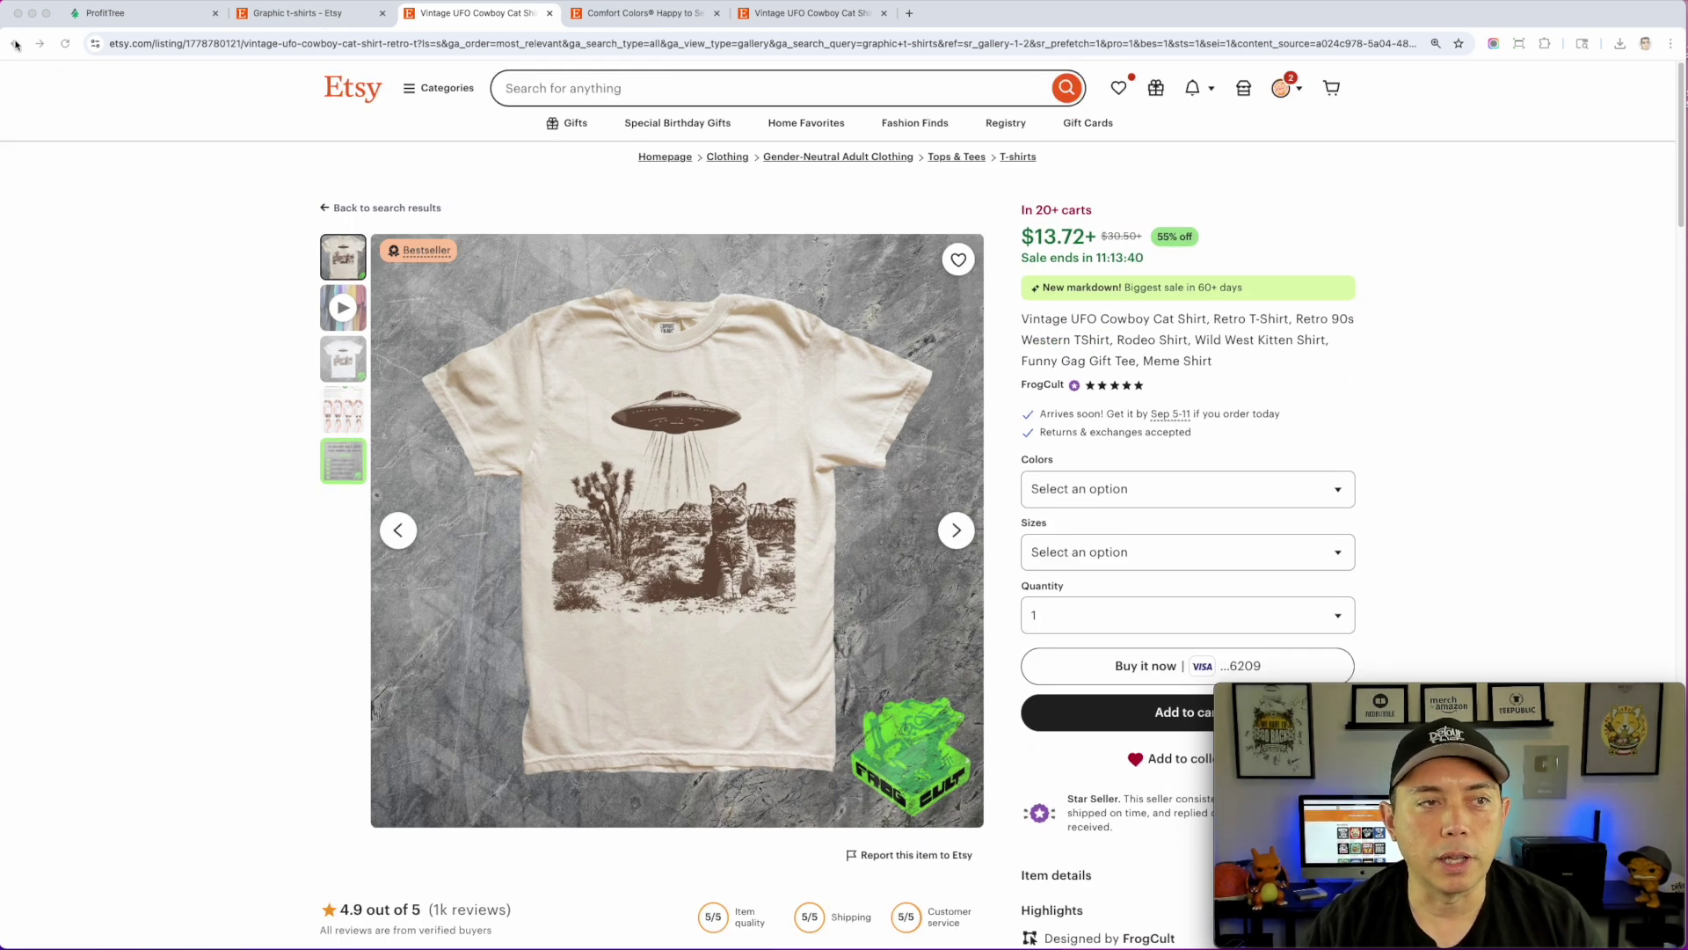
pyautogui.click(299, 13)
pyautogui.moveTo(1595, 696); pyautogui.dragTo(361, 704)
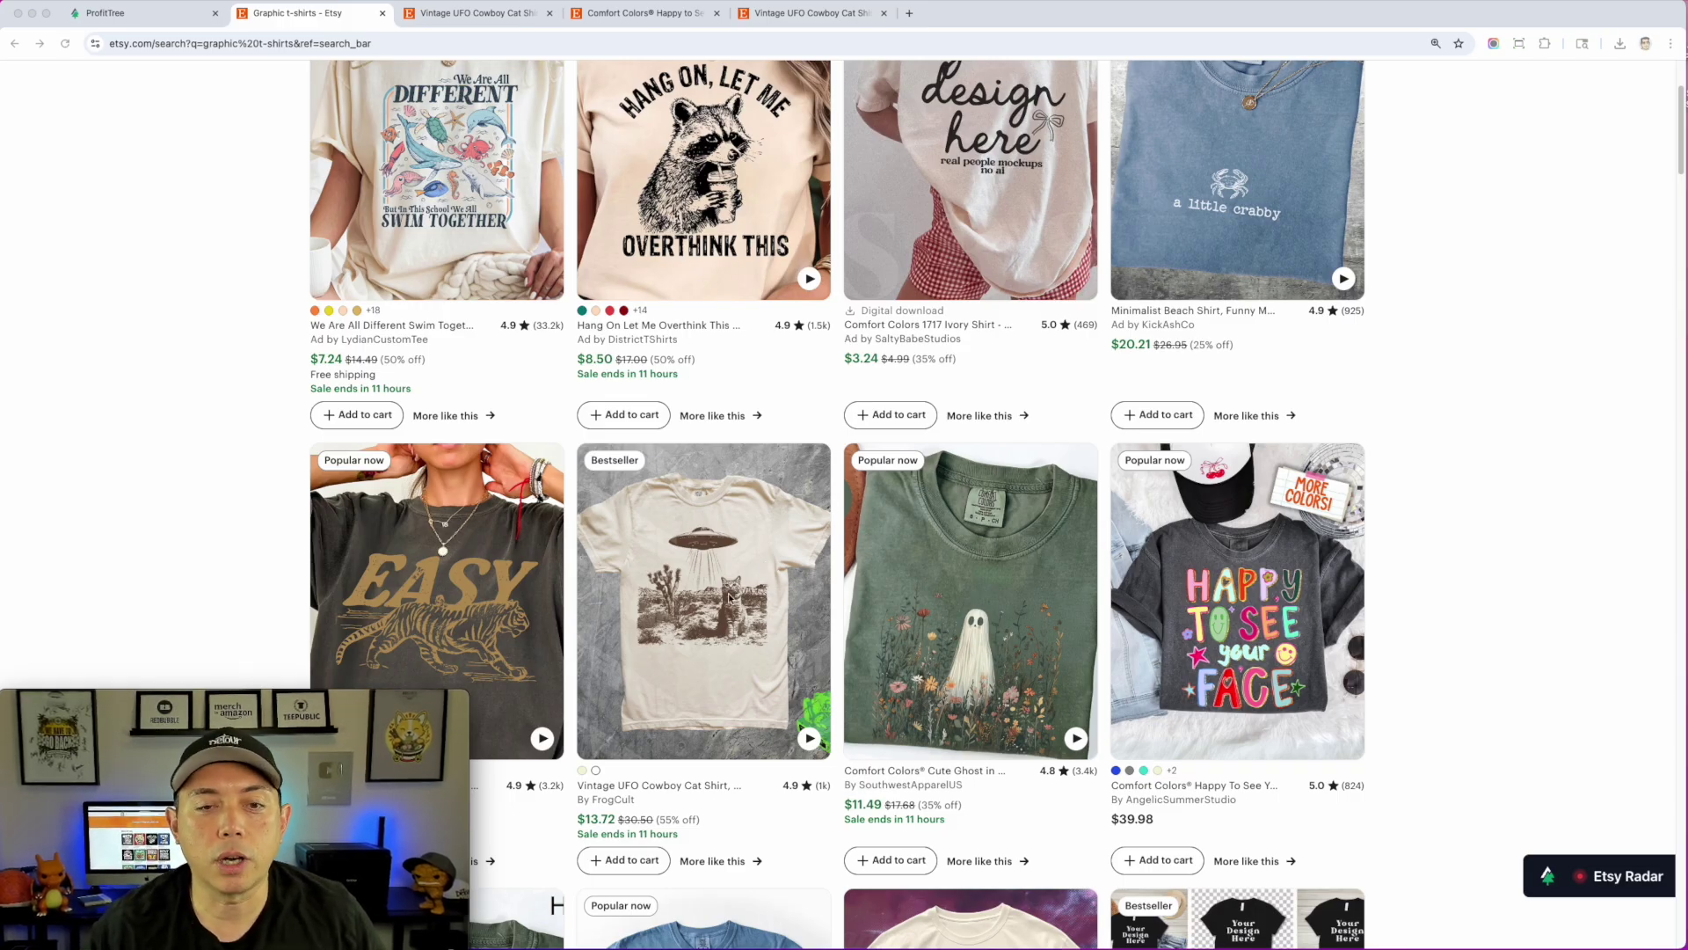
# Bring up the Vintage UFO Cowboy Cat Shirt listing and capture a screenshot of just its UFO, cactus and cat artwork
pyautogui.click(705, 553)
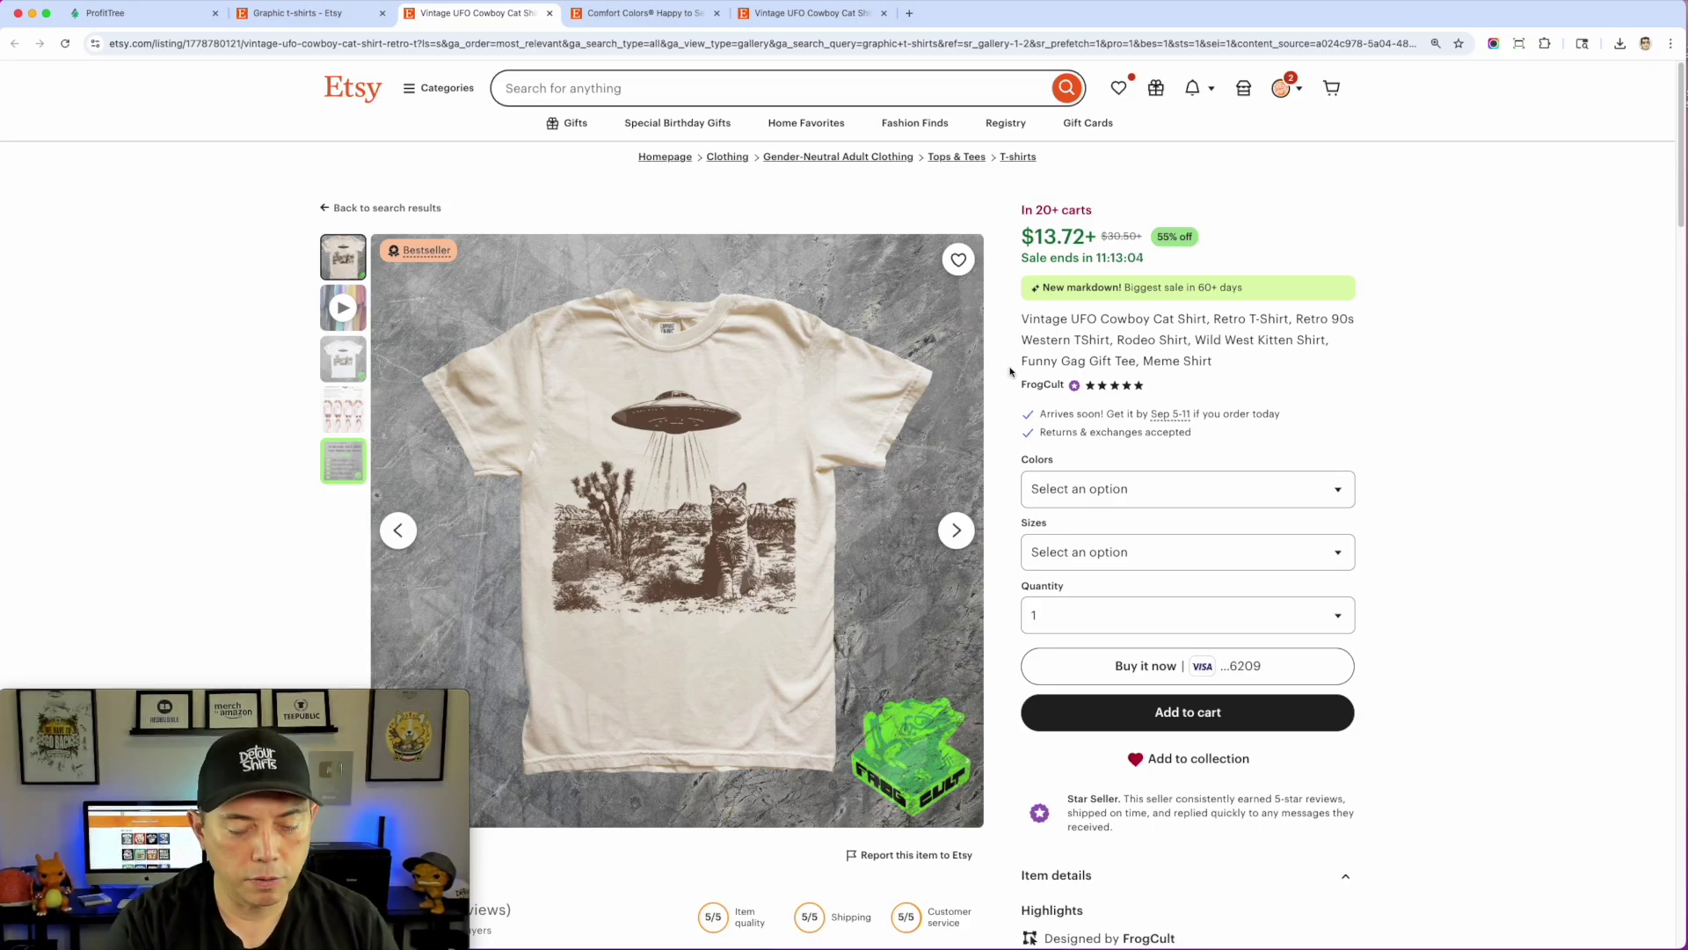
pyautogui.press('super+shift+4')
pyautogui.moveTo(552, 385); pyautogui.dragTo(804, 621)
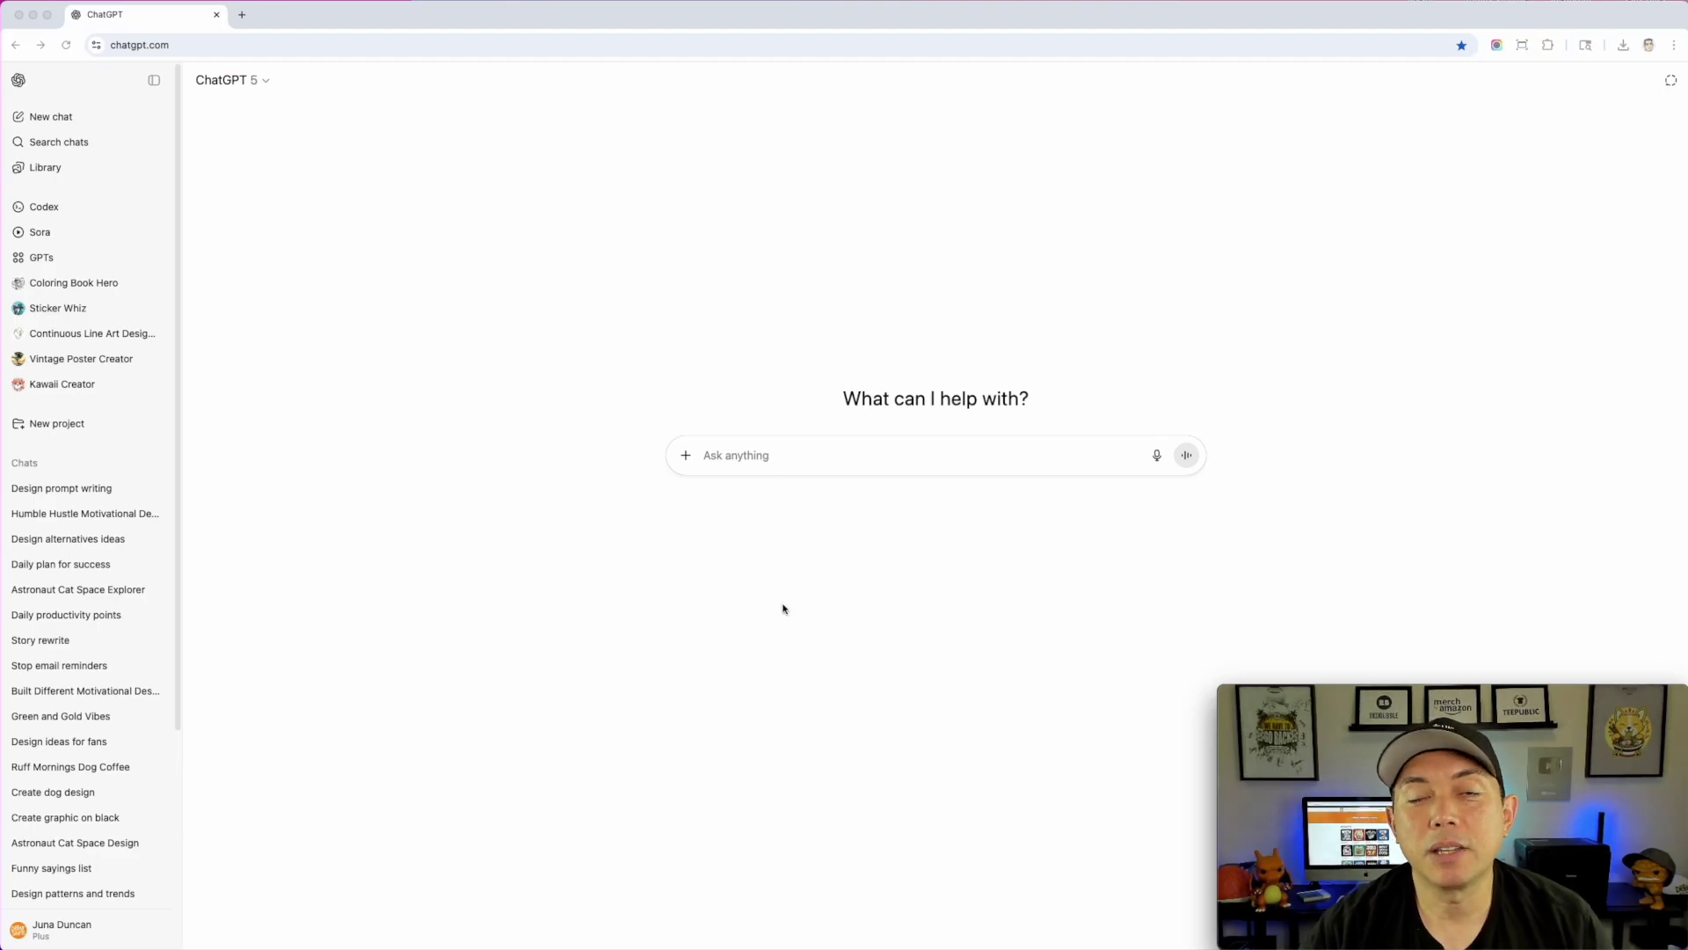
# Switch to ChatGPT and attach the screenshot of the UFO cat artwork to a new chat
pyautogui.click(684, 456)
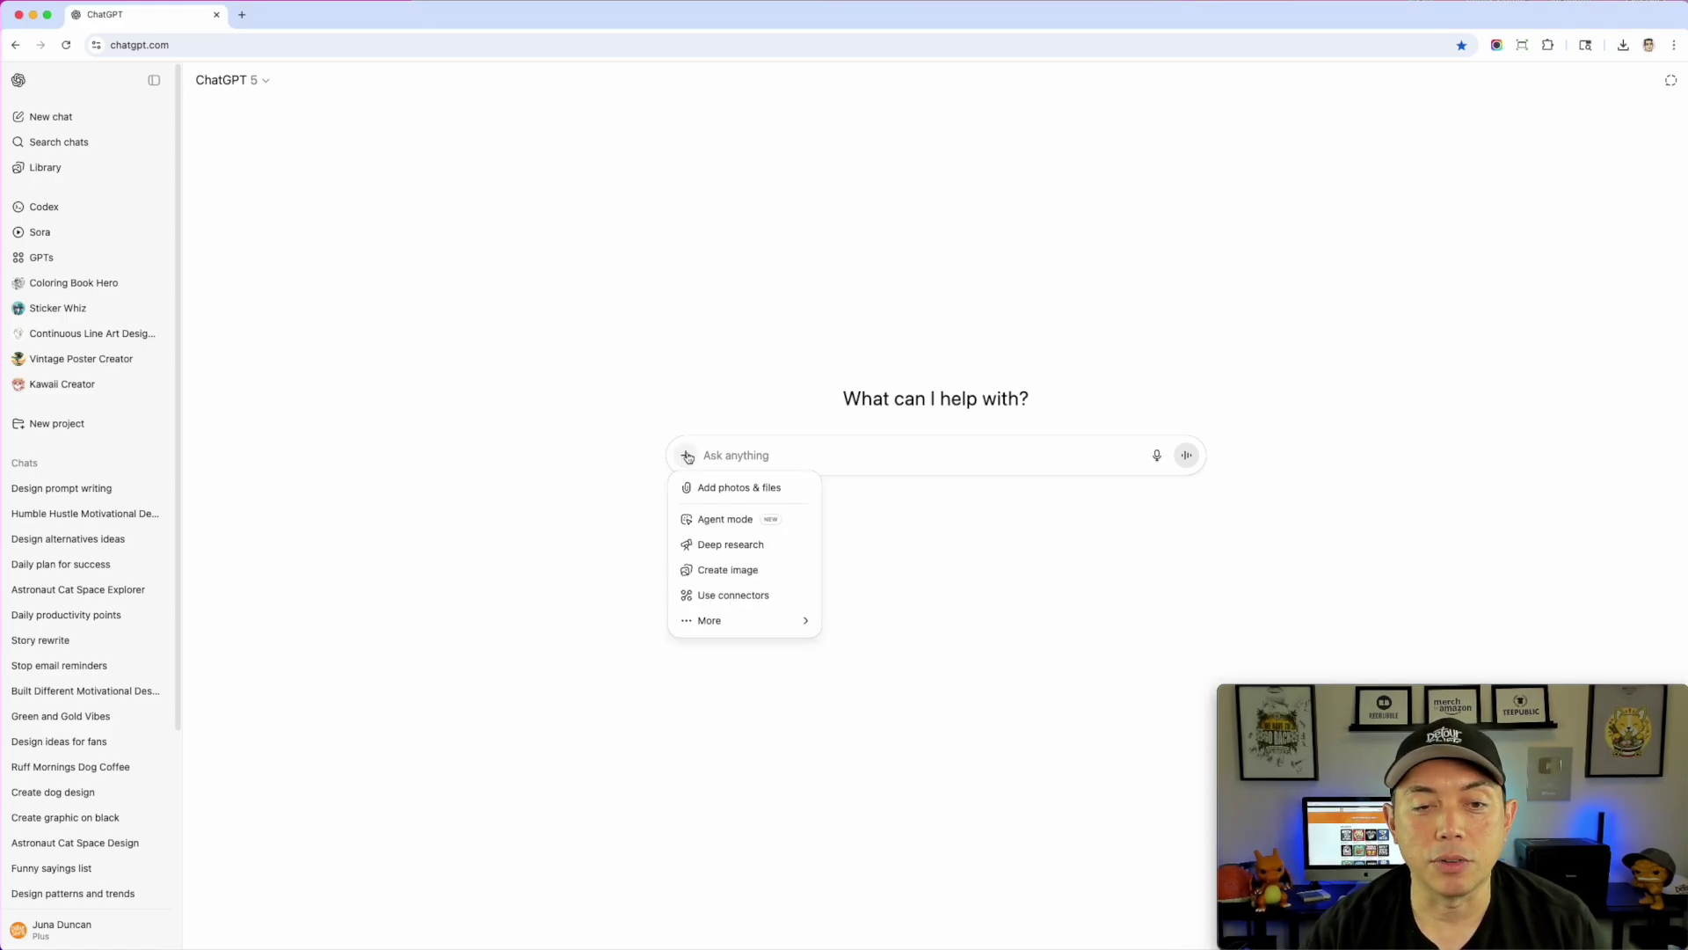
pyautogui.click(730, 487)
pyautogui.doubleClick(223, 230)
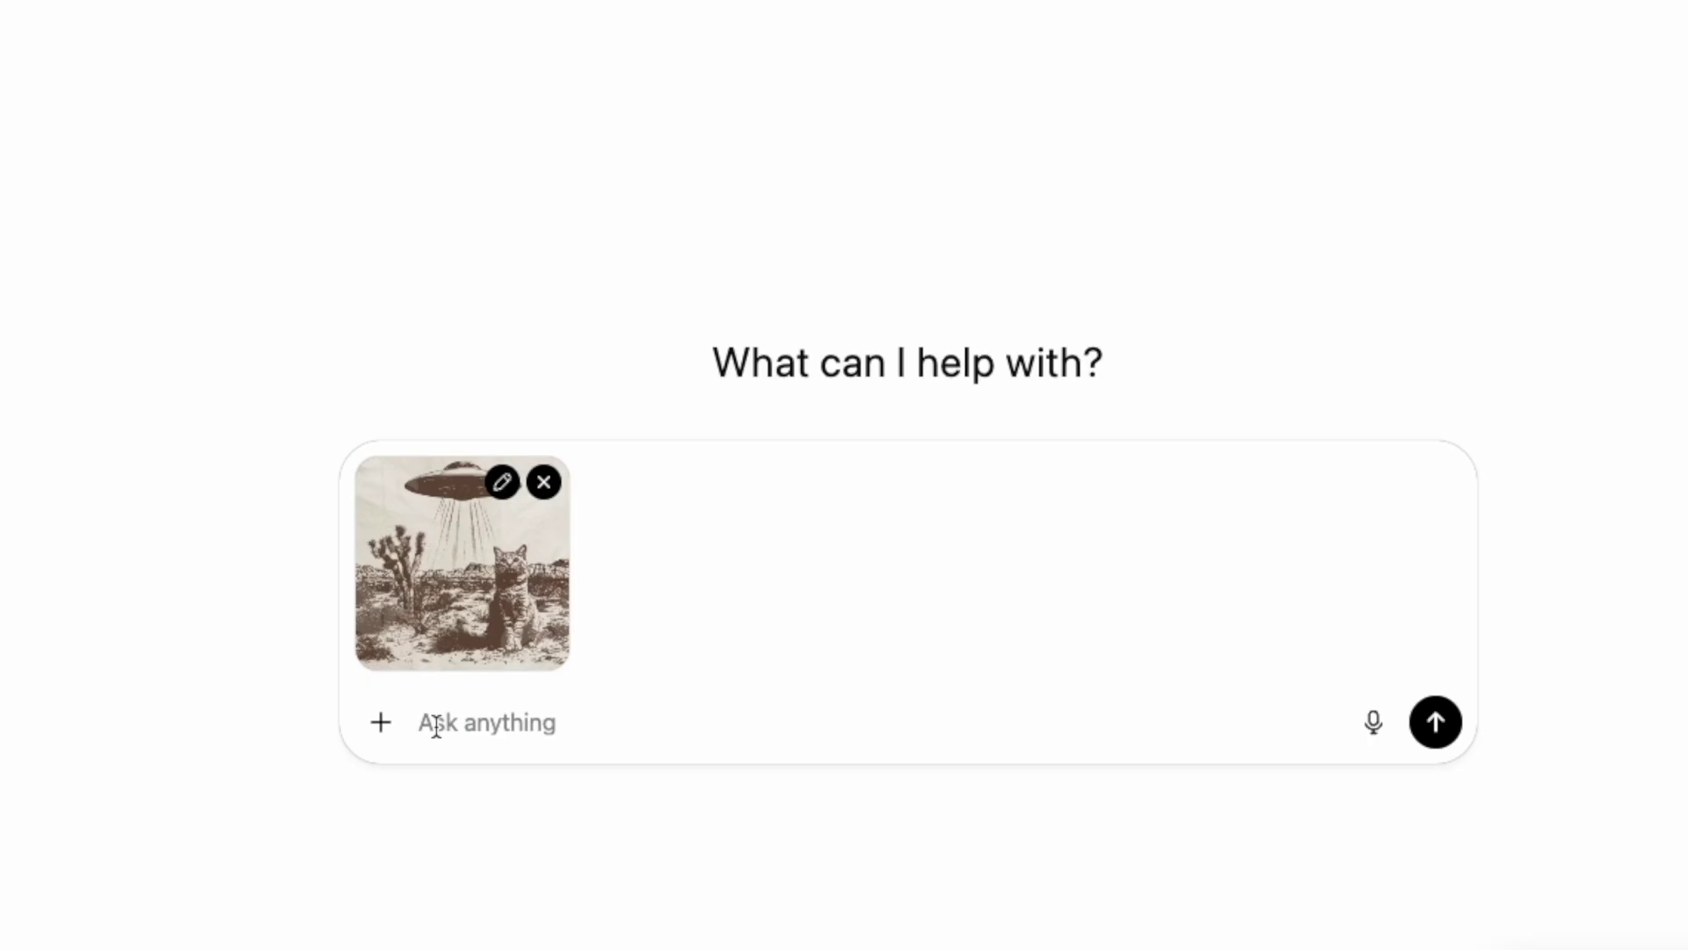
# Request a design in this vintage illustration style with a sunglasses-wearing dog looking up at a zeppelin before desert mountains, and inspect the generated image enlarged
pyautogui.write('Create a design in this vintage illustration style with a dog instead of a cat. Have the dog looking up at a zeppelin in the sky. The dog is wearing sunglasses. Have the desert scene in the background with desert mountains.')
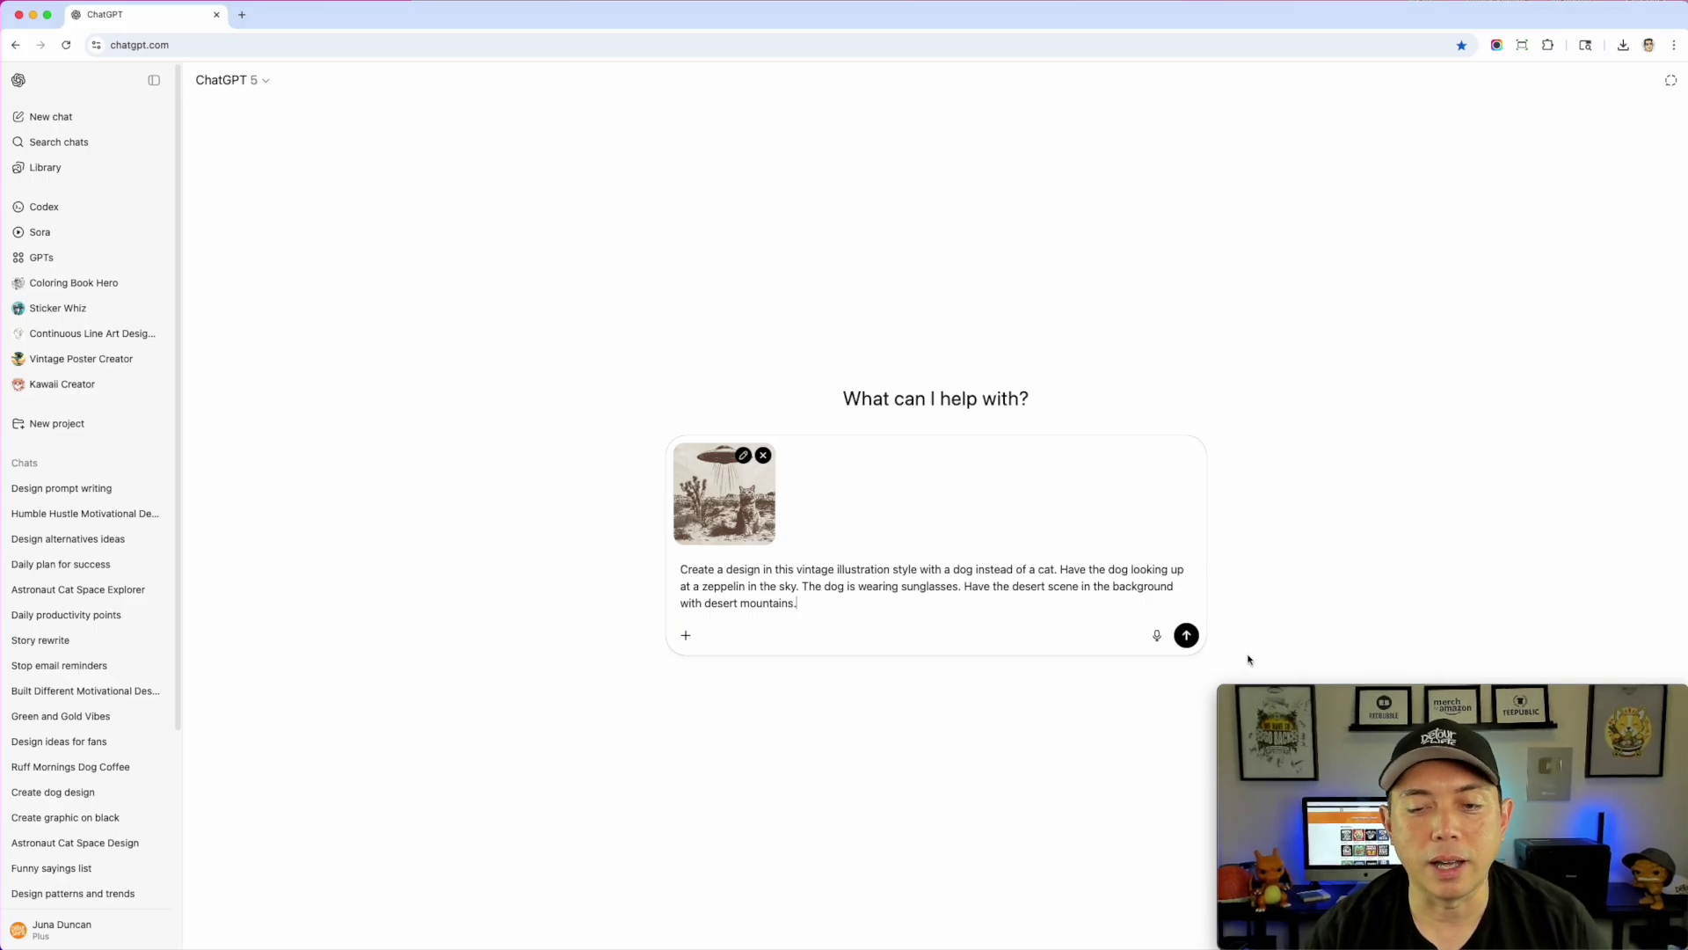
pyautogui.click(1187, 635)
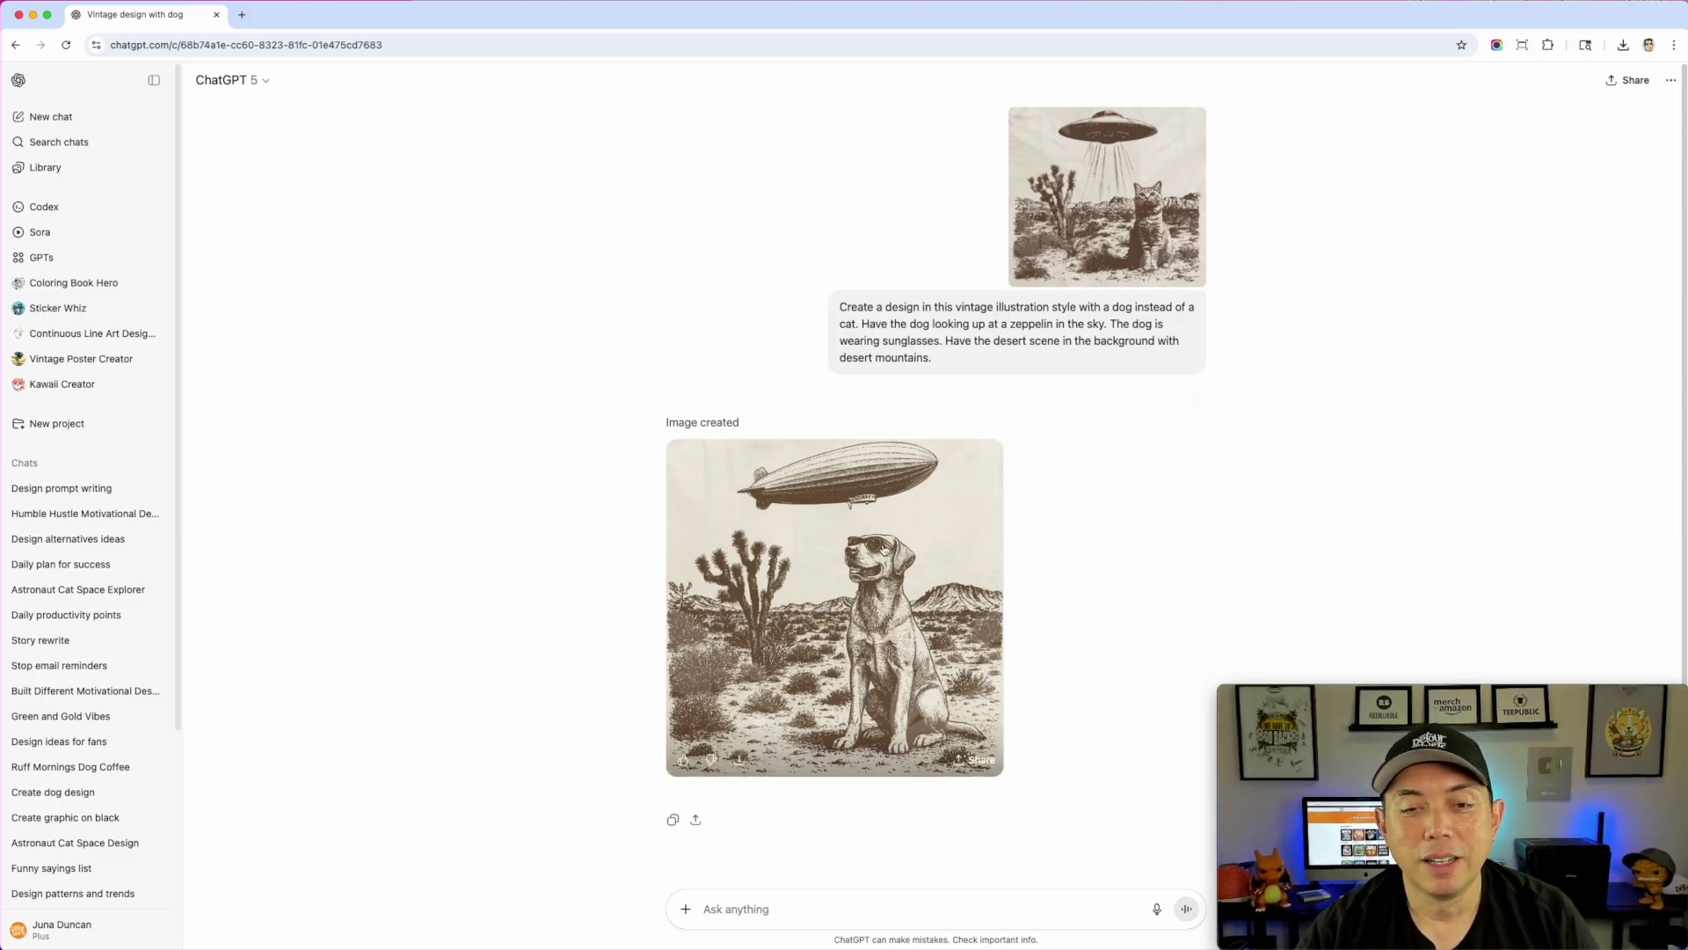
pyautogui.click(883, 547)
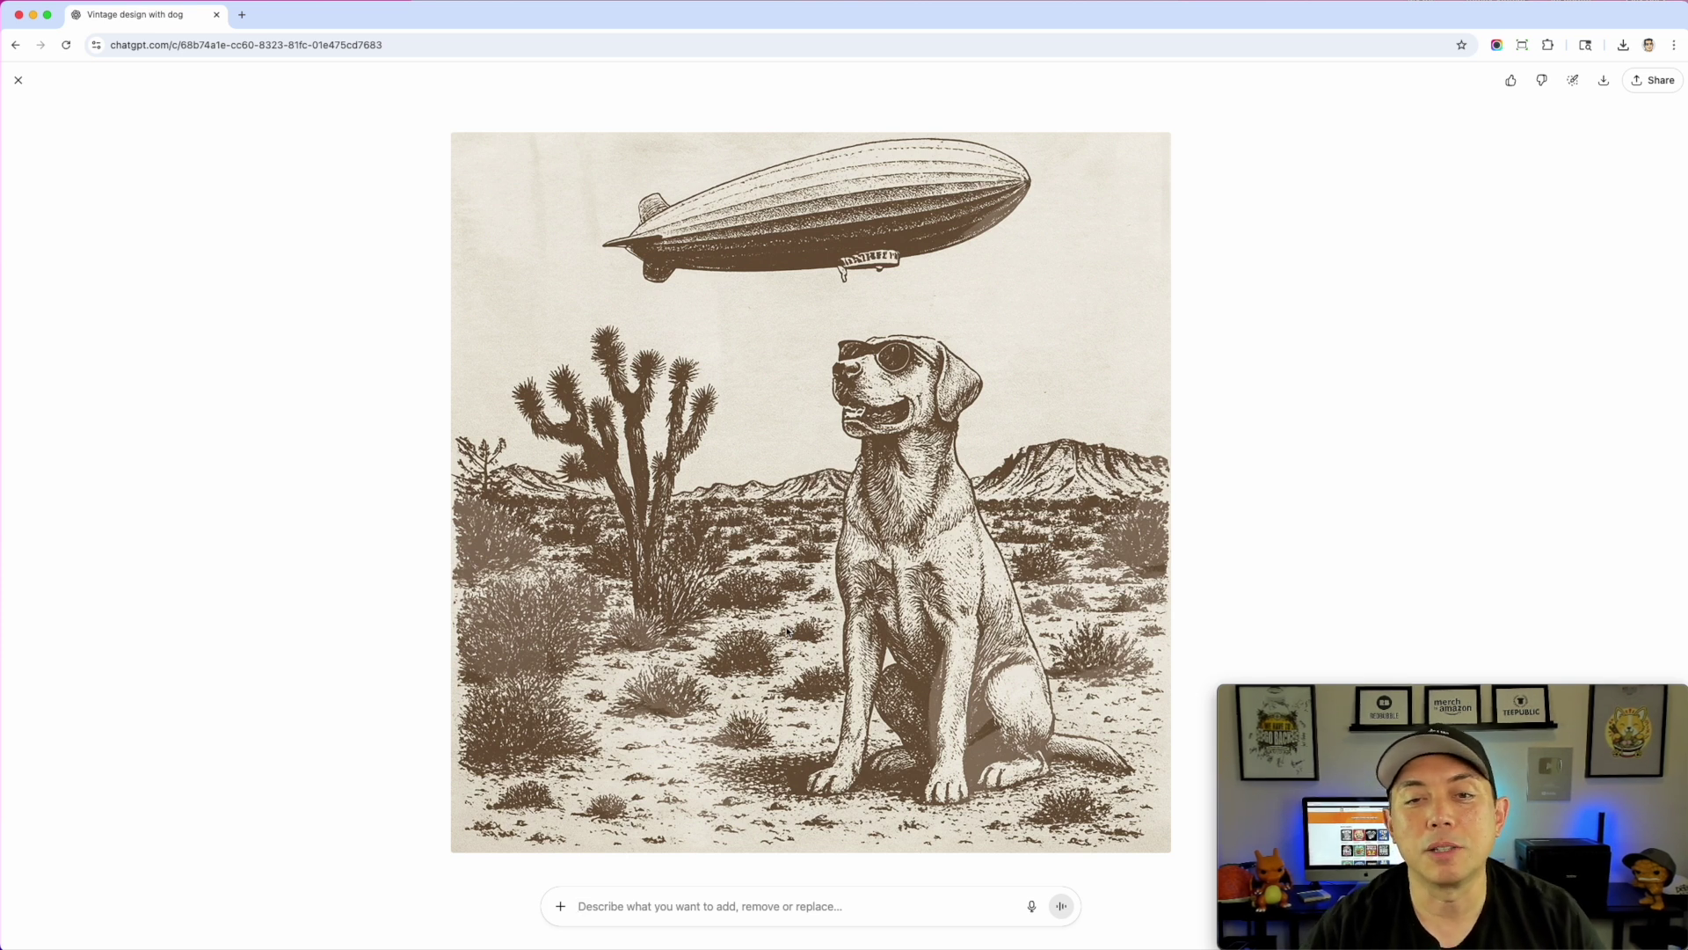
pyautogui.click(17, 80)
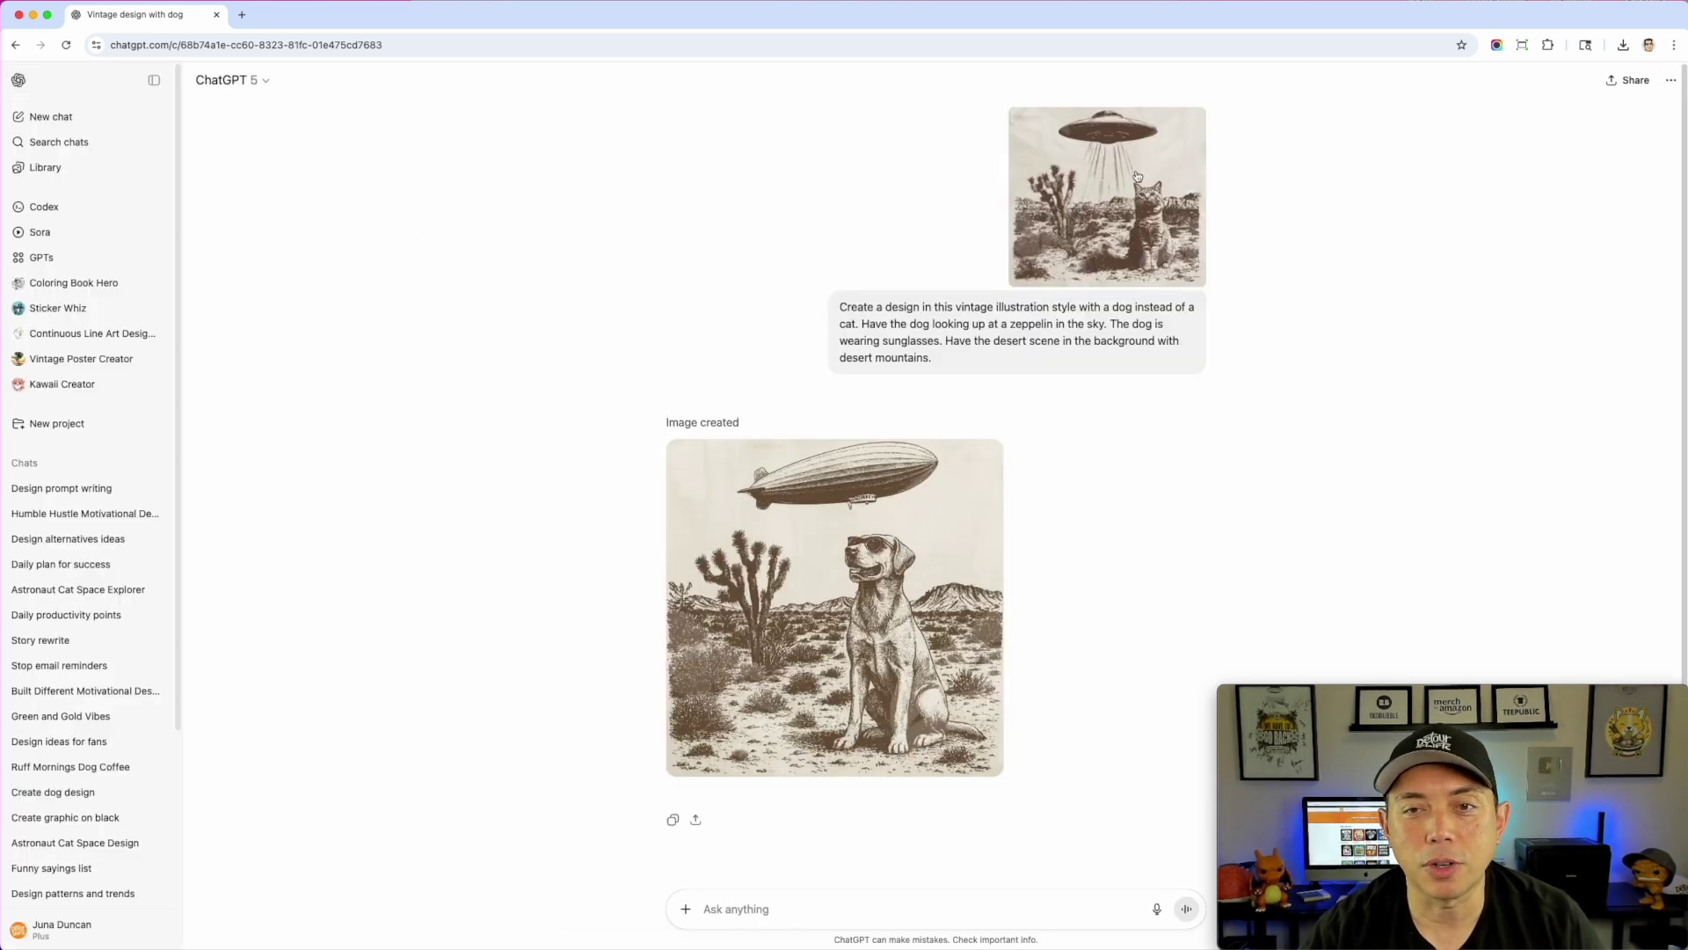
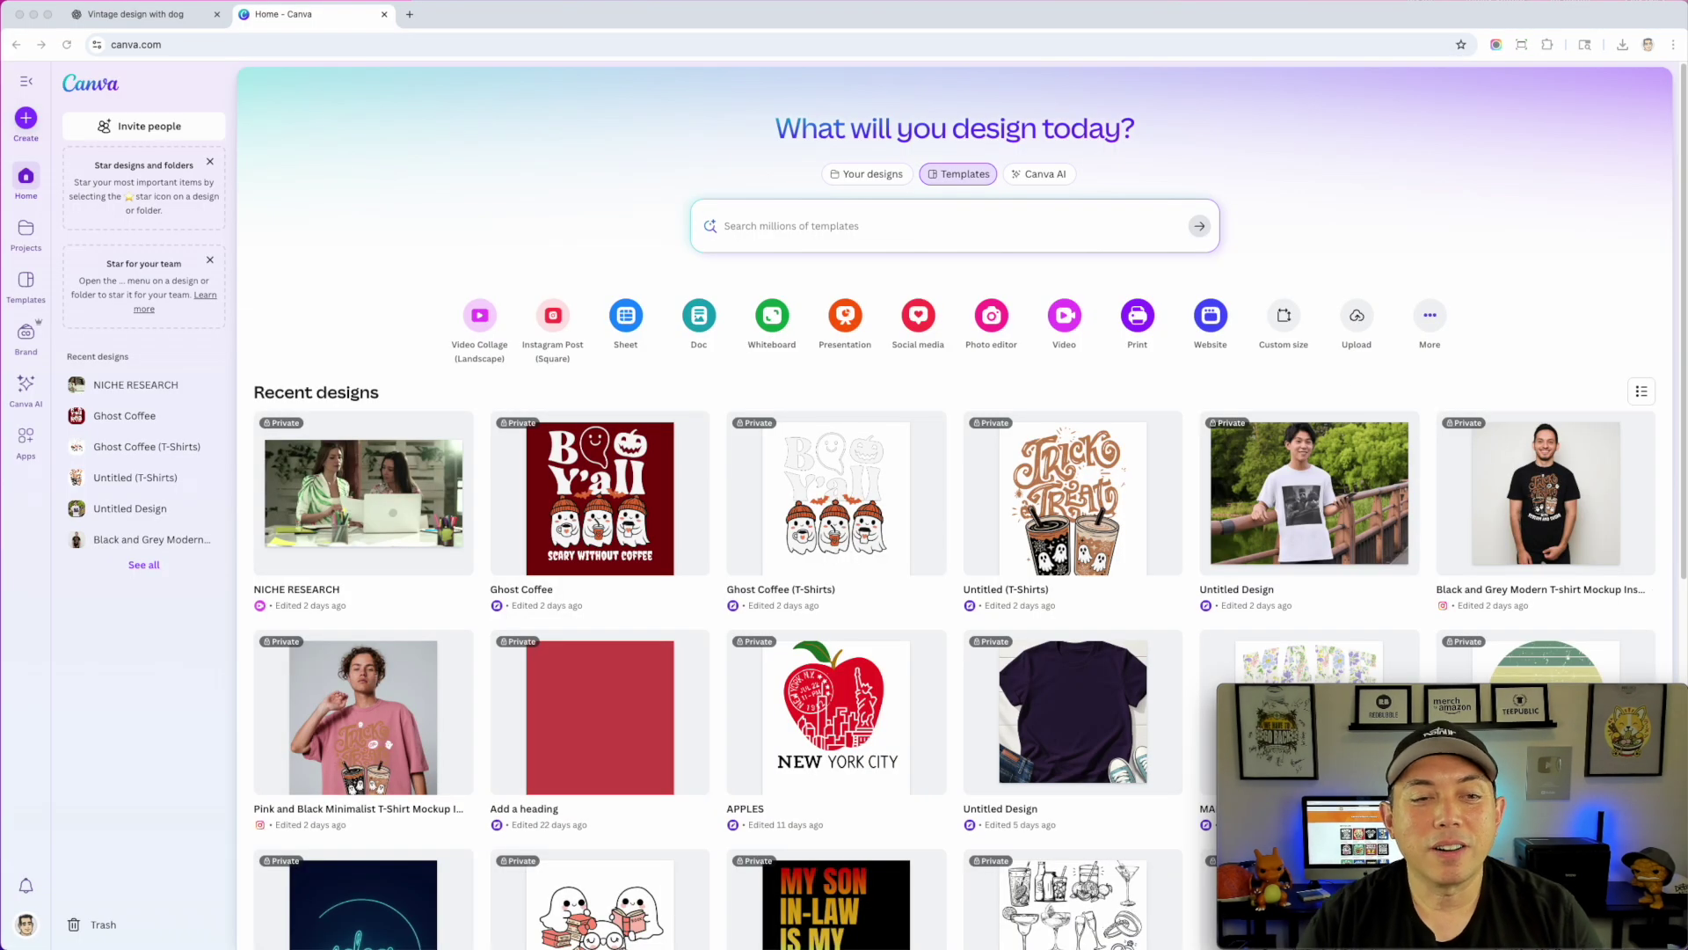
# Switch to Canva and create a blank custom-size design of 4500 × 5400 px
pyautogui.click(27, 120)
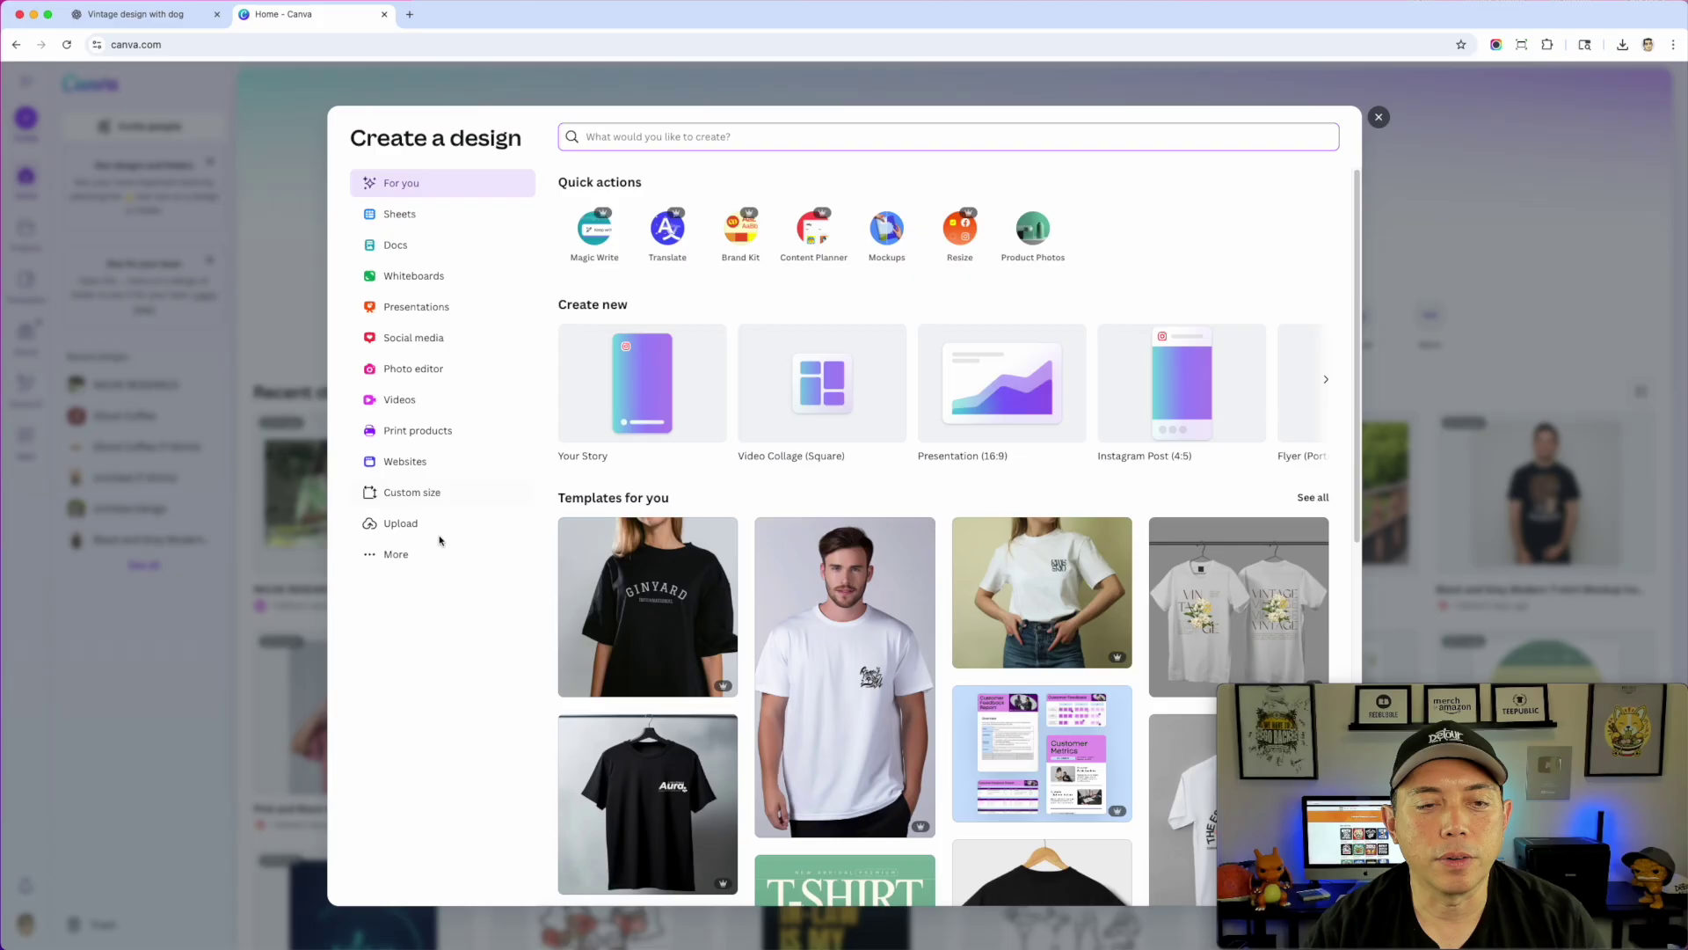
pyautogui.click(392, 494)
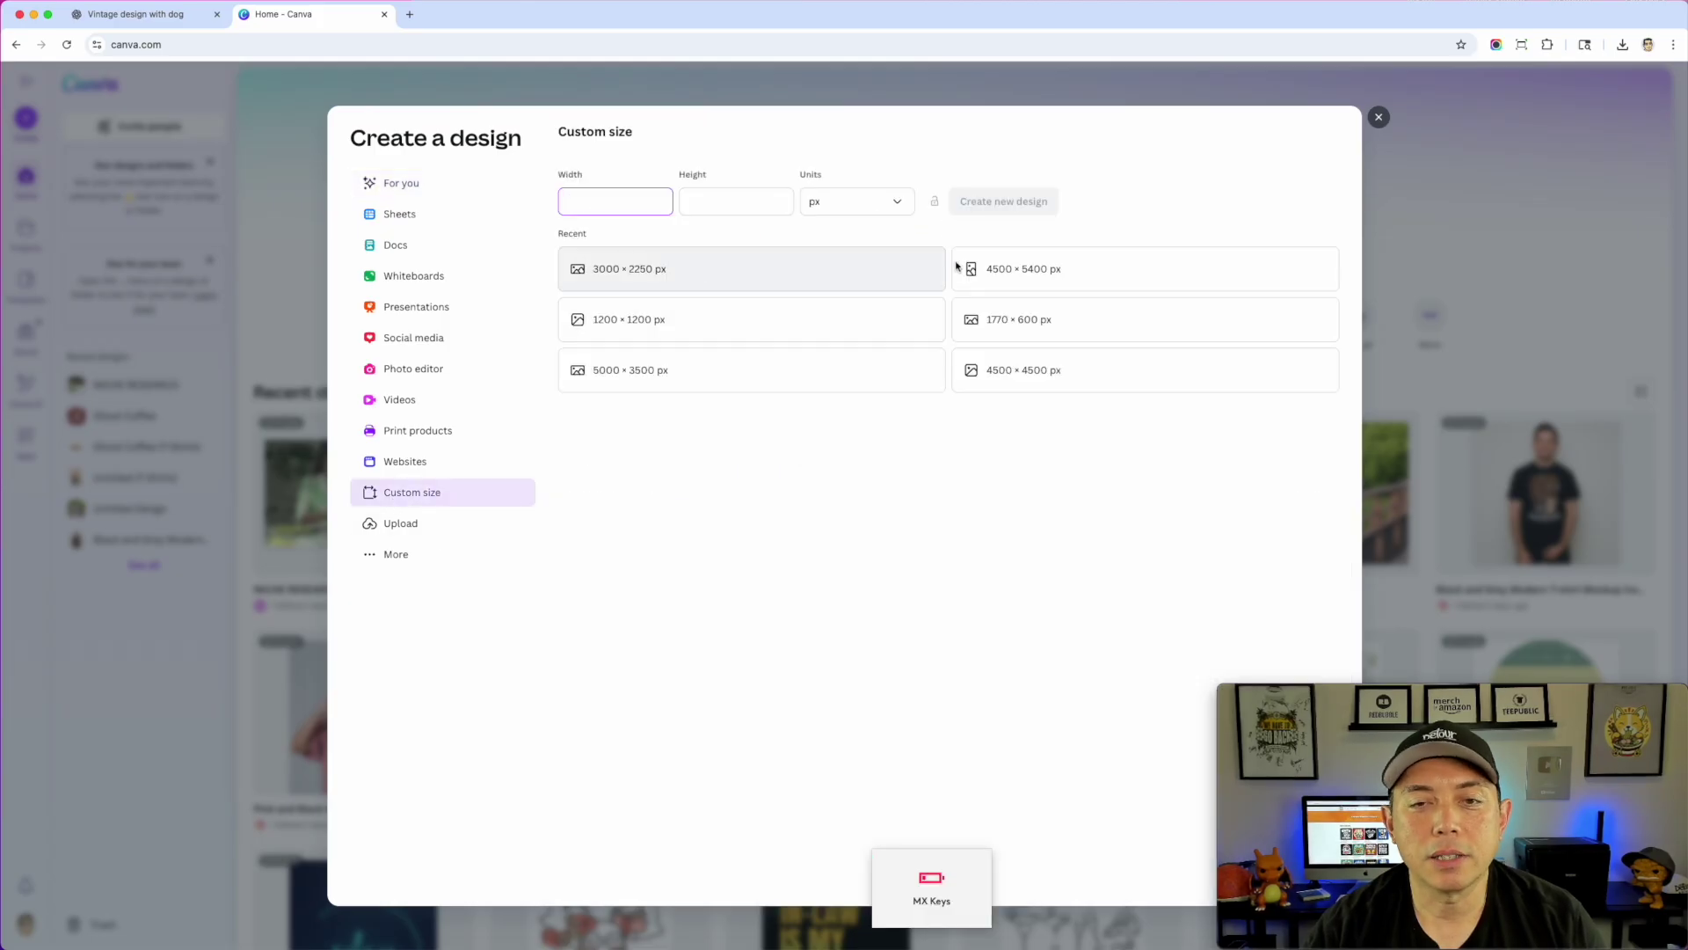
pyautogui.click(999, 273)
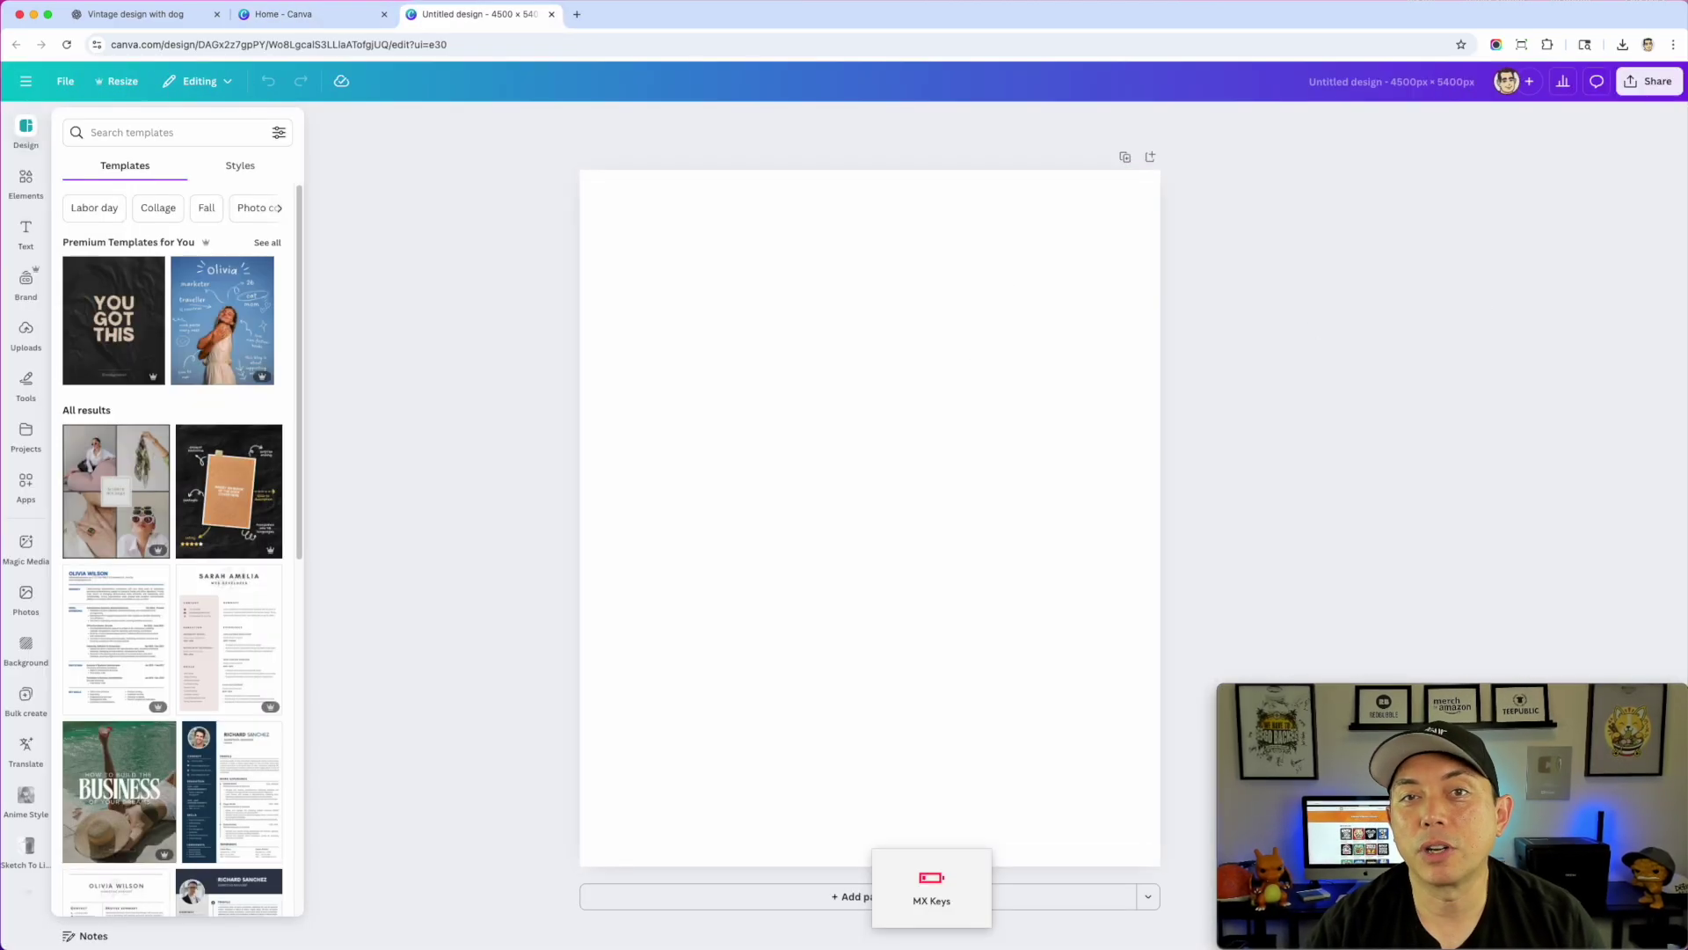
# Add the dog and zeppelin image to the blank page and enlarge it to fill most of the page width
pyautogui.moveTo(1687, 378); pyautogui.dragTo(880, 391)
pyautogui.moveTo(1030, 402); pyautogui.dragTo(977, 298)
pyautogui.moveTo(997, 593); pyautogui.dragTo(1149, 746)
pyautogui.moveTo(1012, 625); pyautogui.dragTo(986, 587)
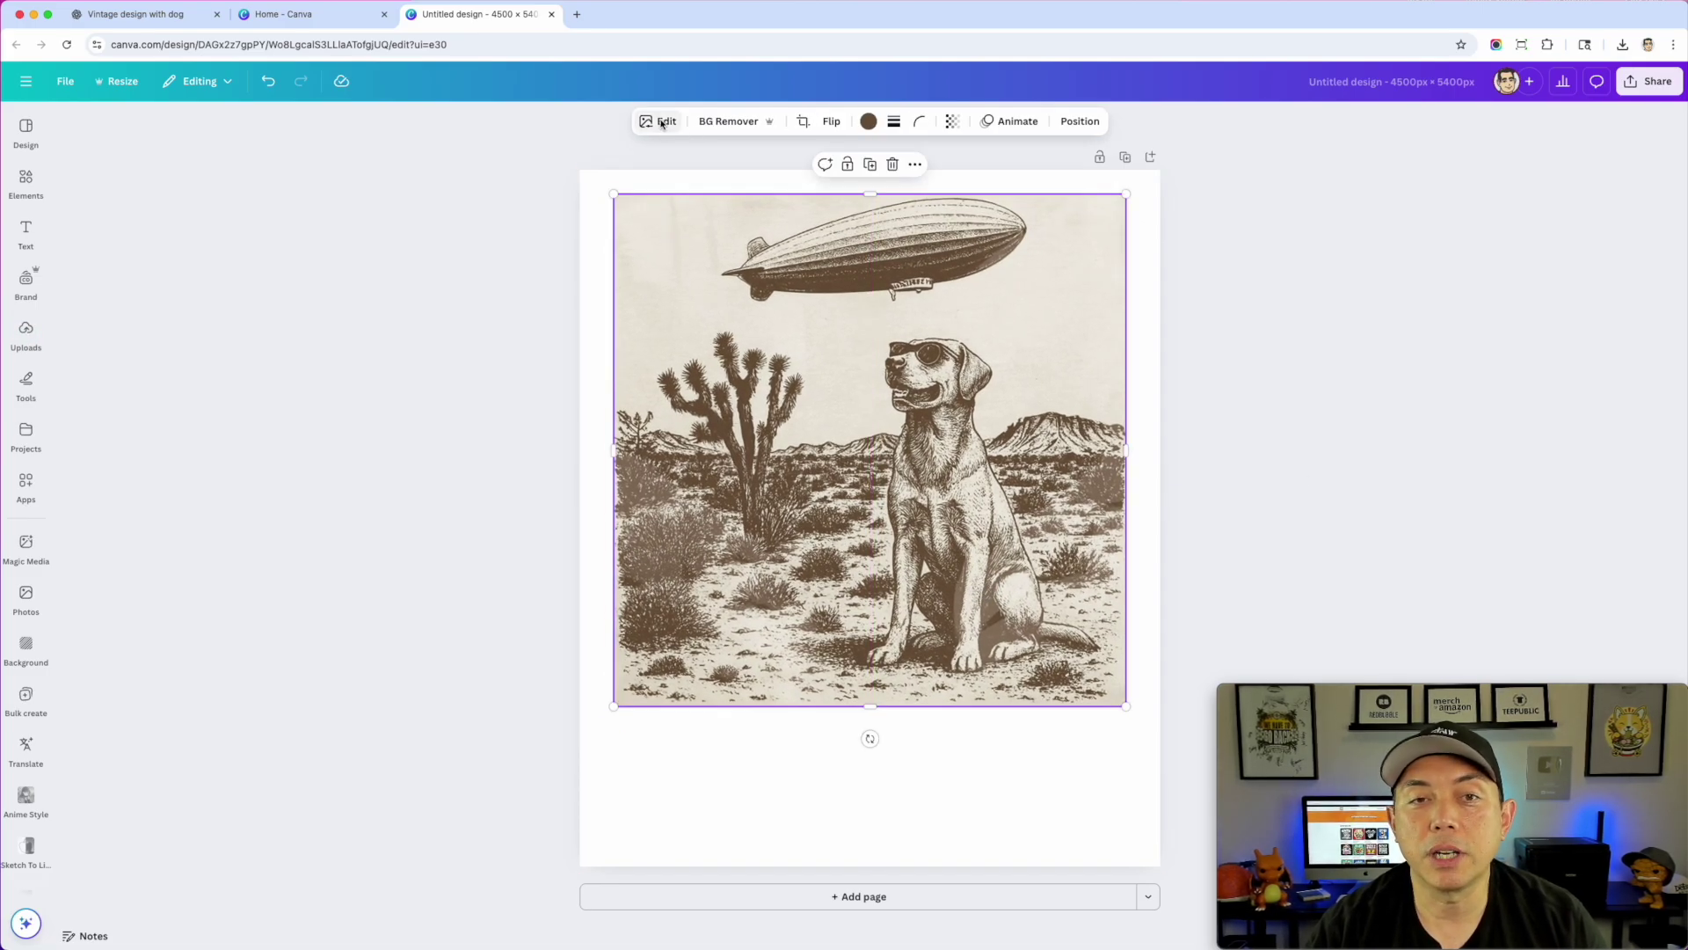
# Remove the background from the dog and zeppelin image and inspect the desert, cactus and dog up close for leftover patches
pyautogui.click(726, 120)
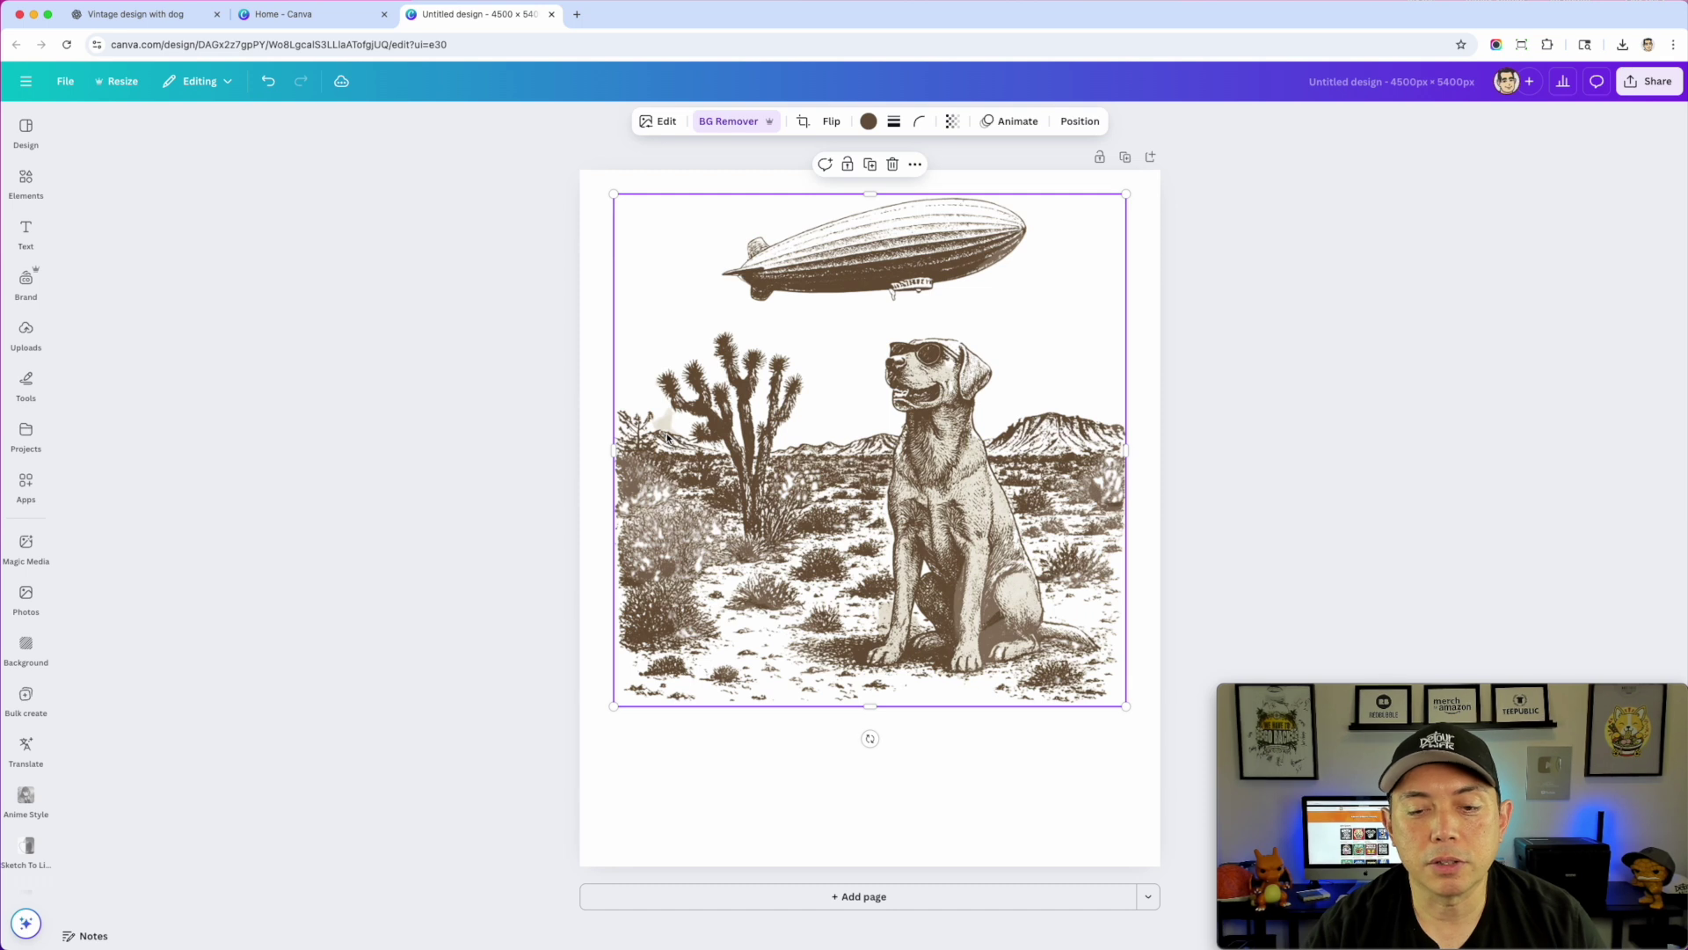
pyautogui.keyDown('ctrl'); pyautogui.scroll(5, 806, 456); pyautogui.keyUp('ctrl')
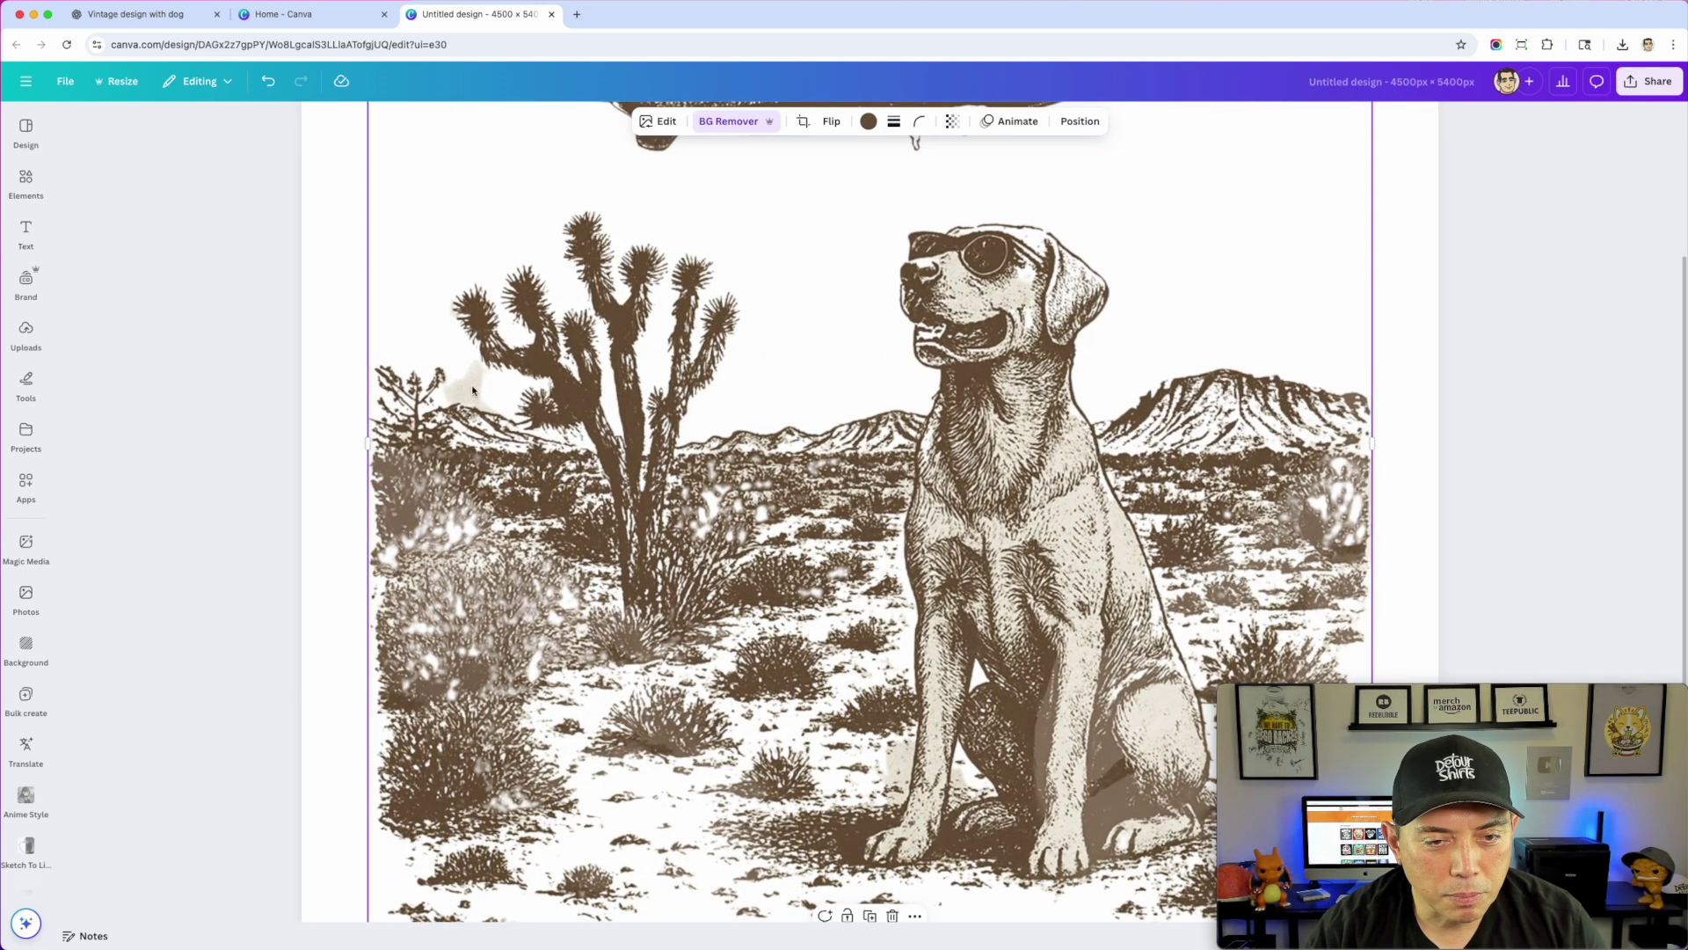
pyautogui.keyDown('ctrl'); pyautogui.scroll(-5, 787, 551); pyautogui.keyUp('ctrl')
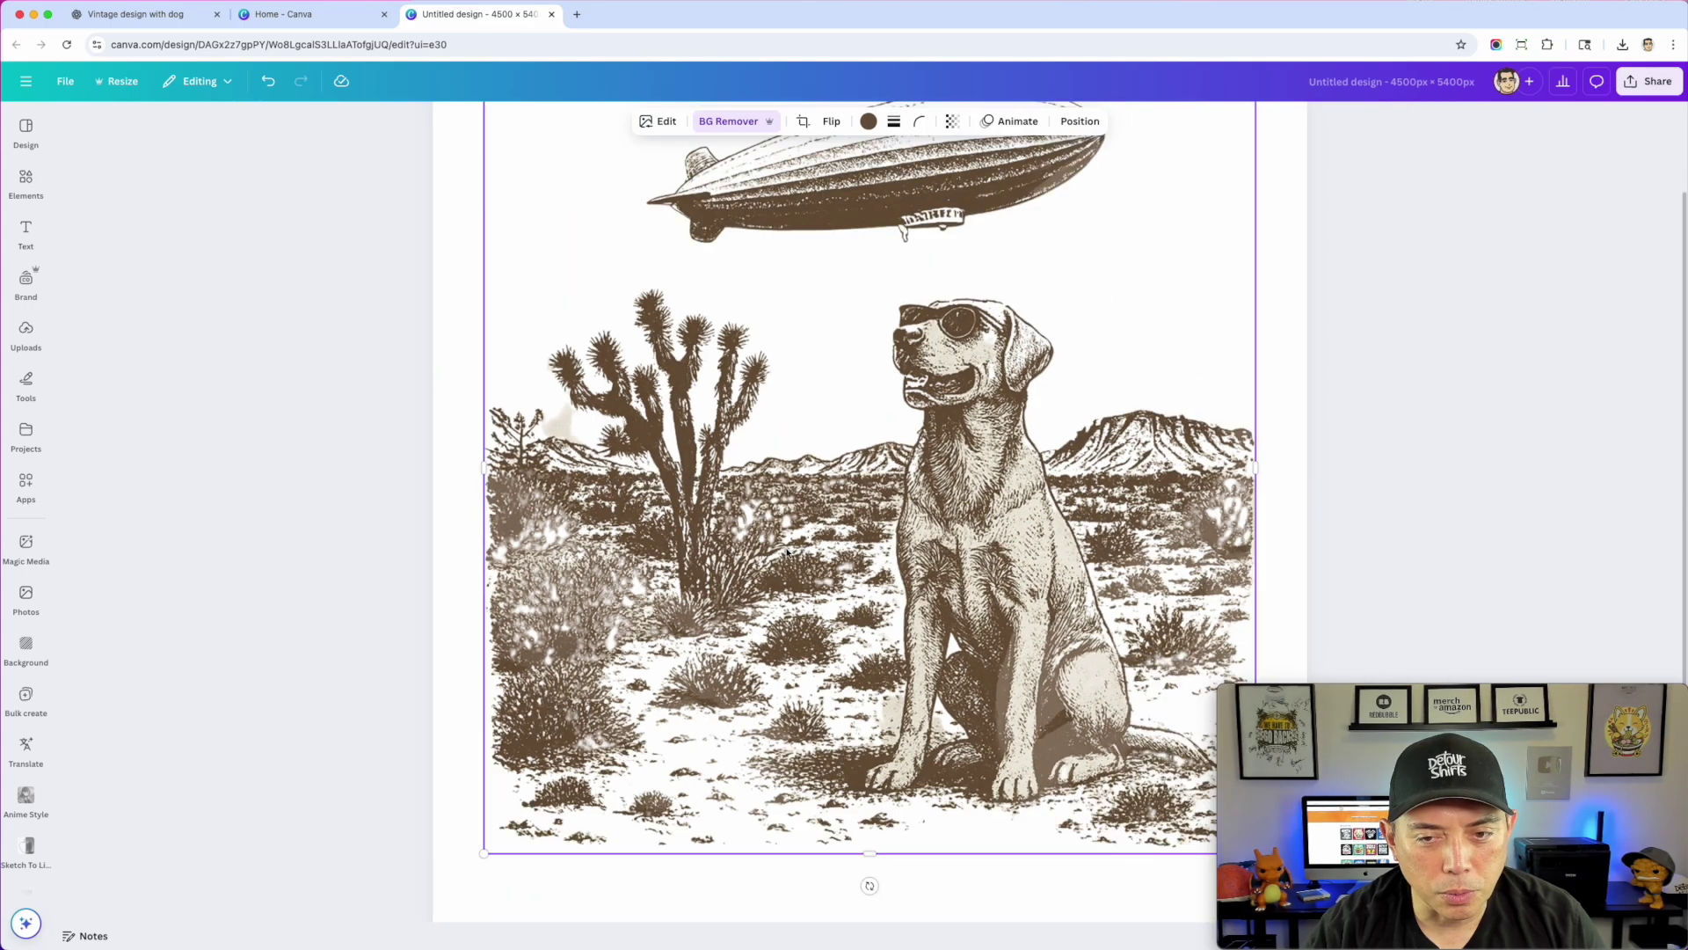
pyautogui.keyDown('ctrl'); pyautogui.scroll(6, 1064, 573); pyautogui.keyUp('ctrl')
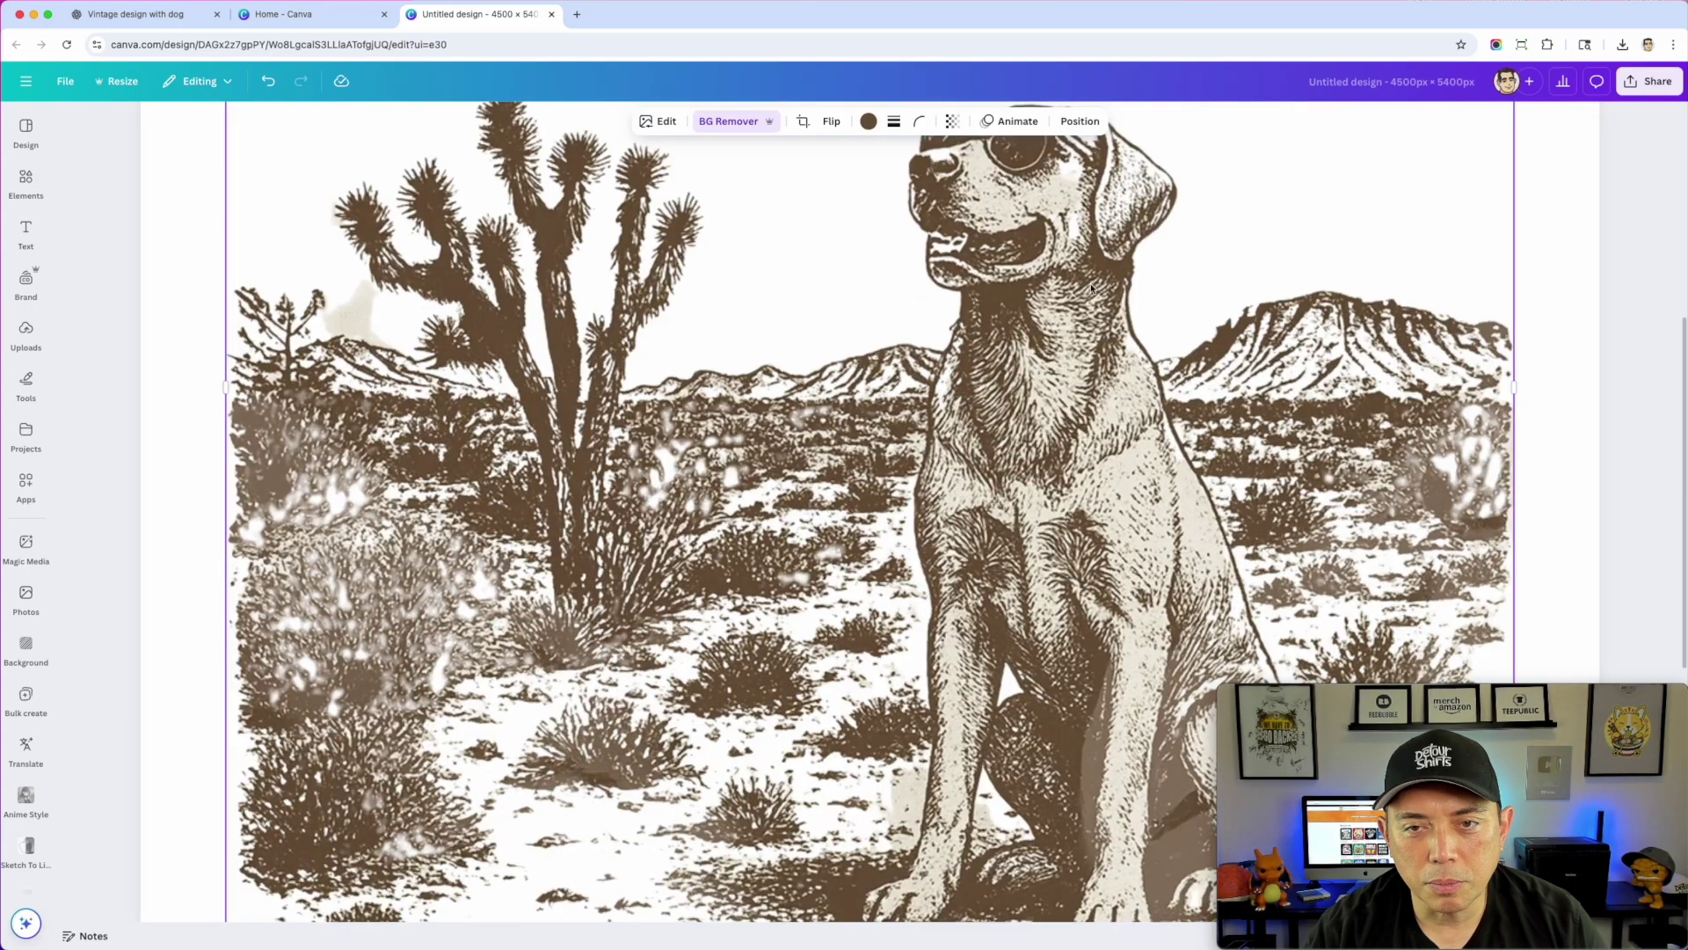
pyautogui.keyDown('ctrl'); pyautogui.scroll(-3, 955, 491); pyautogui.keyUp('ctrl')
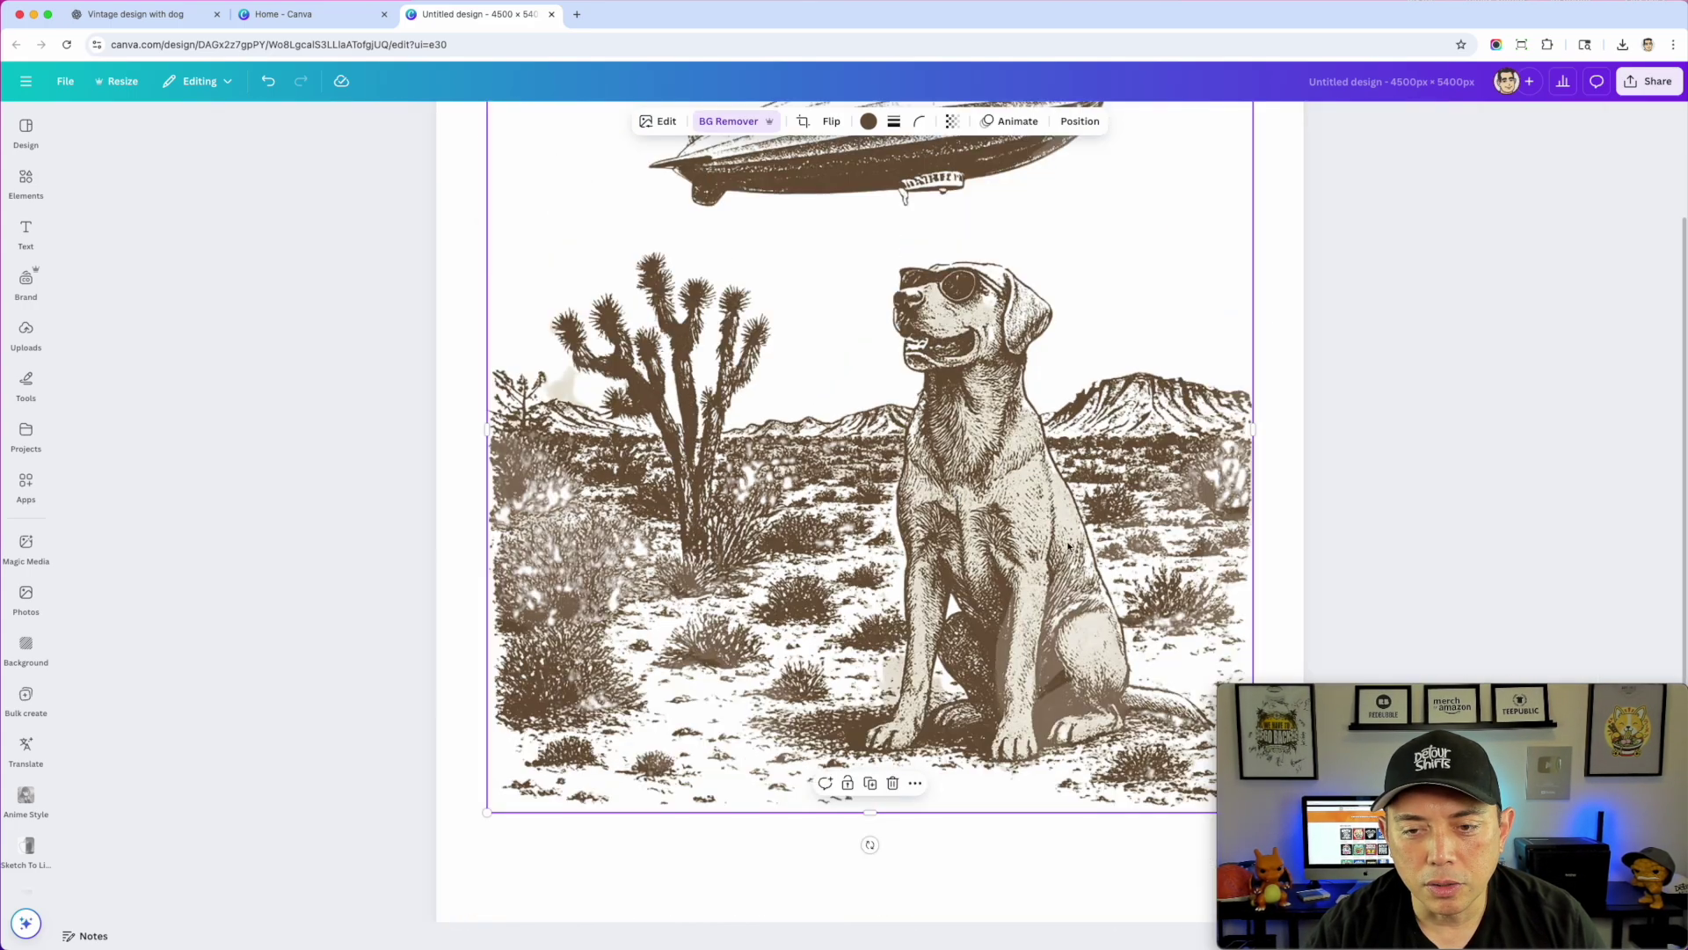
pyautogui.keyDown('ctrl'); pyautogui.scroll(2, 1047, 545); pyautogui.keyUp('ctrl')
pyautogui.scroll(-3, 925, 467)
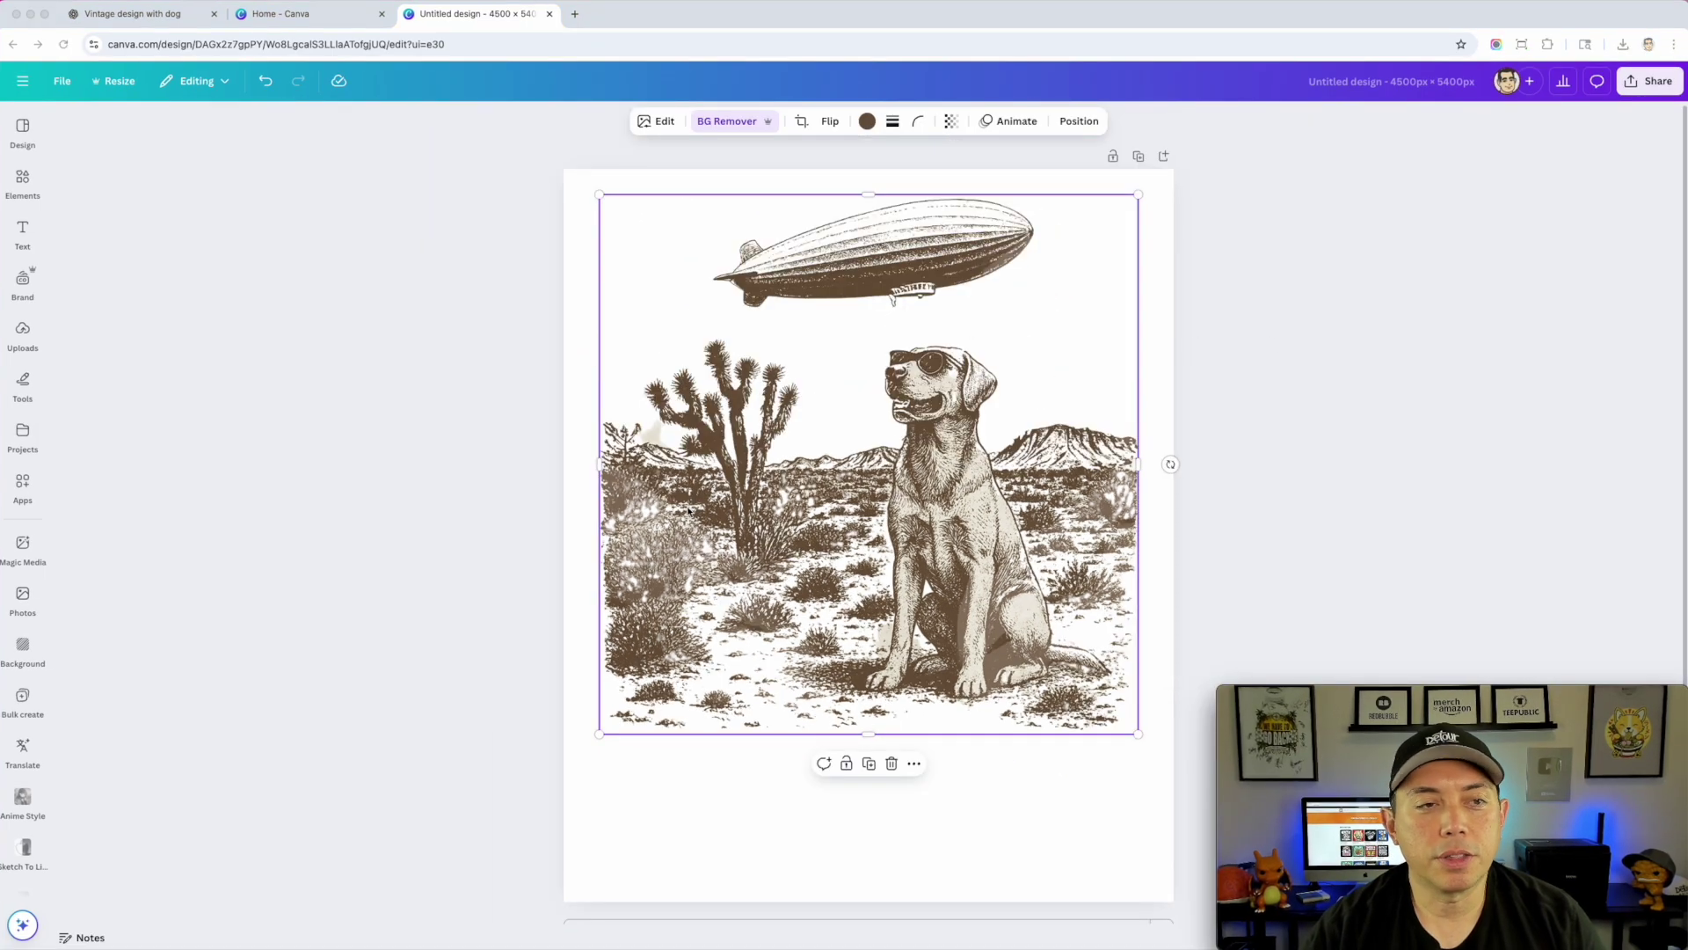
# Trace the dog and zeppelin image with the Tracer app in Black & white mode, accepting its permissions, and add the trace to the design
pyautogui.click(656, 120)
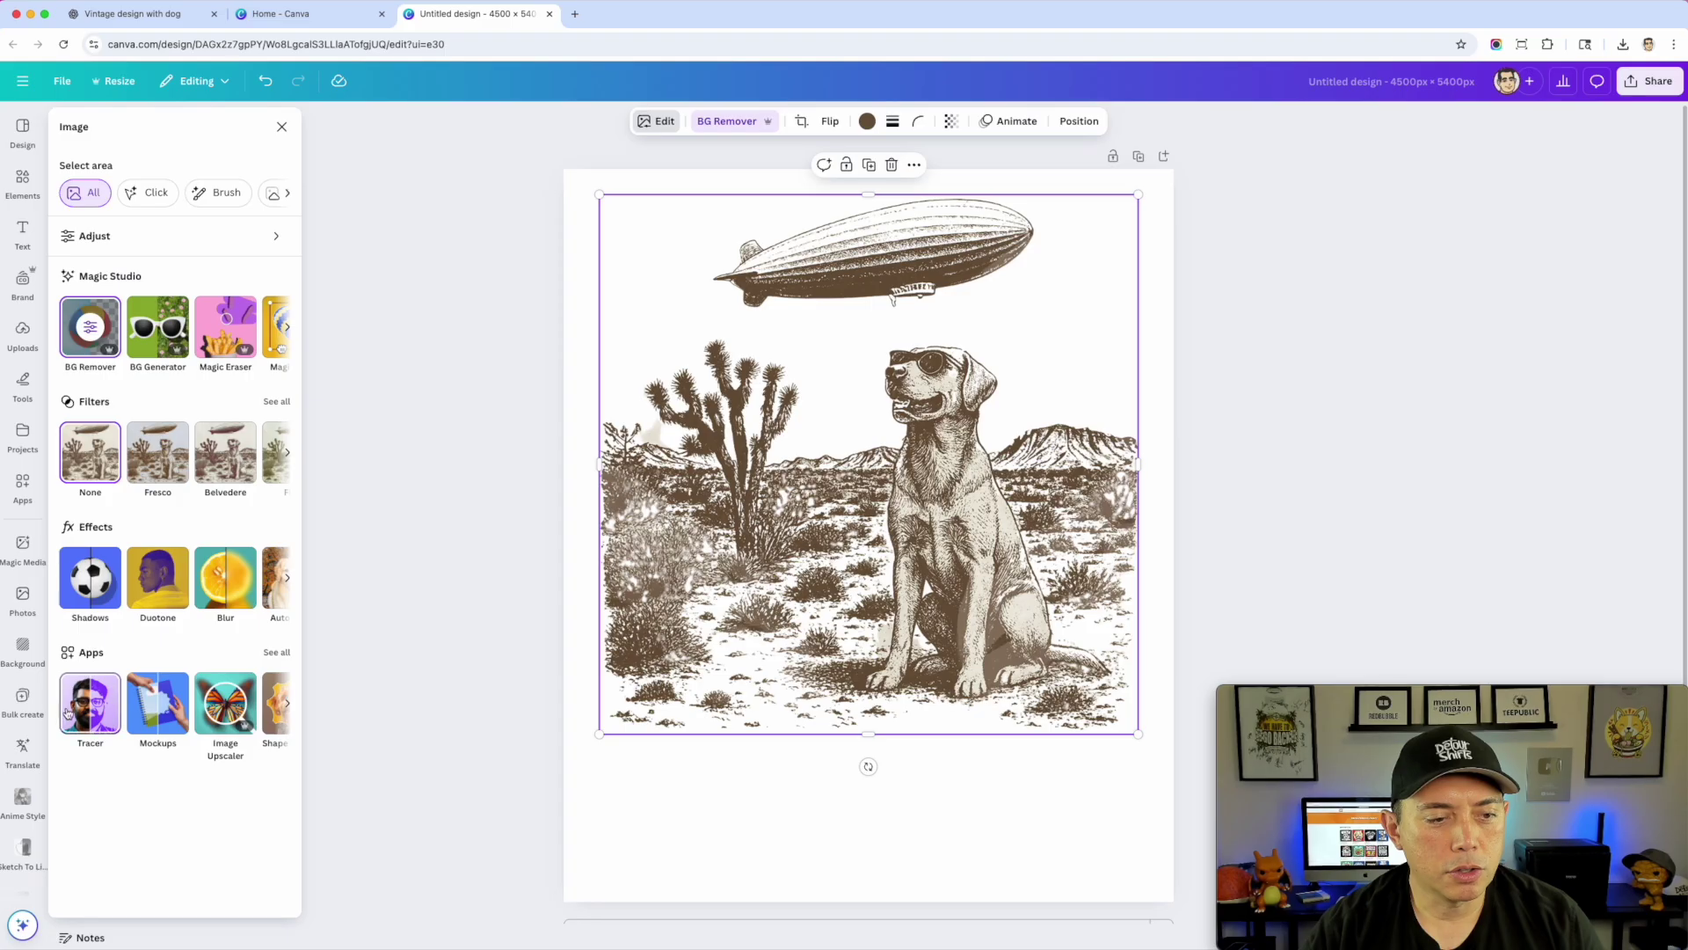
pyautogui.click(93, 703)
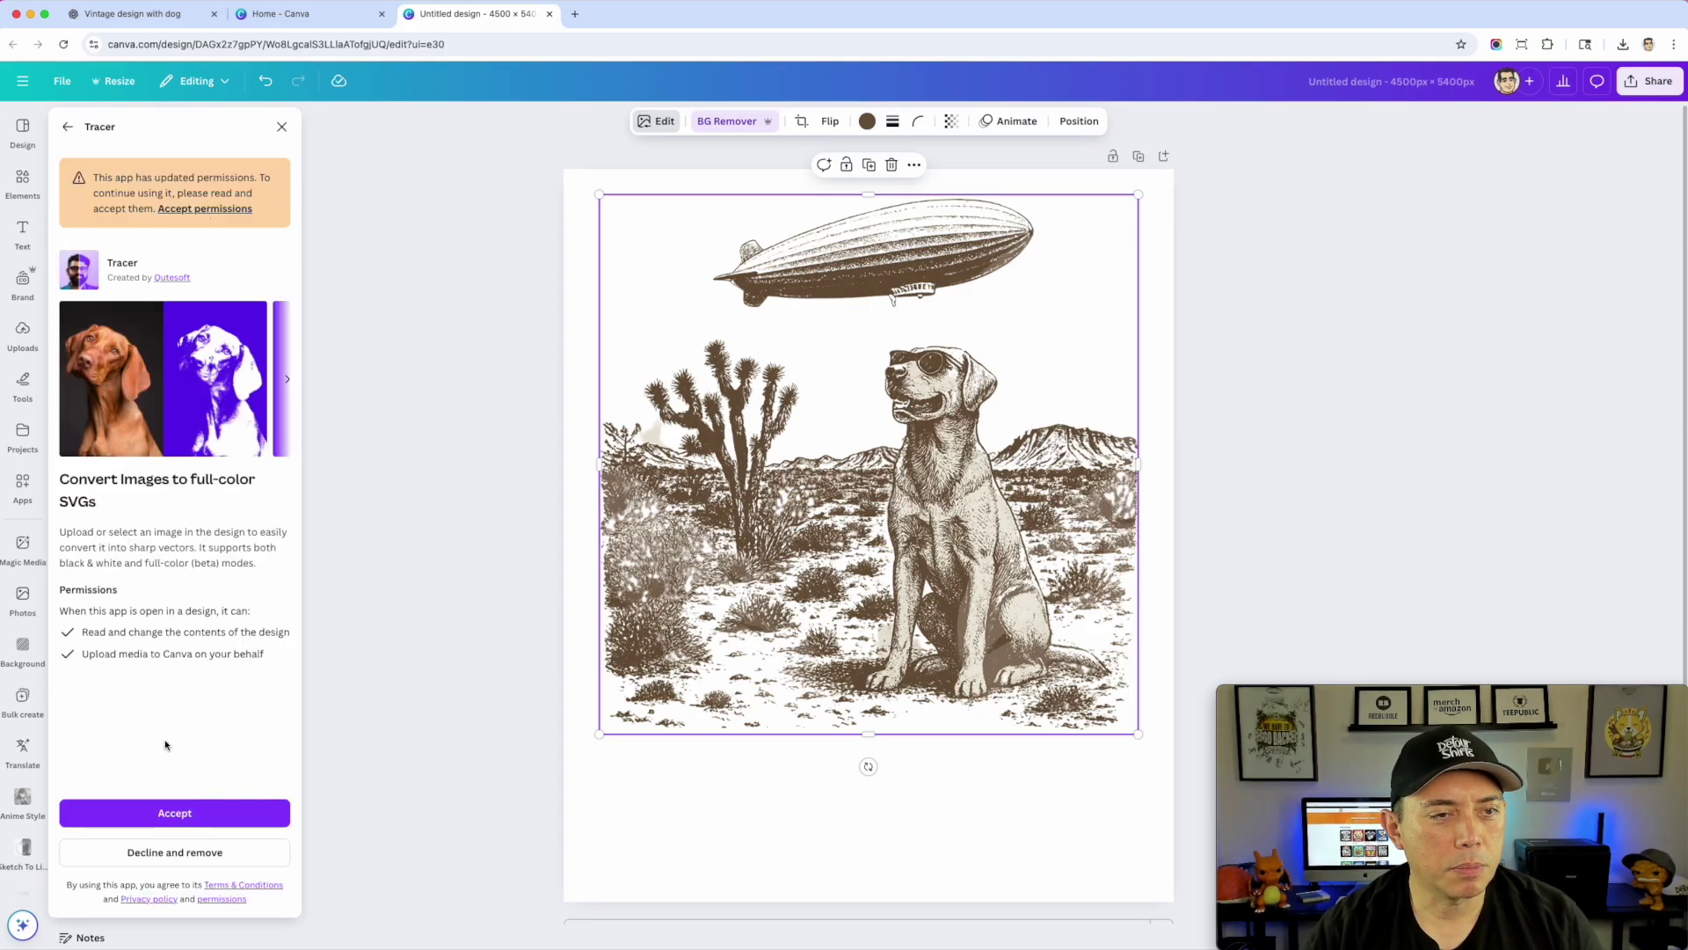
pyautogui.click(204, 812)
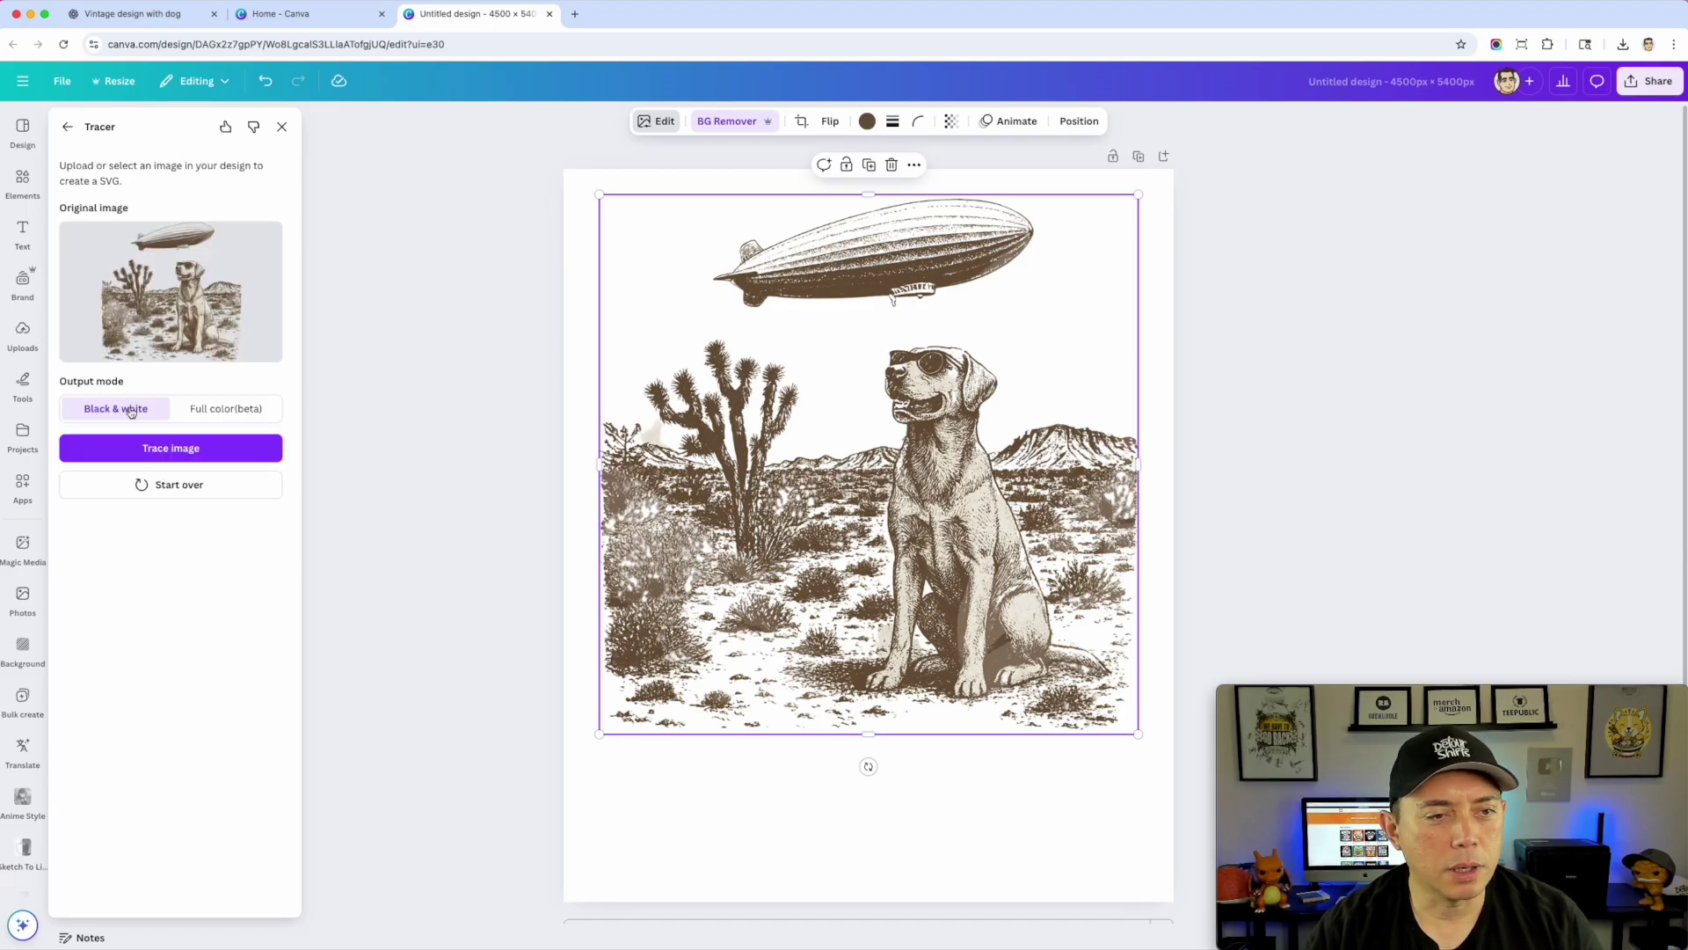
pyautogui.click(168, 451)
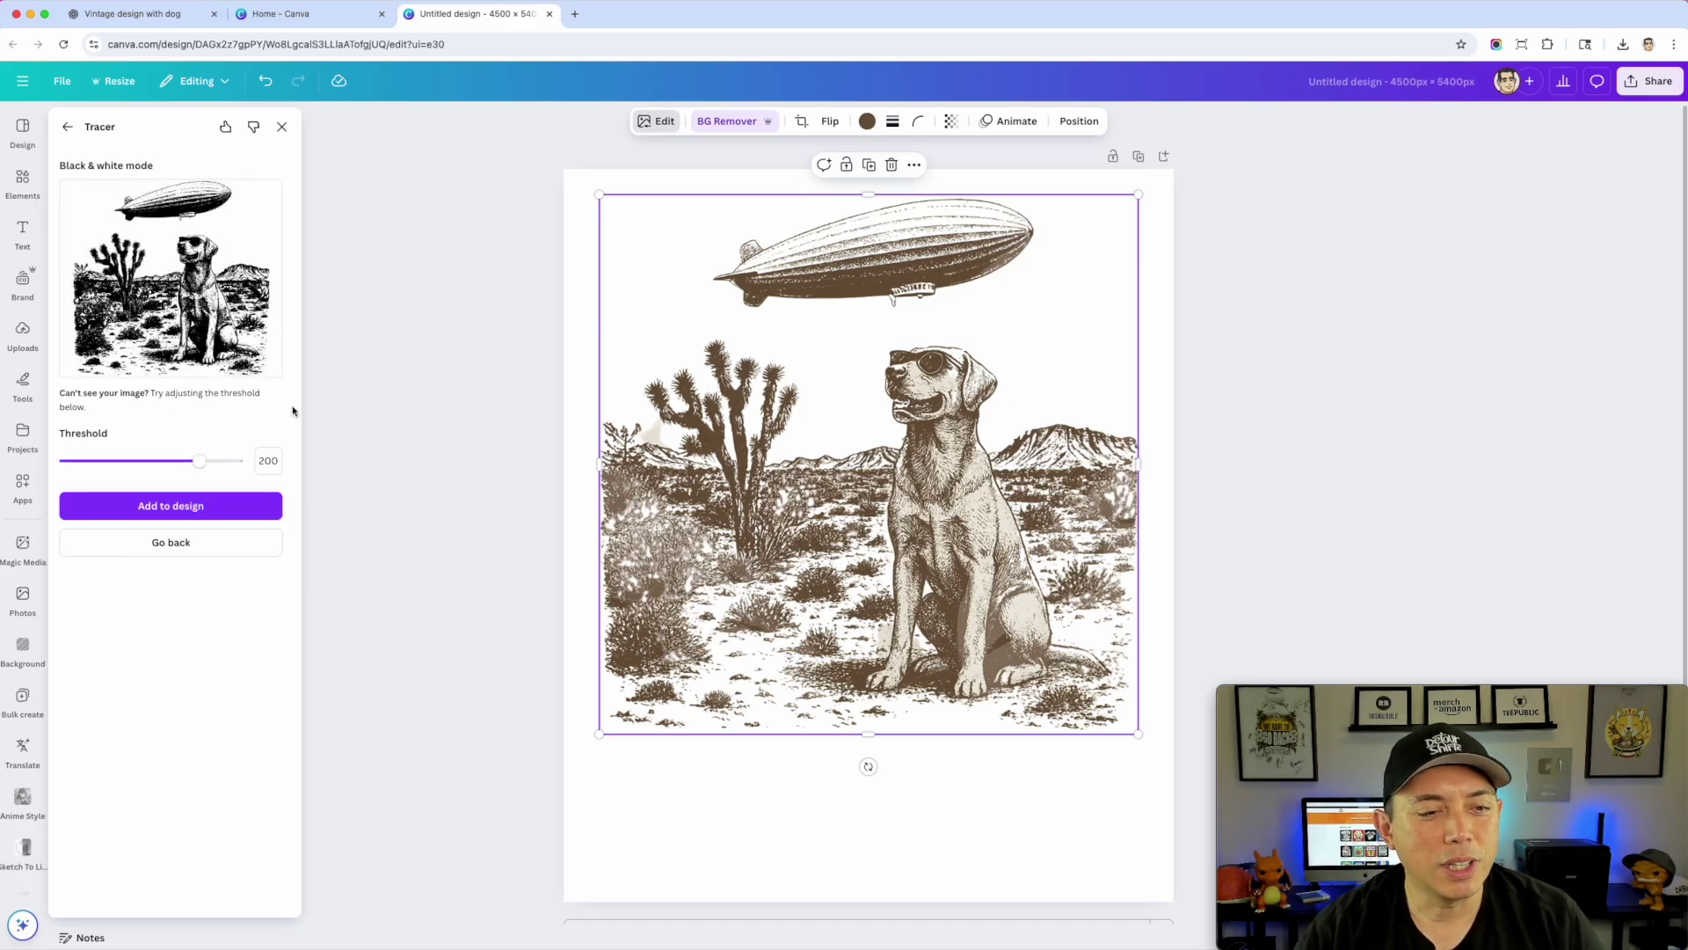
pyautogui.click(177, 508)
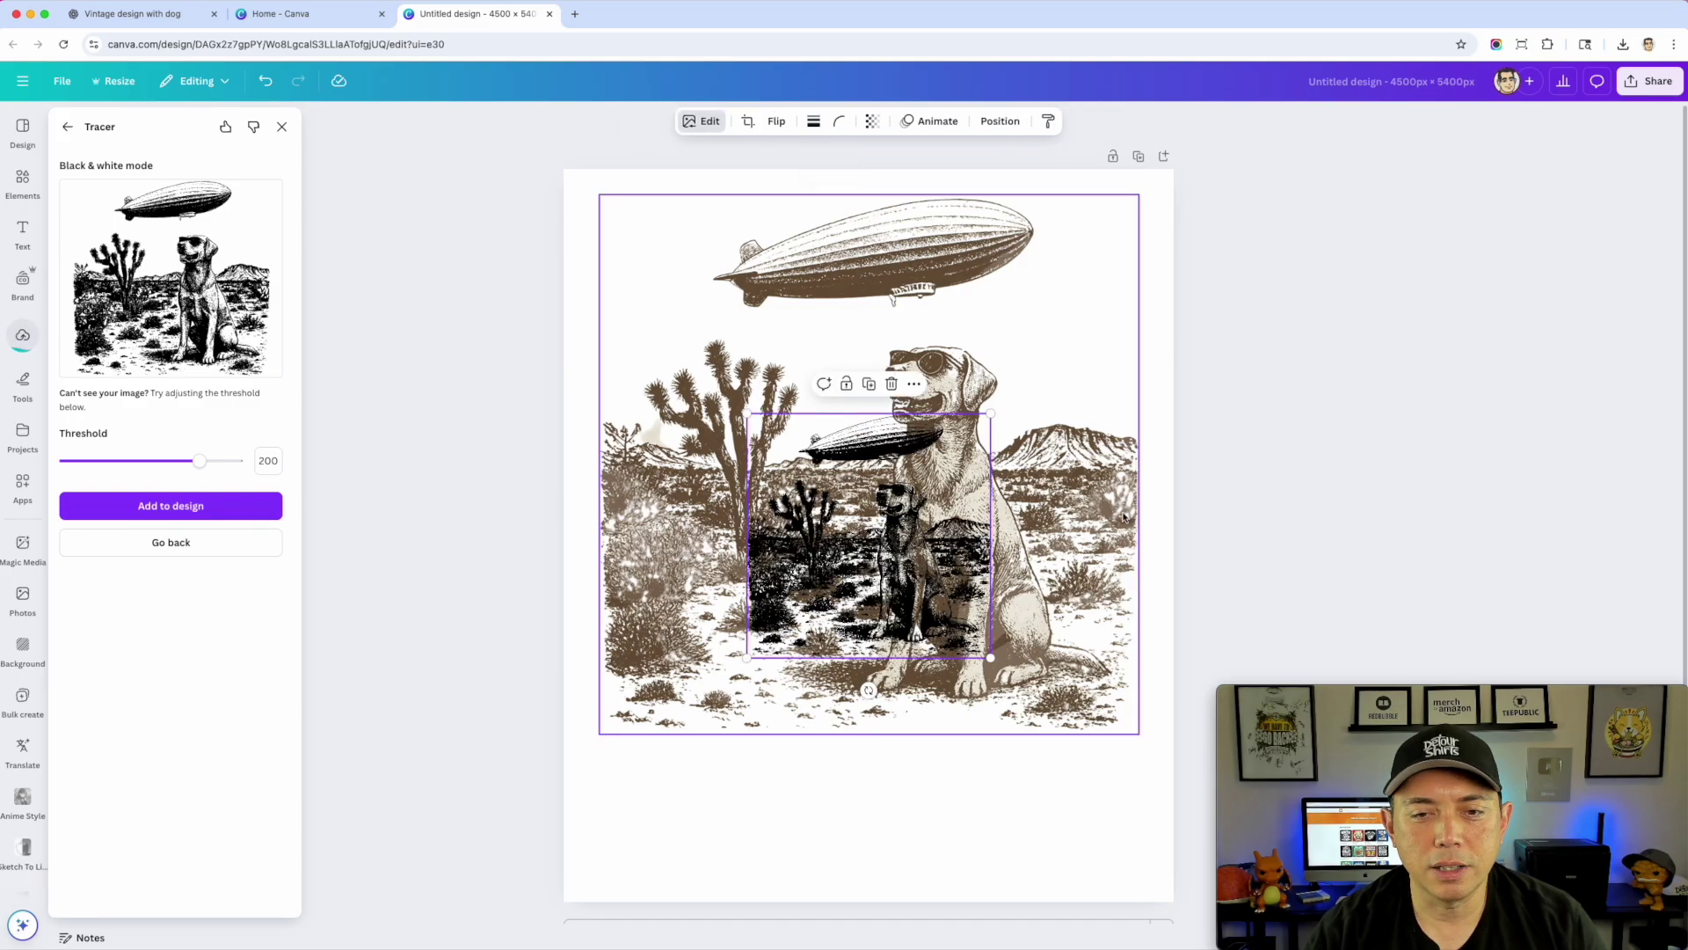
# Delete the original dog and zeppelin image, then enlarge the black trace to fill most of the page width
pyautogui.moveTo(829, 617); pyautogui.dragTo(829, 633)
pyautogui.click(1020, 563)
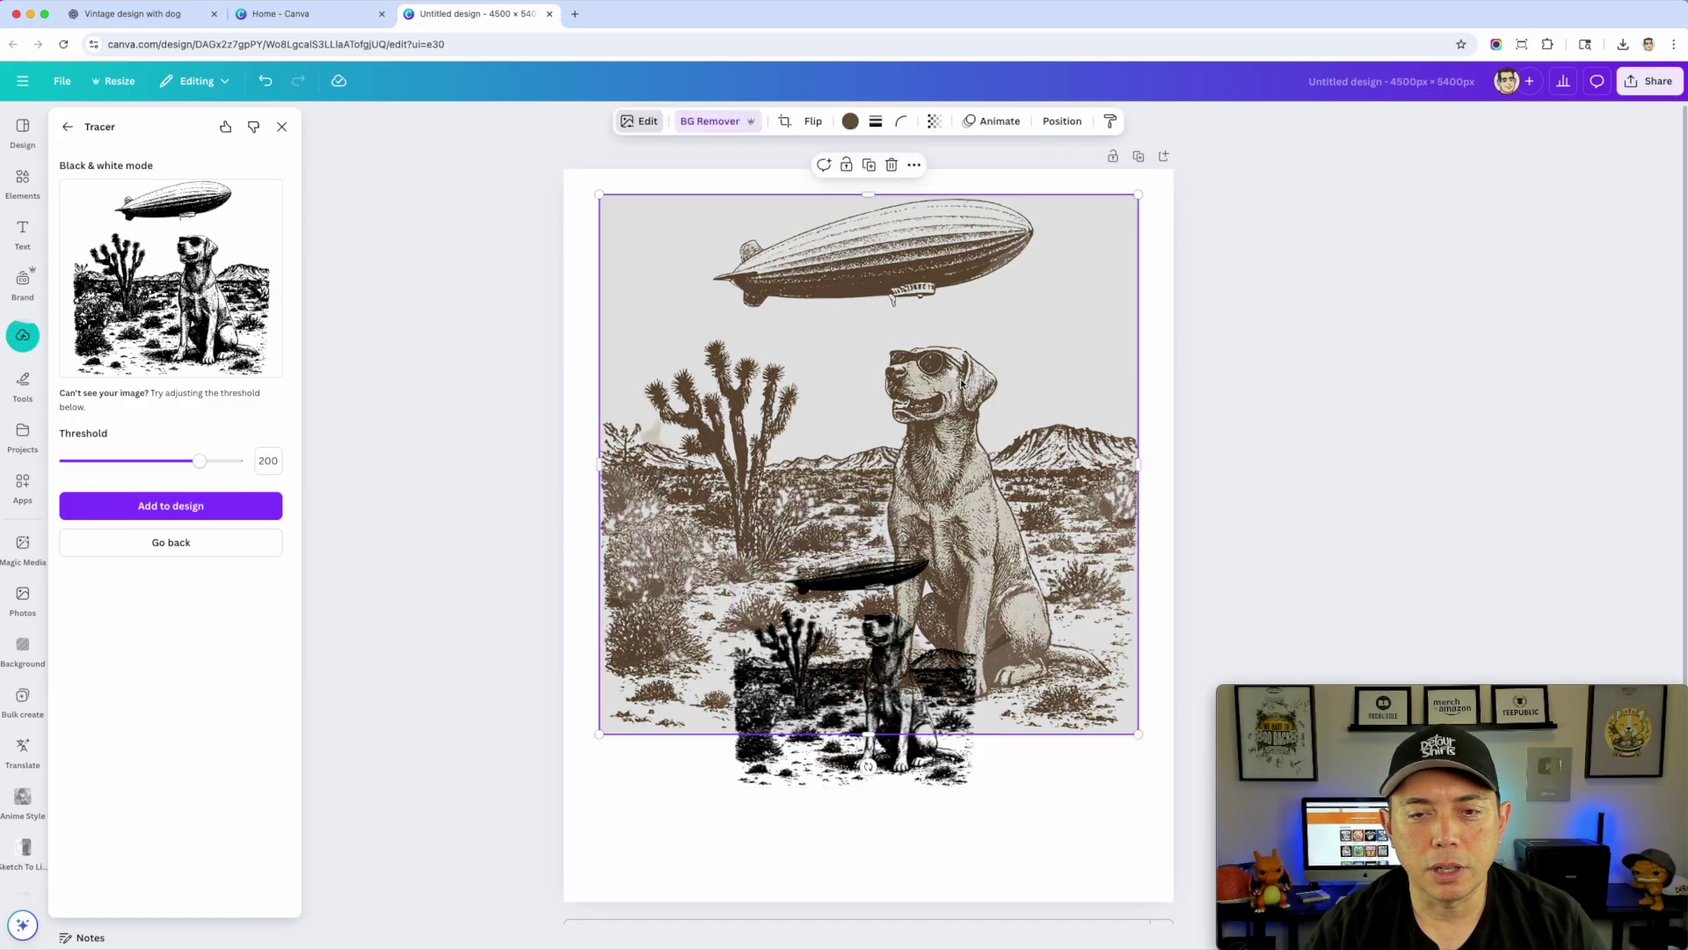
pyautogui.press('Delete')
pyautogui.moveTo(855, 663)
pyautogui.mouseDown()
pyautogui.moveTo(774, 353)
pyautogui.moveTo(726, 311)
pyautogui.mouseUp()
pyautogui.moveTo(847, 436); pyautogui.dragTo(1139, 722)
pyautogui.moveTo(957, 551)
pyautogui.mouseDown()
pyautogui.moveTo(941, 561)
pyautogui.moveTo(956, 561)
pyautogui.mouseUp()
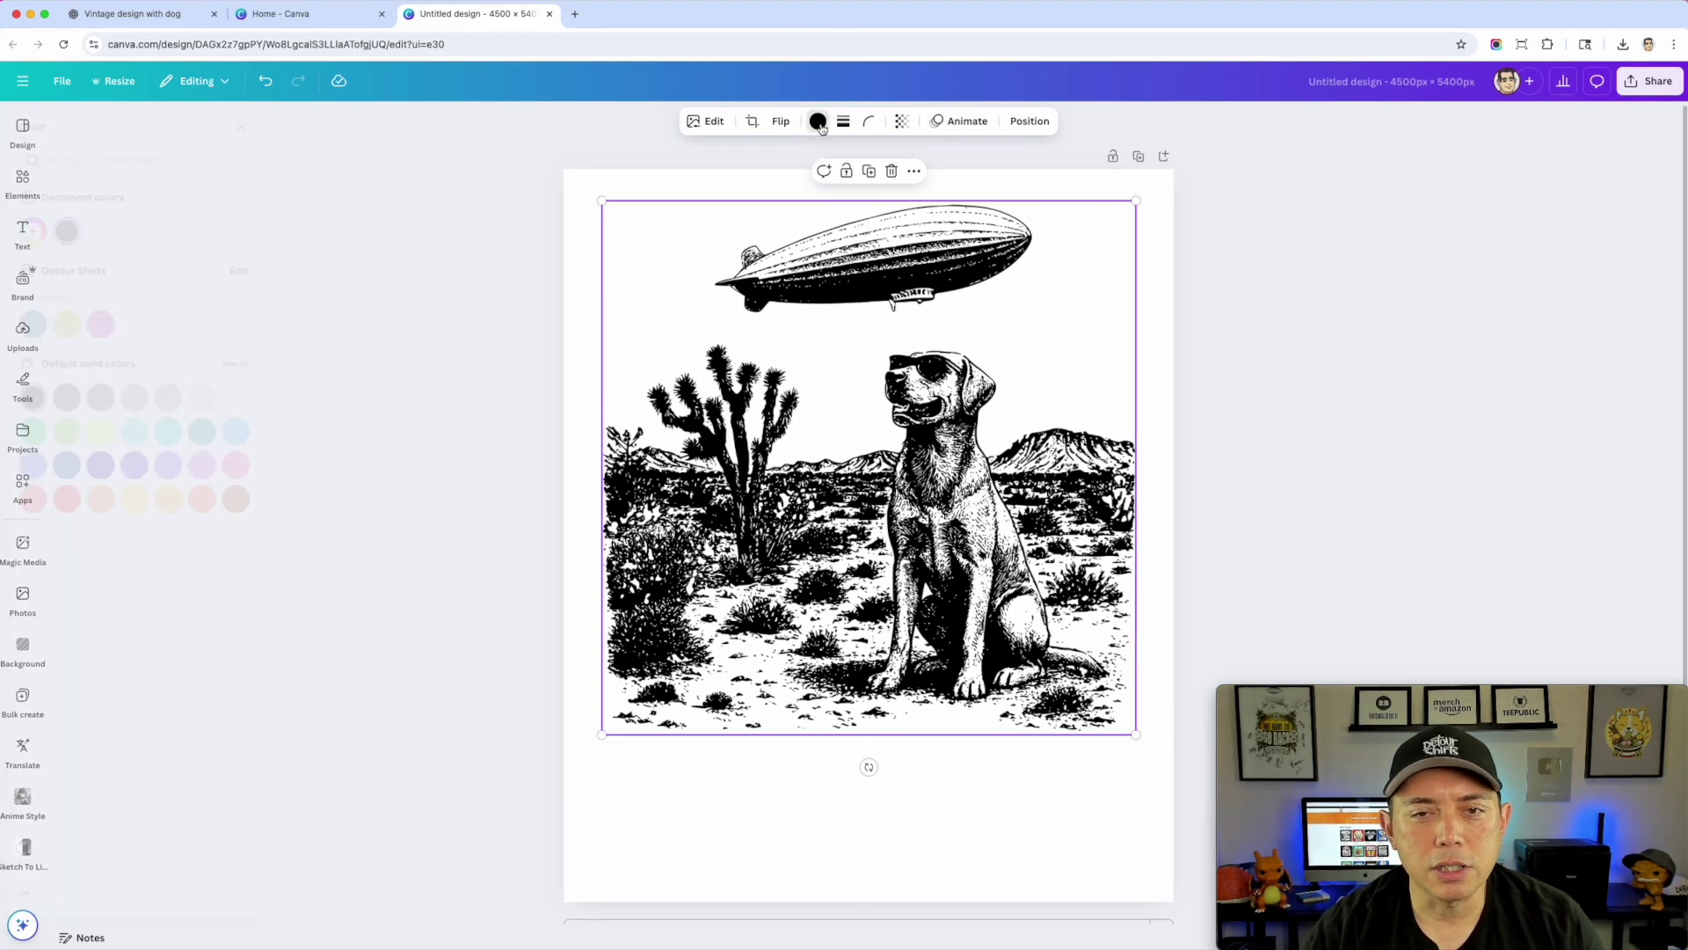
# Recolor the traced dog and zeppelin artwork with a custom warm reddish brown
pyautogui.click(818, 121)
pyautogui.click(102, 398)
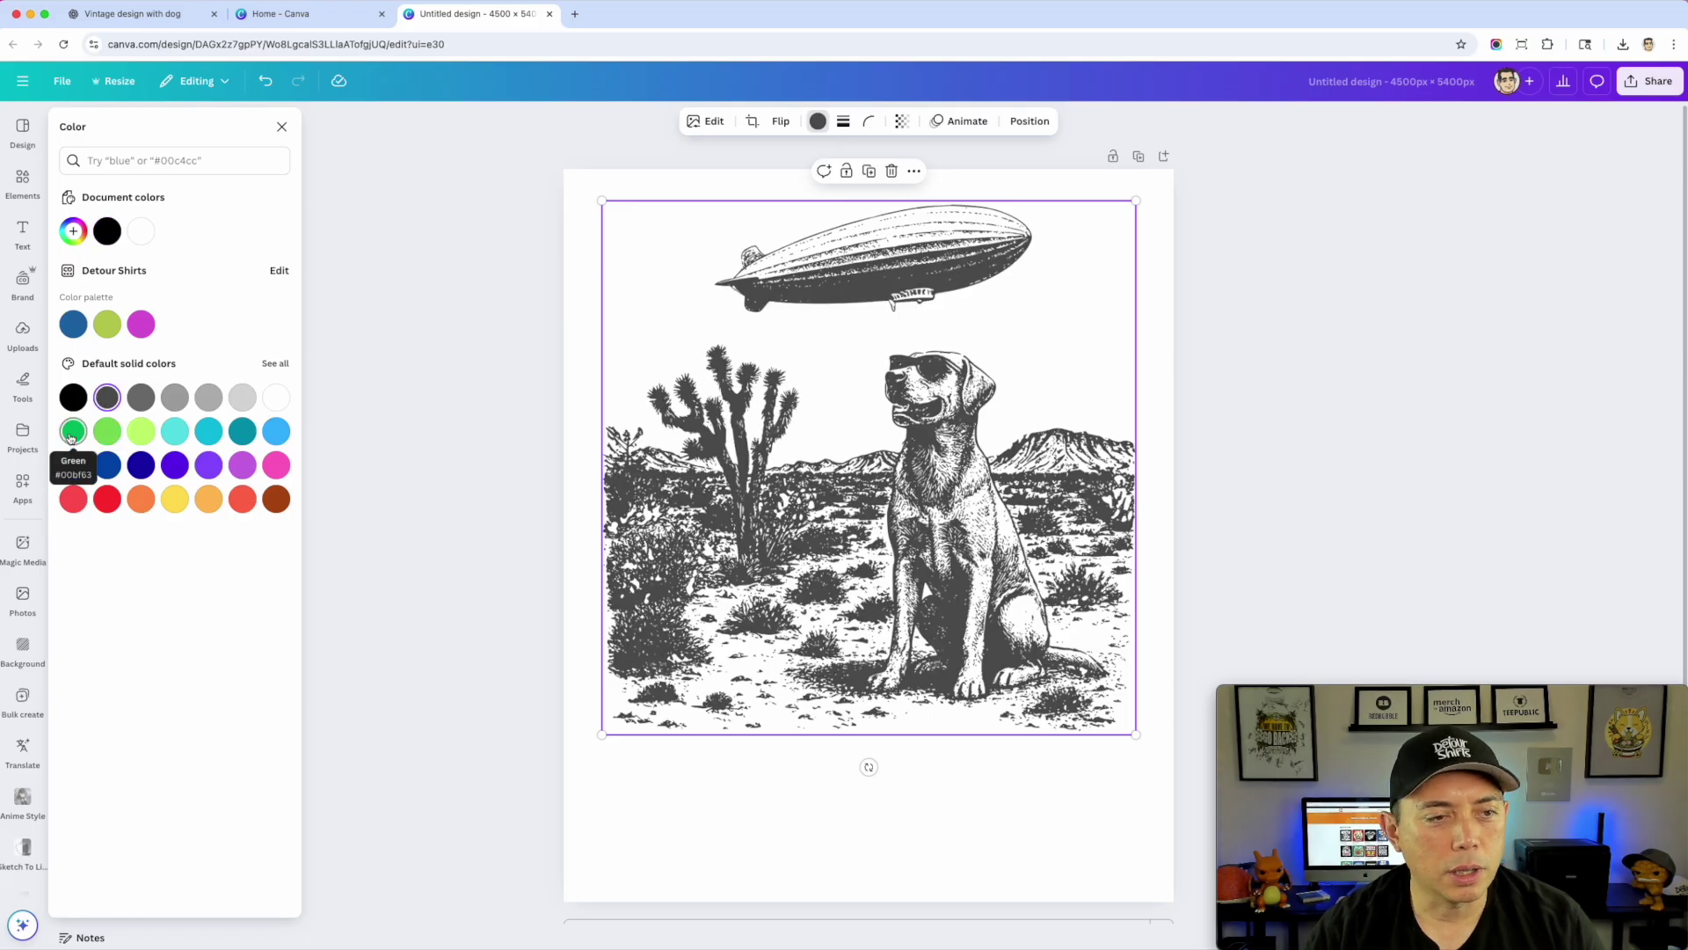
pyautogui.click(73, 230)
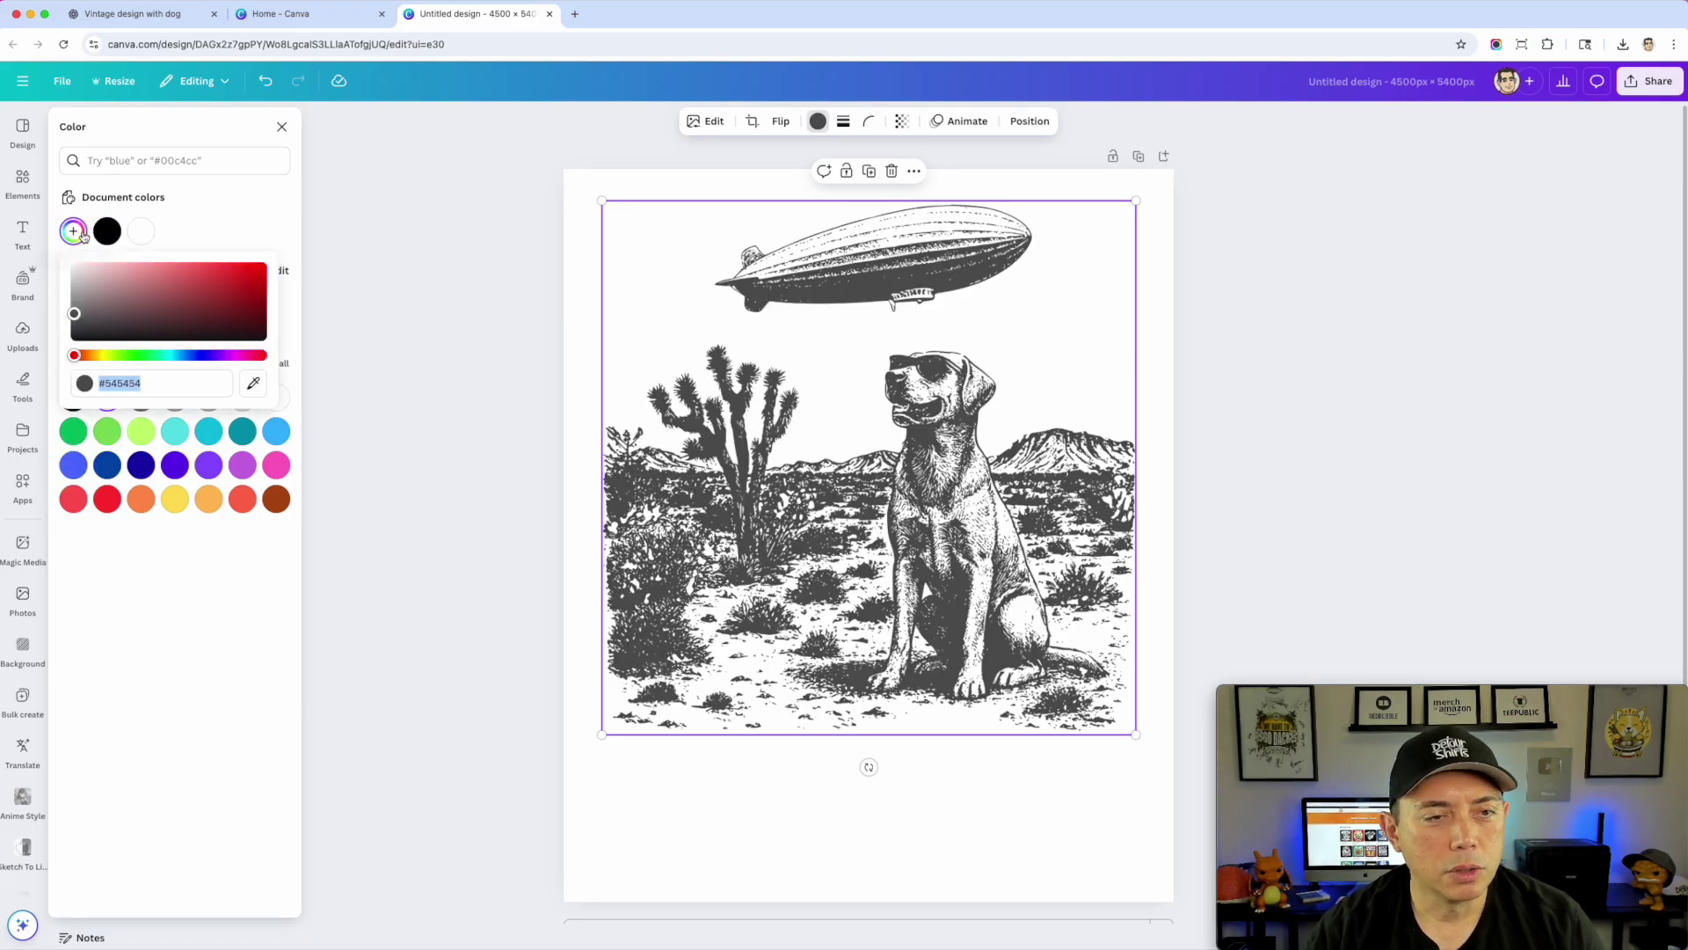
pyautogui.click(82, 355)
pyautogui.moveTo(196, 298); pyautogui.dragTo(239, 312)
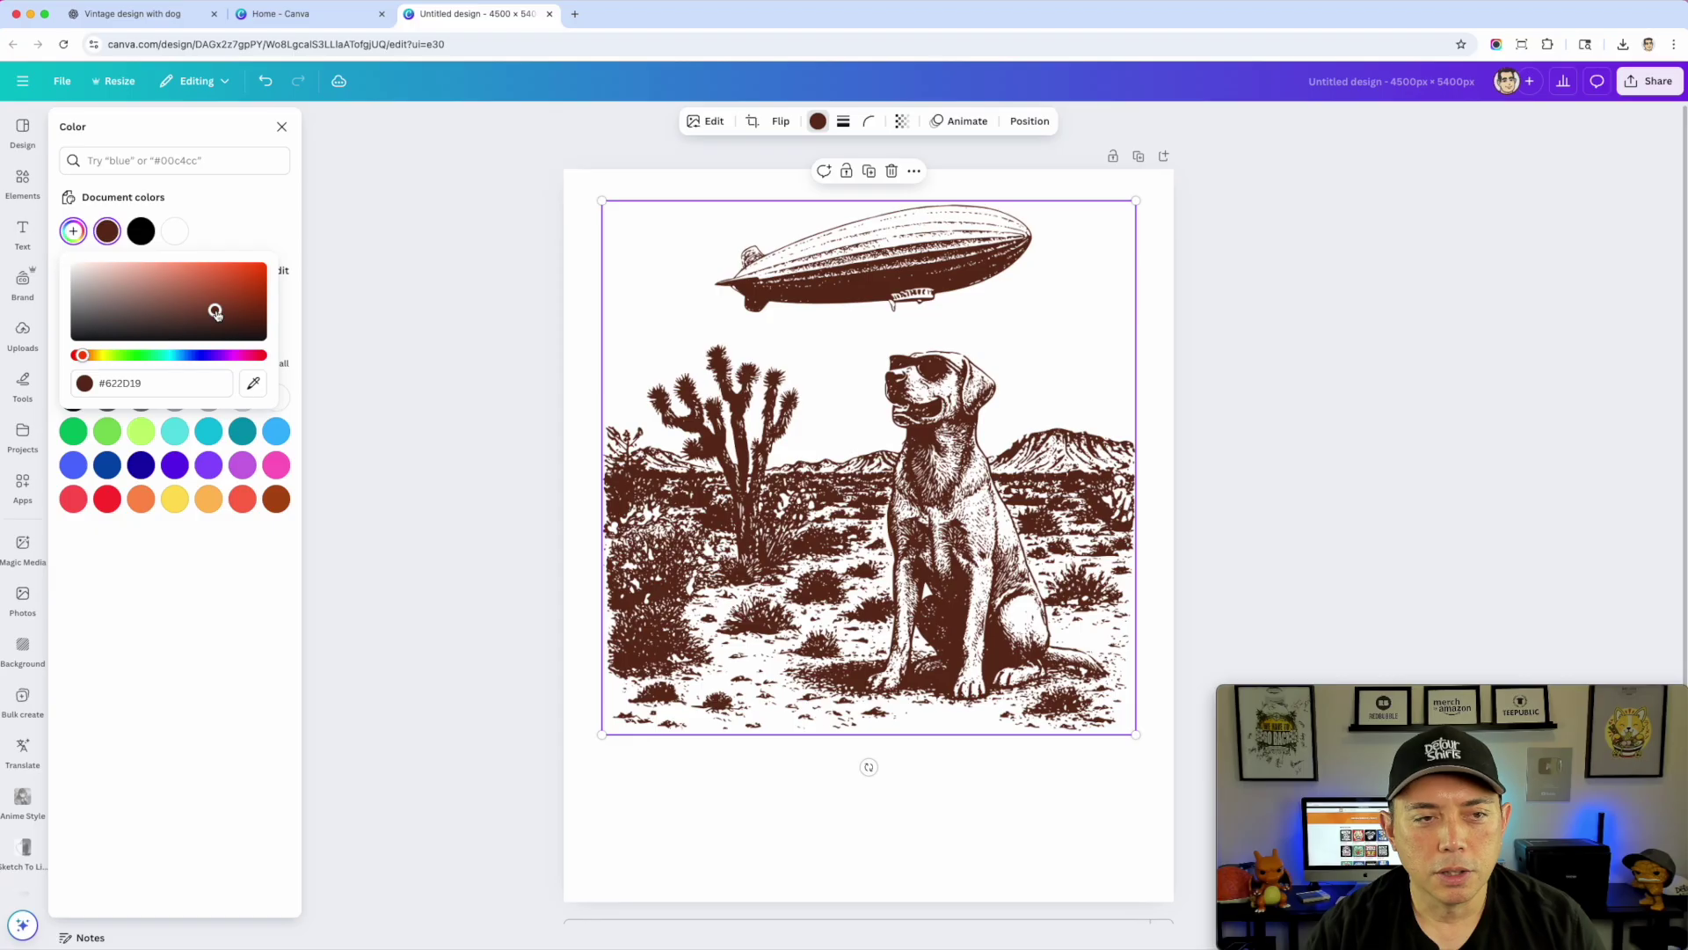
pyautogui.moveTo(78, 357); pyautogui.dragTo(90, 357)
pyautogui.moveTo(208, 312); pyautogui.dragTo(217, 302)
pyautogui.press('Escape')
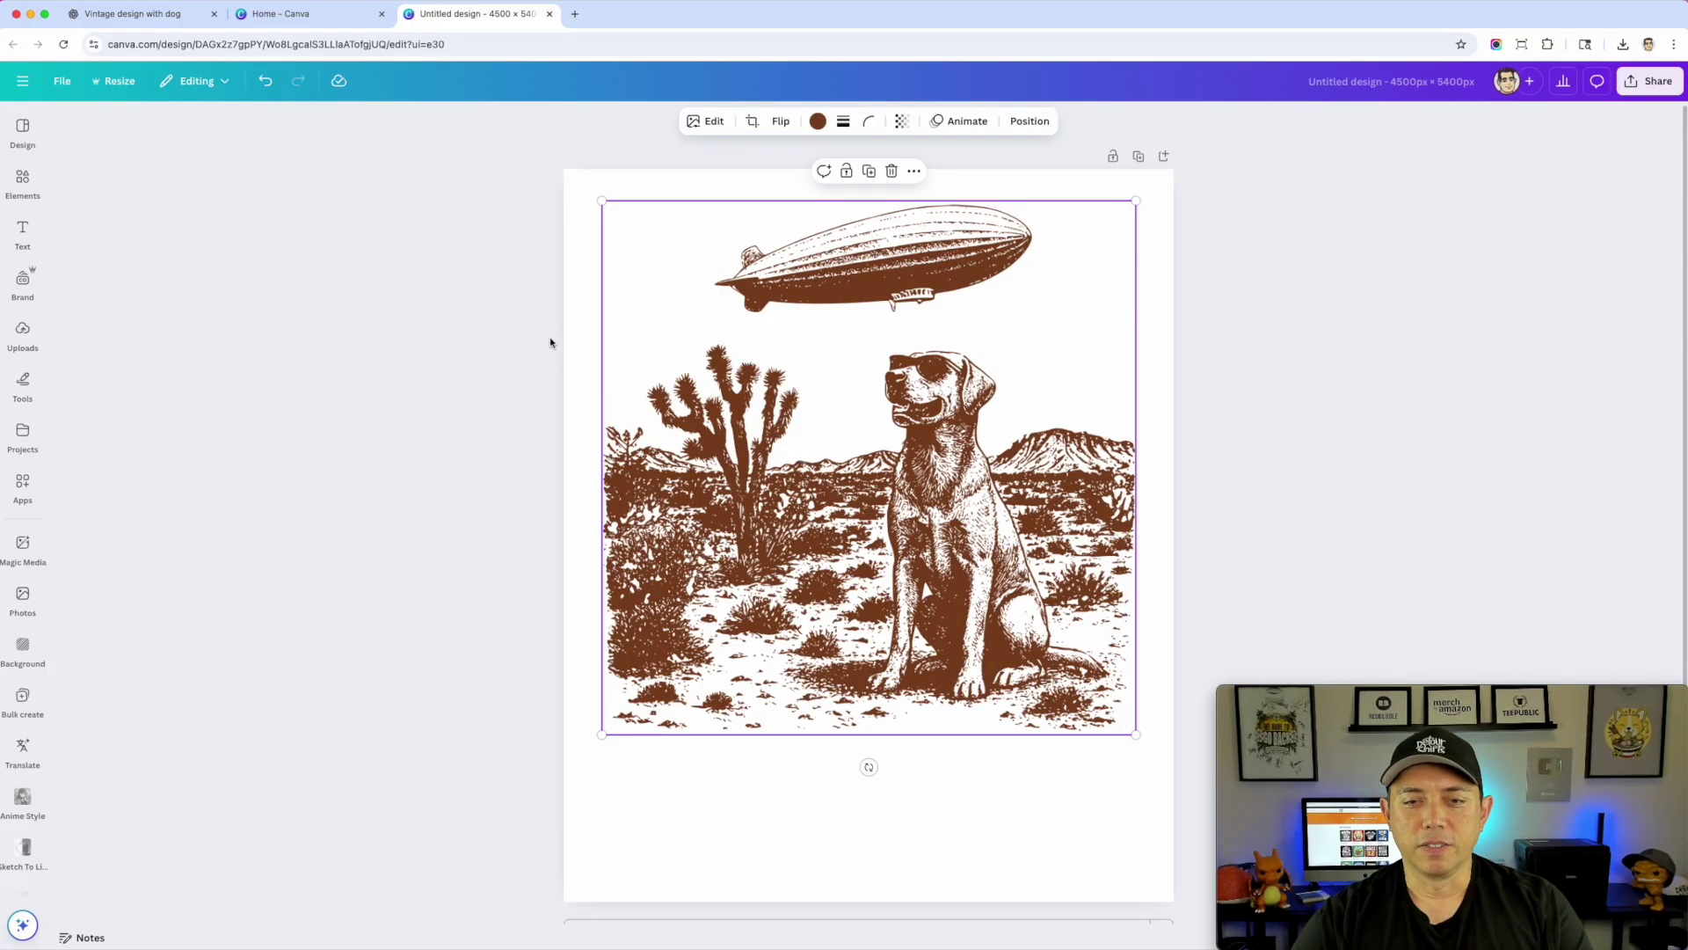
# Set the page background to the custom pale pink color #FFF1F1
pyautogui.click(594, 183)
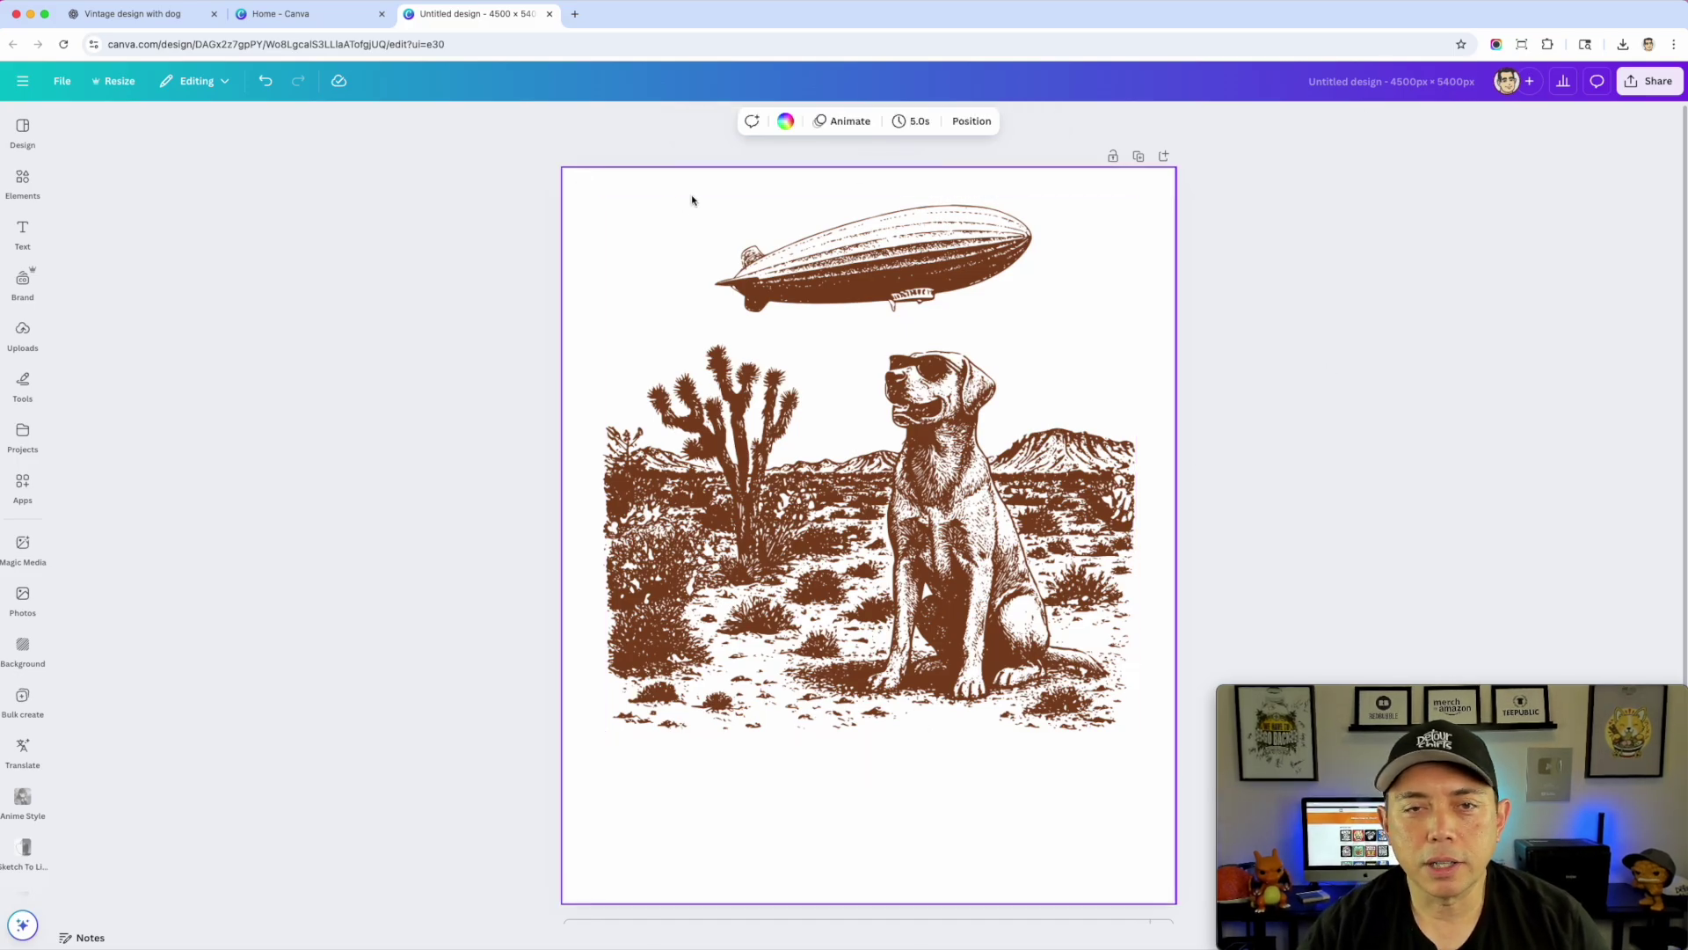
pyautogui.click(787, 122)
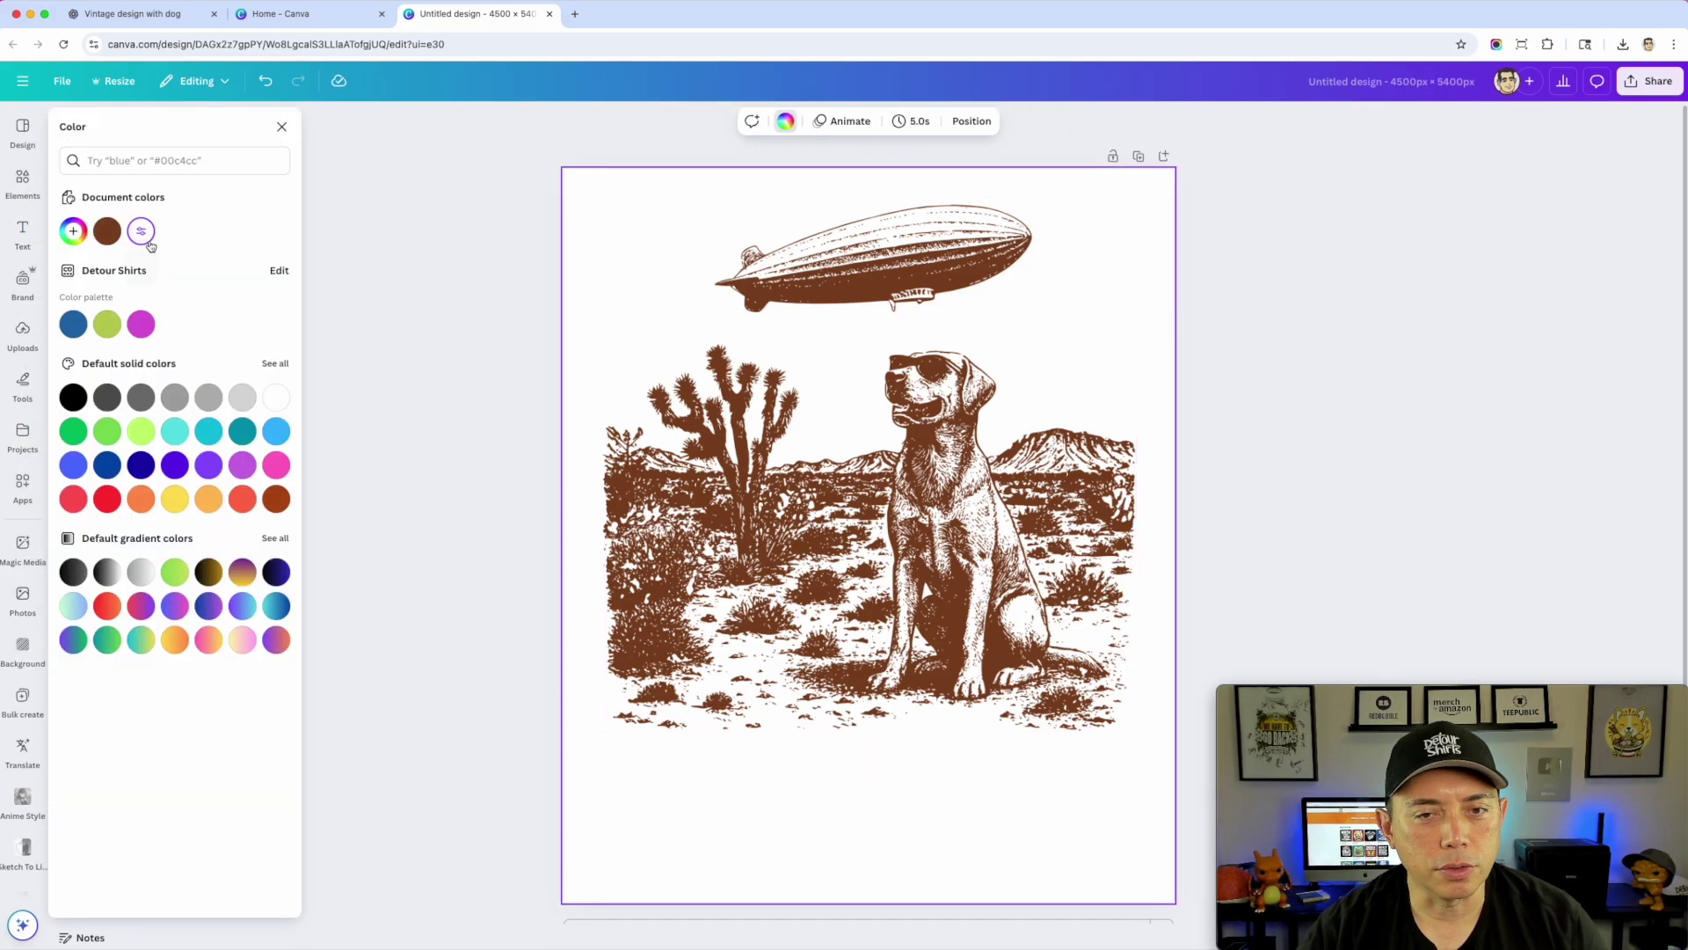
pyautogui.click(242, 399)
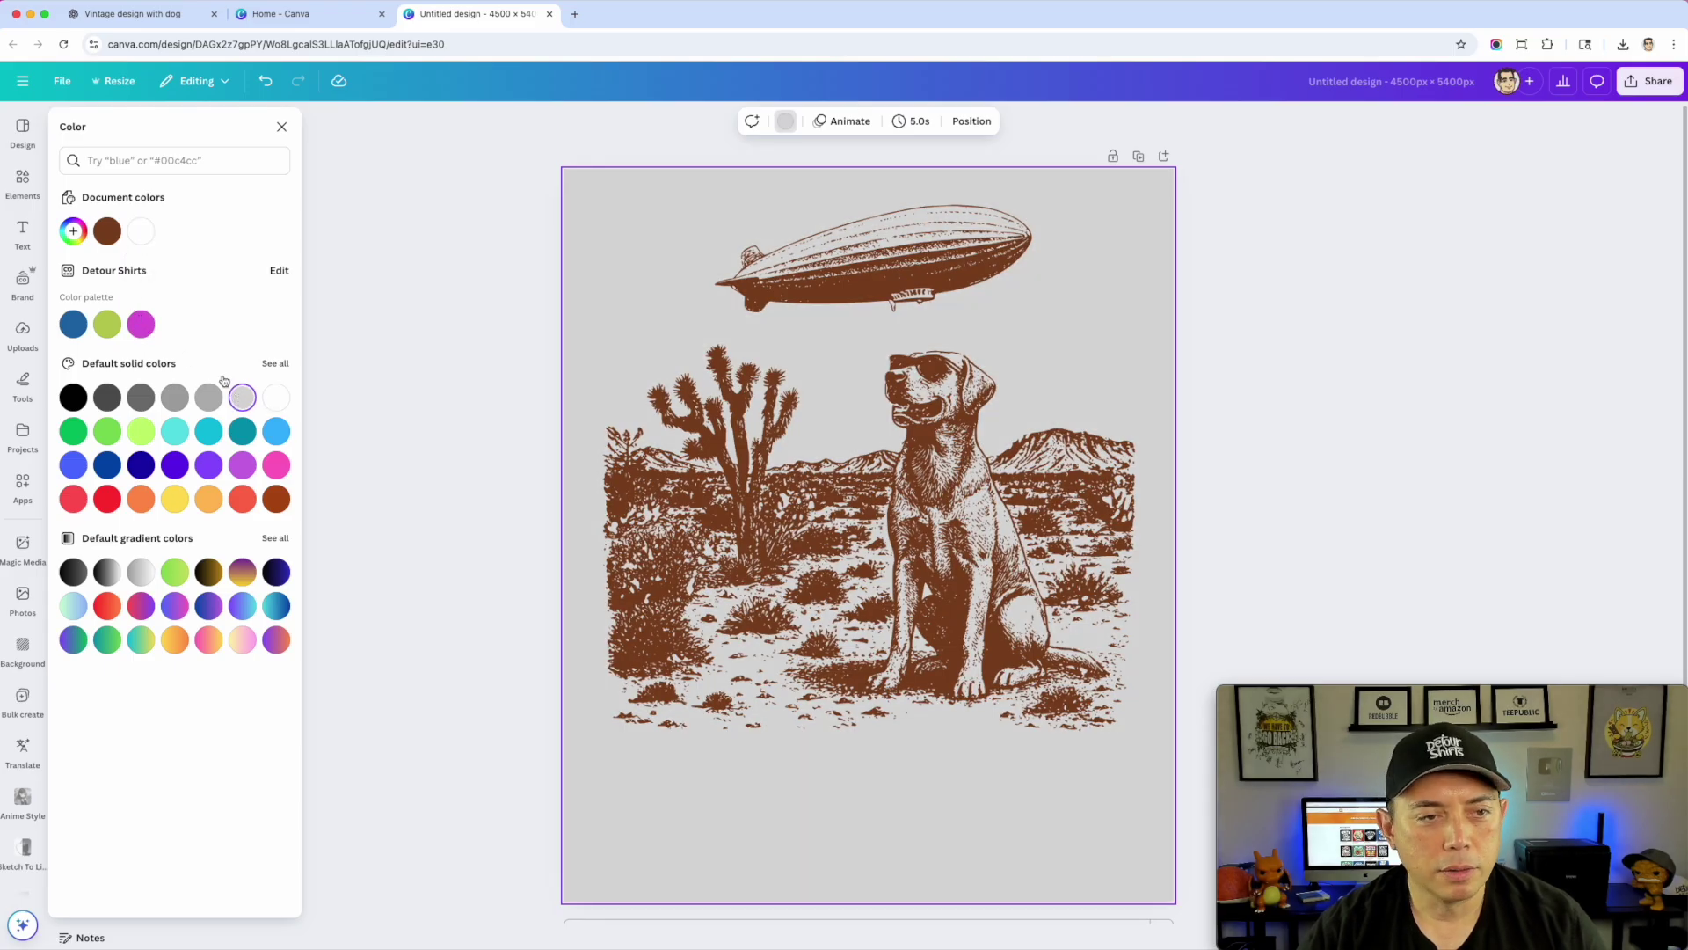
pyautogui.click(72, 232)
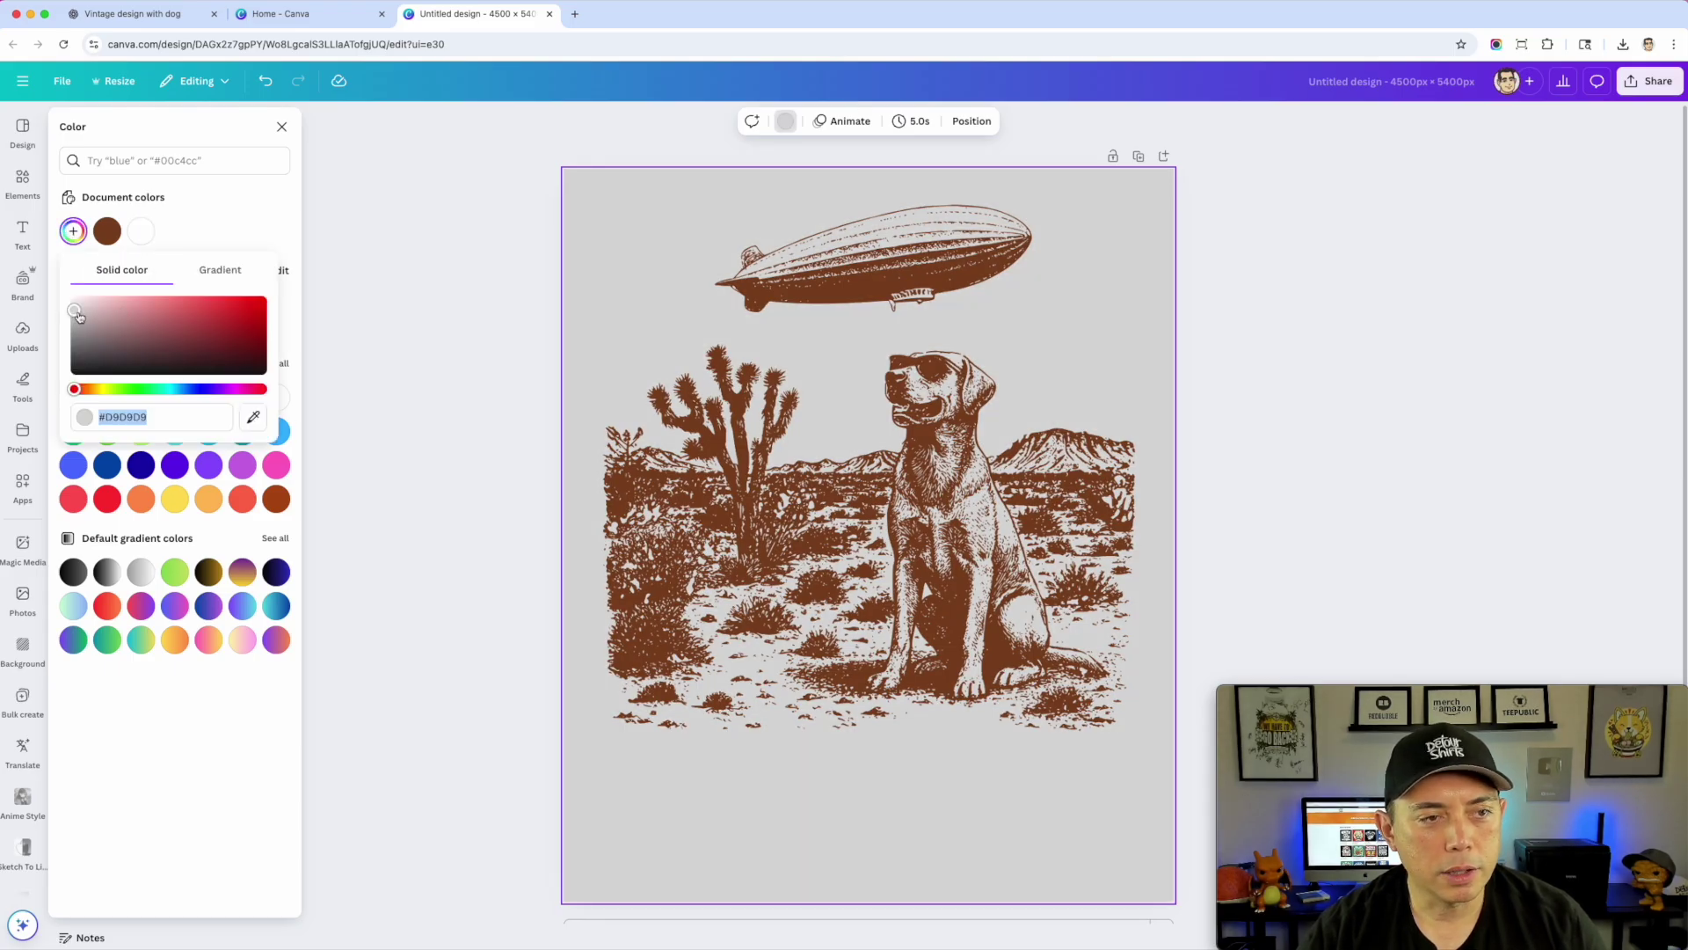
pyautogui.moveTo(78, 315); pyautogui.dragTo(83, 302)
pyautogui.moveTo(182, 387); pyautogui.dragTo(27, 389)
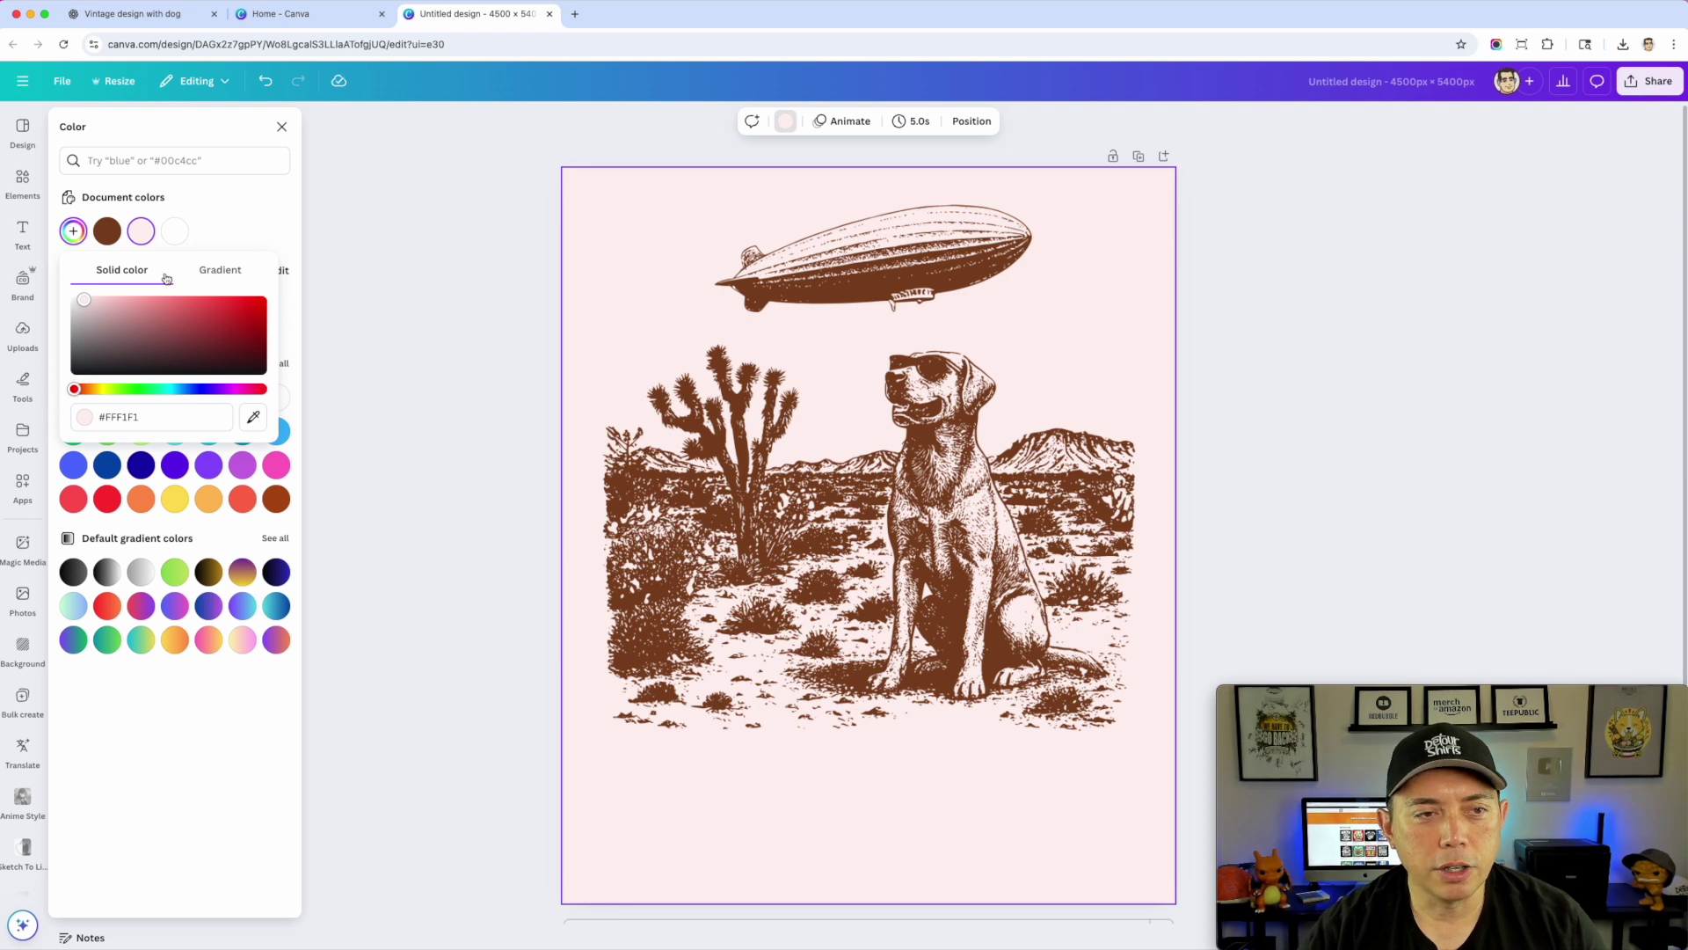
pyautogui.click(256, 199)
pyautogui.click(1093, 219)
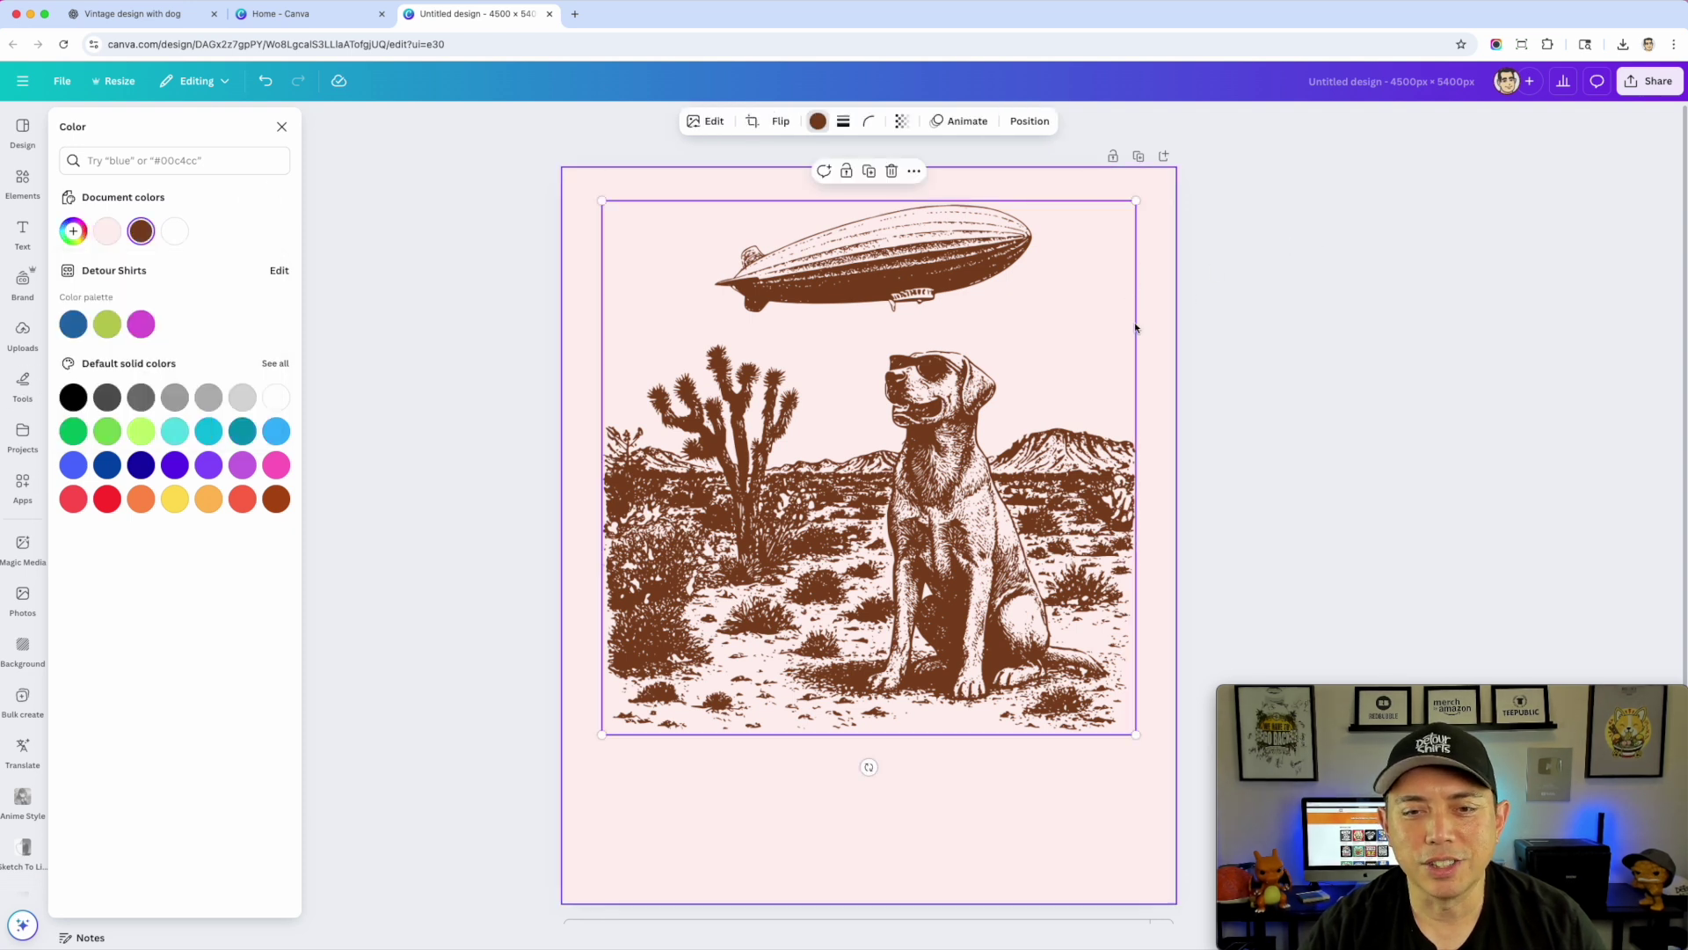
# Search the element library for "vintage illustration birds" and show all matching graphics
pyautogui.click(22, 234)
pyautogui.click(23, 182)
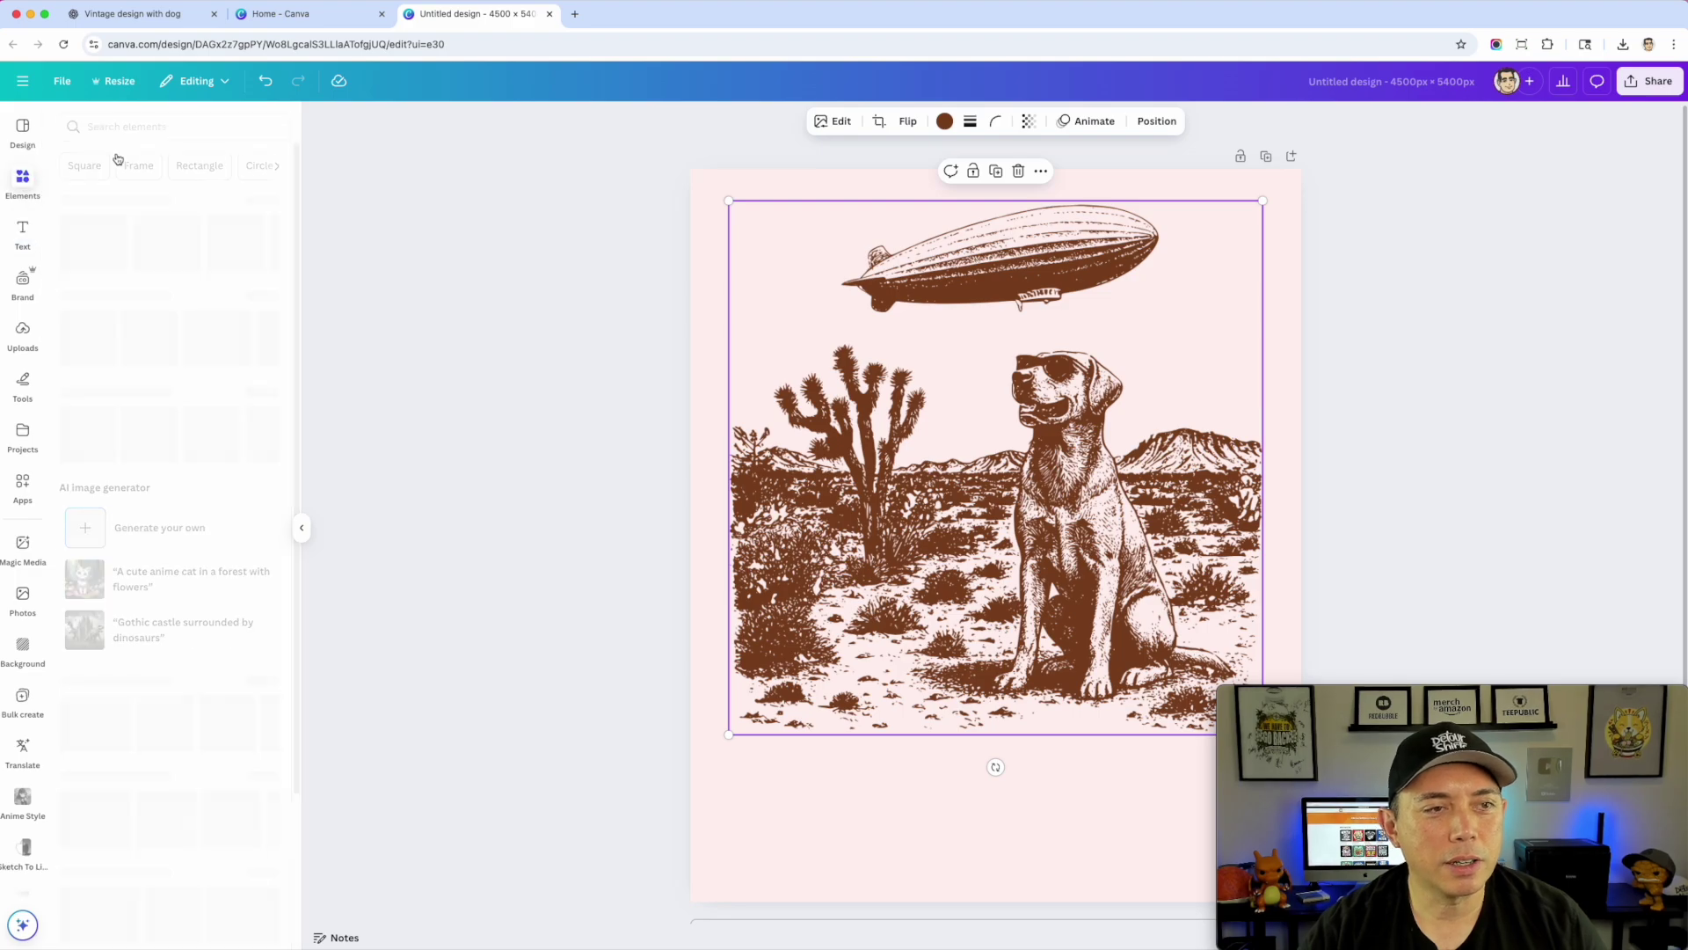
pyautogui.write('vintage illustration birds')
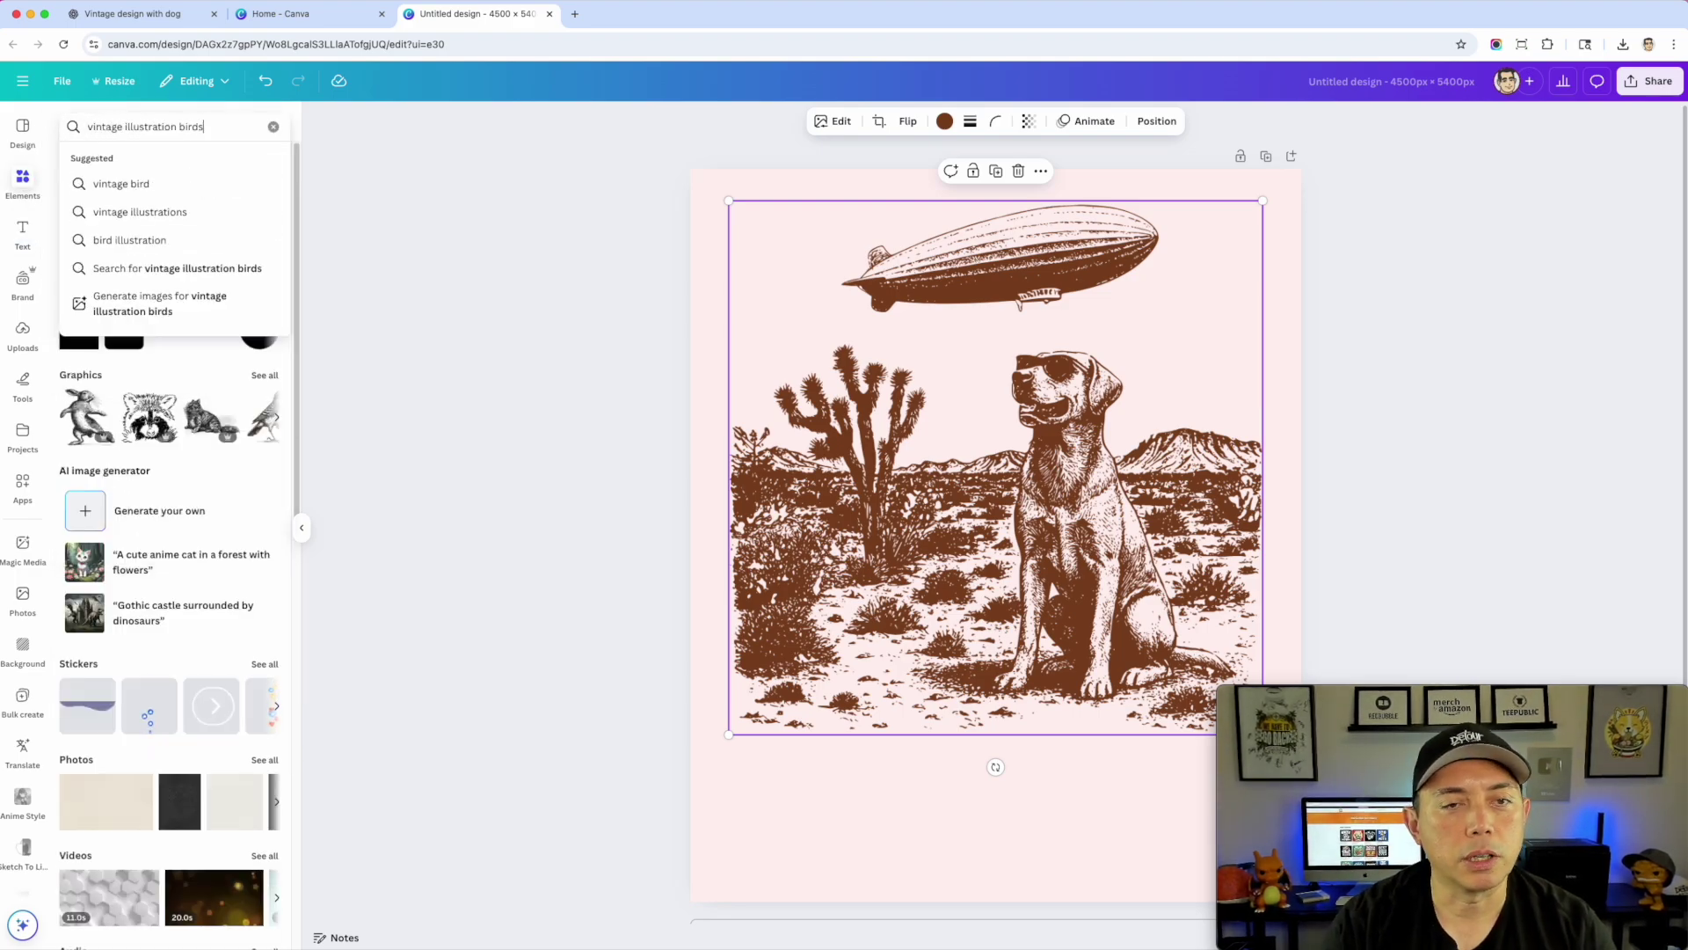
pyautogui.press('Return')
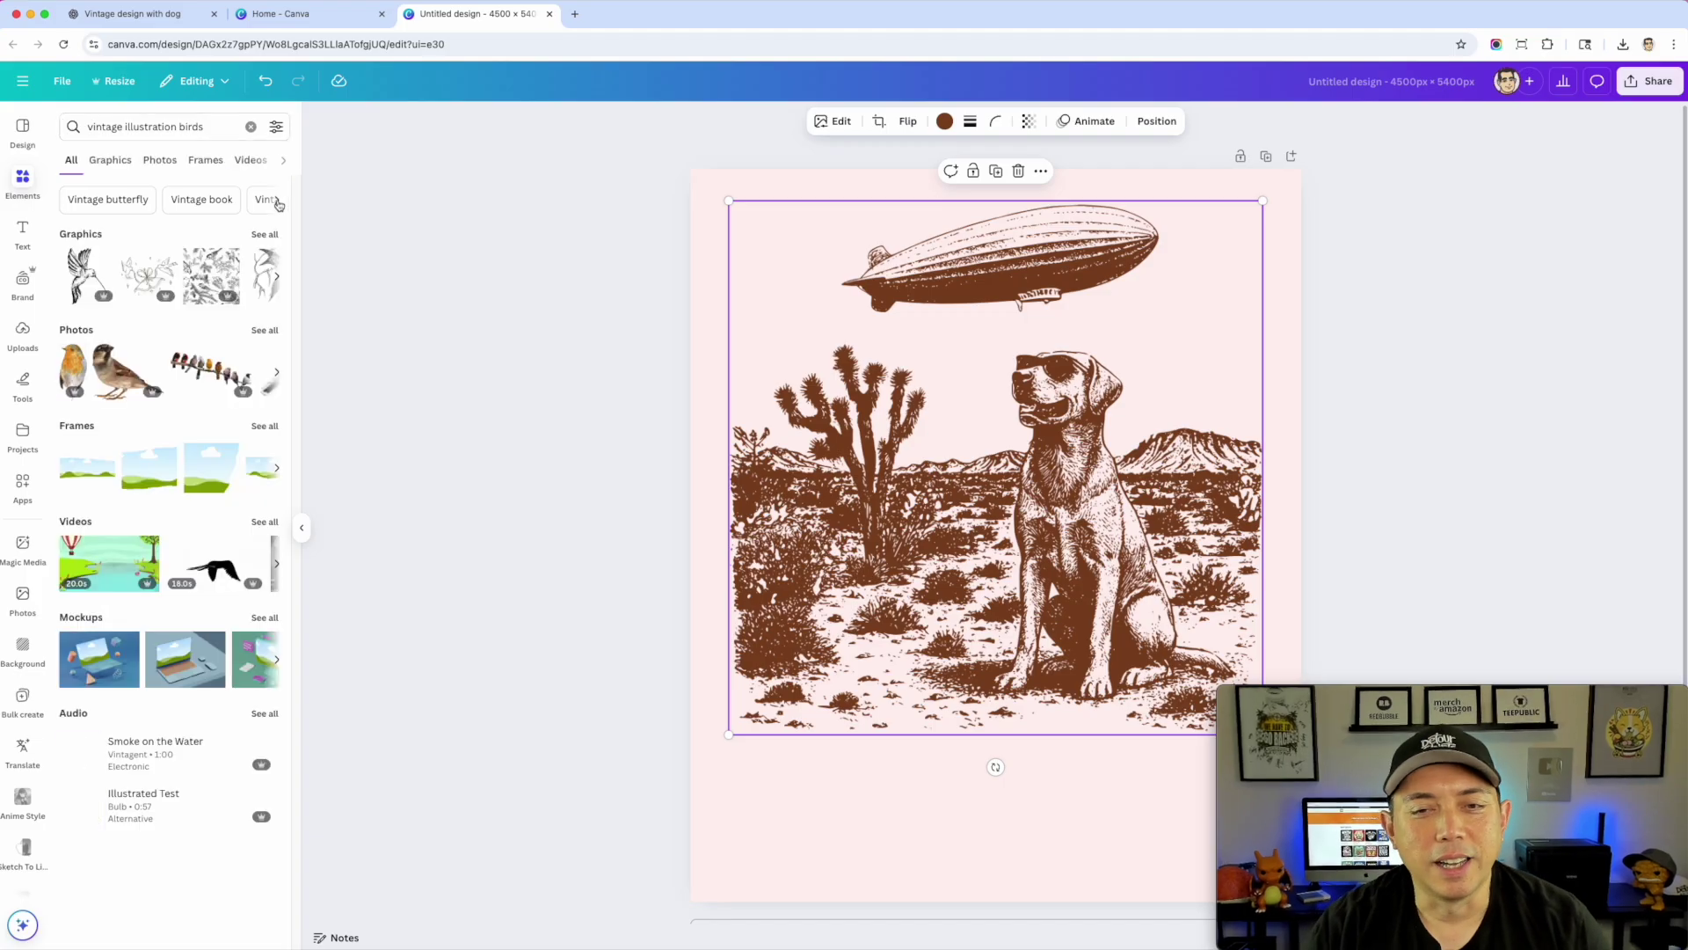
pyautogui.click(264, 234)
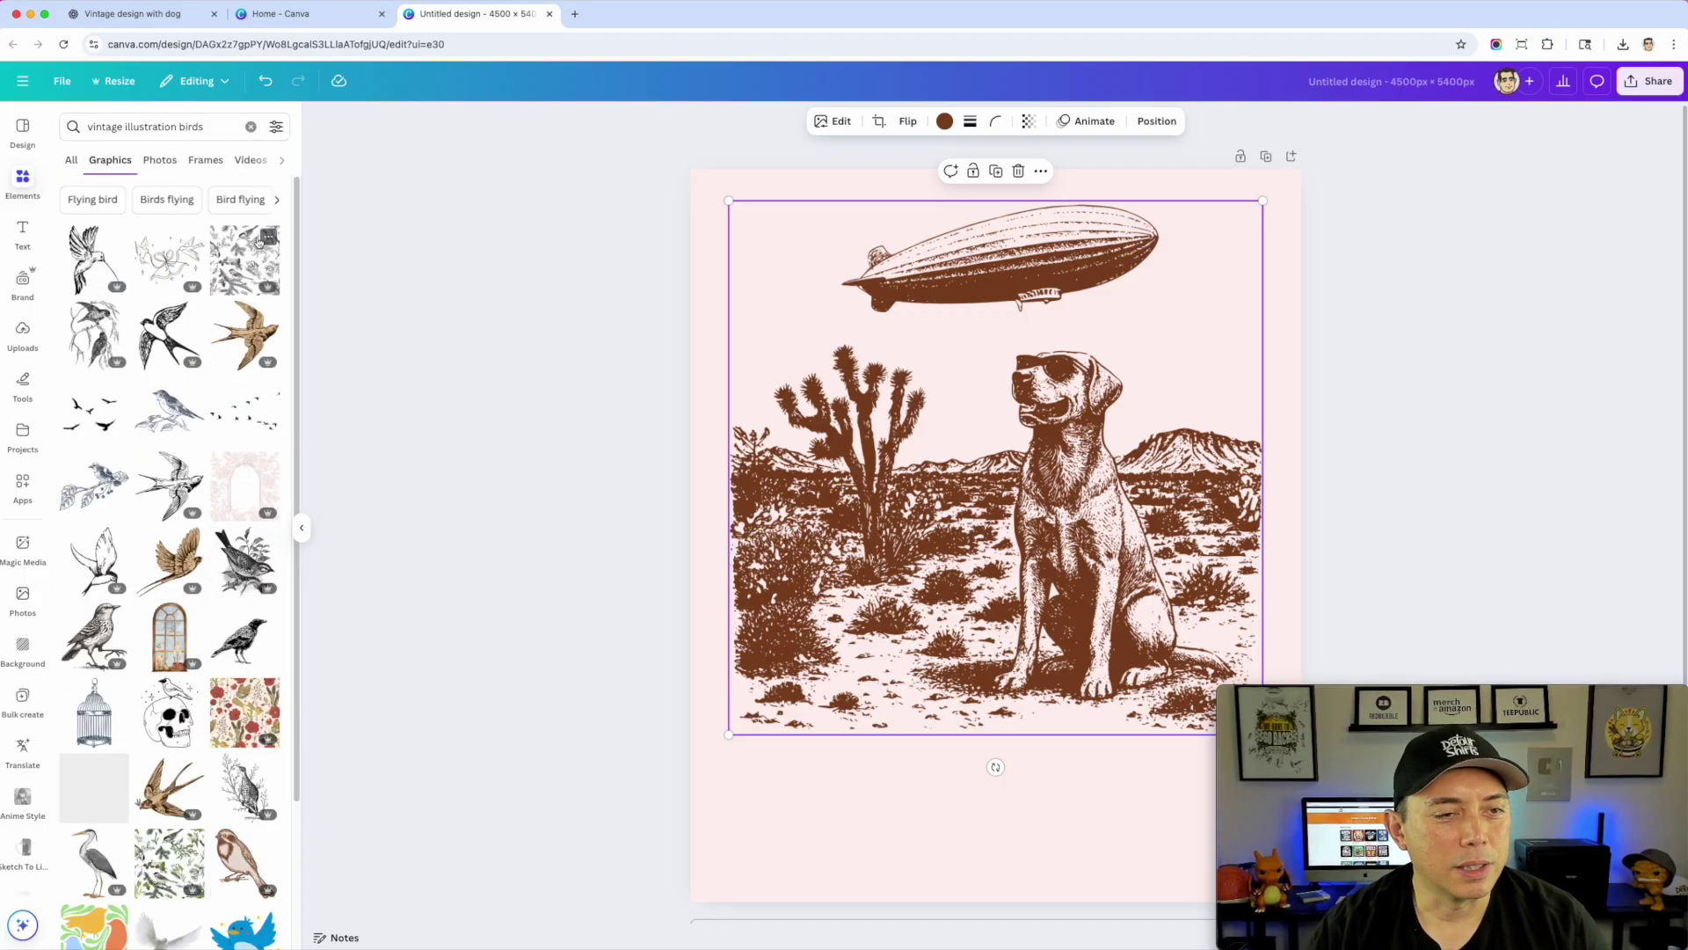
# Search the graphics for "birds" and add the first scattered flock of flying birds to the page
pyautogui.click(122, 129)
pyautogui.press('Escape')
pyautogui.tripleClick(178, 127)
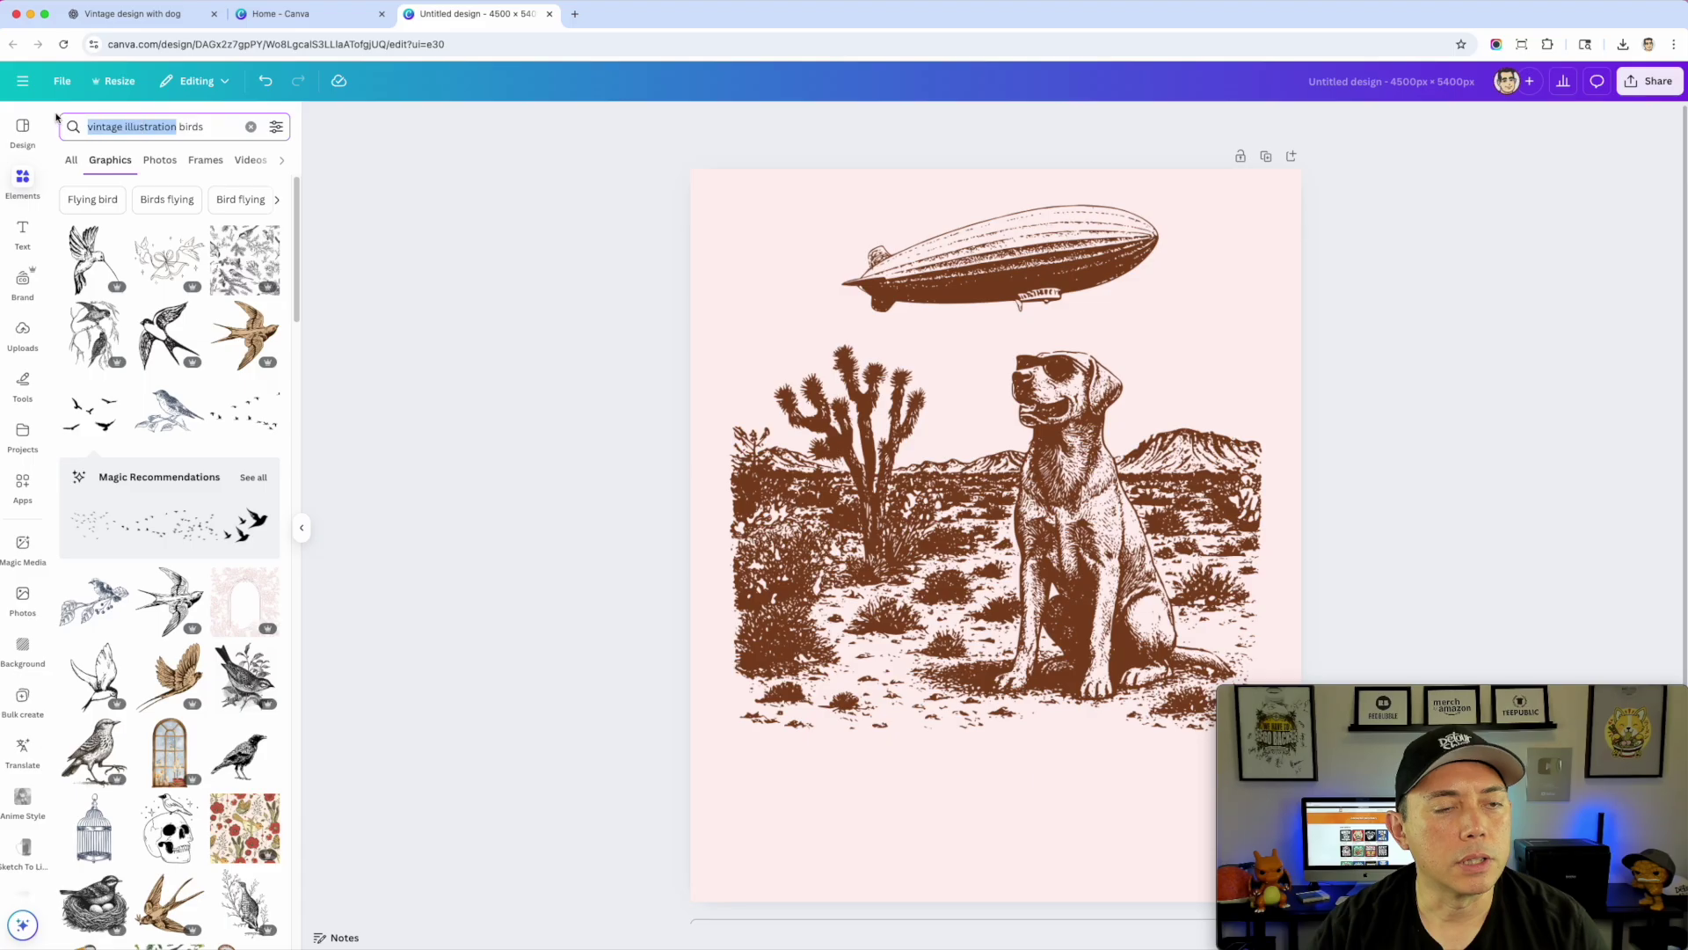
pyautogui.write('birds')
pyautogui.press('Return')
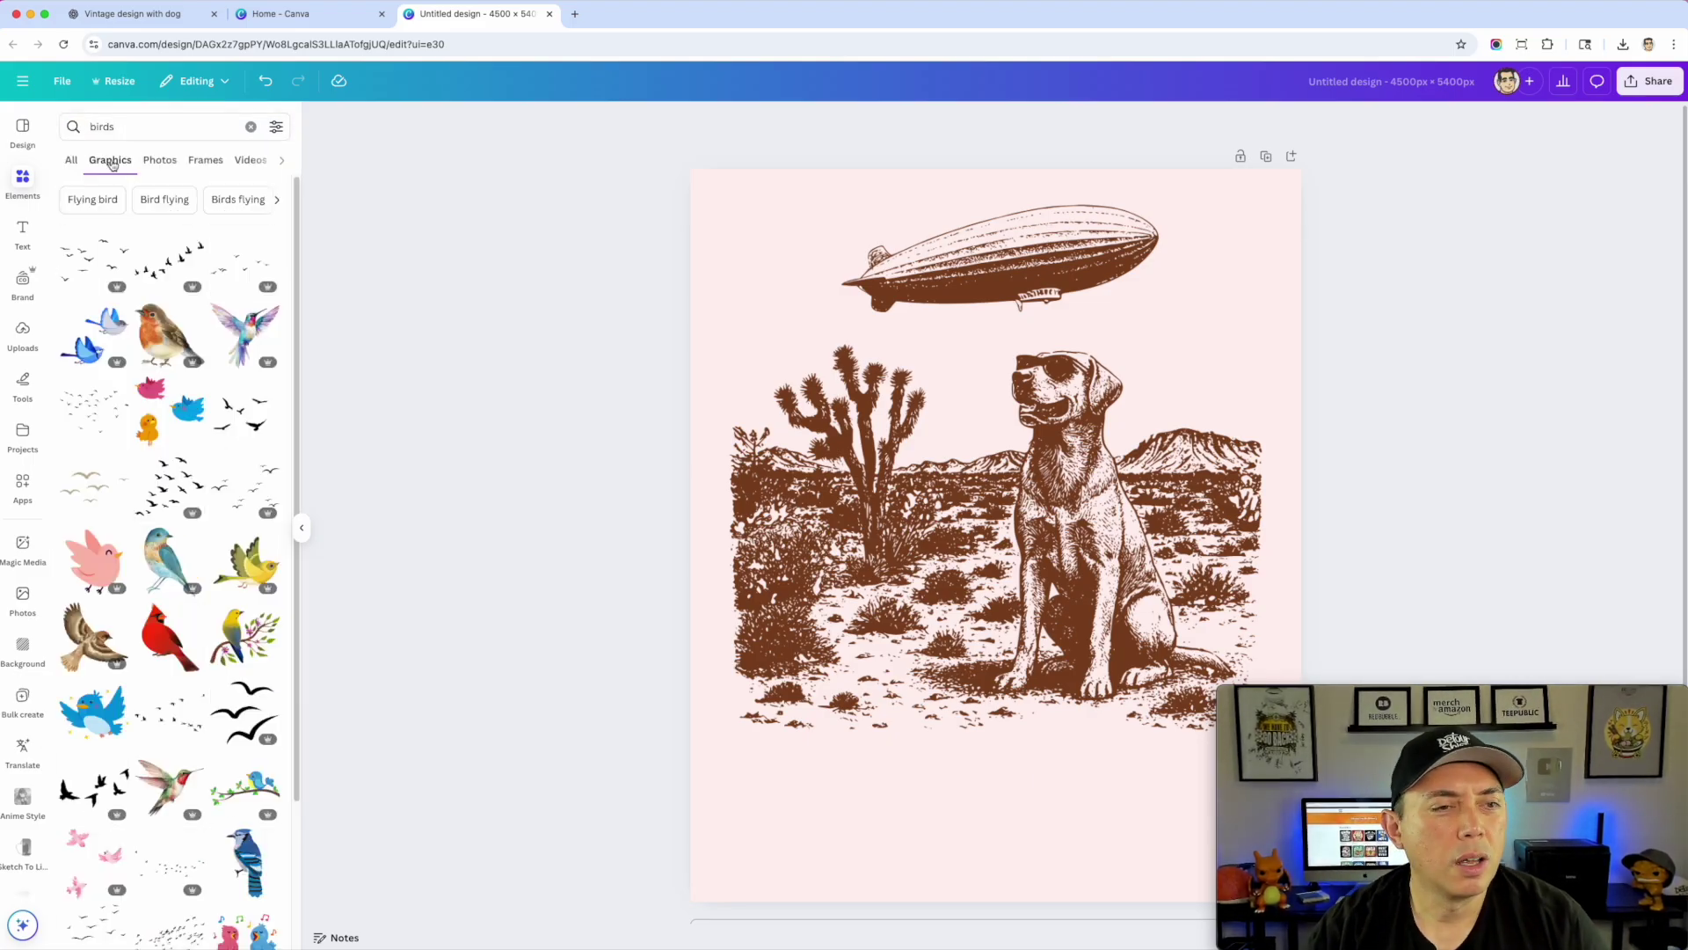
pyautogui.click(95, 256)
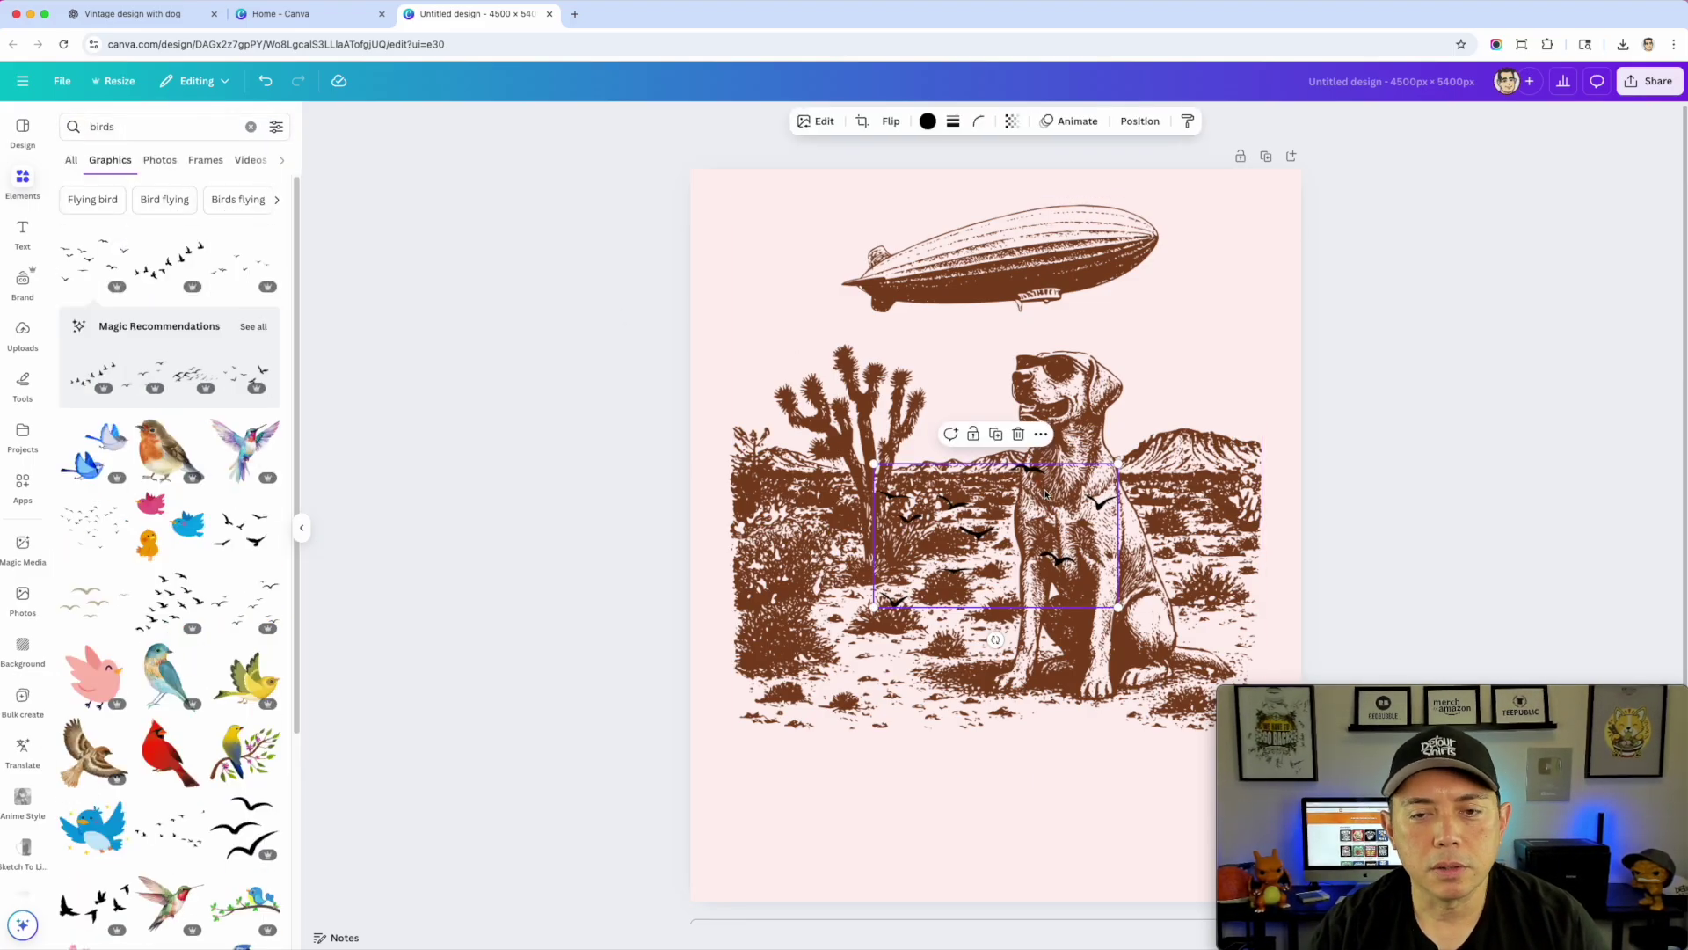
# Recolor the bird flock in the artwork's brown, shrink it, and place it in the sky above and to the right of the dog
pyautogui.click(928, 120)
pyautogui.click(146, 228)
pyautogui.moveTo(1101, 503); pyautogui.dragTo(1262, 323)
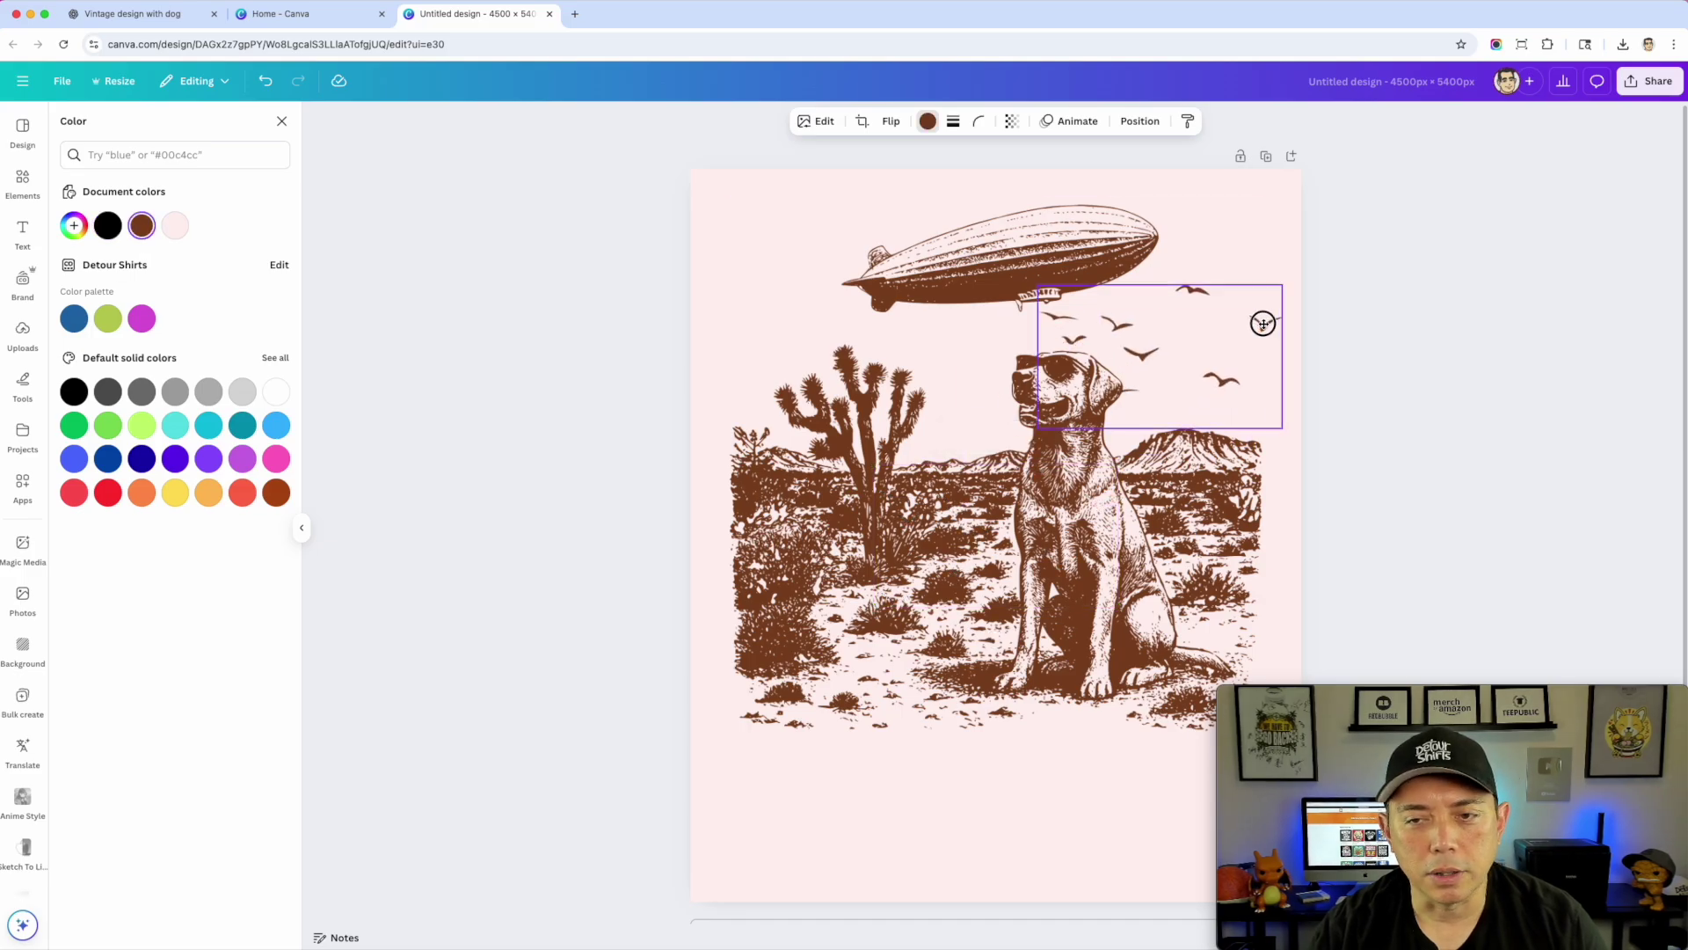
pyautogui.moveTo(1282, 428); pyautogui.dragTo(1183, 369)
pyautogui.moveTo(1133, 317); pyautogui.dragTo(1208, 310)
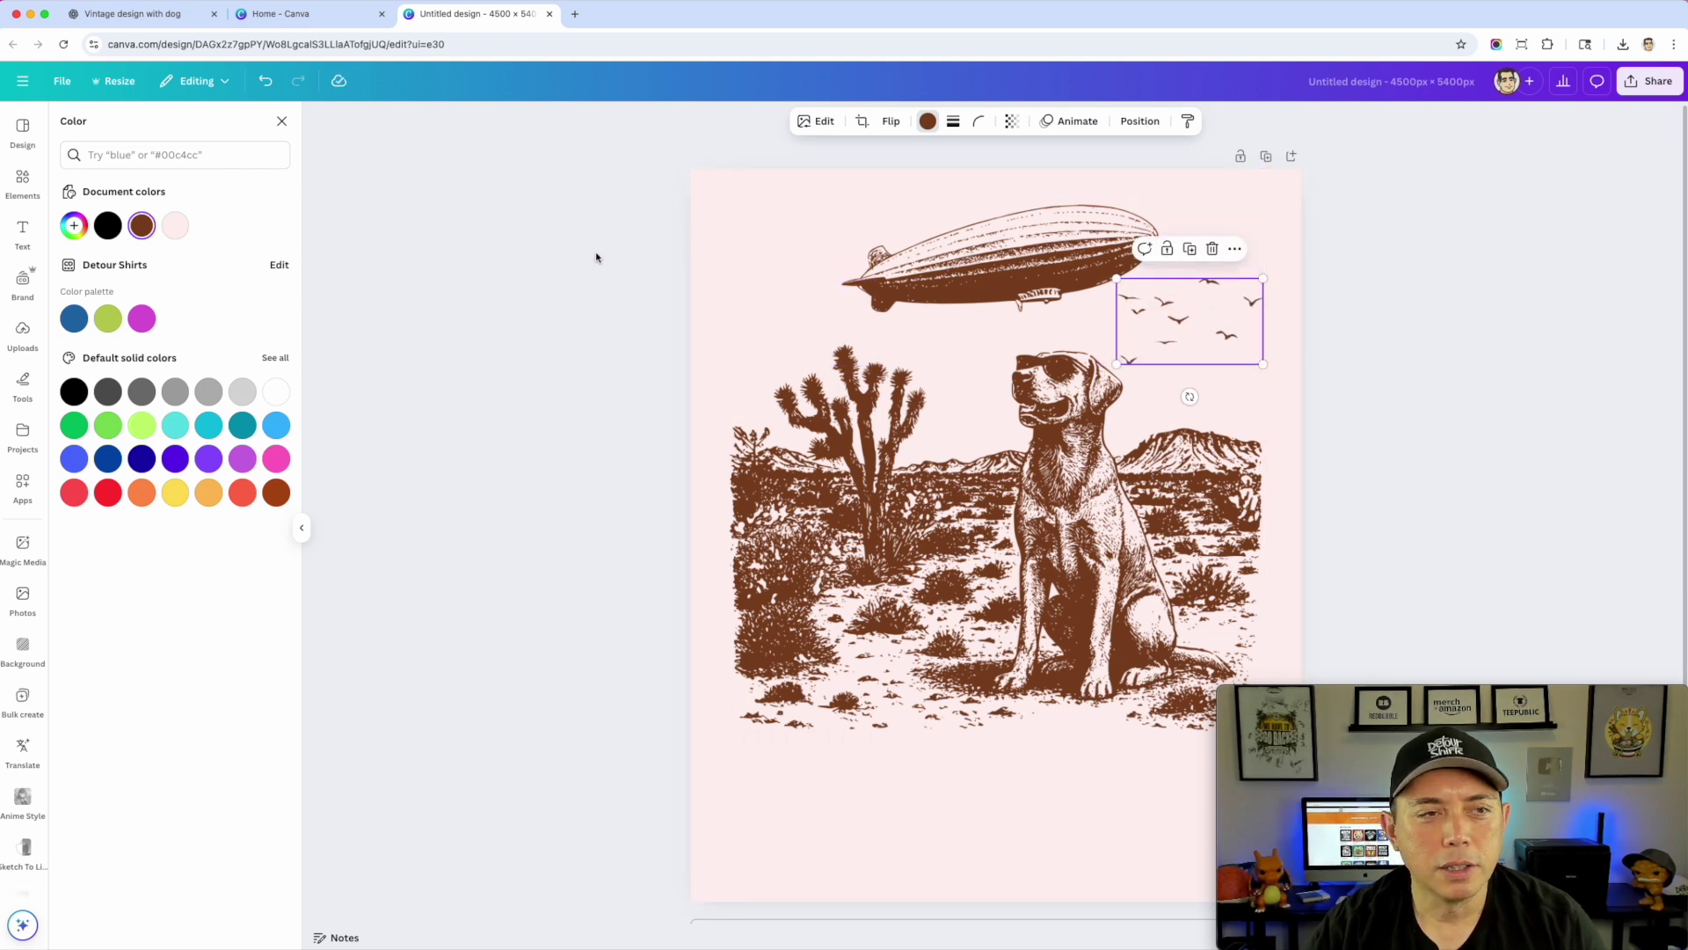
# Try a second, smaller flock of black birds in the sky beside the zeppelin's tail, then remove it
pyautogui.click(278, 128)
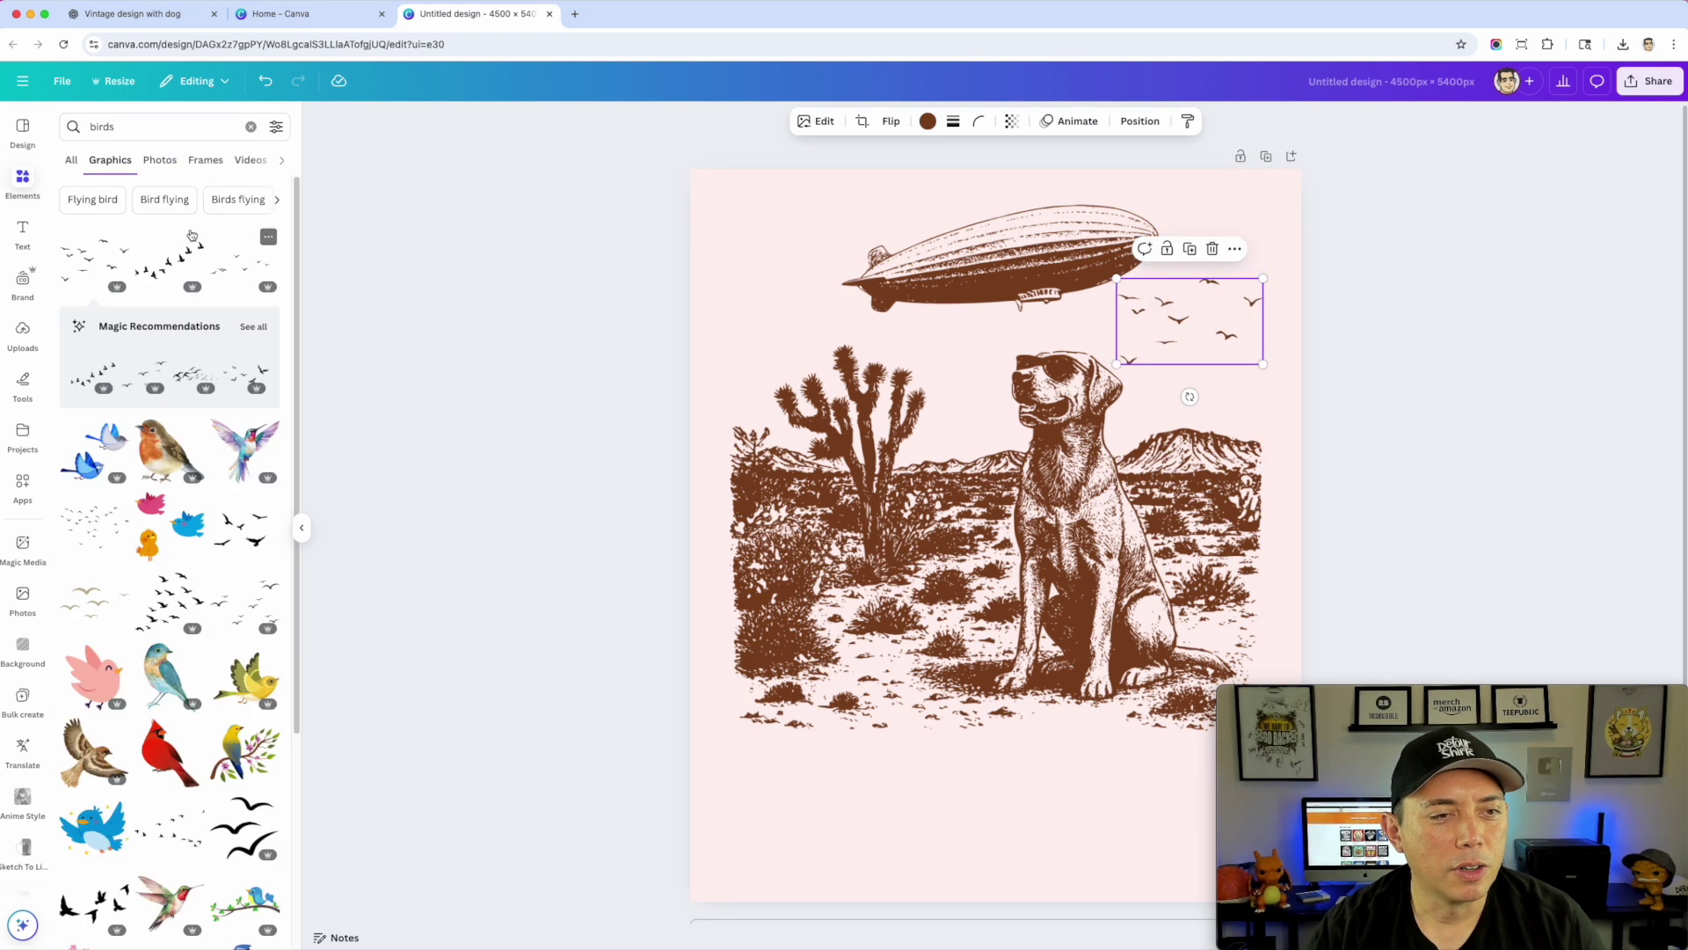
pyautogui.click(240, 379)
pyautogui.moveTo(995, 535); pyautogui.dragTo(836, 278)
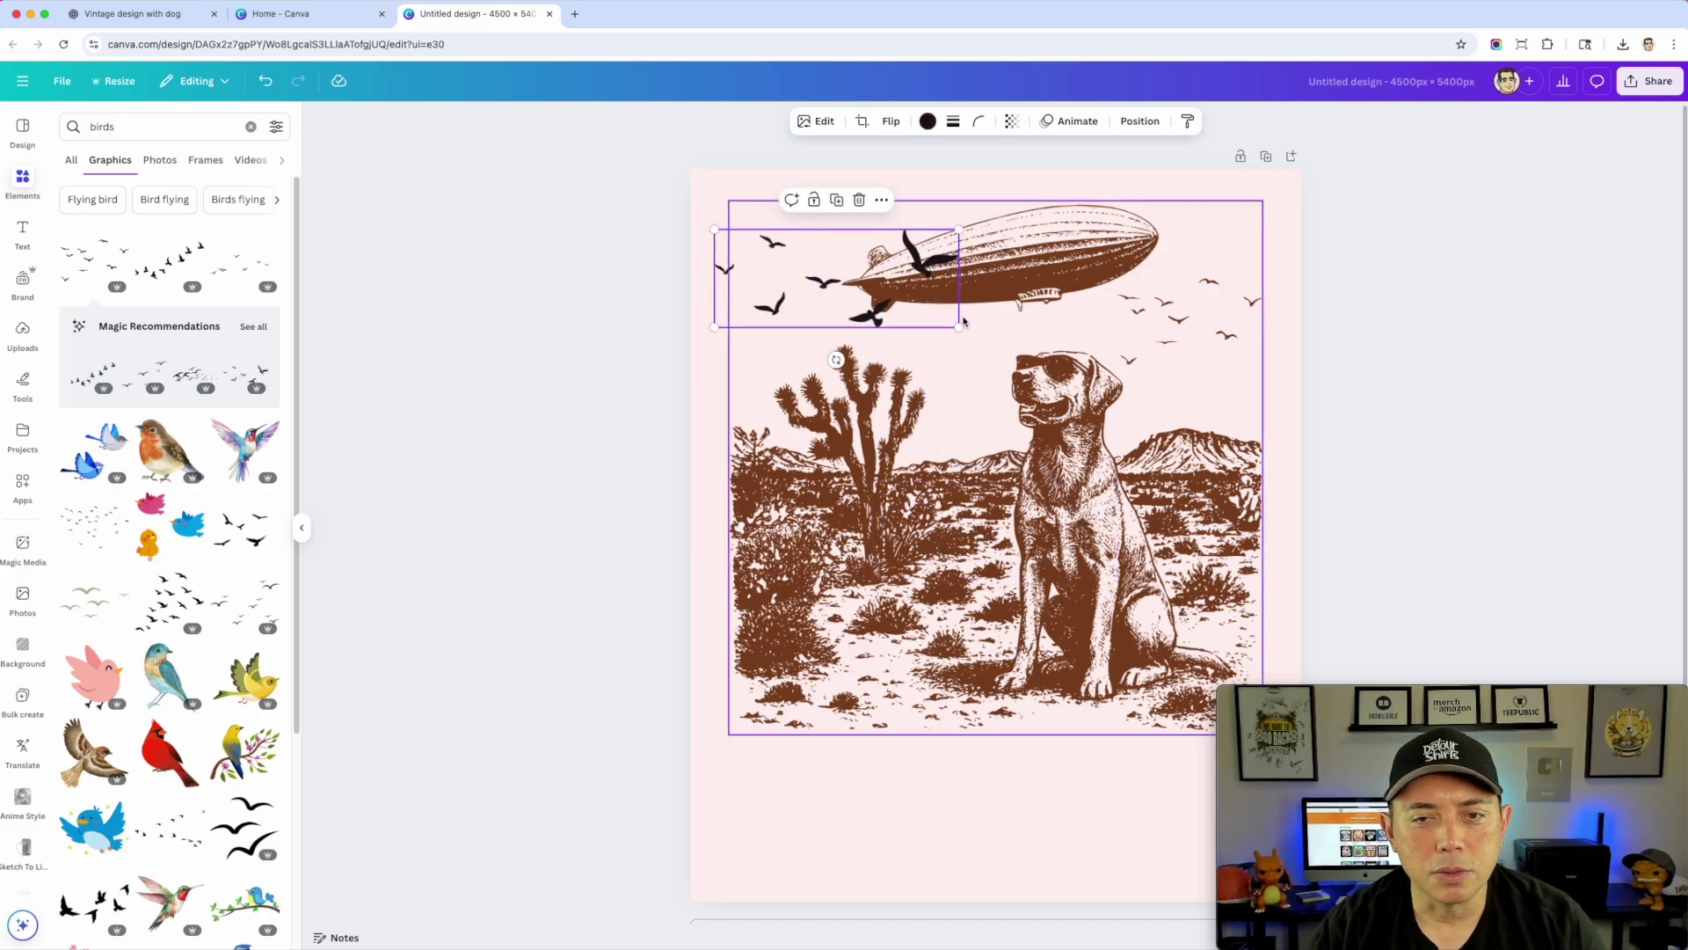
pyautogui.moveTo(960, 326); pyautogui.dragTo(829, 275)
pyautogui.moveTo(746, 241)
pyautogui.mouseDown()
pyautogui.moveTo(760, 271)
pyautogui.moveTo(768, 247)
pyautogui.mouseUp()
pyautogui.click(735, 227)
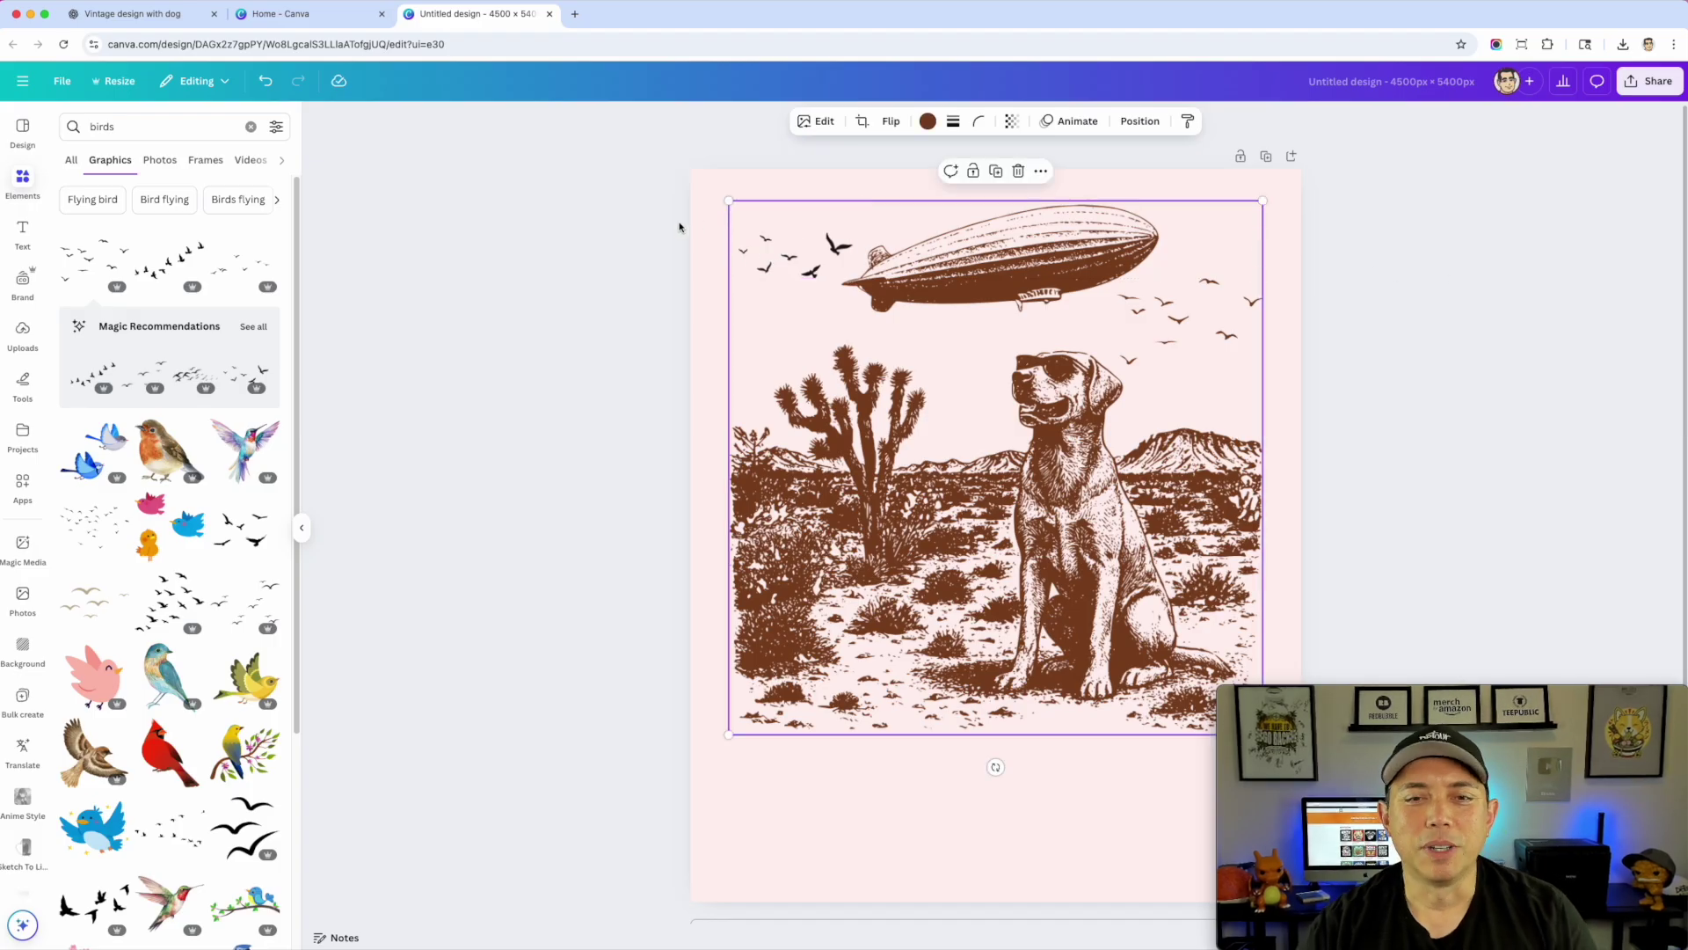
pyautogui.click(813, 264)
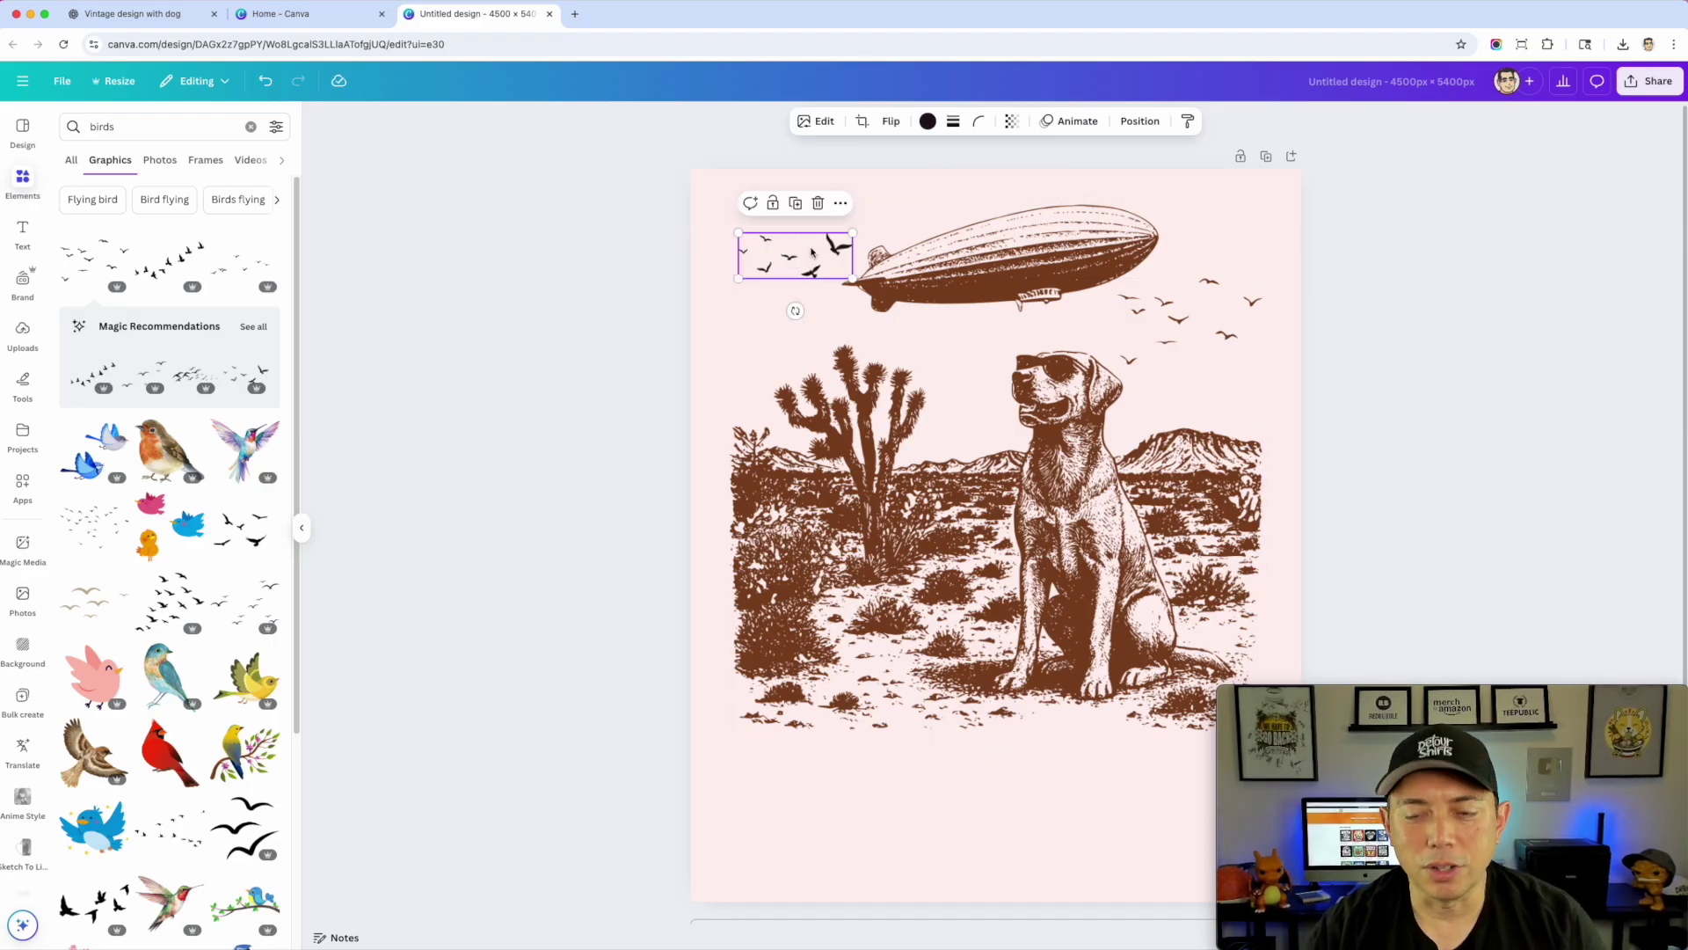
pyautogui.press('Delete')
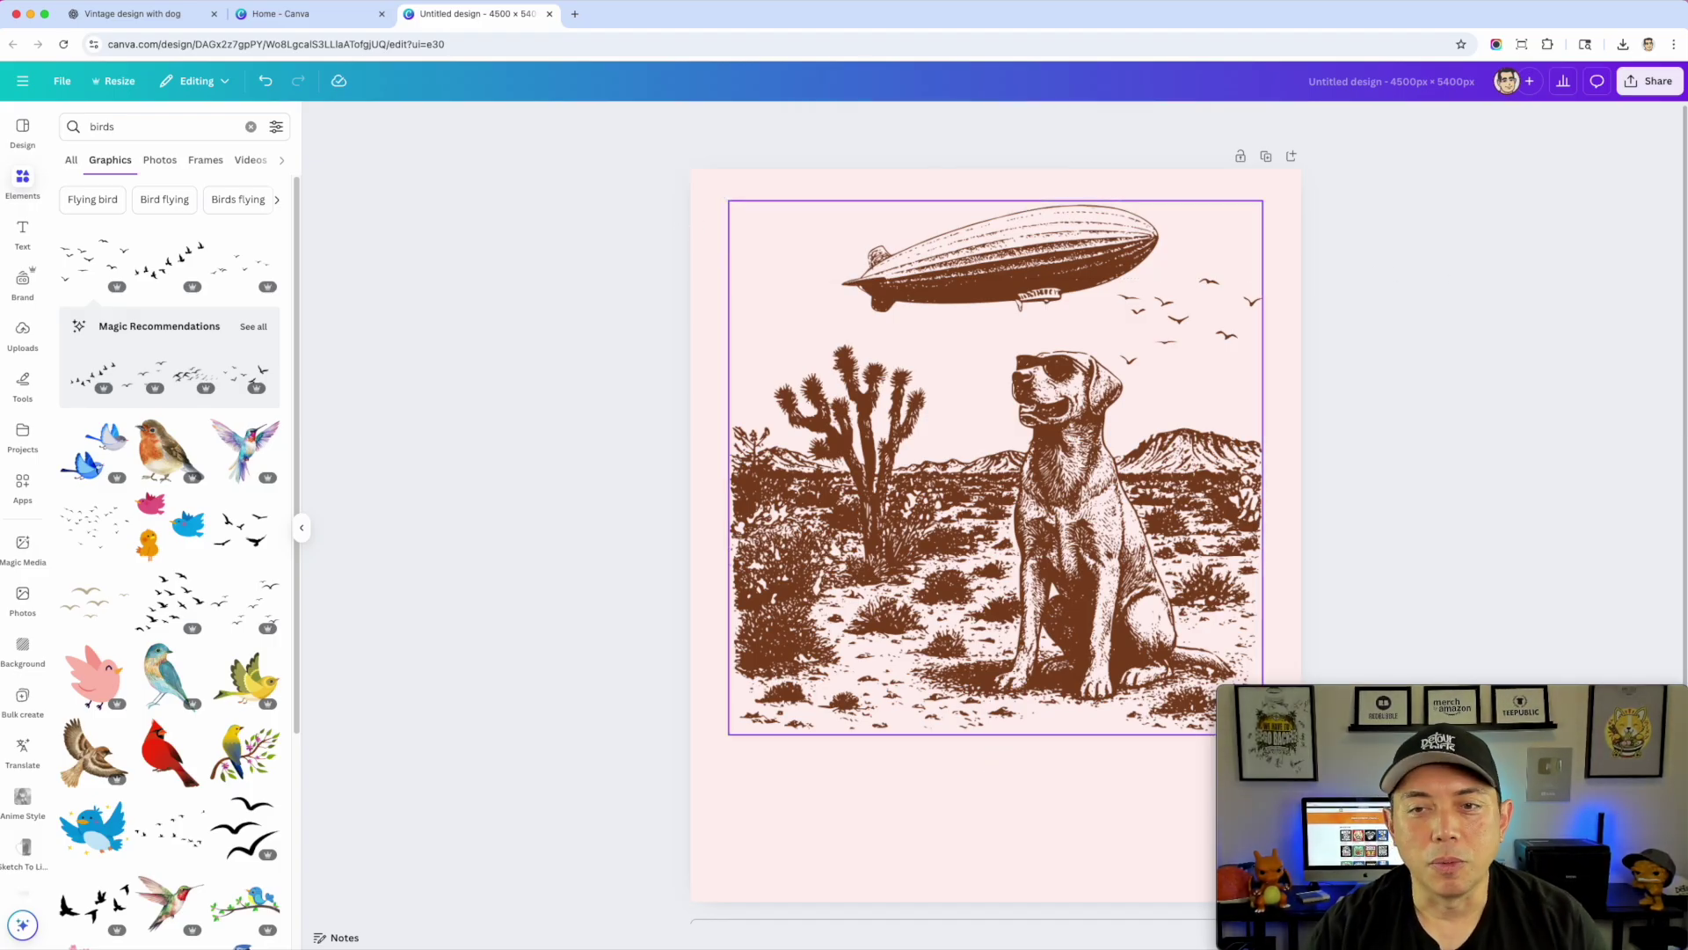
# Search the graphics for "vintage illustration ufo"
pyautogui.click(168, 127)
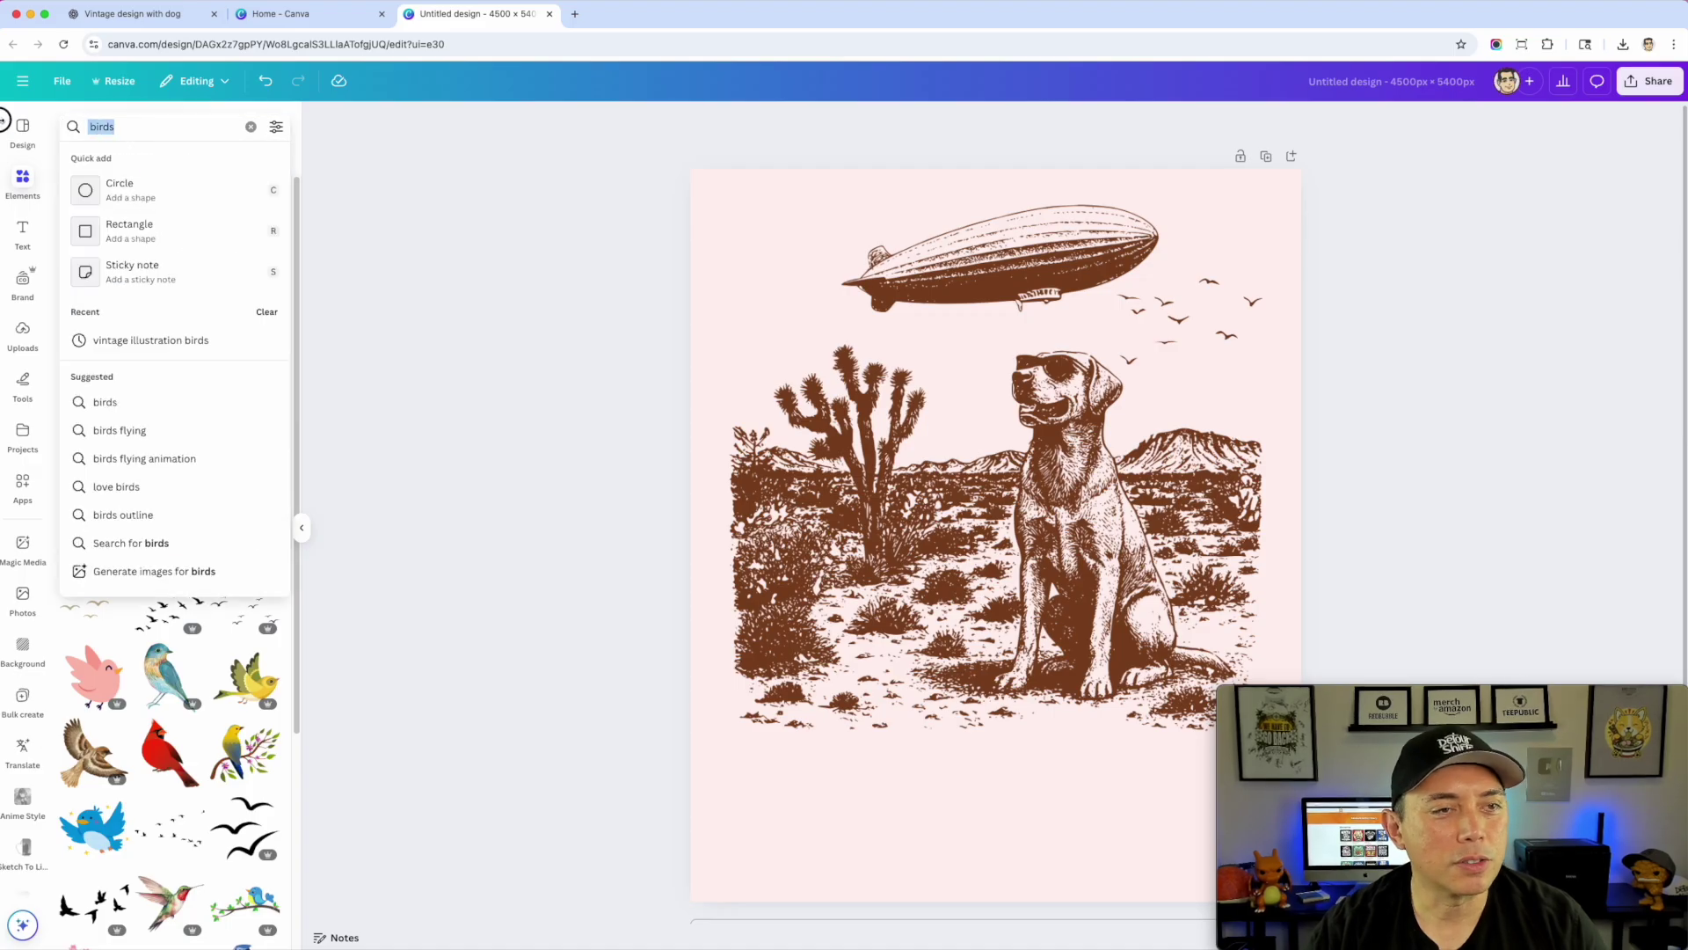
pyautogui.write('vina')
pyautogui.press('BackSpace')
pyautogui.write('tage illustration ufo')
pyautogui.press('Return')
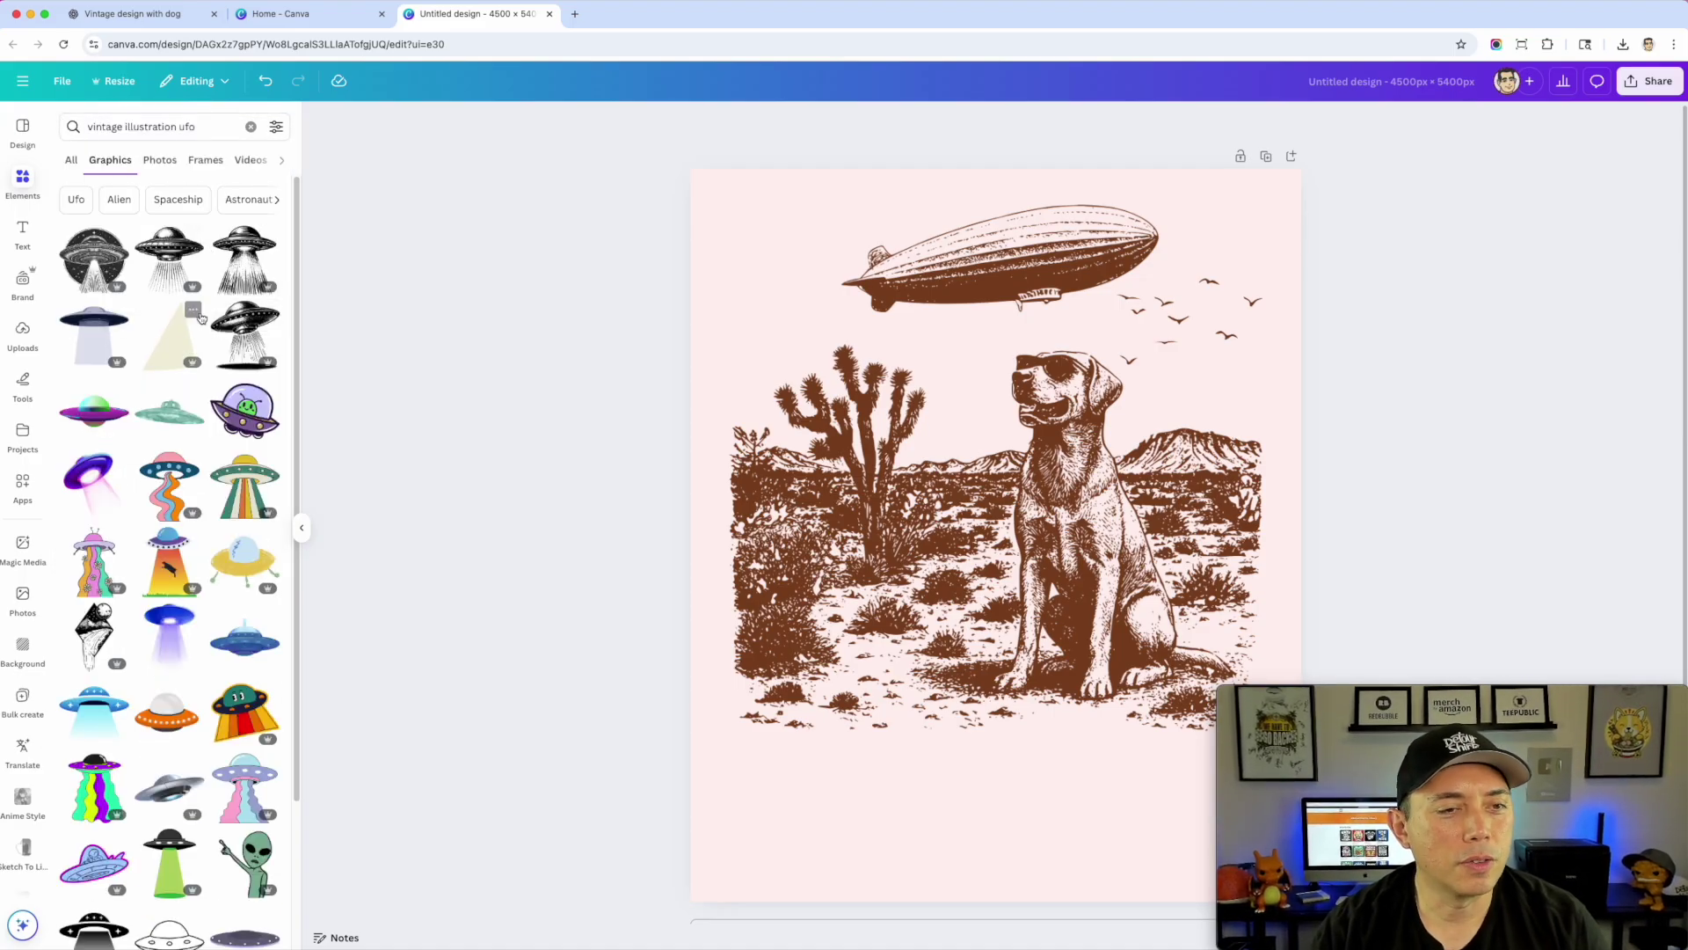
# Try out the tilted black UFO, the green saucer and the grey saucer on the page, removing each one
pyautogui.click(244, 332)
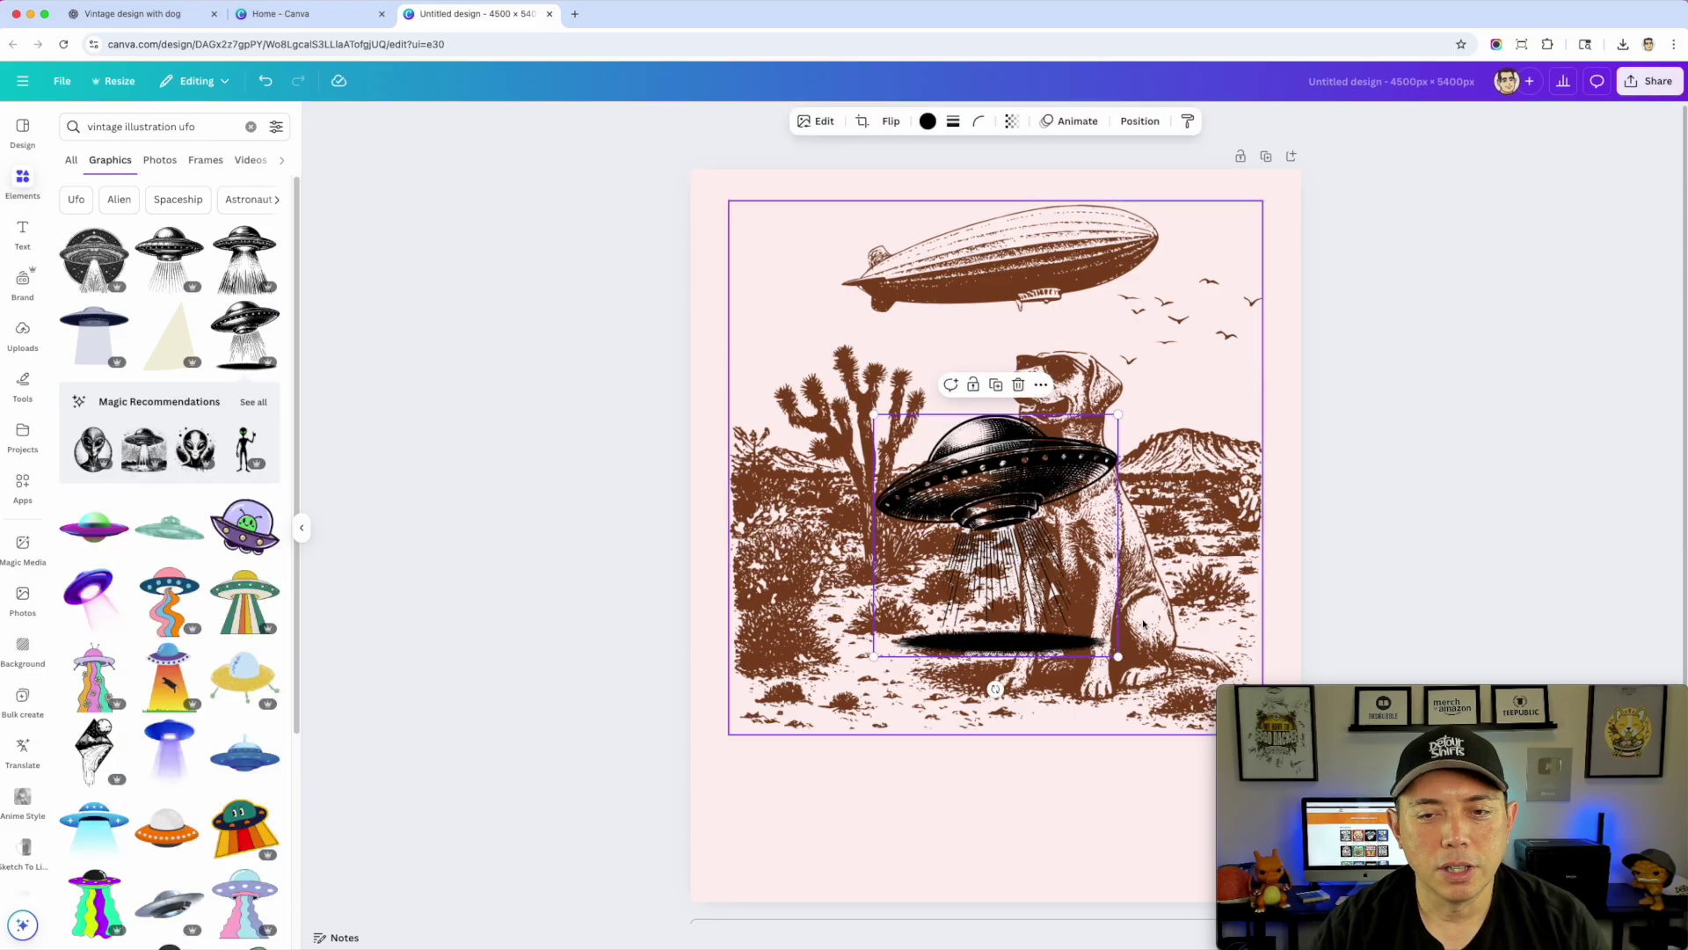
pyautogui.press('Delete')
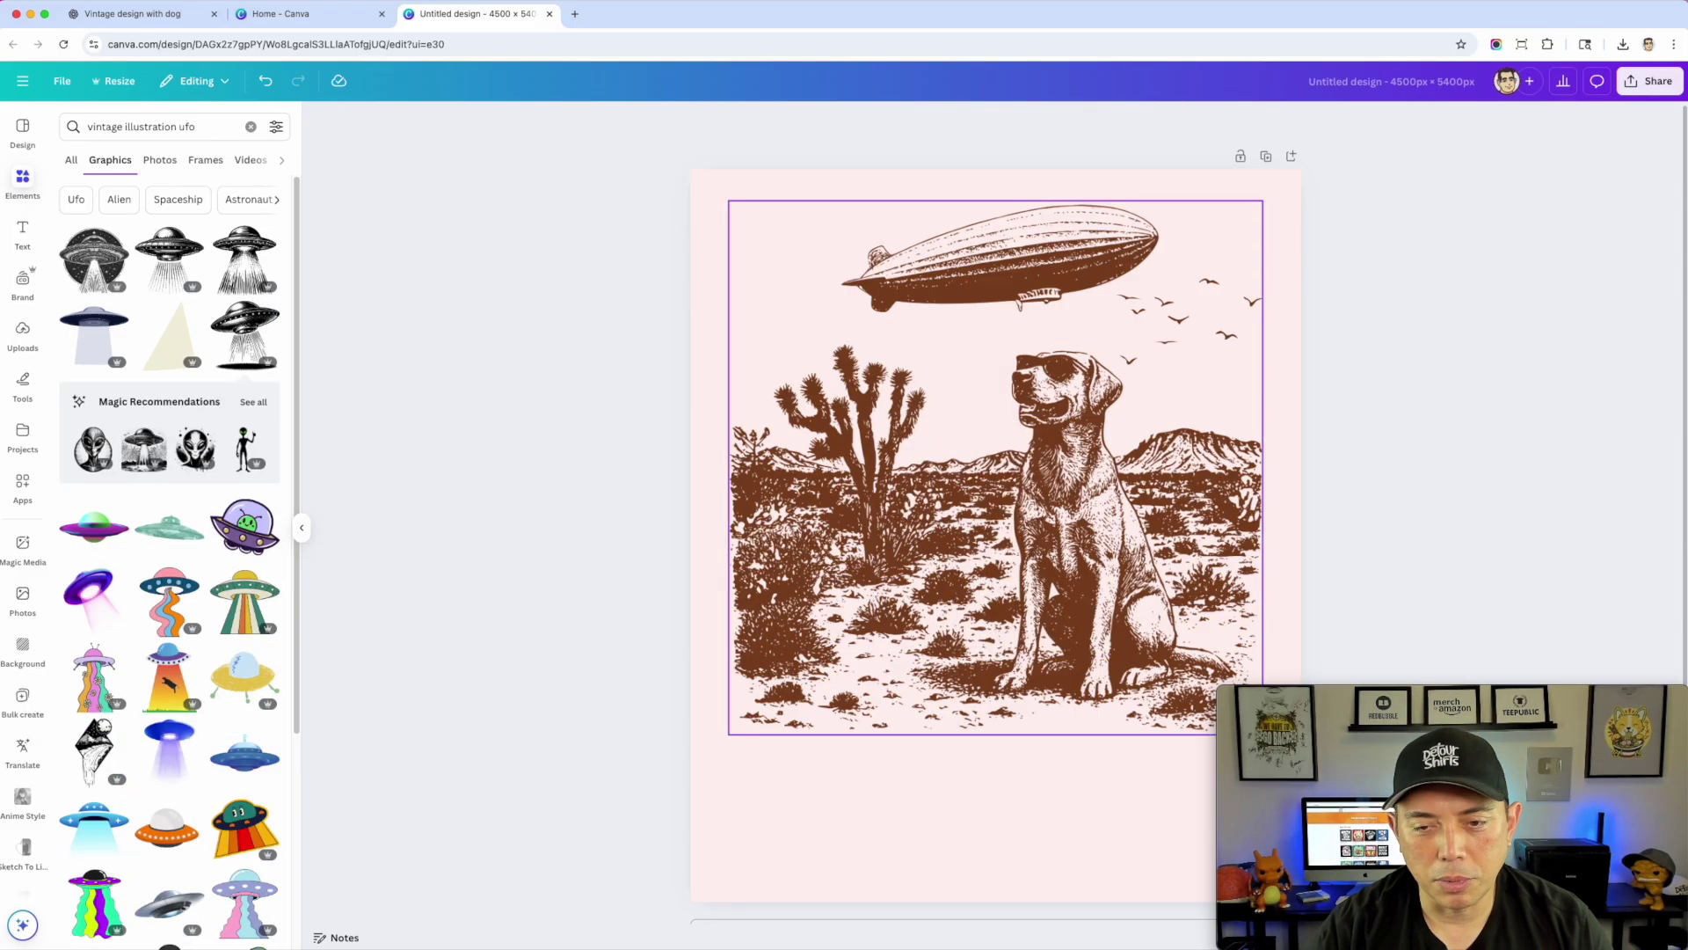
pyautogui.scroll(-2, 175, 265)
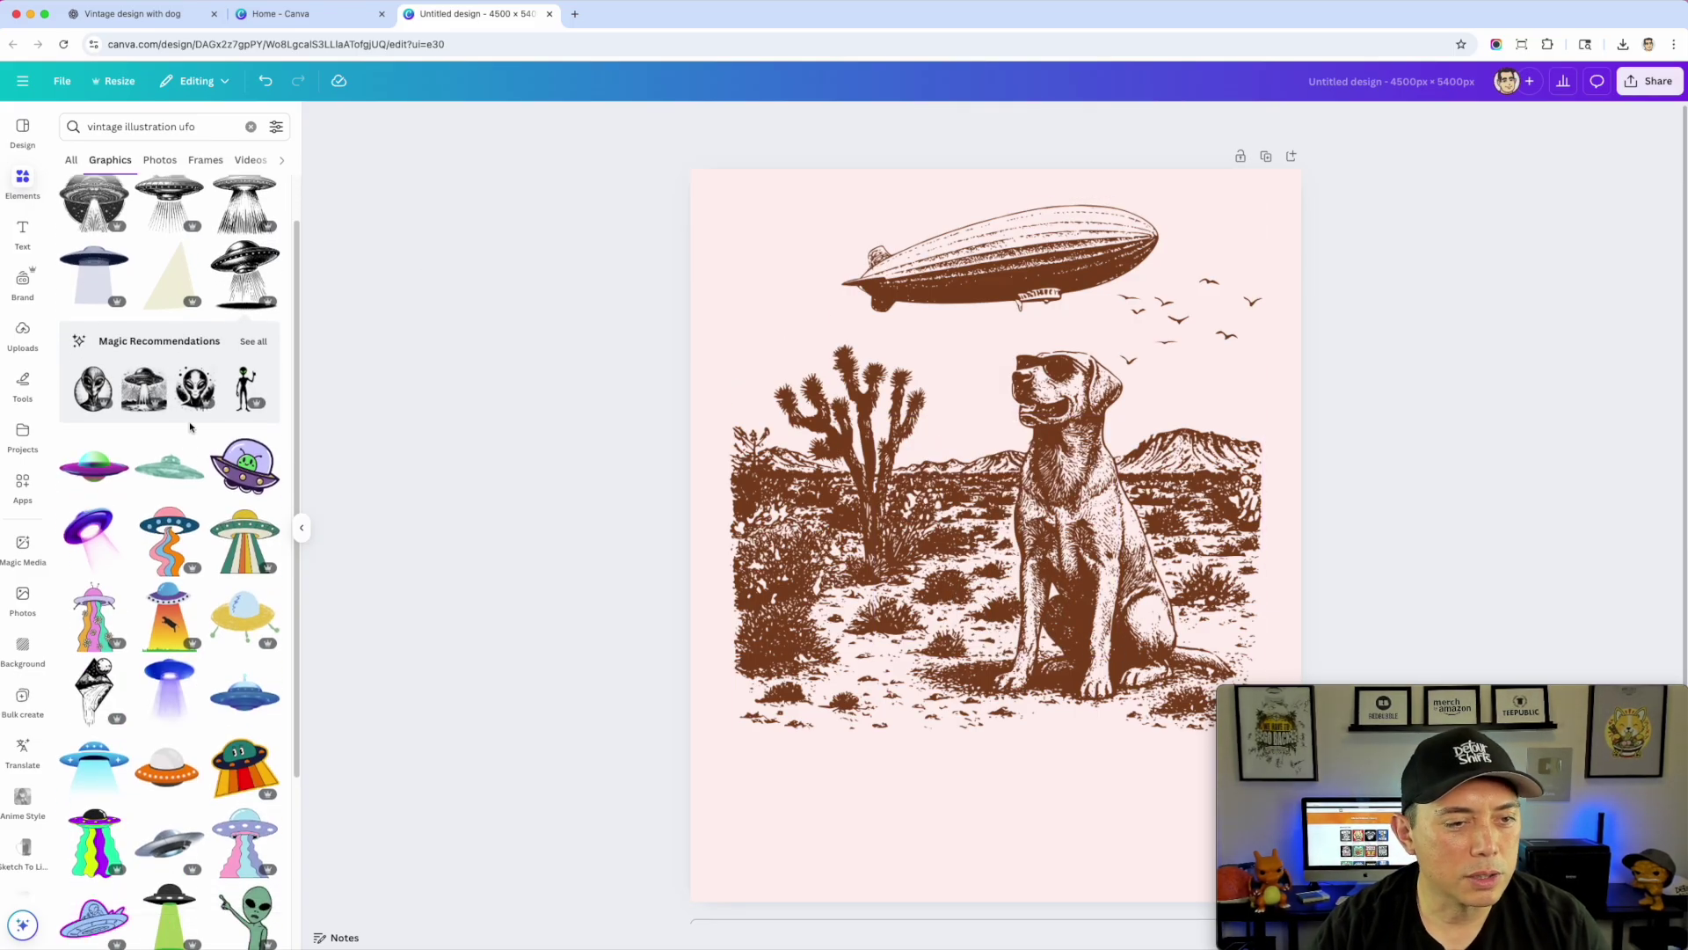
pyautogui.click(168, 467)
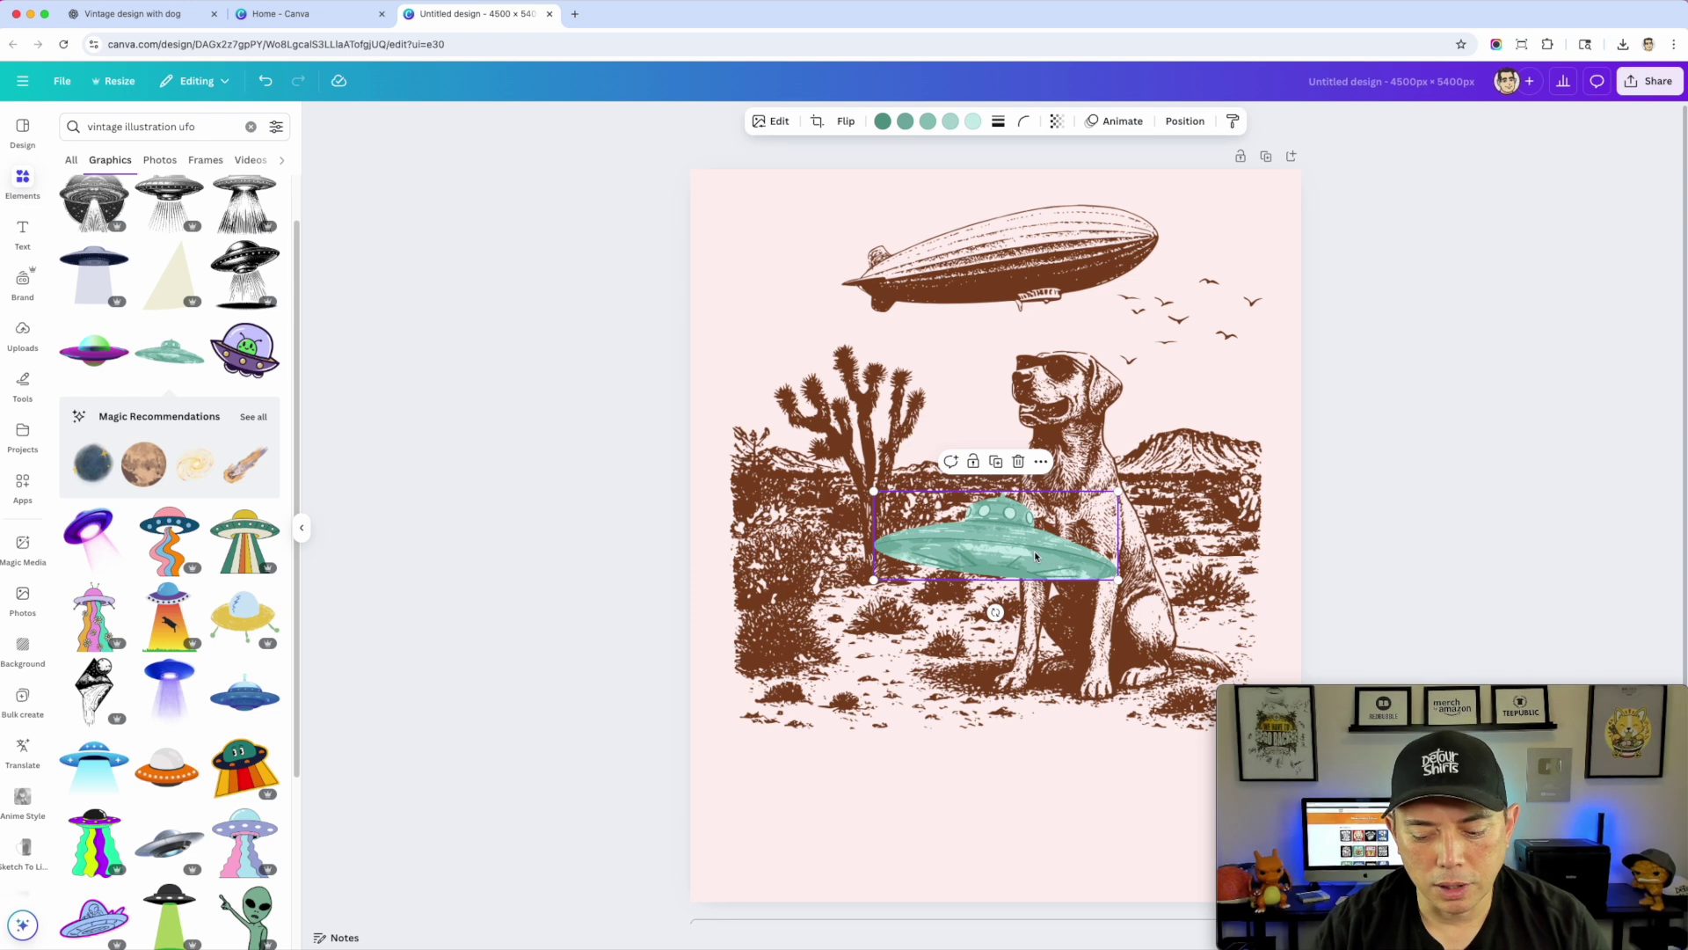
pyautogui.press('Delete')
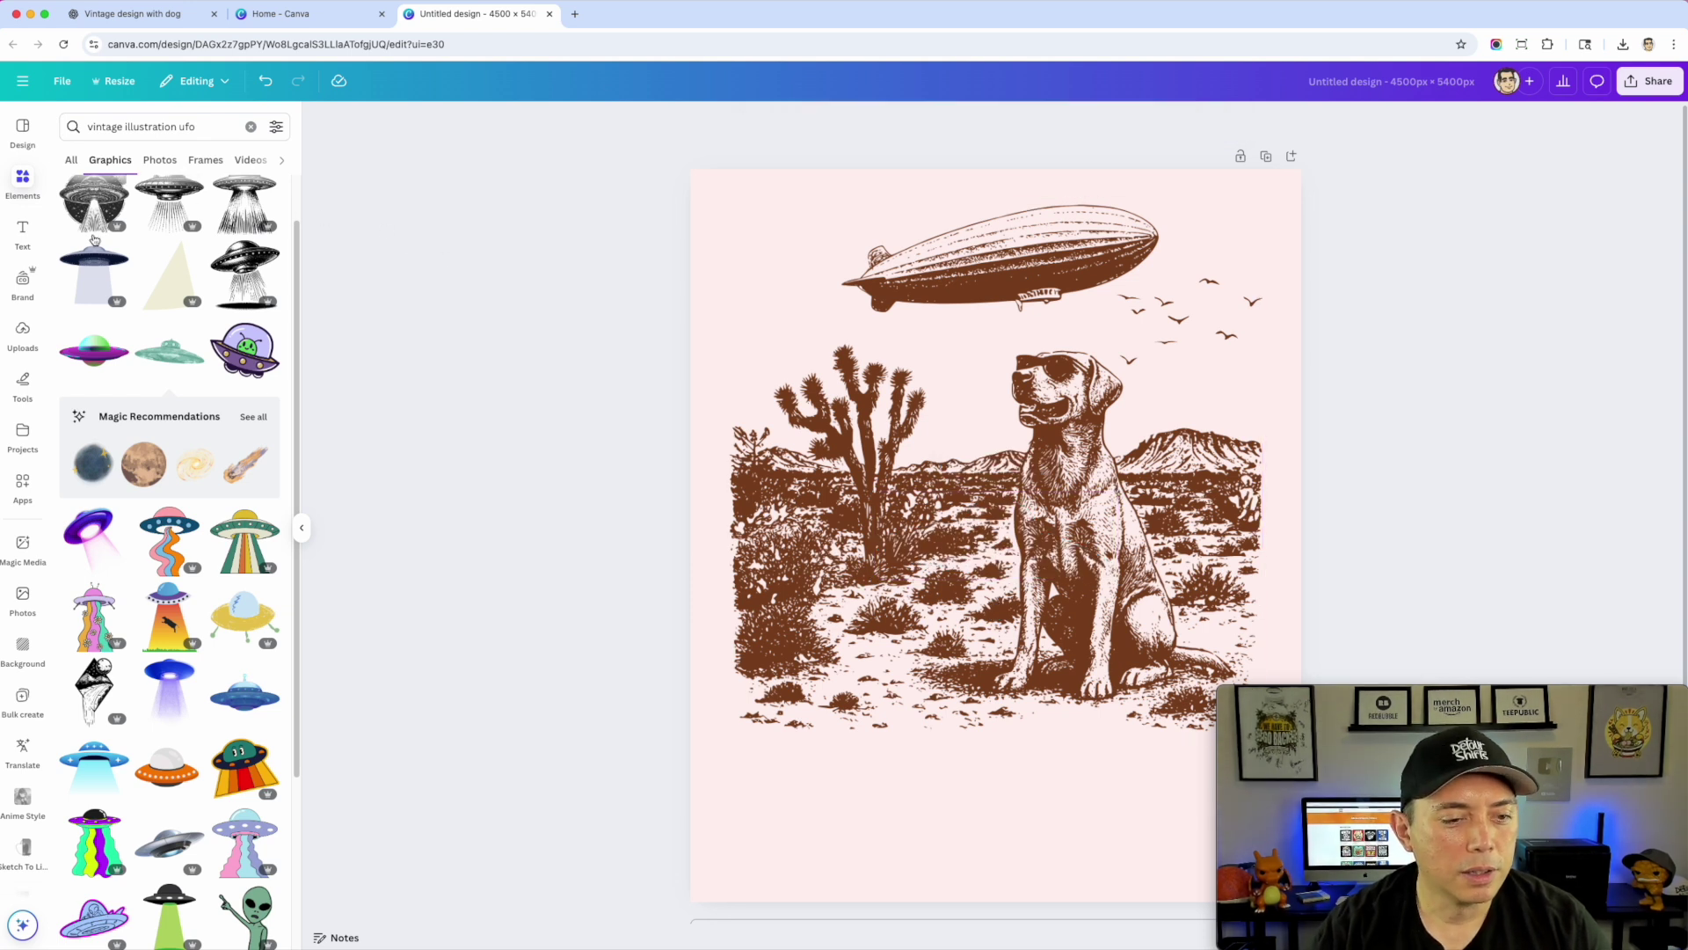
pyautogui.scroll(2, 95, 239)
pyautogui.scroll(-1, 153, 426)
pyautogui.click(169, 869)
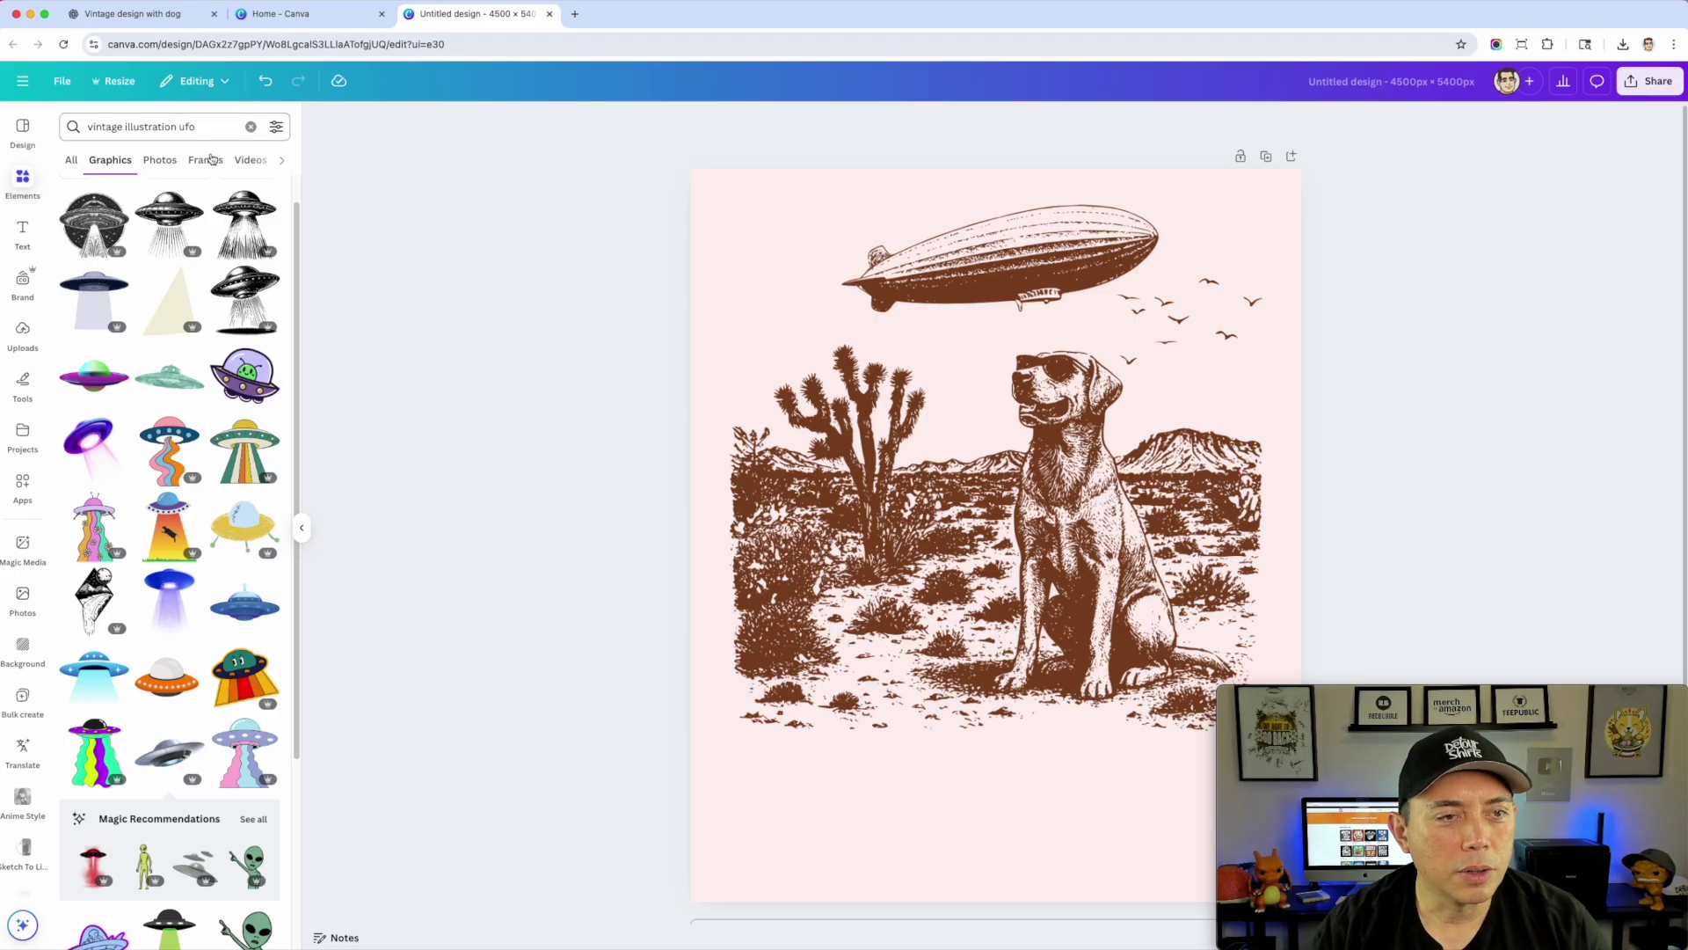
# Try a shrunken black UFO with a dotted light beam in the sky around the zeppelin, then remove it
pyautogui.click(168, 219)
pyautogui.moveTo(1016, 437); pyautogui.dragTo(930, 280)
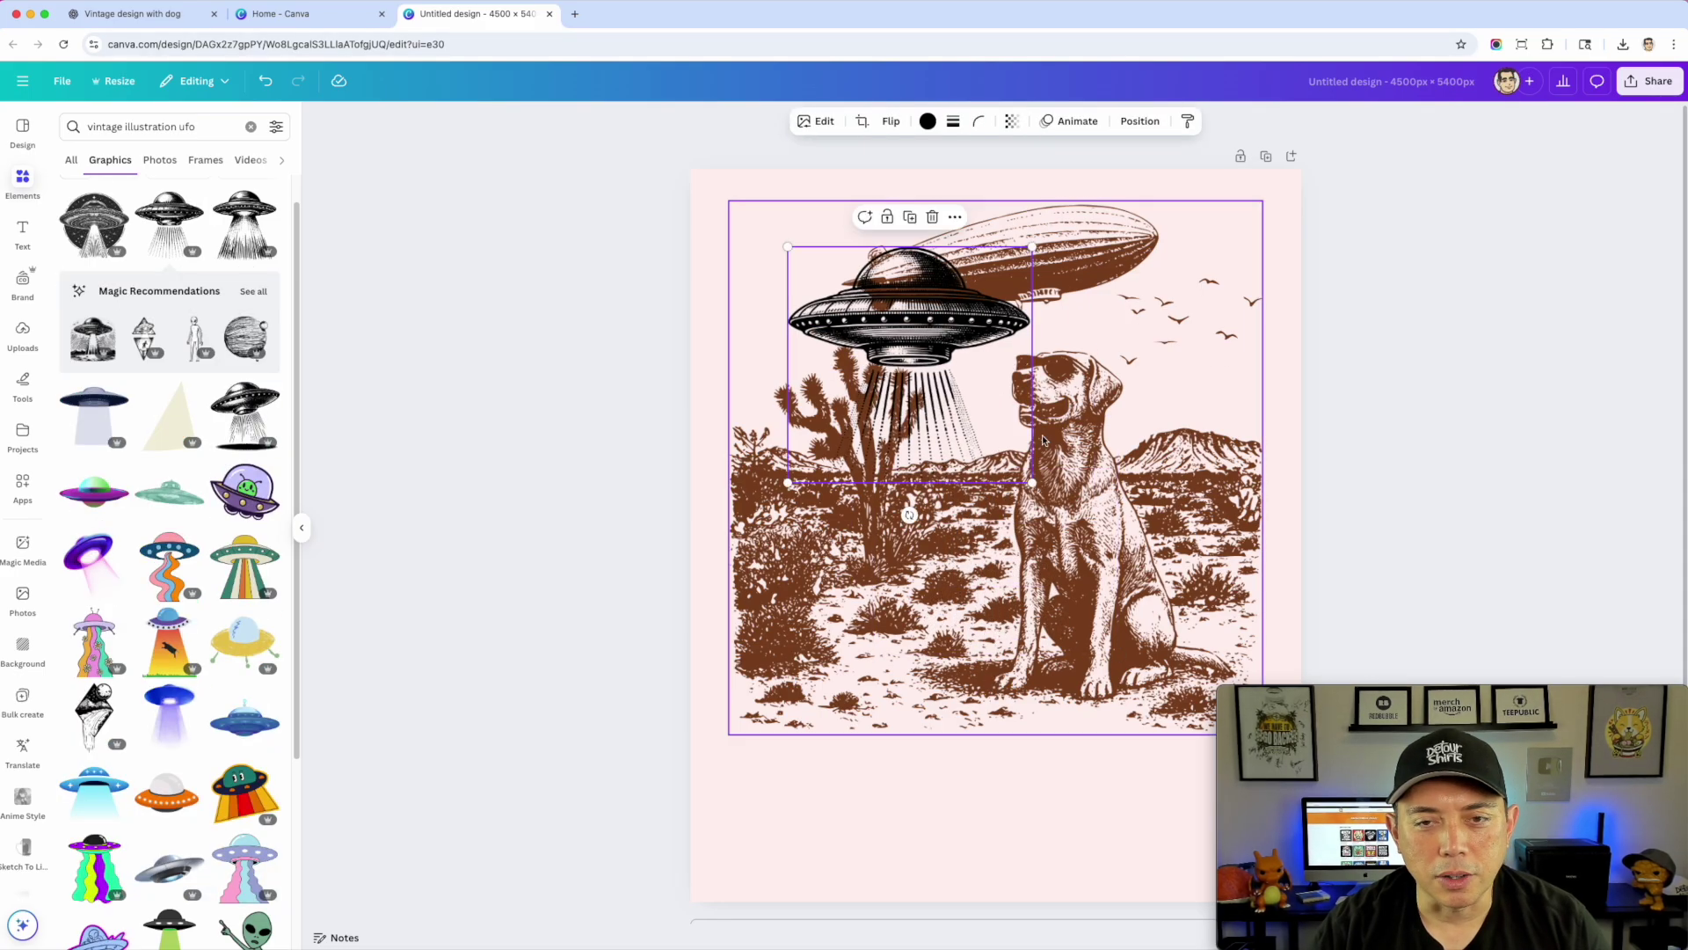
pyautogui.moveTo(1033, 483); pyautogui.dragTo(820, 422)
pyautogui.moveTo(796, 304); pyautogui.dragTo(1198, 309)
pyautogui.press('Delete')
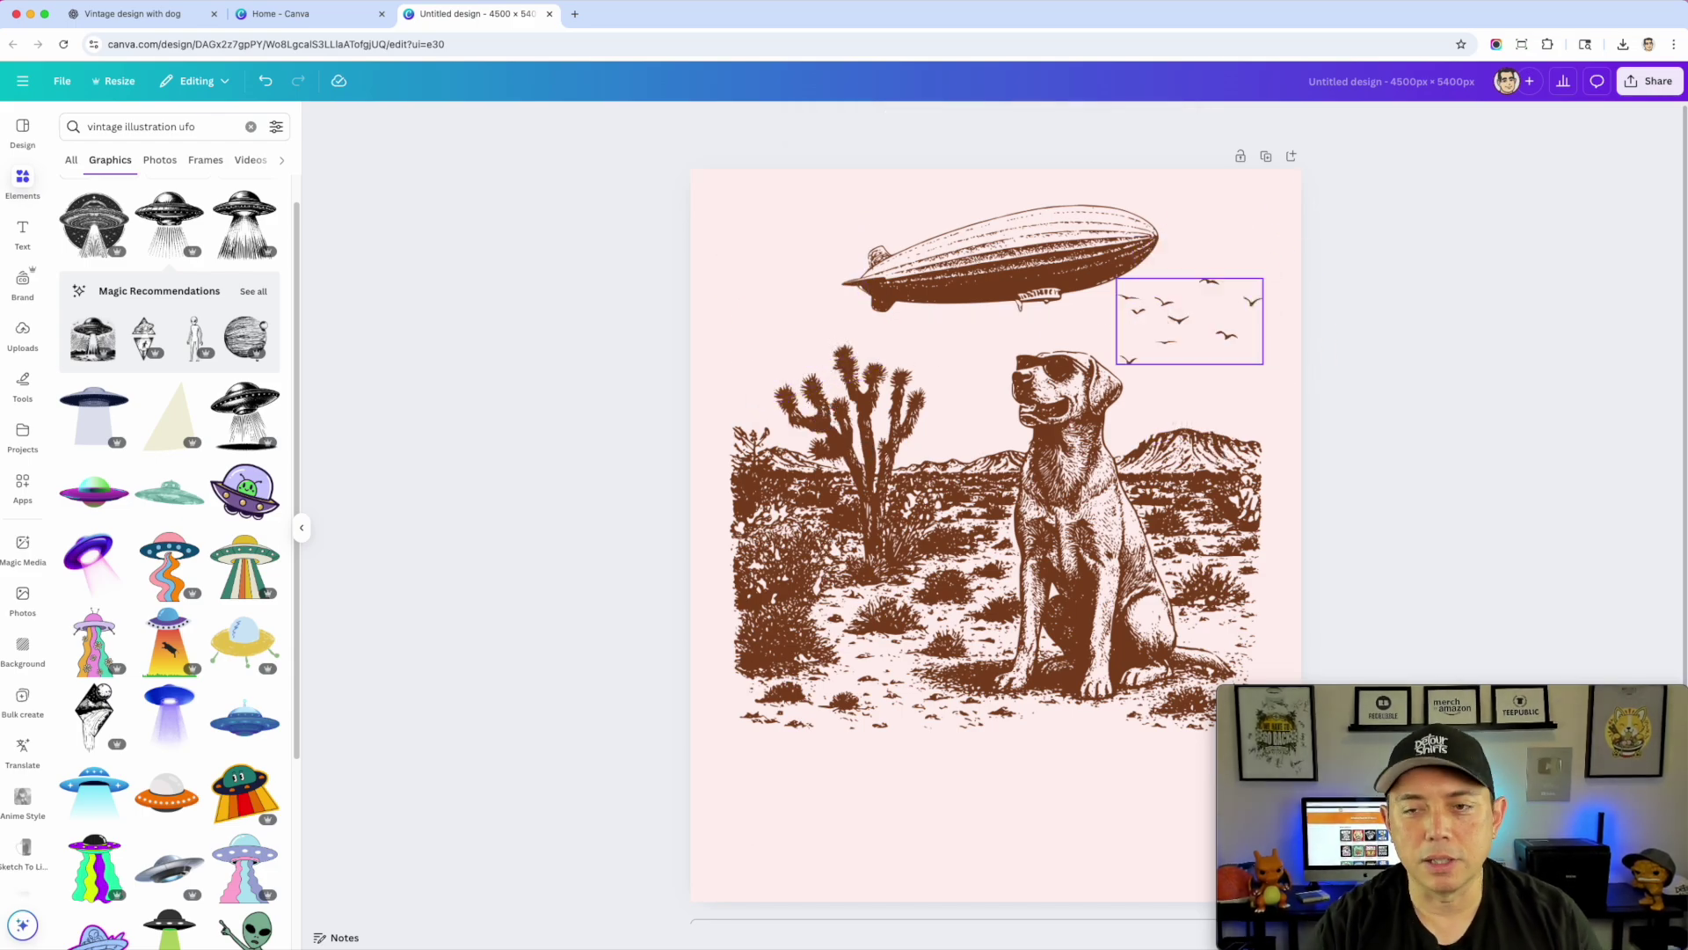
# Flip the bird flock horizontally and move it slightly down, closer to the dog's head
pyautogui.click(1240, 360)
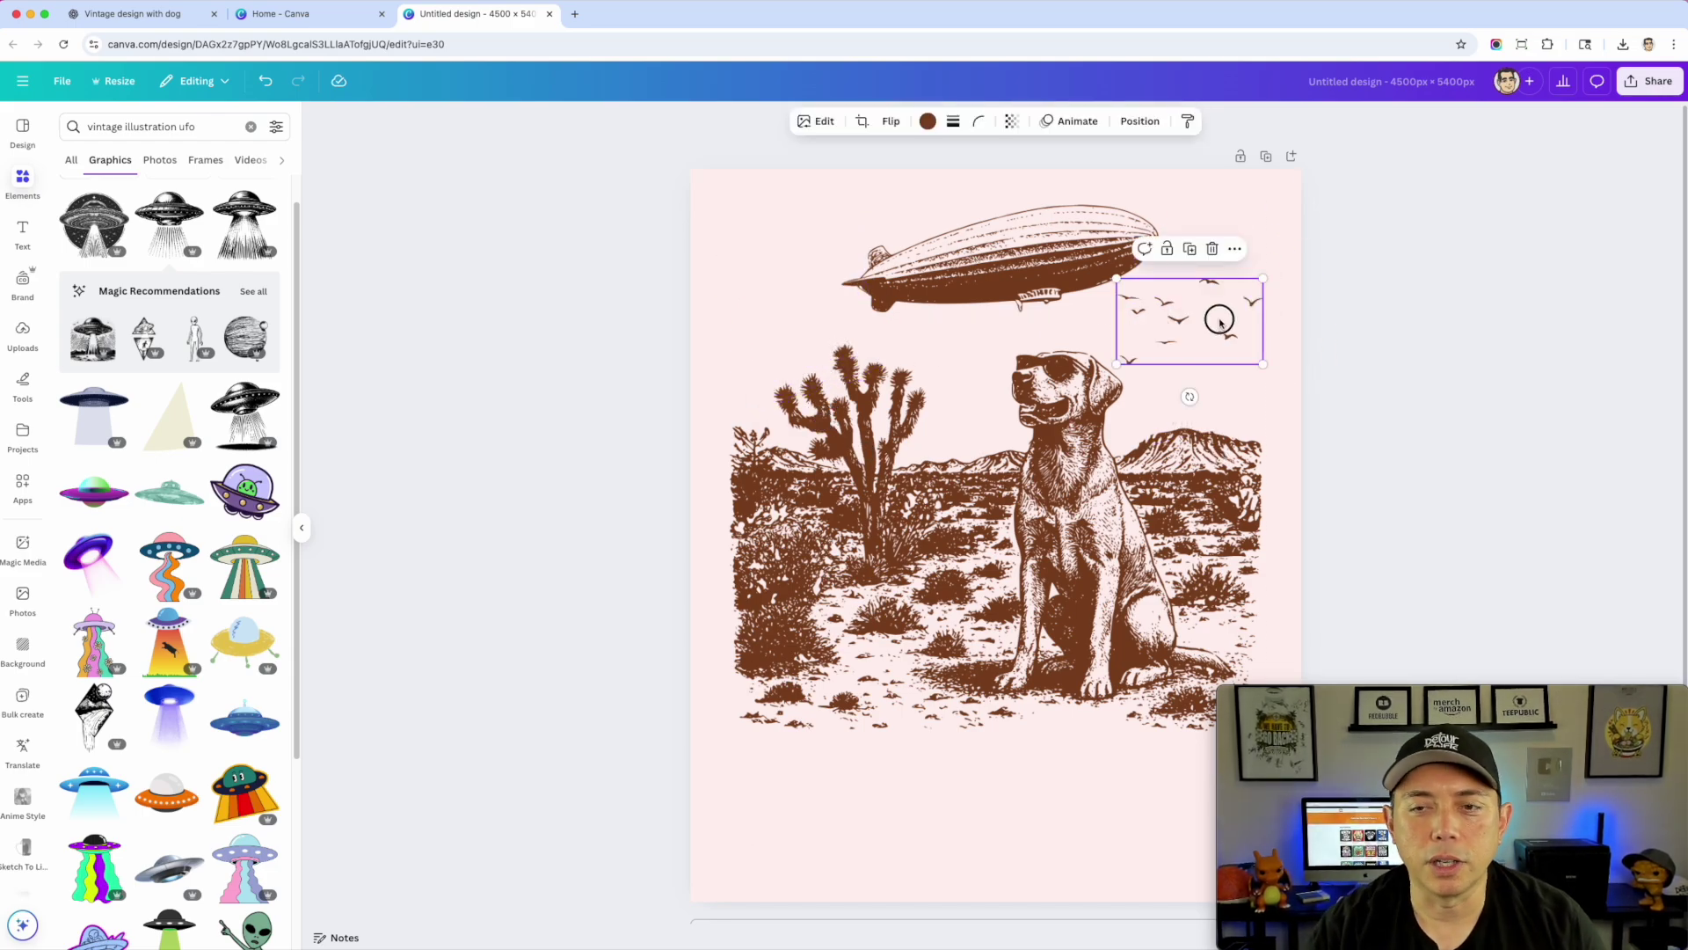
pyautogui.click(886, 123)
pyautogui.click(904, 157)
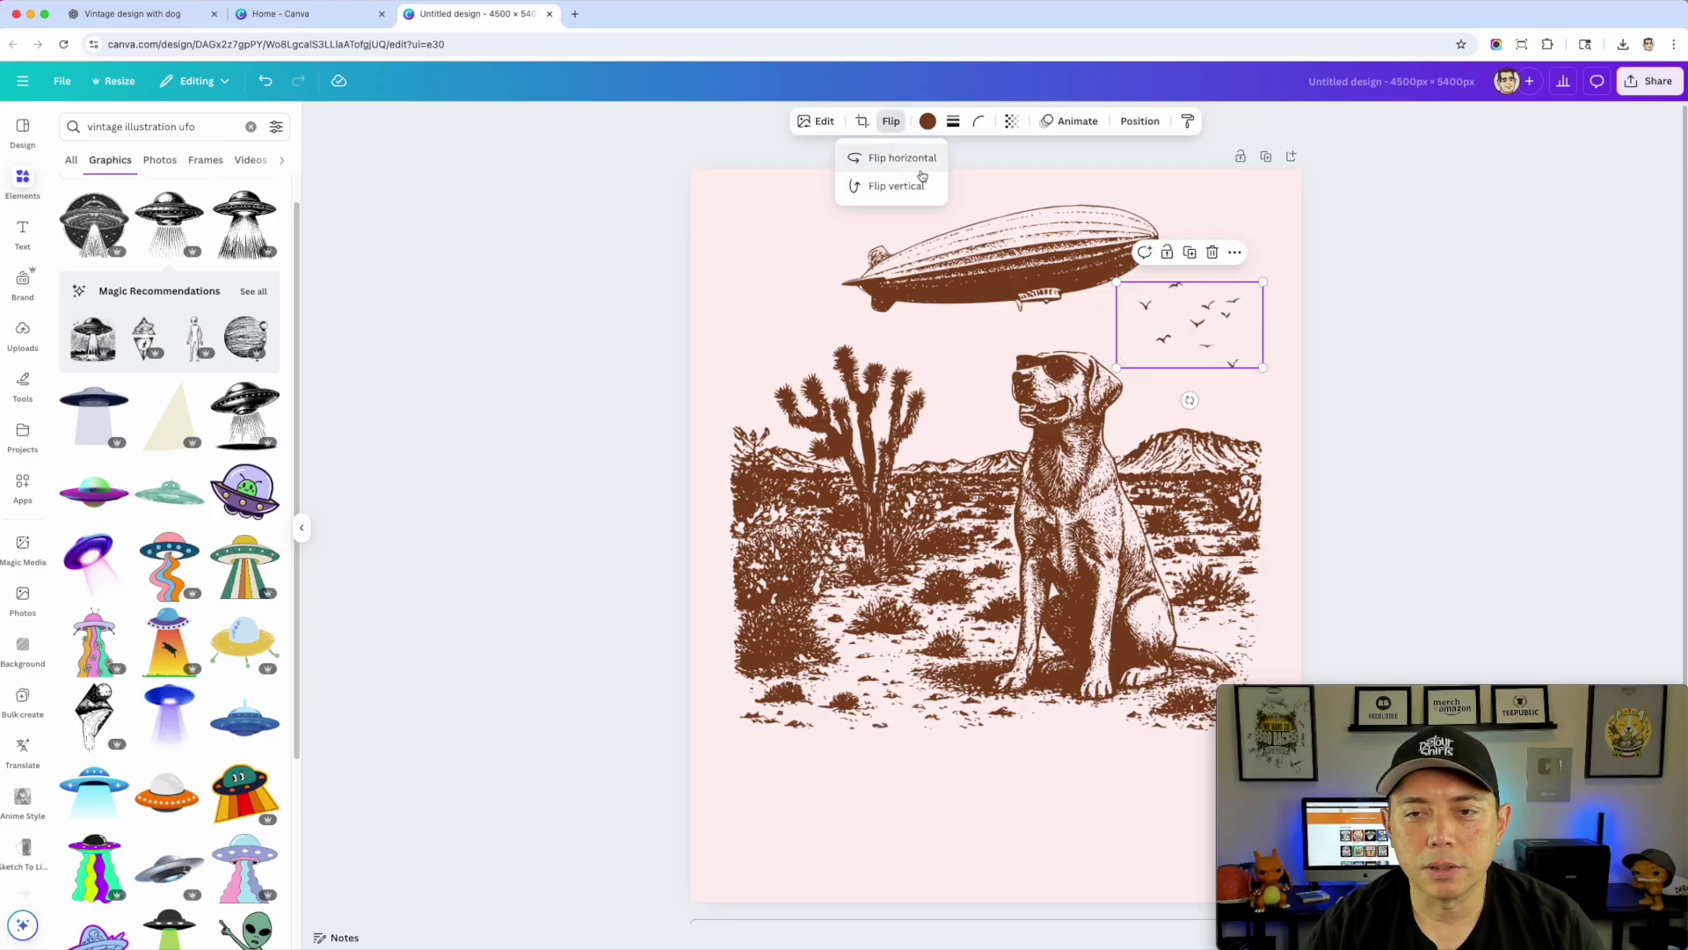
pyautogui.moveTo(1206, 324); pyautogui.dragTo(1196, 335)
pyautogui.click(1487, 282)
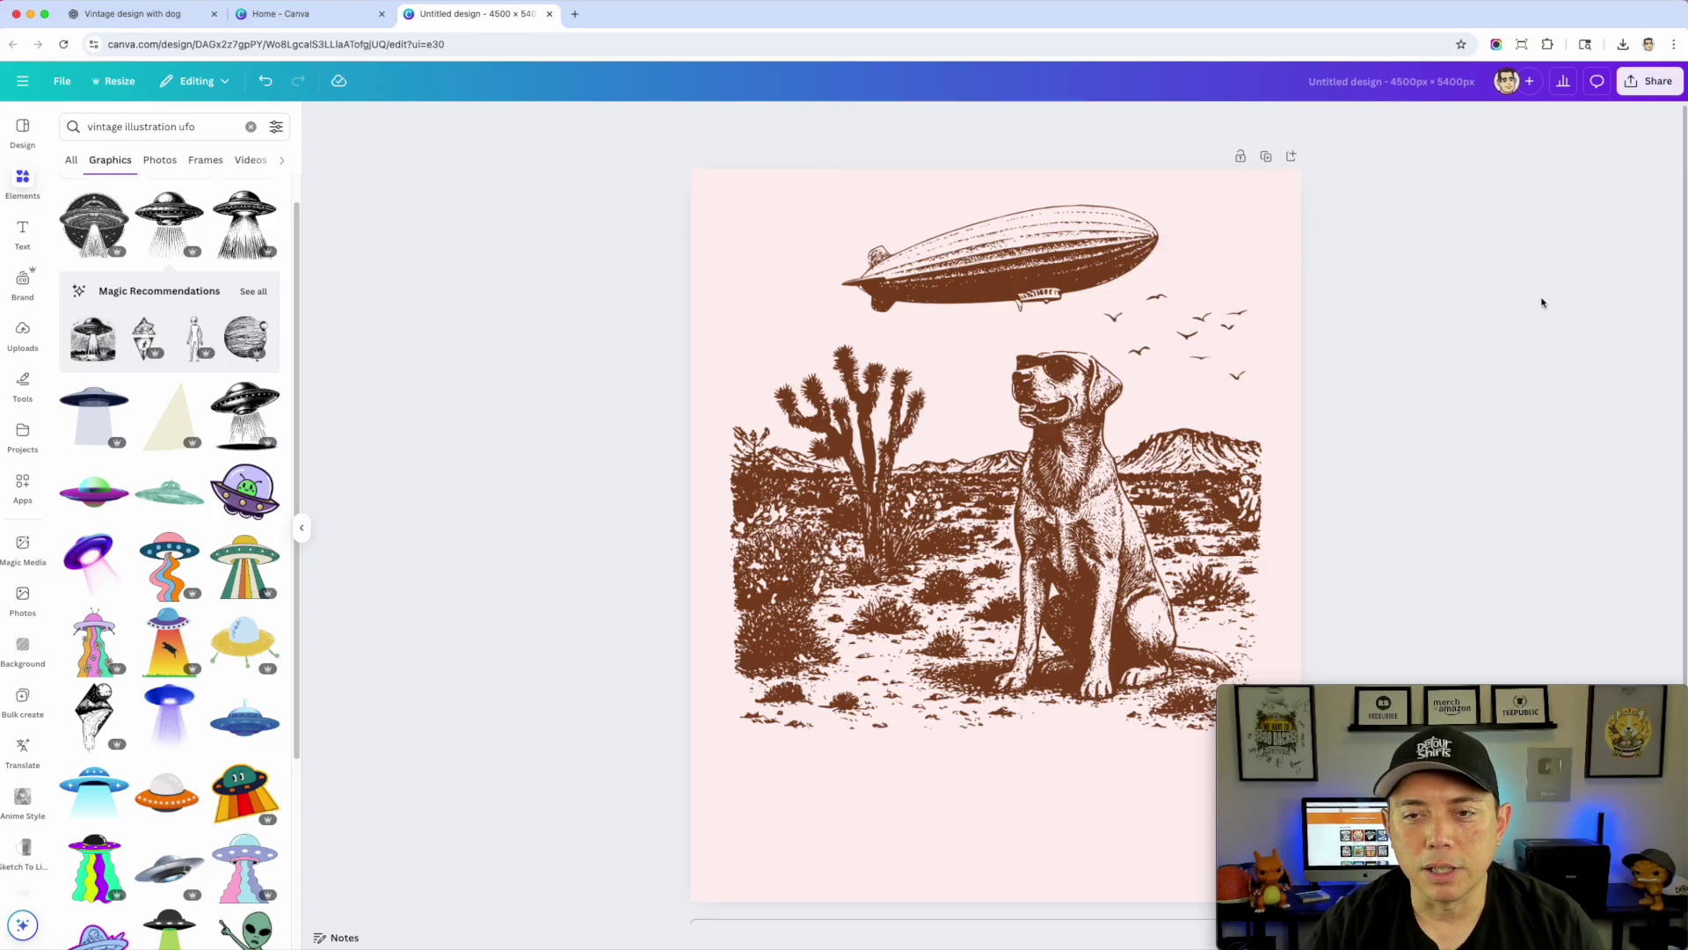
pyautogui.moveTo(1174, 319); pyautogui.dragTo(1175, 327)
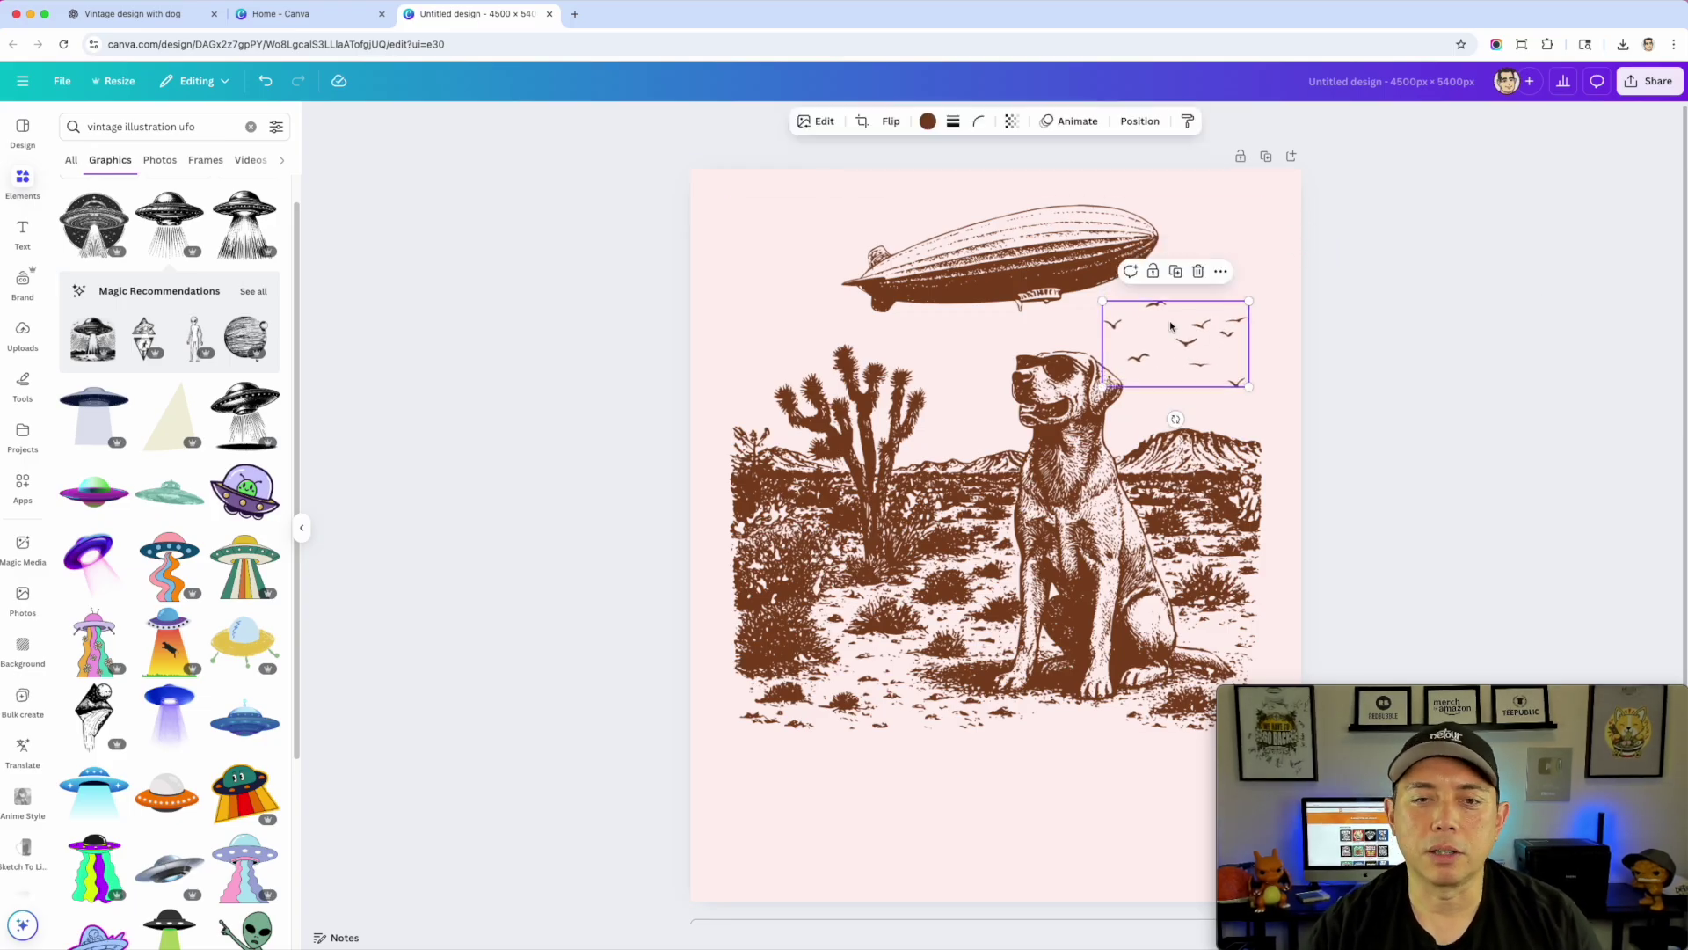
# Search the graphics for "vintage illustration sun"
pyautogui.click(175, 130)
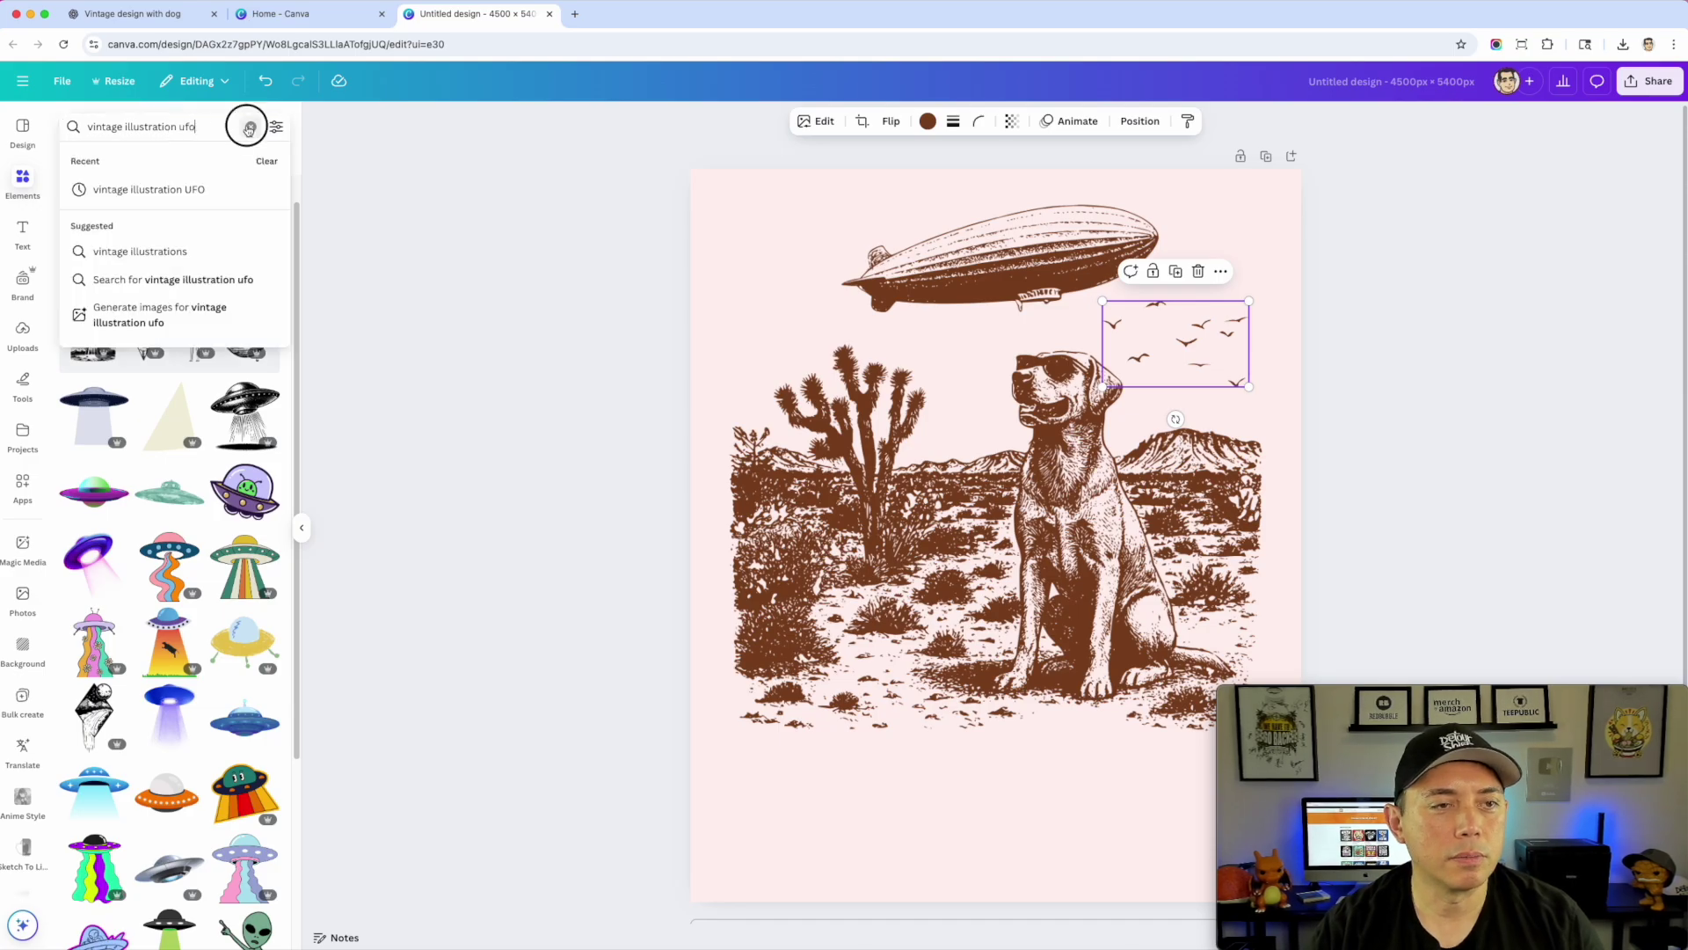
pyautogui.press('BackSpace')
pyautogui.press('BackSpace')
pyautogui.press('BackSpace')
pyautogui.press('BackSpace')
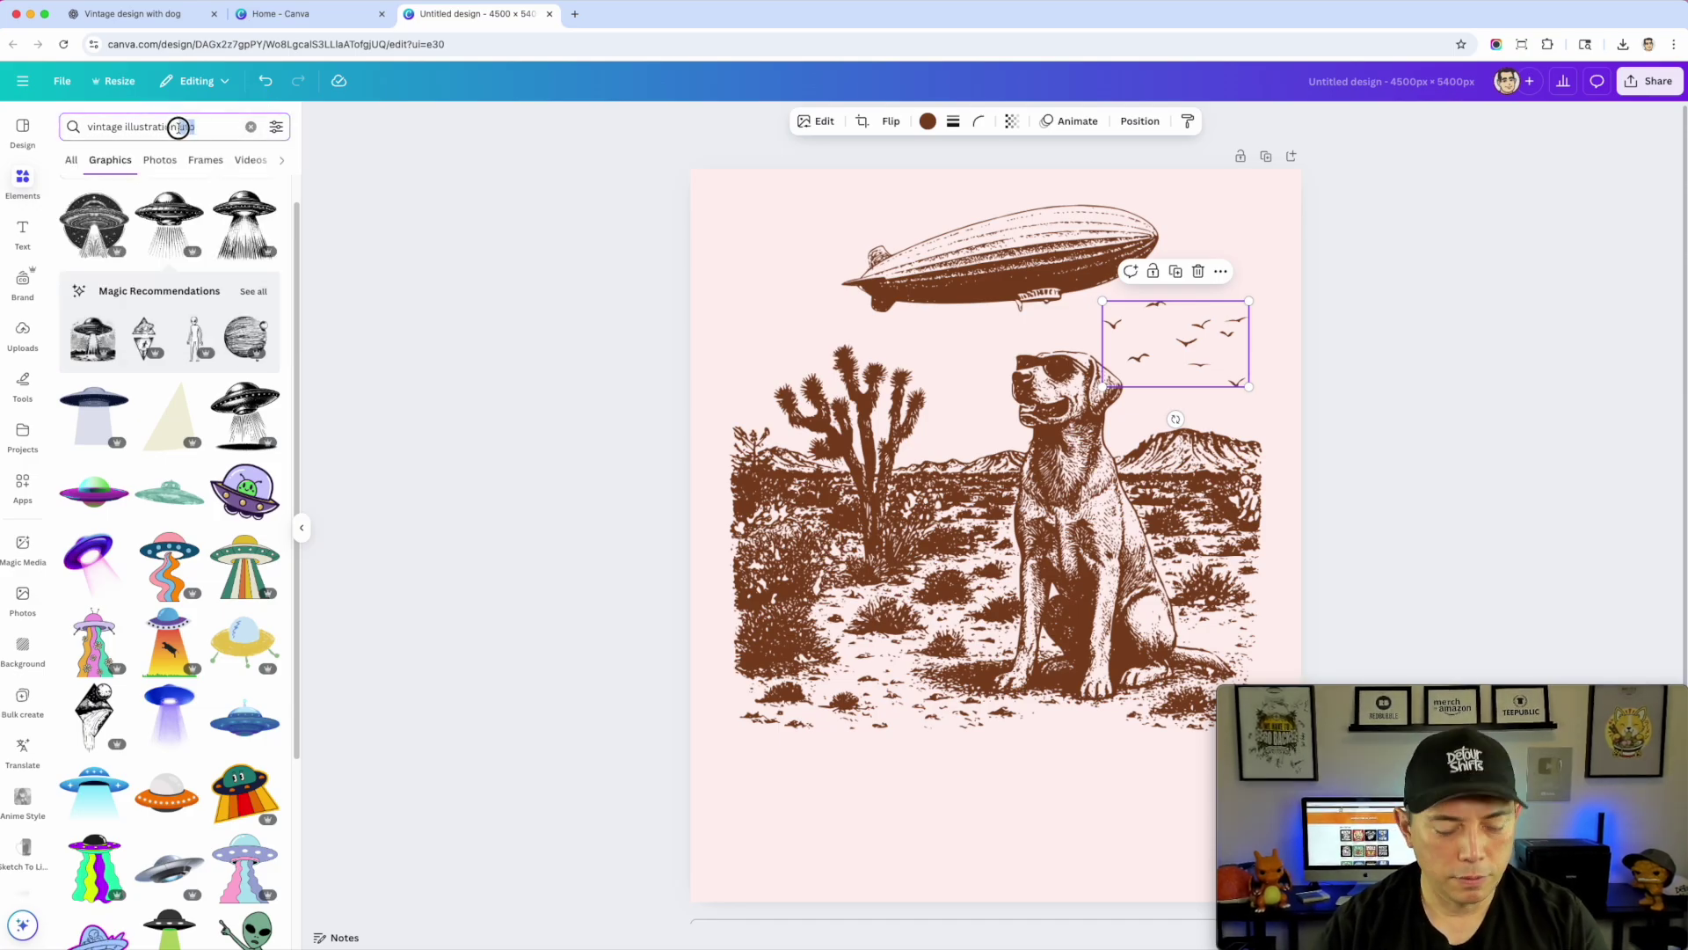
pyautogui.write('sun')
pyautogui.press('Return')
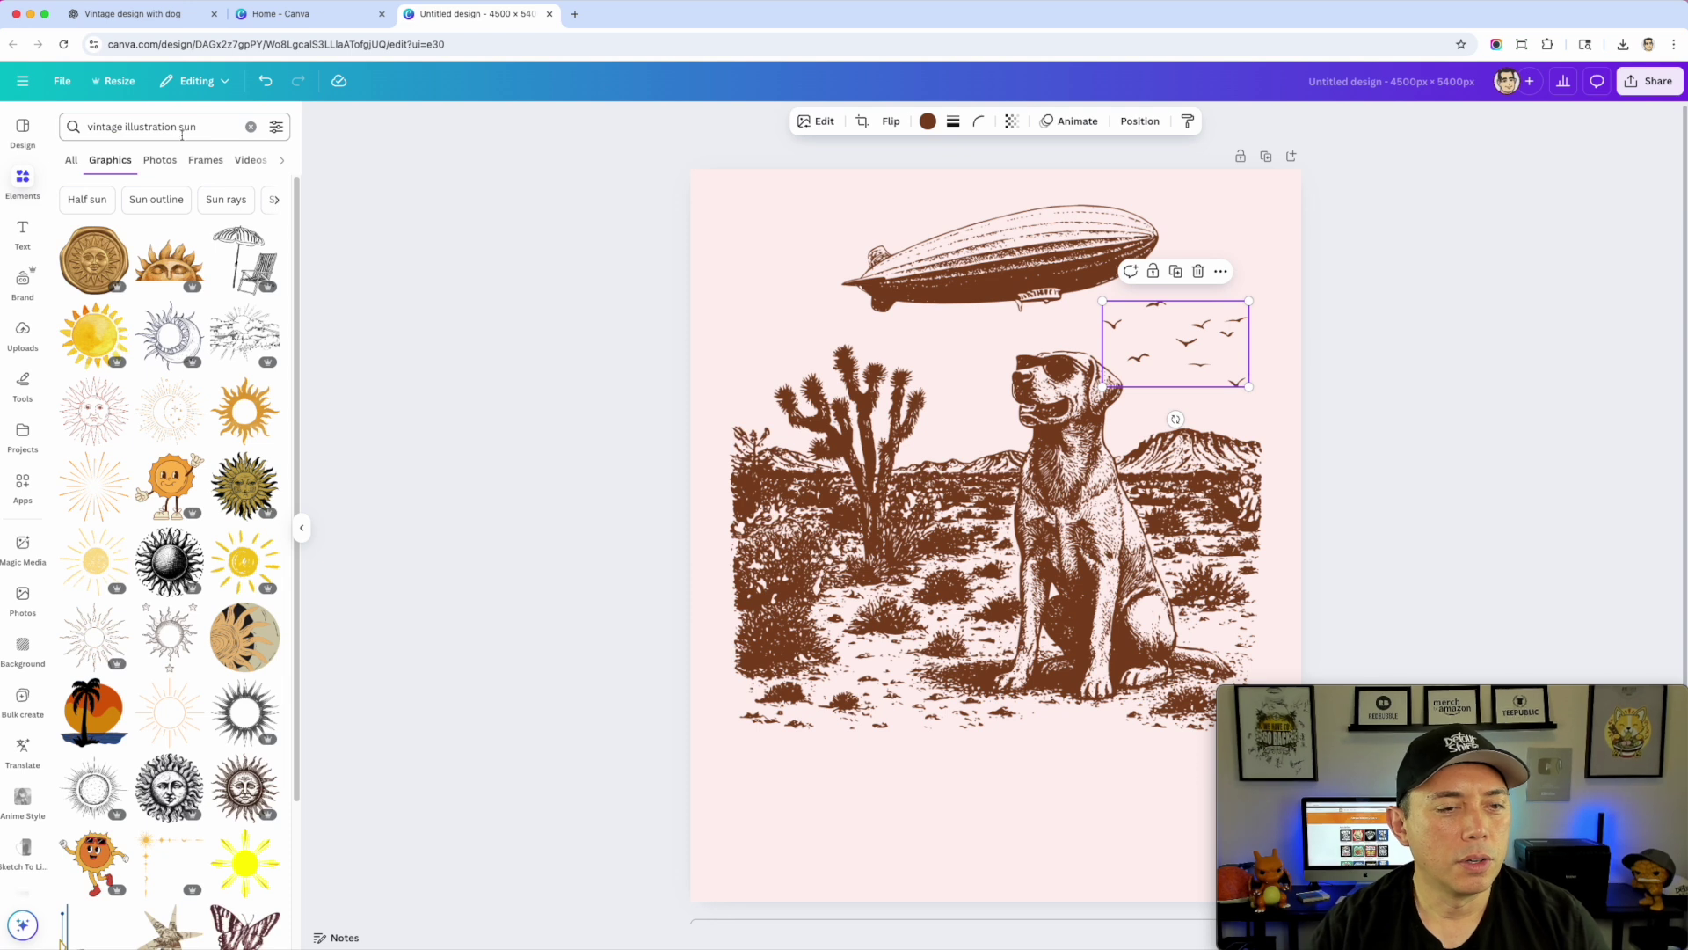
# Try the sketched sky graphic and the recommended sun-behind-clouds drawing near the zeppelin's tail, removing each one
pyautogui.click(245, 334)
pyautogui.moveTo(996, 484)
pyautogui.mouseDown()
pyautogui.moveTo(873, 249)
pyautogui.moveTo(849, 278)
pyautogui.moveTo(936, 301)
pyautogui.moveTo(903, 262)
pyautogui.mouseUp()
pyautogui.press('Delete')
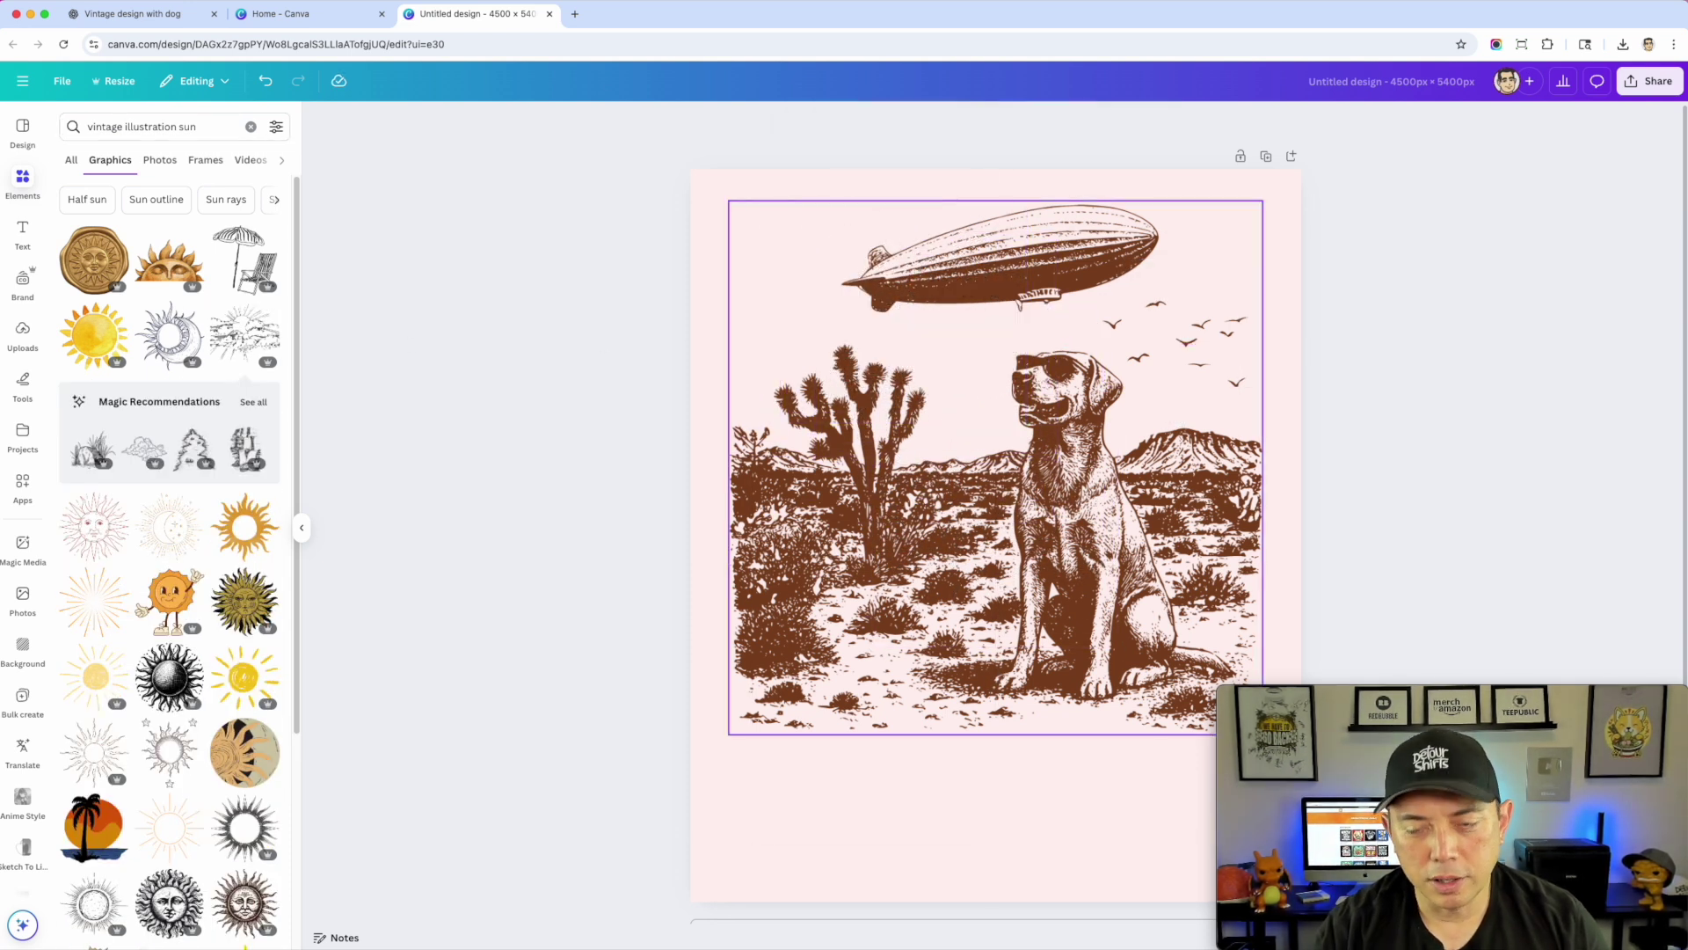
pyautogui.click(139, 455)
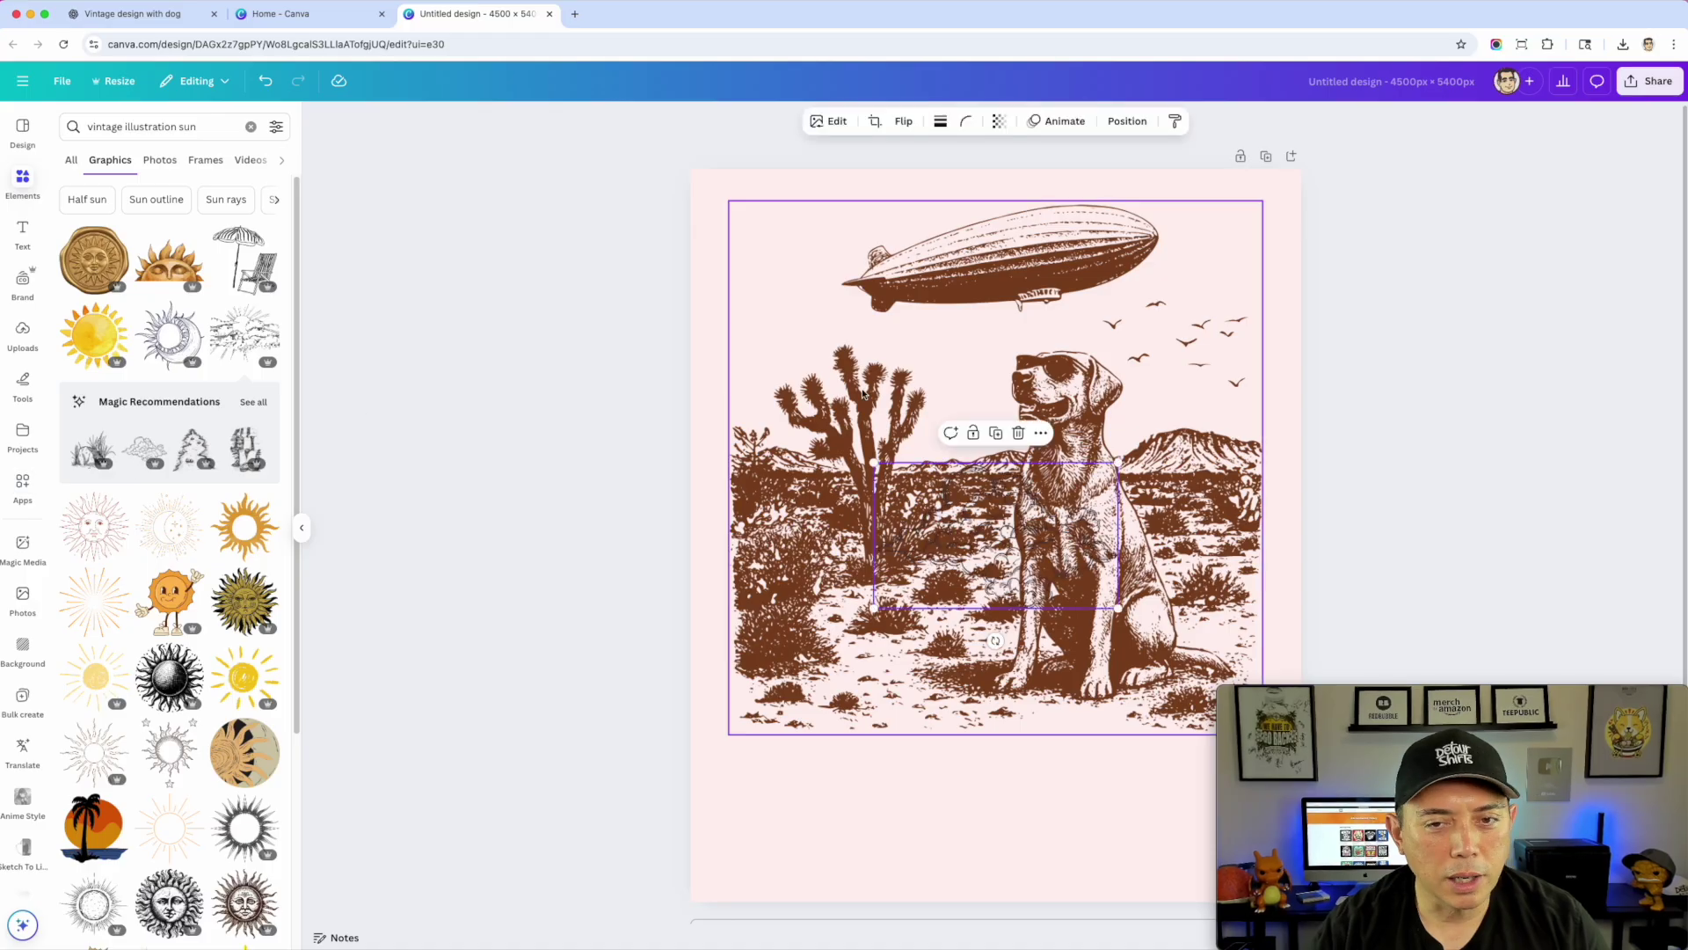
pyautogui.moveTo(973, 437); pyautogui.dragTo(852, 292)
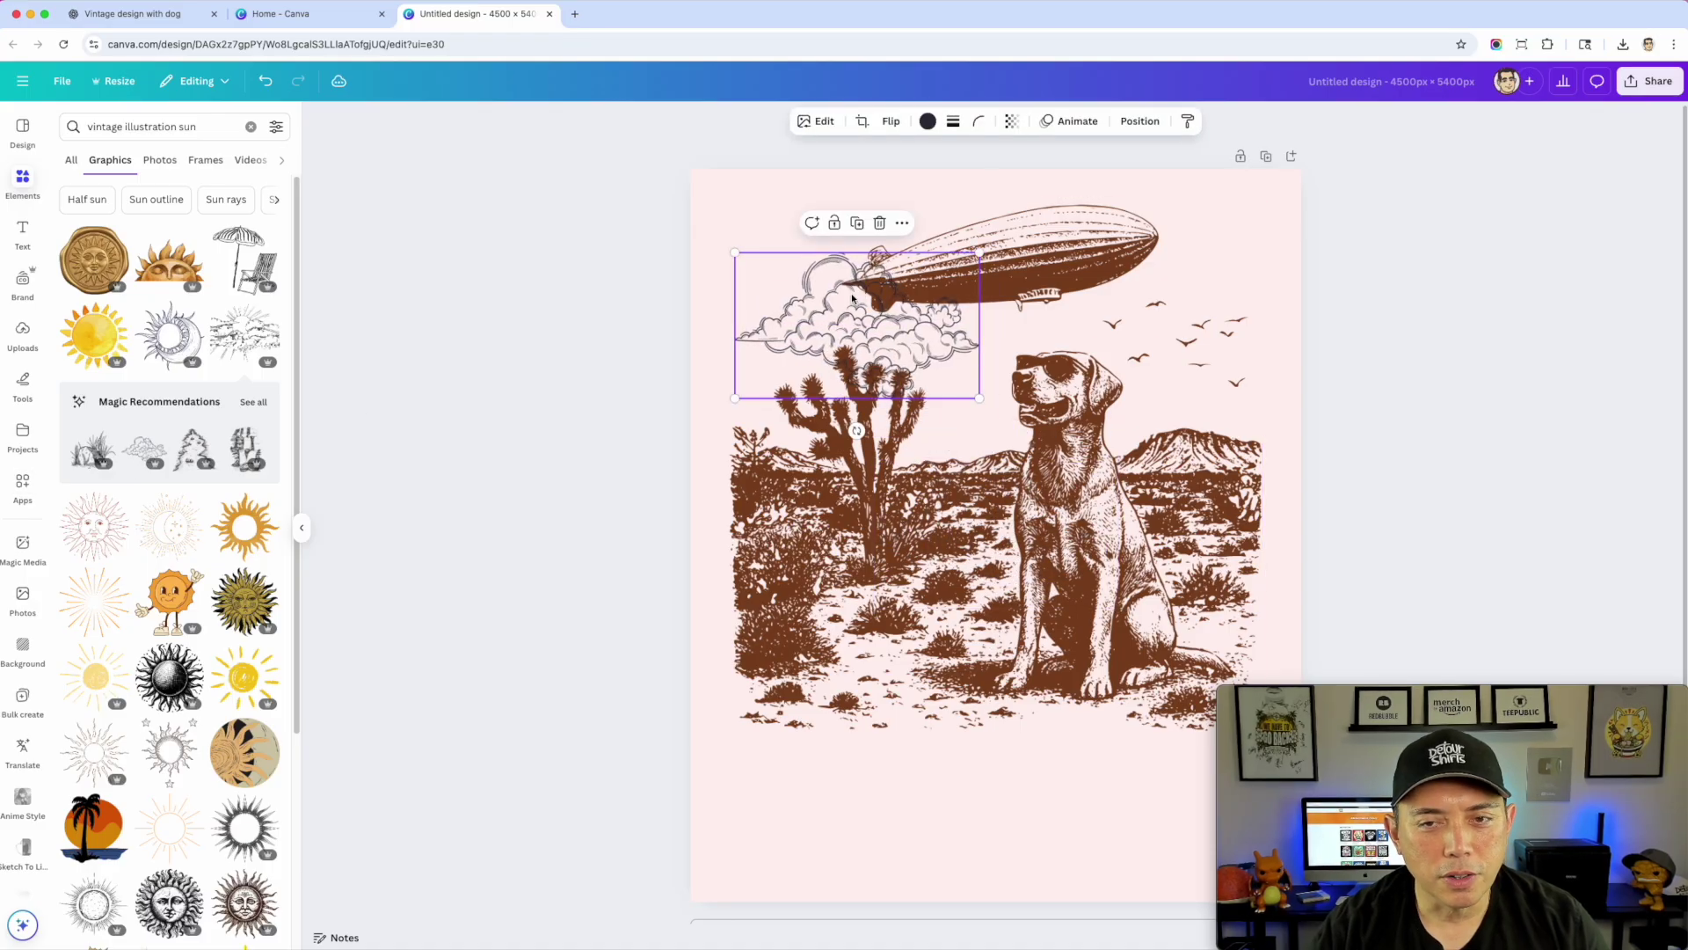
pyautogui.moveTo(978, 397); pyautogui.dragTo(805, 316)
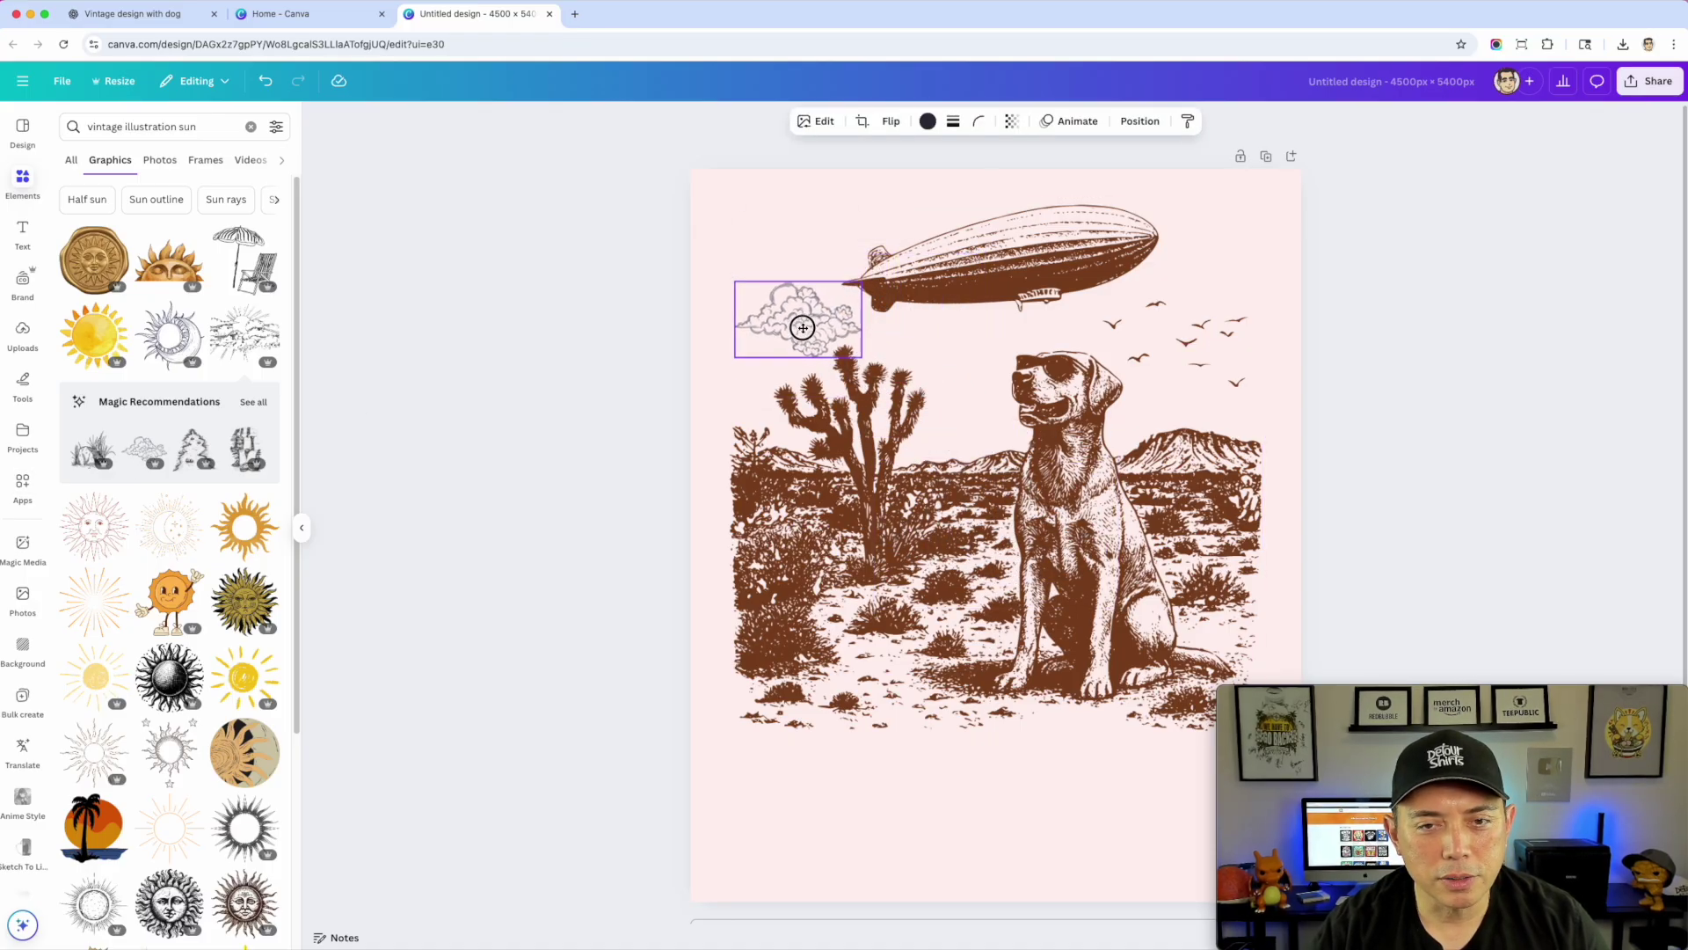
pyautogui.press('Delete')
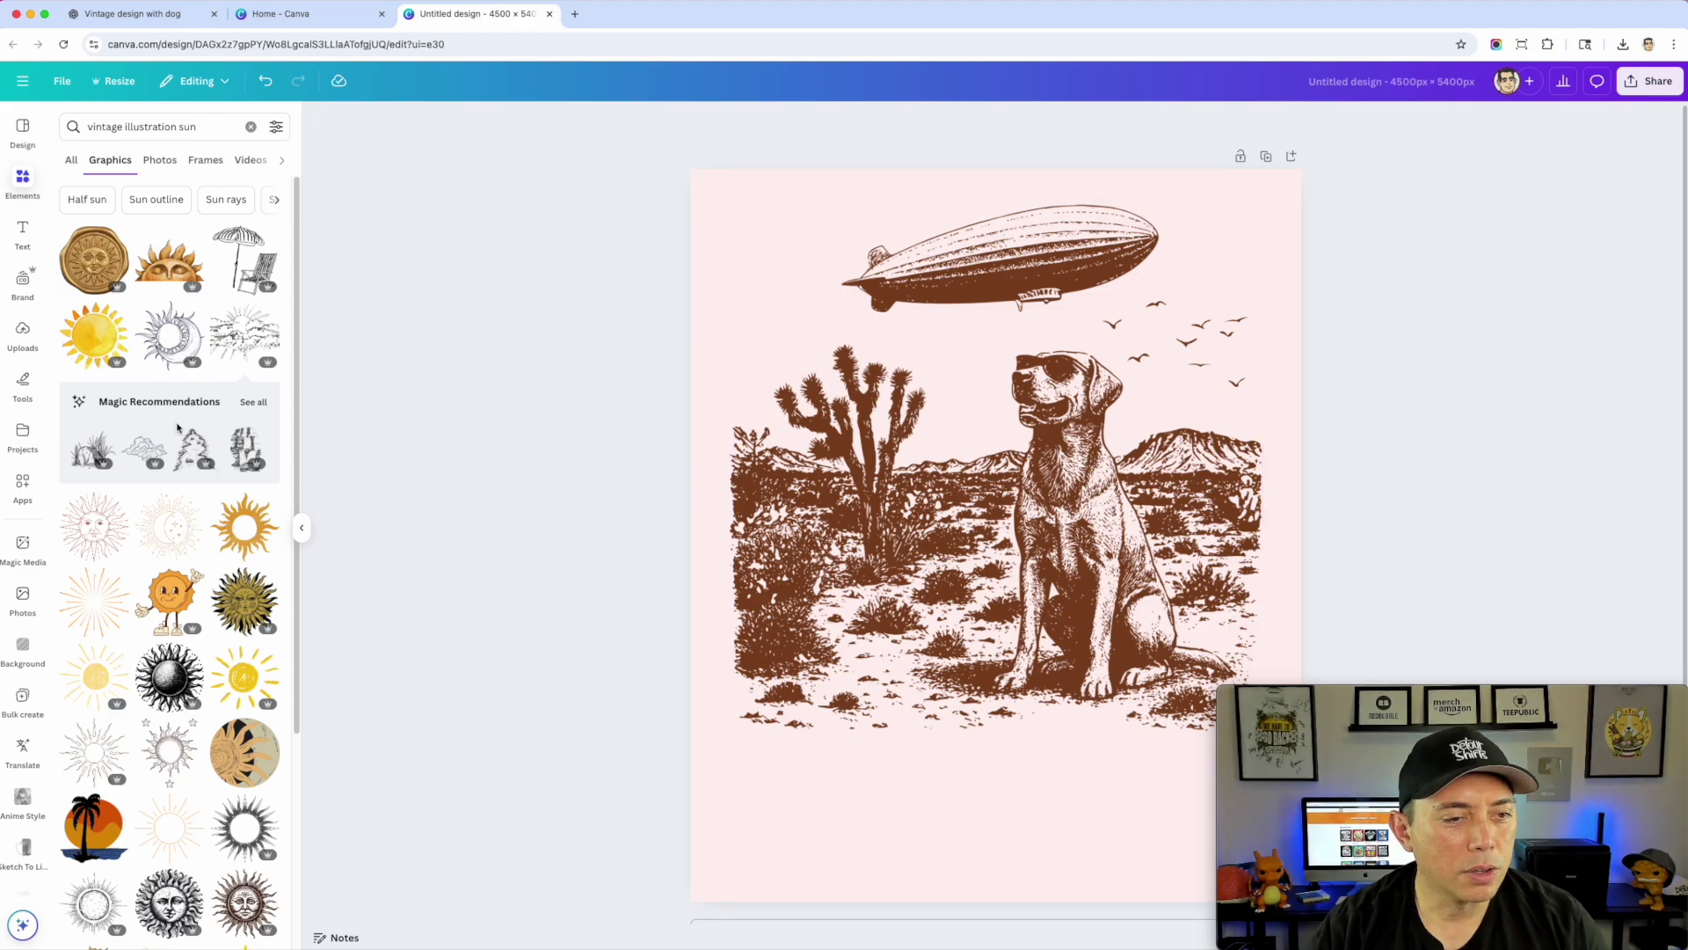
# Add the engraved sun with fine rays, shrink it, recolor it in the artwork's brown, and place it above the cactus beside the zeppelin's tail
pyautogui.scroll(-5, 177, 427)
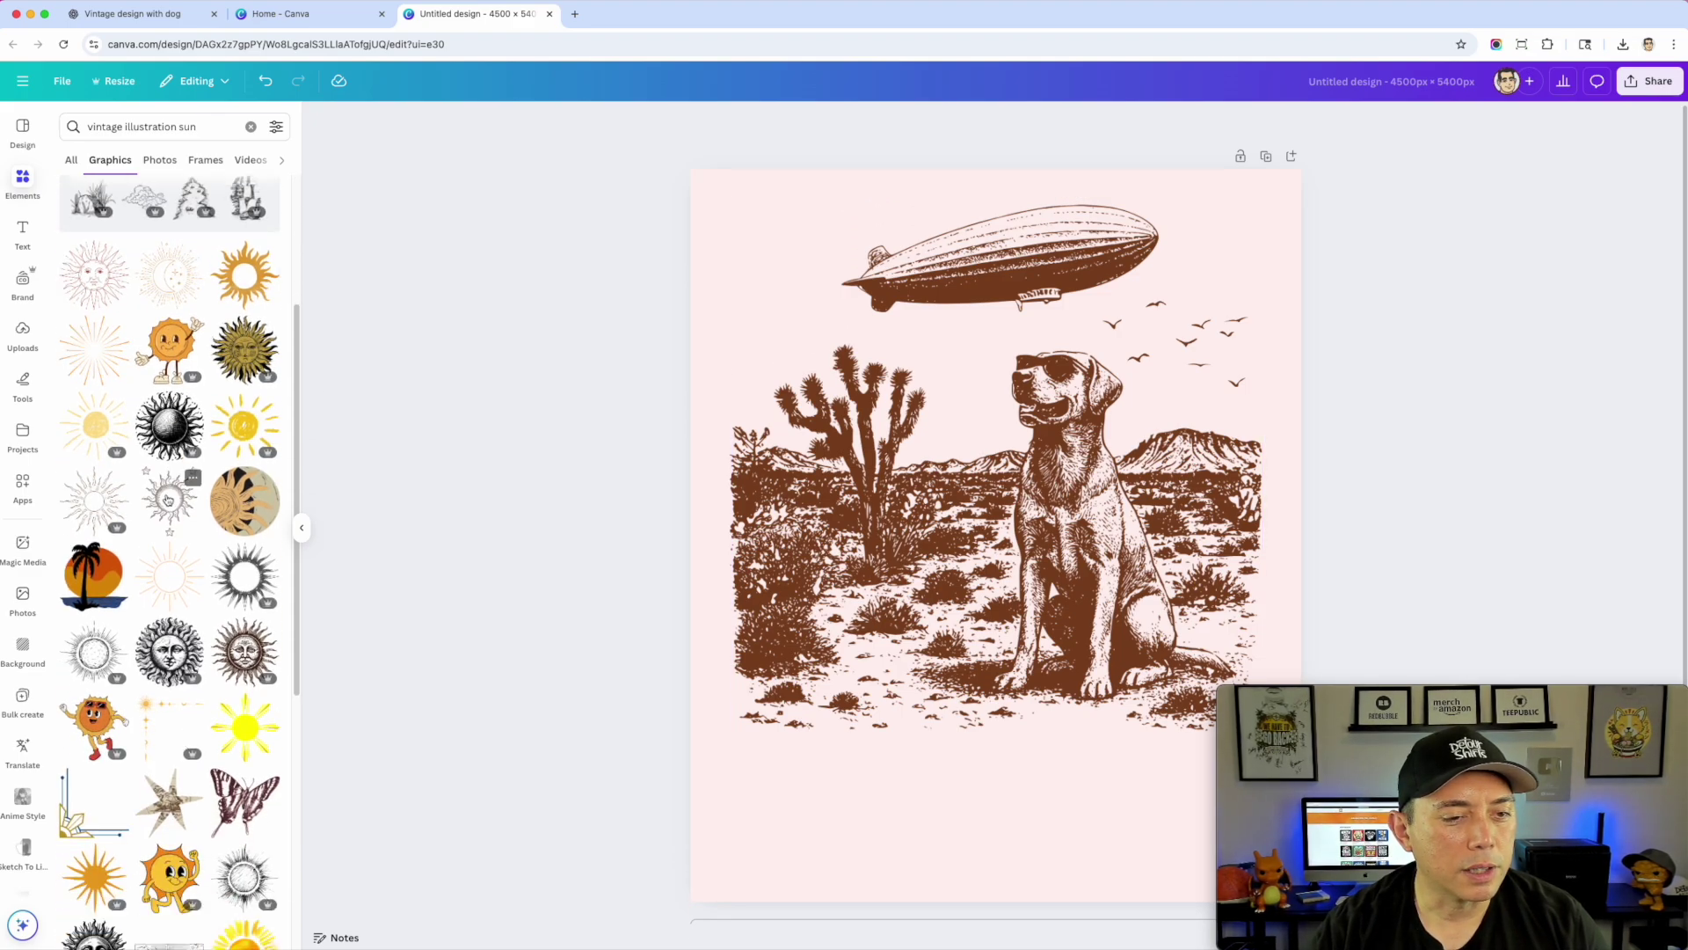
pyautogui.click(245, 876)
pyautogui.moveTo(939, 492); pyautogui.dragTo(792, 278)
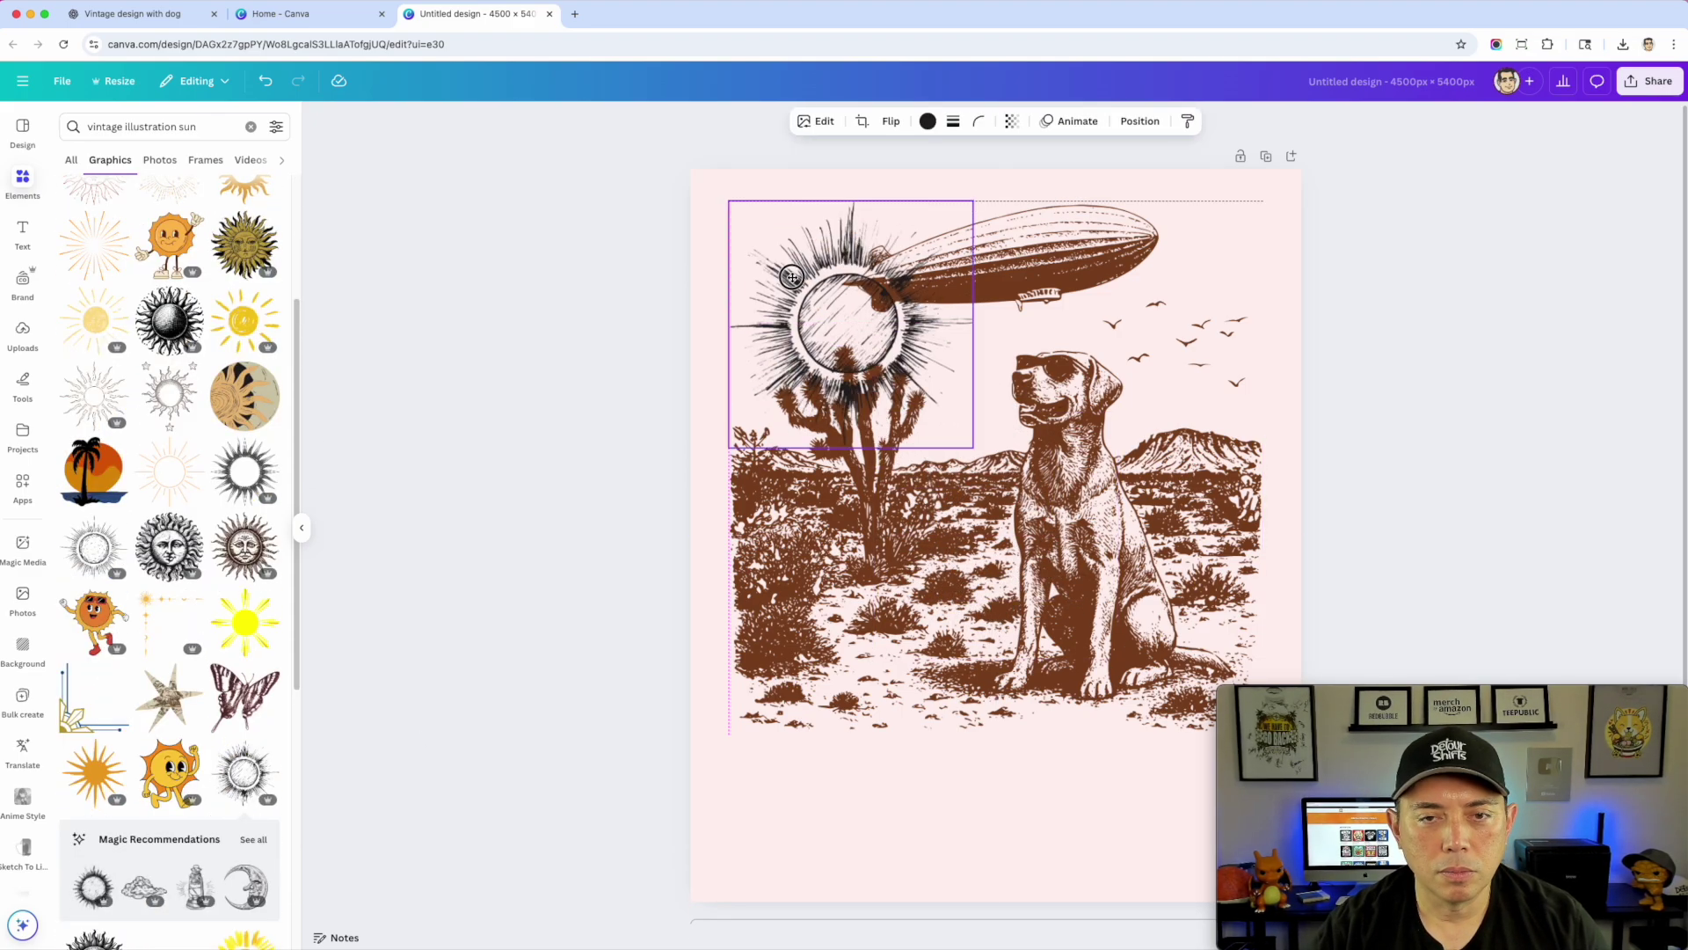
pyautogui.moveTo(972, 444); pyautogui.dragTo(862, 335)
pyautogui.moveTo(795, 272); pyautogui.dragTo(789, 300)
pyautogui.click(1453, 288)
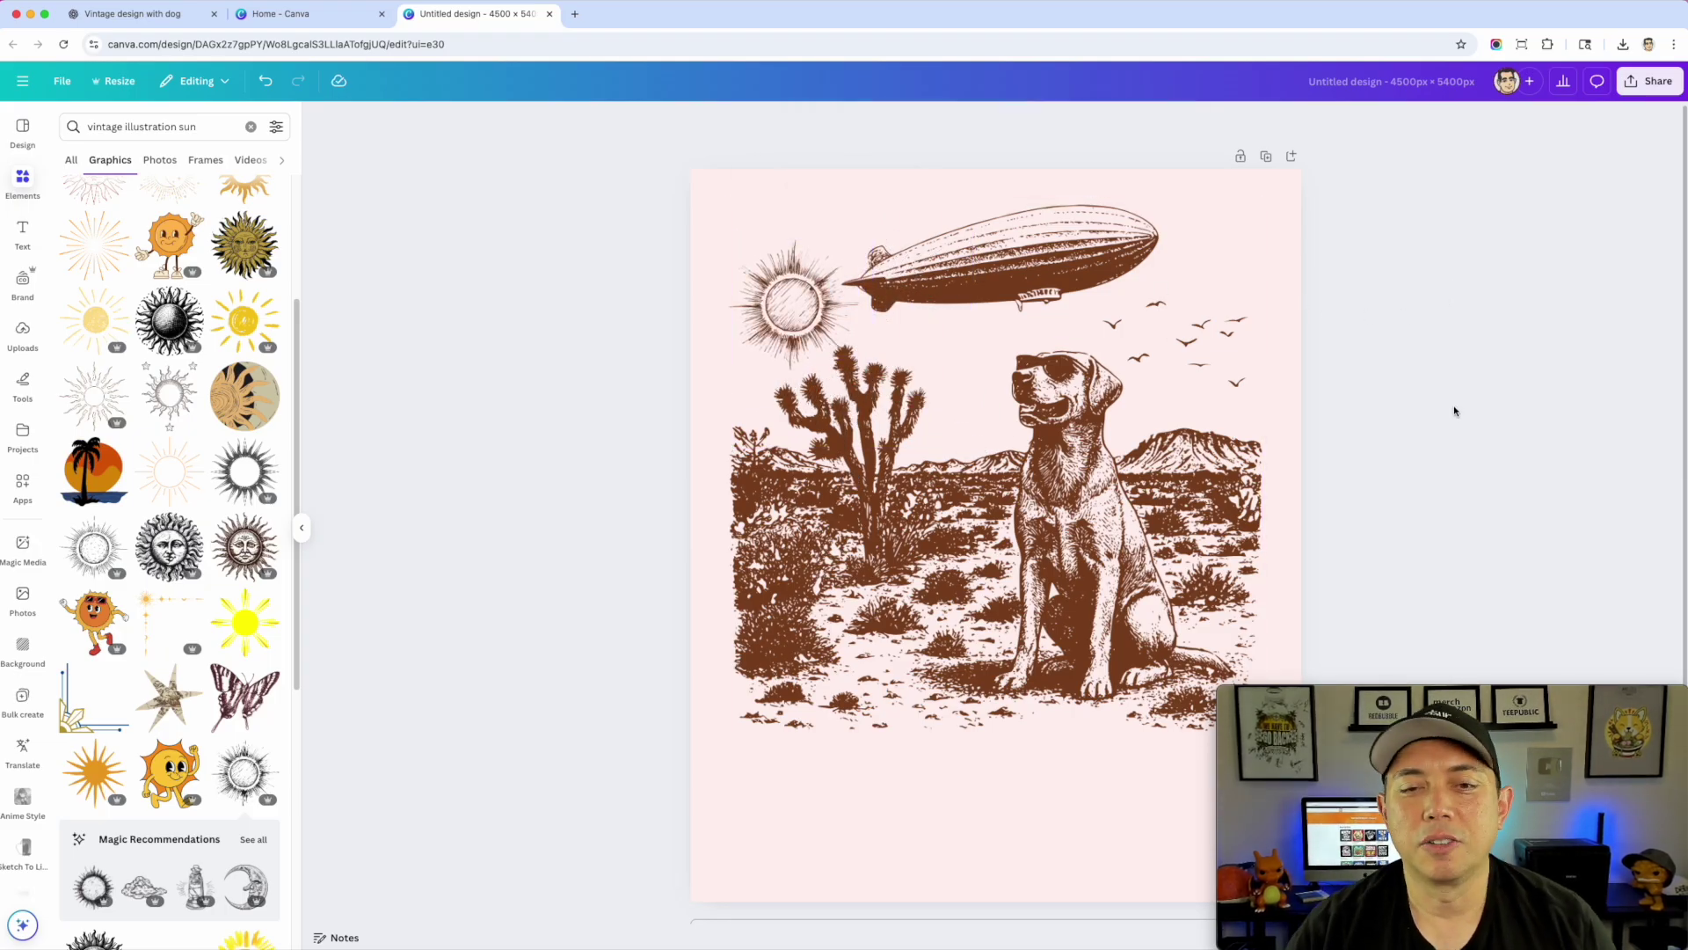
# Enlarge the sun slightly and adjust its position so its rays meet the zeppelin's tail
pyautogui.click(828, 318)
pyautogui.moveTo(829, 318); pyautogui.dragTo(829, 326)
pyautogui.moveTo(868, 238); pyautogui.dragTo(880, 225)
pyautogui.moveTo(790, 301); pyautogui.dragTo(788, 293)
pyautogui.click(1596, 281)
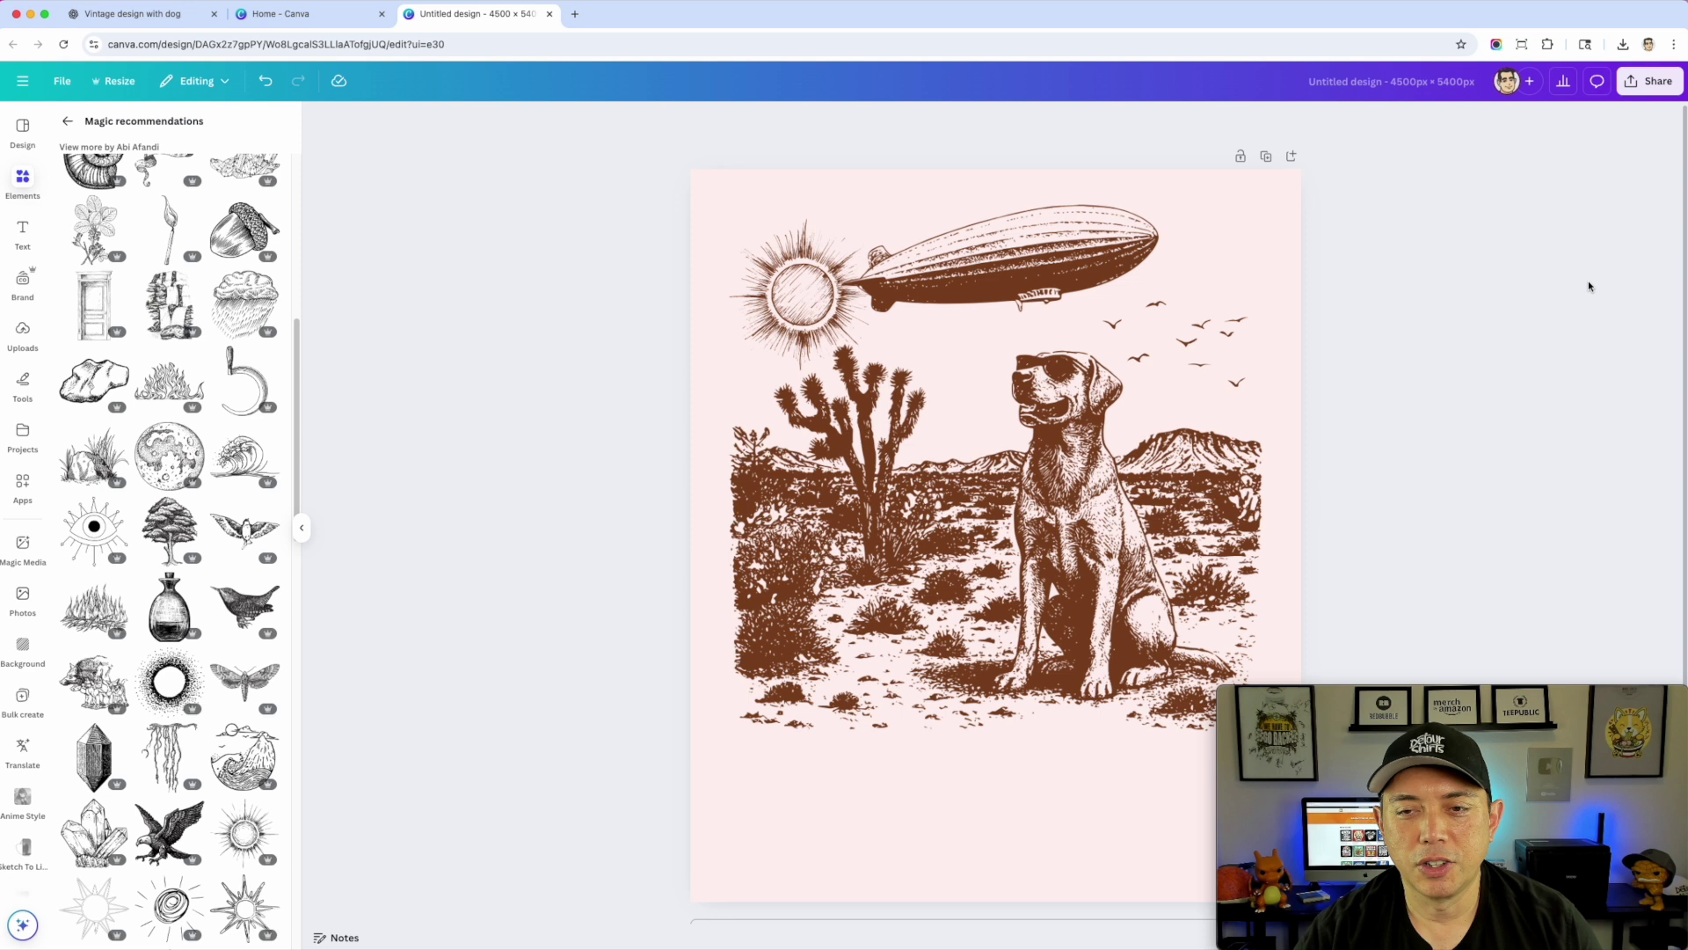
# Enlarge the bird flock slightly in the sky beside the dog's head
pyautogui.click(1110, 319)
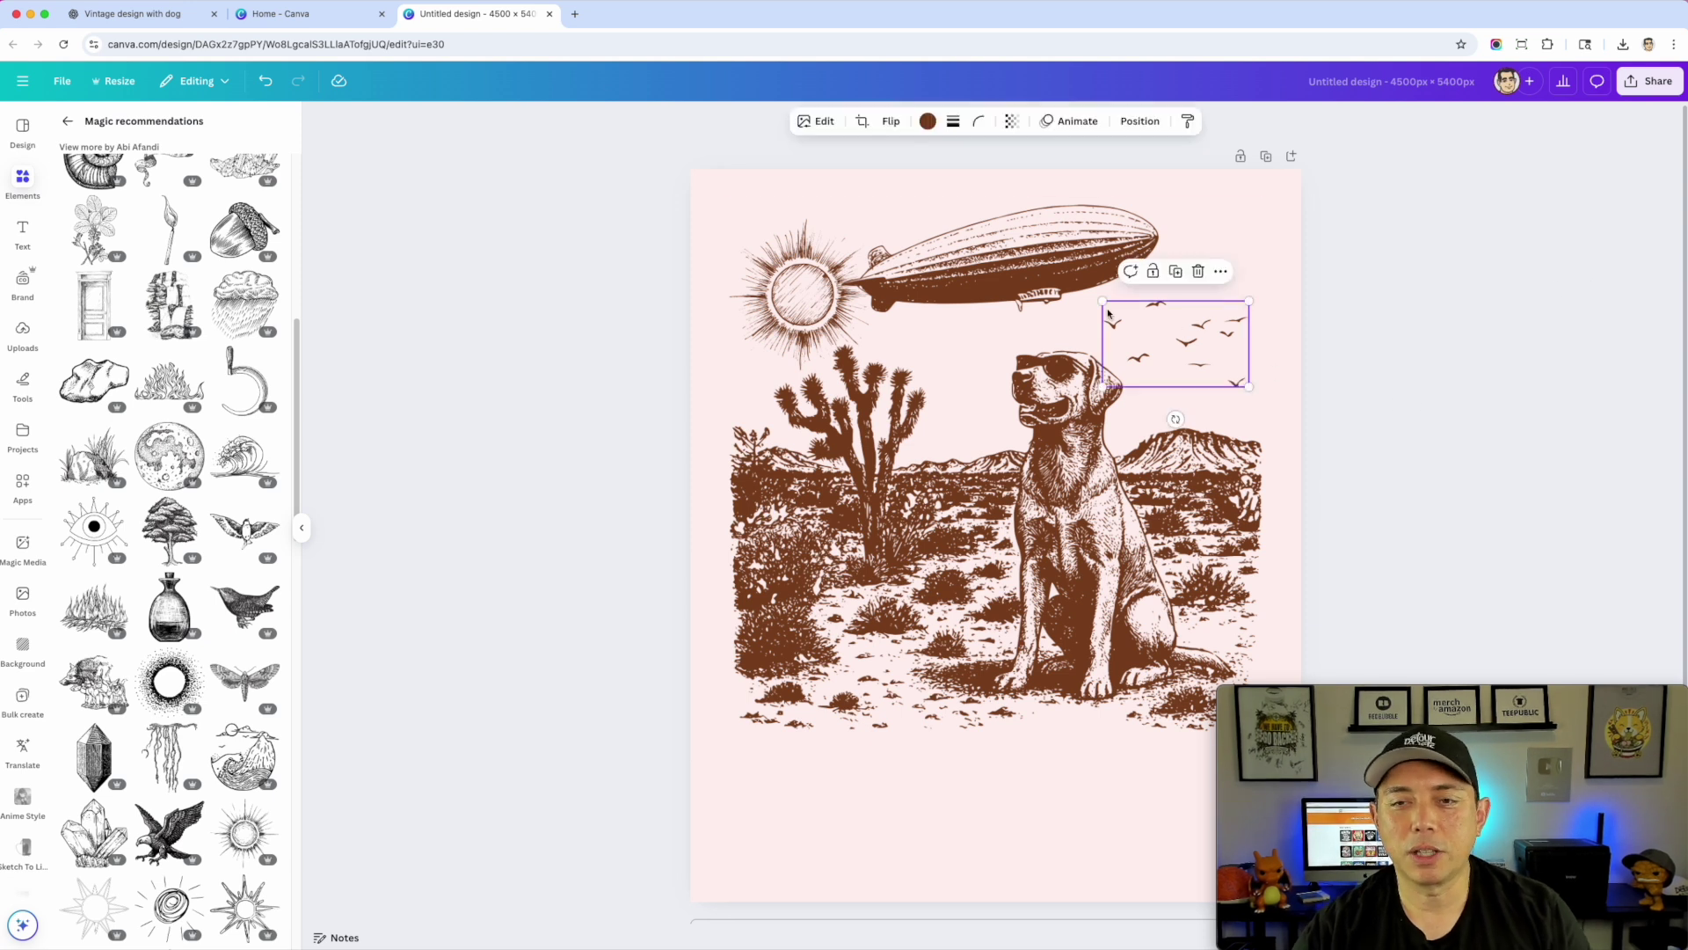
pyautogui.moveTo(1103, 301); pyautogui.dragTo(1173, 318)
pyautogui.click(1636, 382)
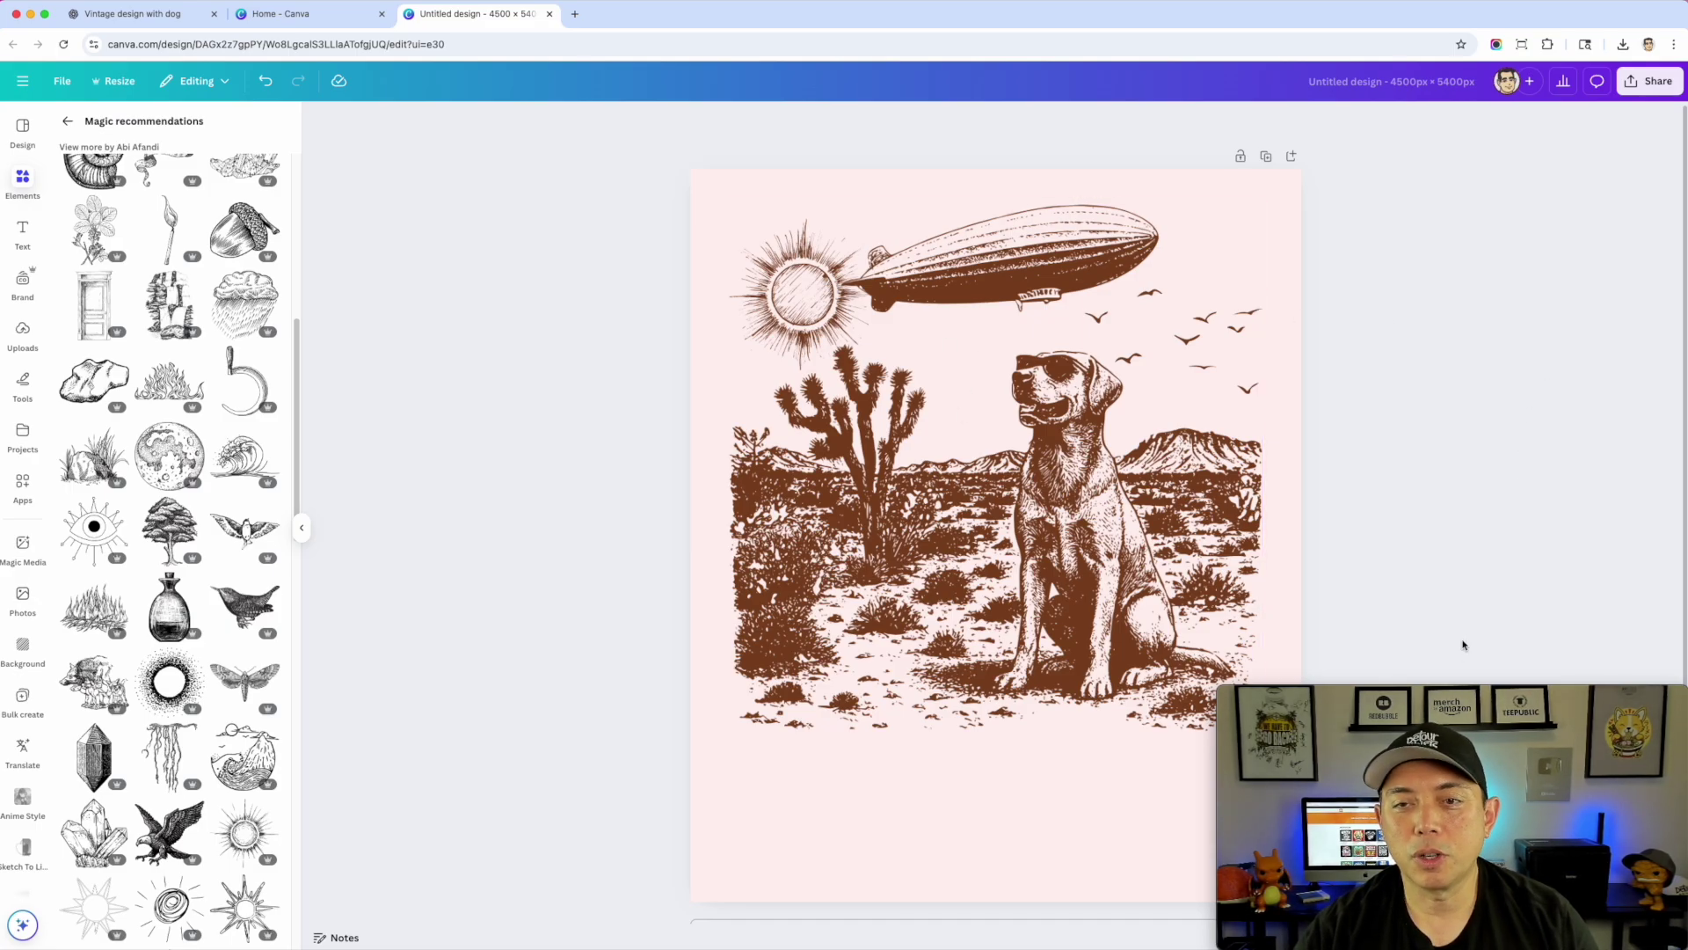
# Change the page background color to white
pyautogui.click(732, 204)
pyautogui.click(896, 122)
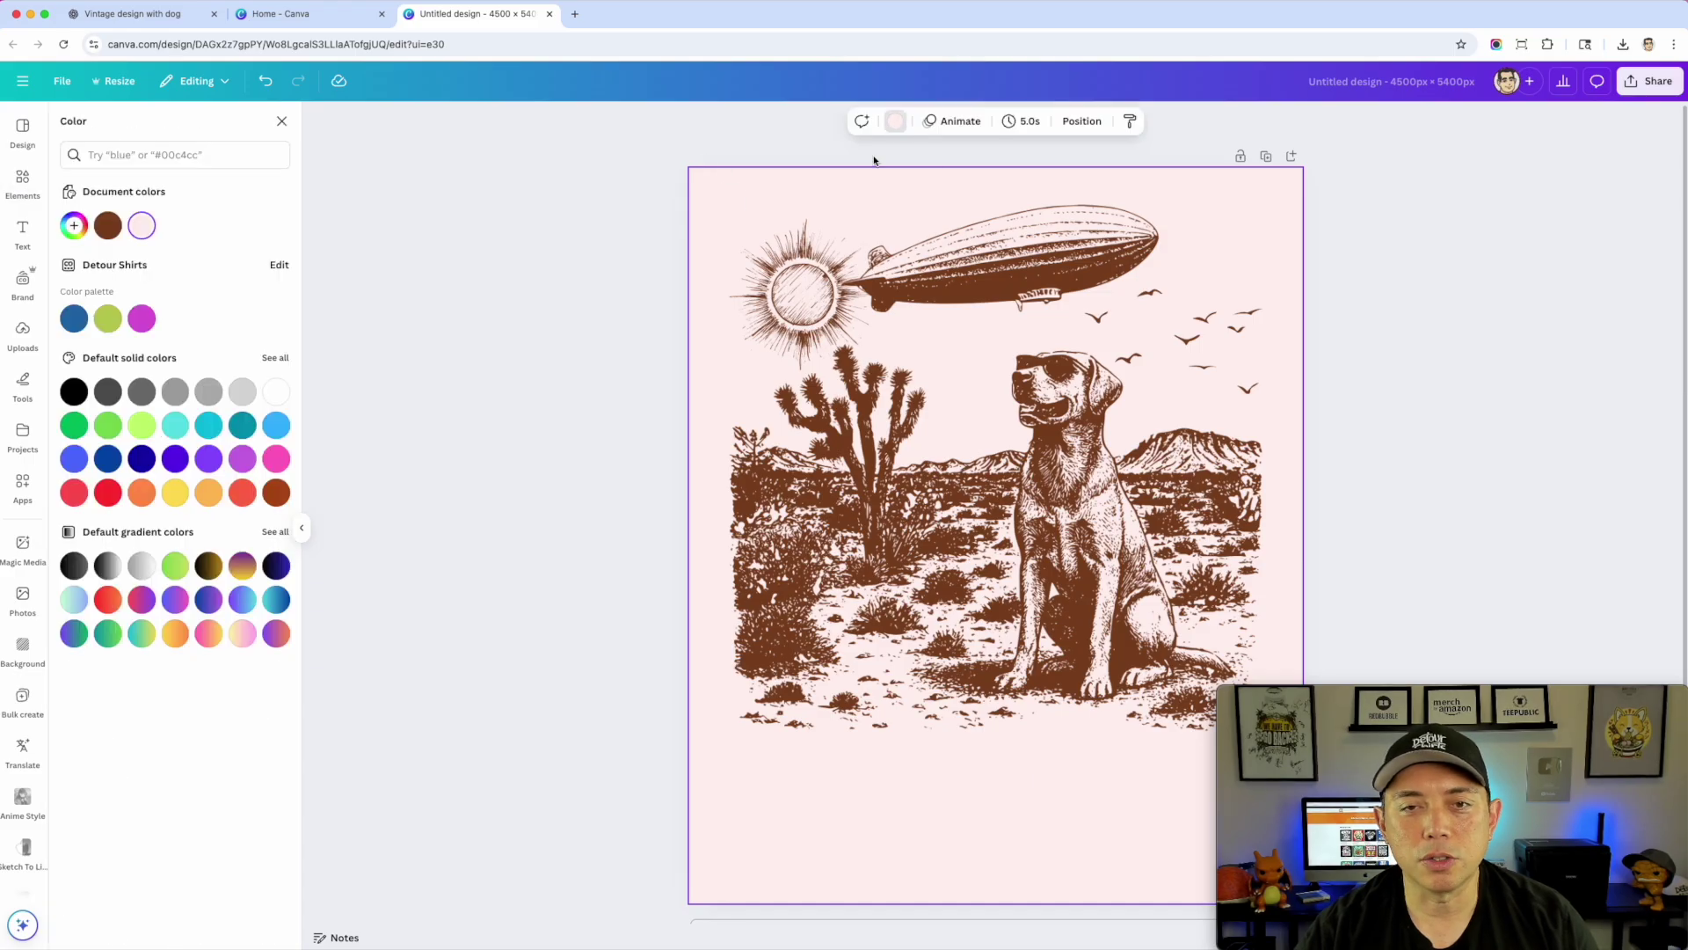
pyautogui.click(275, 391)
pyautogui.click(449, 191)
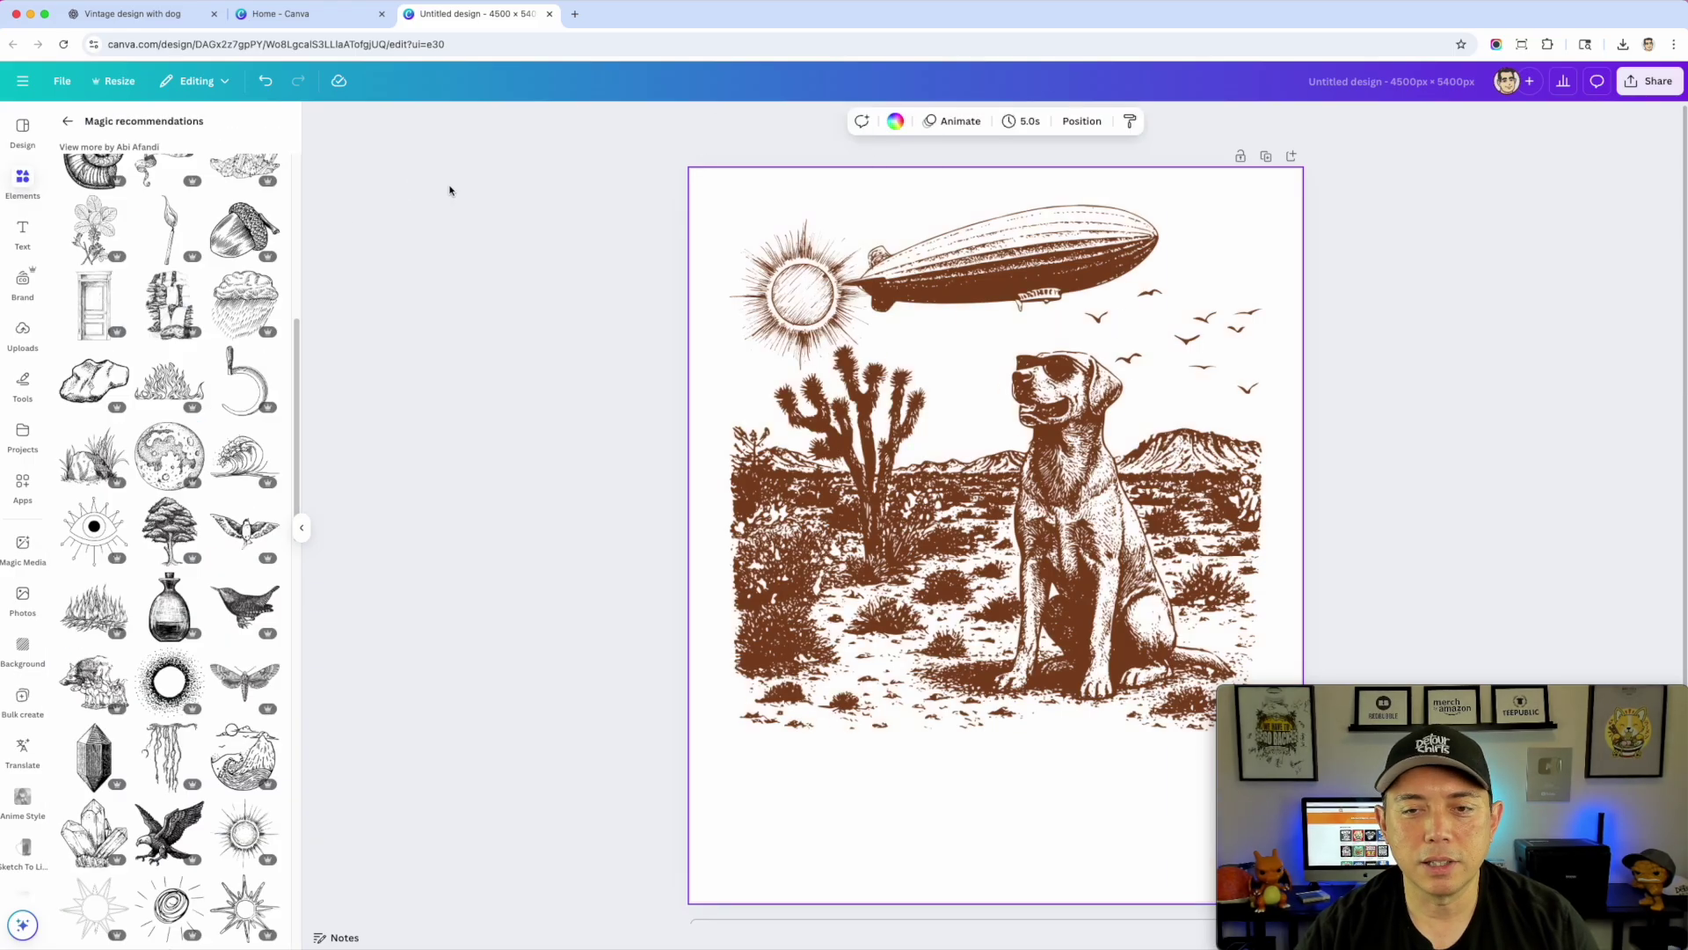
# Download the design as a 4,500 × 5,400 px PNG with a transparent background
pyautogui.click(1658, 85)
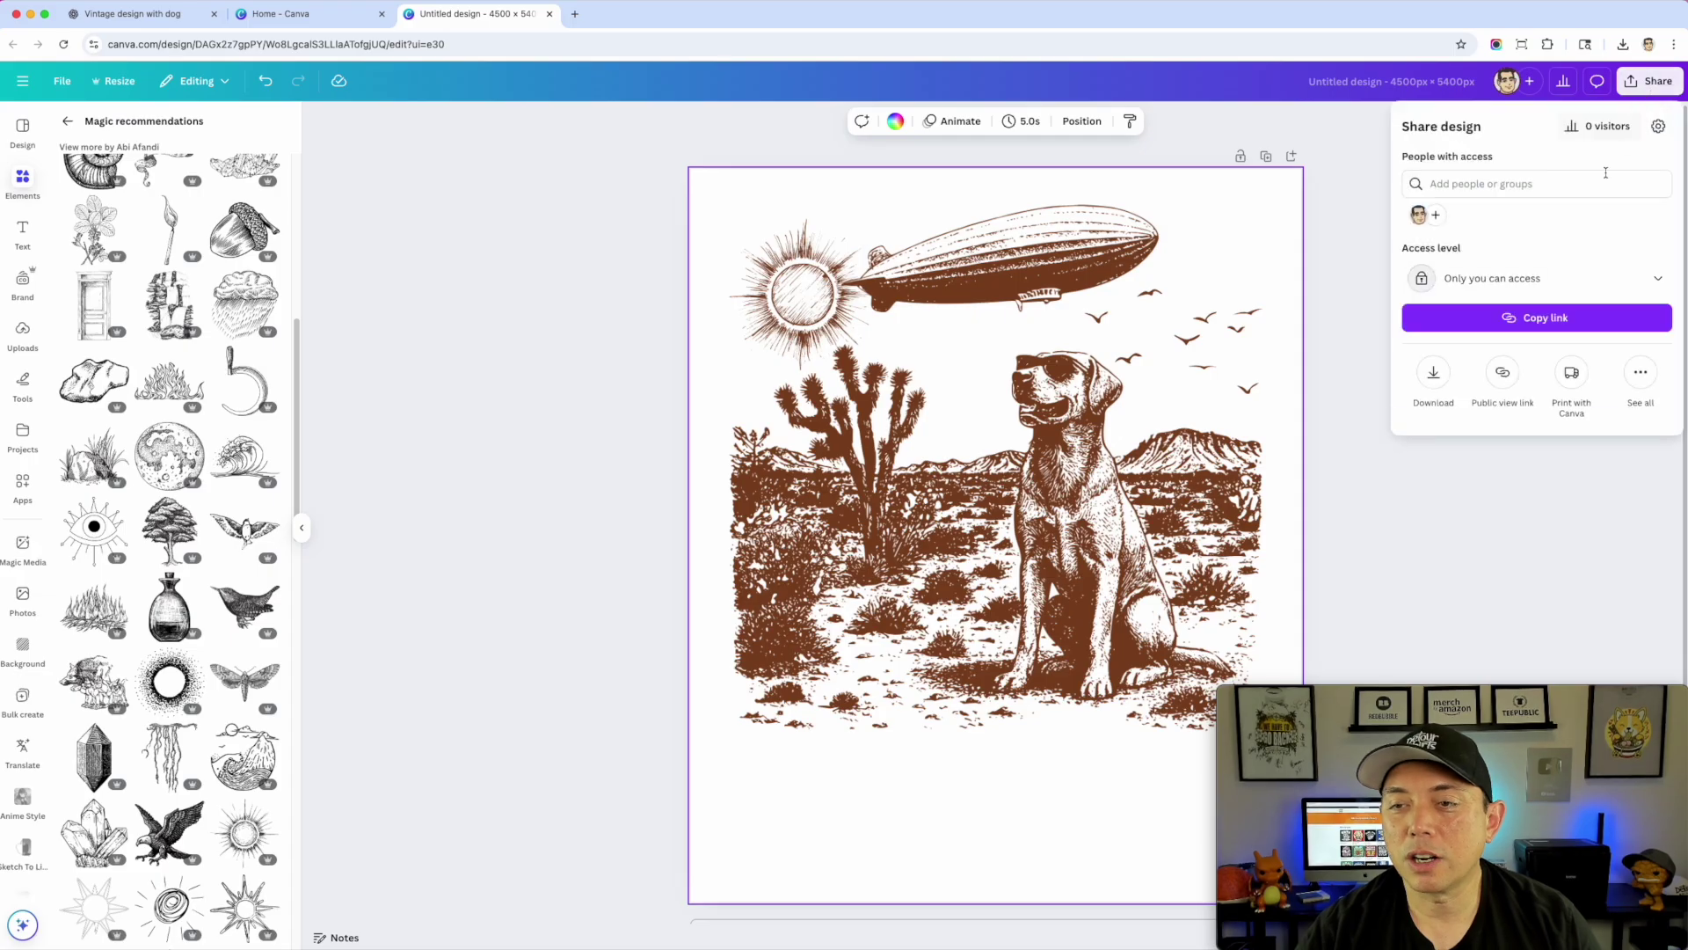
pyautogui.click(1431, 378)
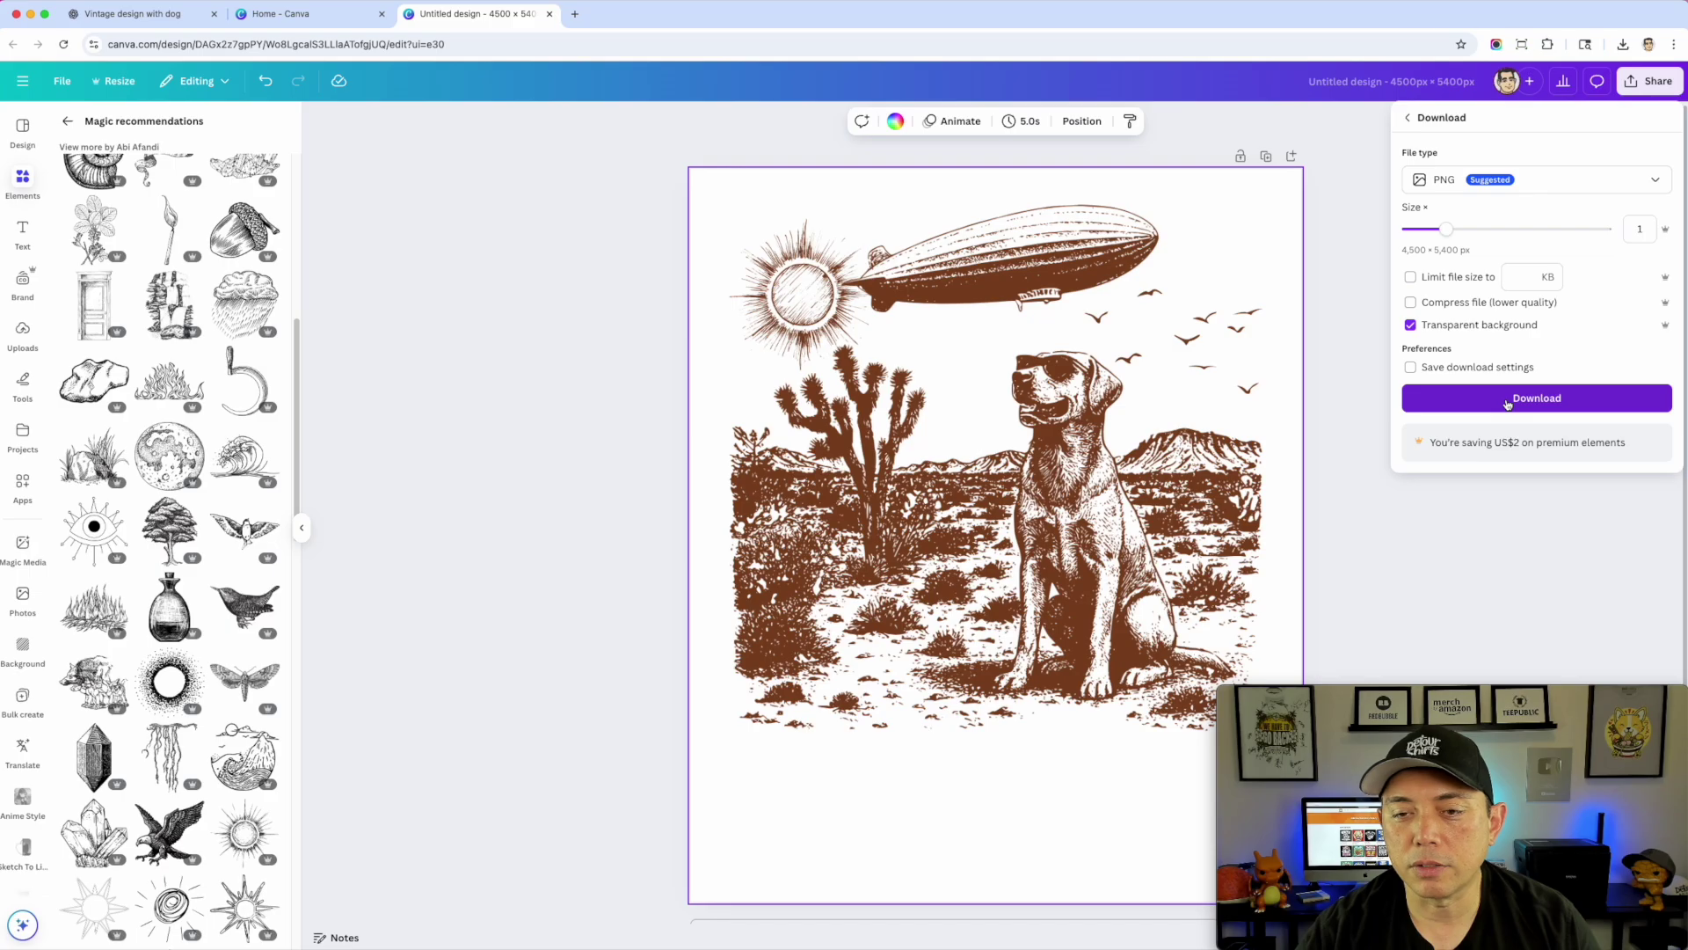
pyautogui.click(1507, 404)
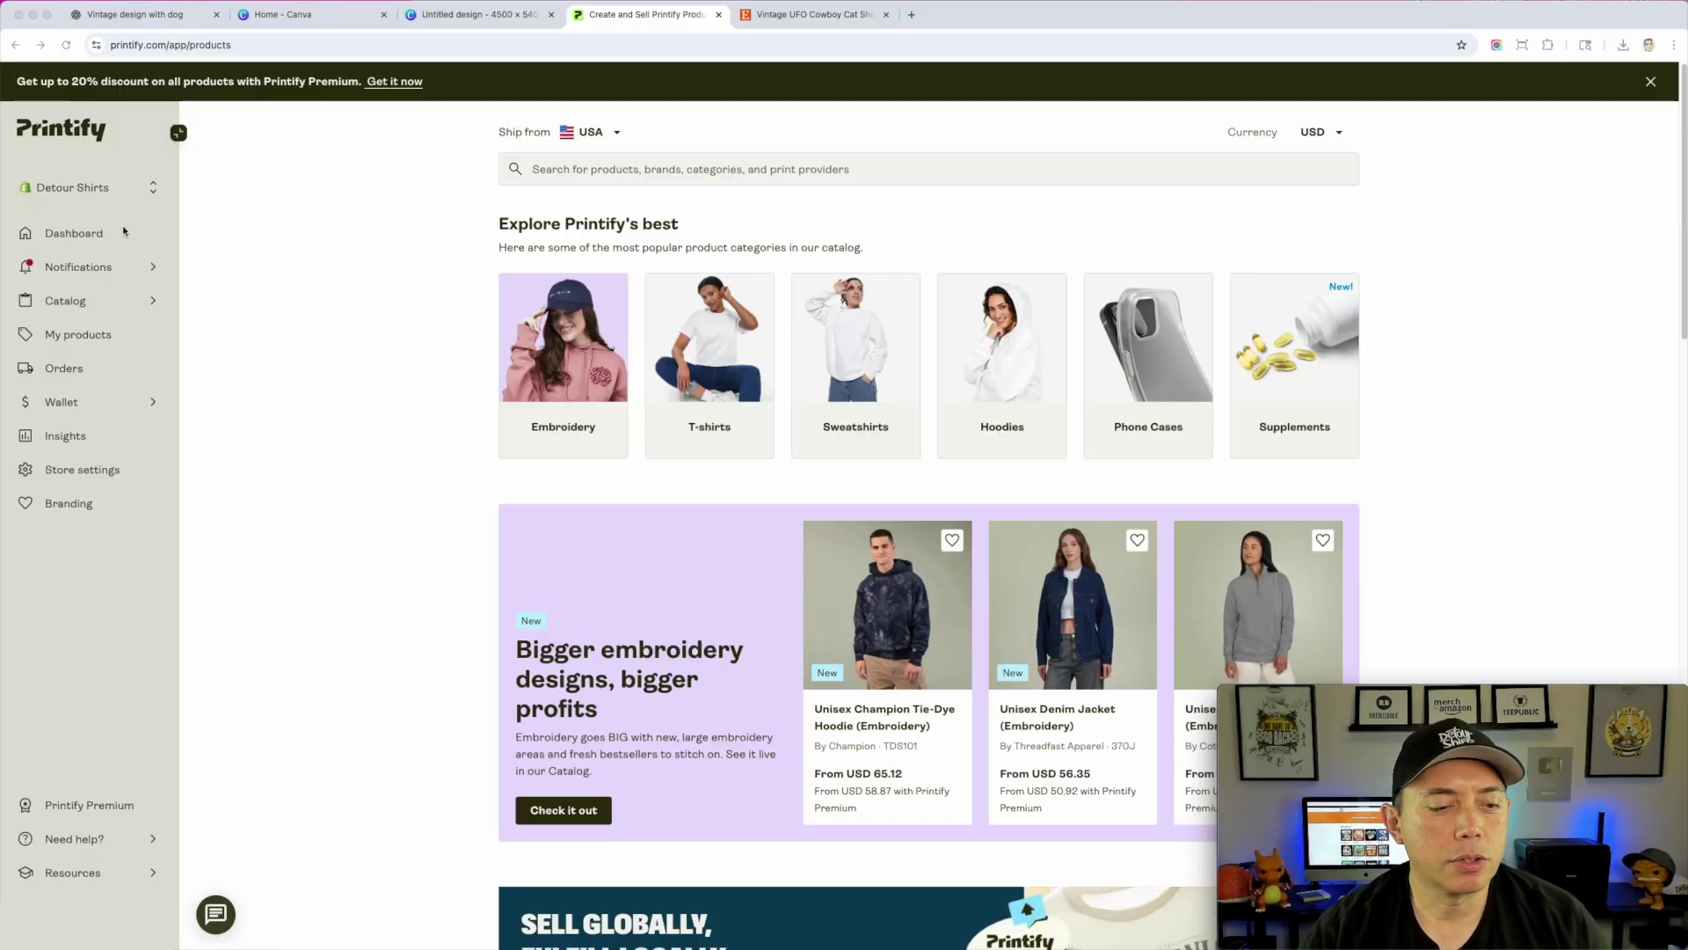
# In Printify, switch to the DetourShirts store and open the catalog's men's T-shirts category
pyautogui.click(151, 185)
pyautogui.click(233, 264)
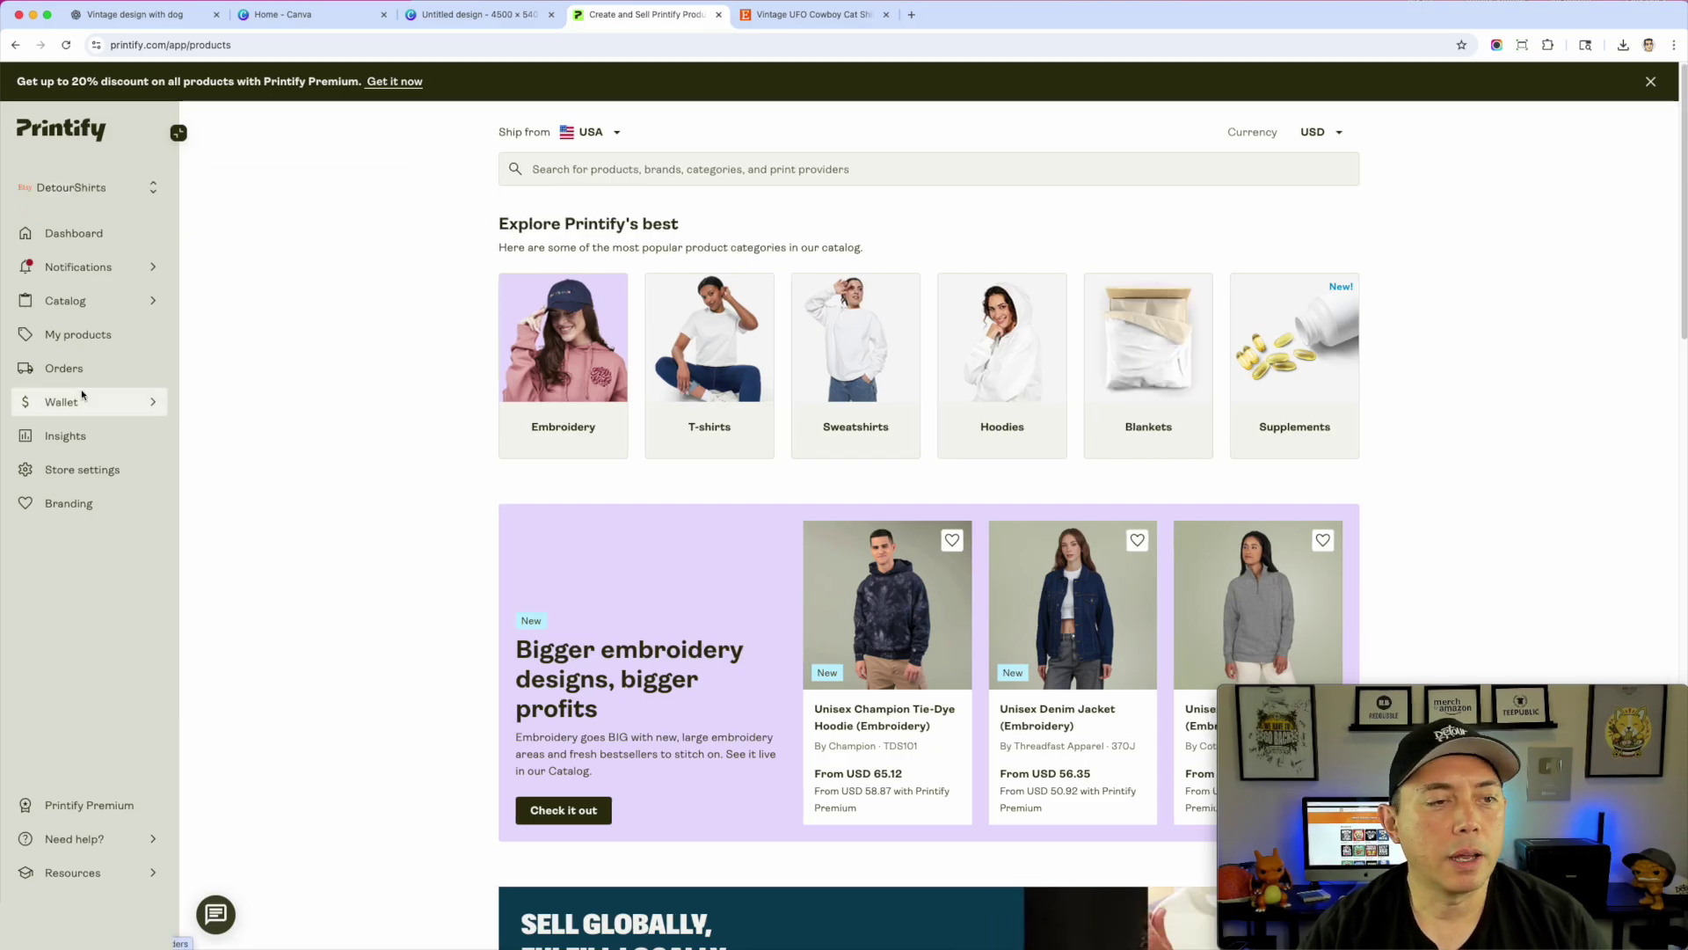
pyautogui.click(84, 308)
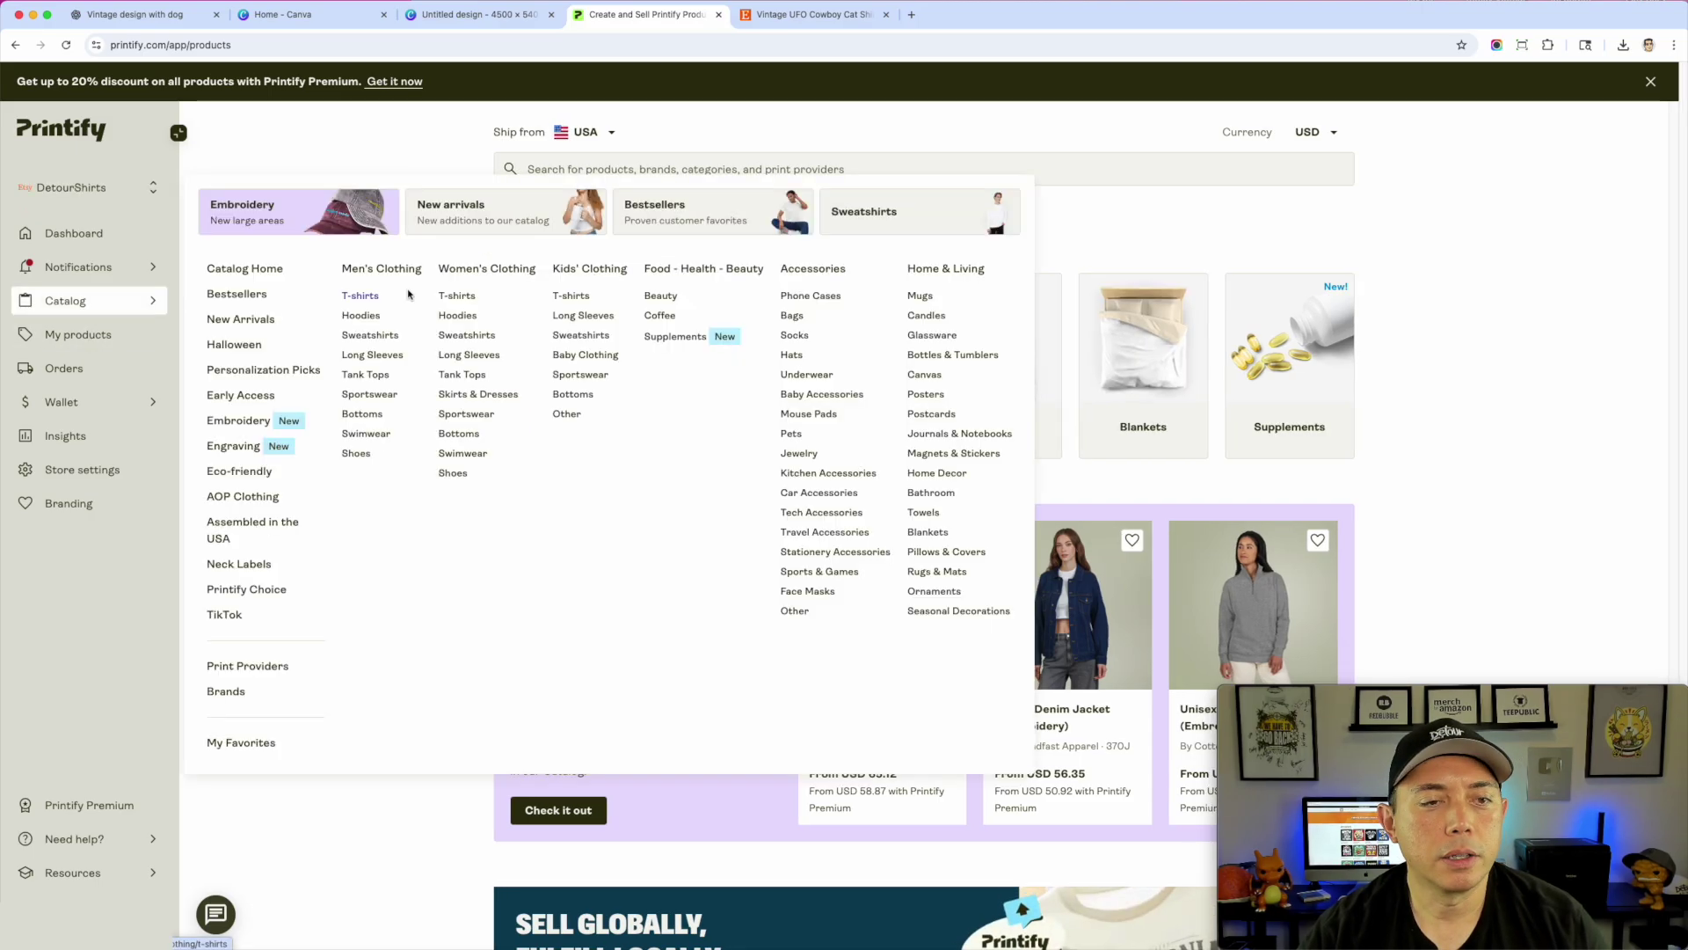
pyautogui.click(368, 297)
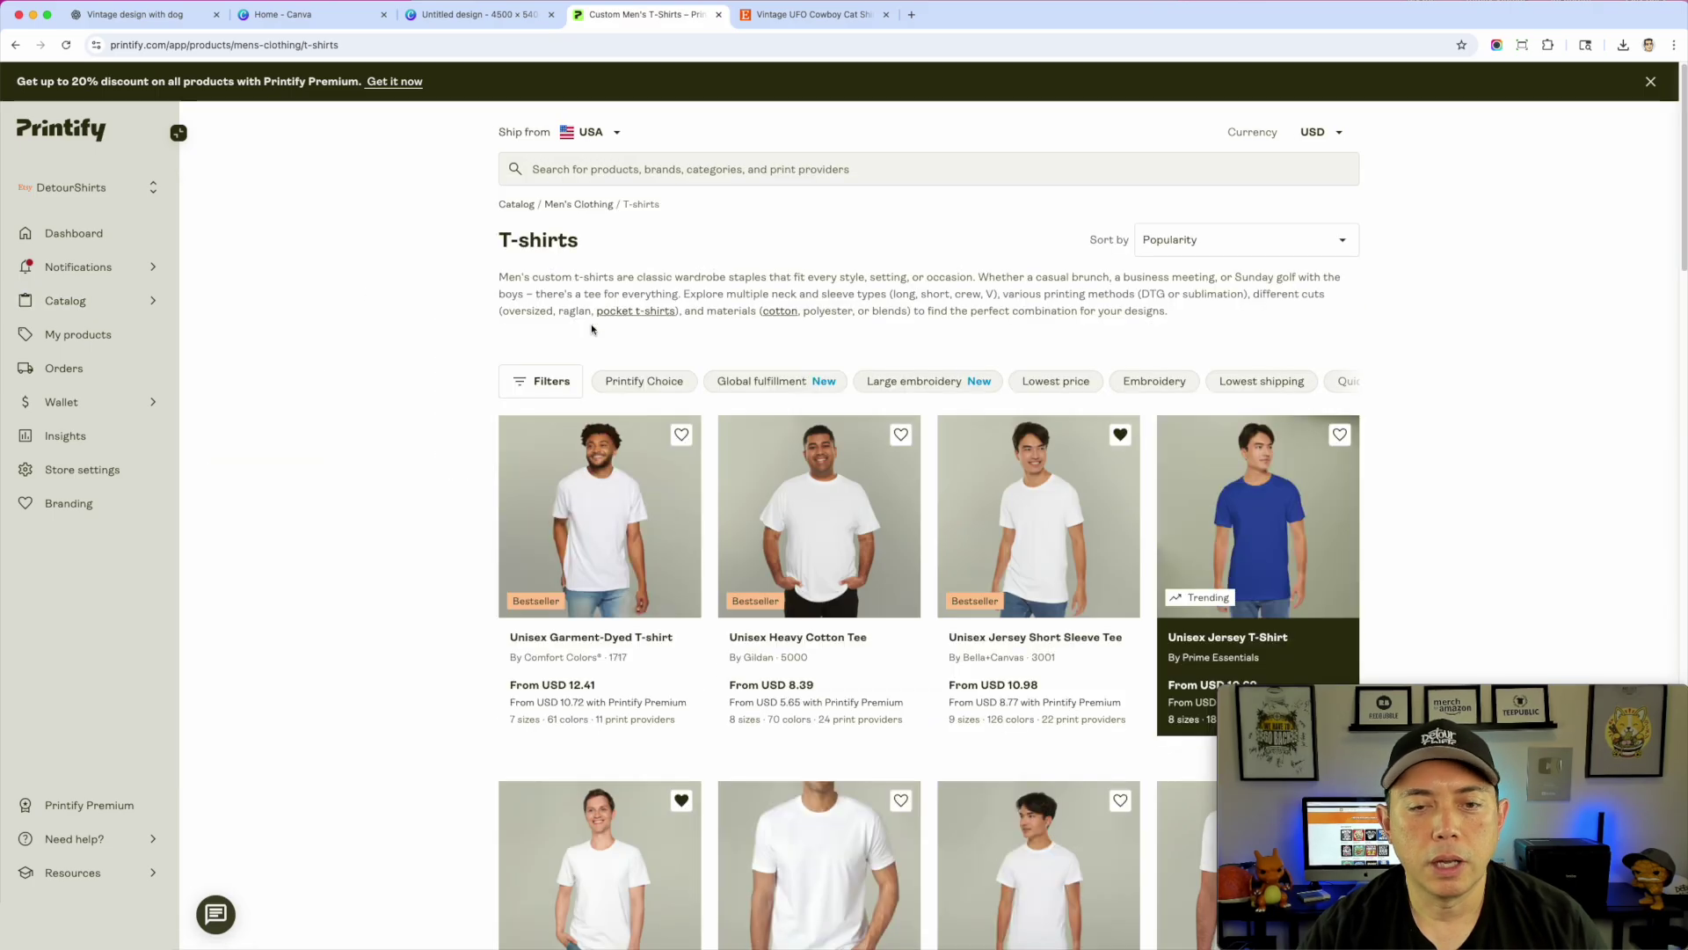
# Check the item details of the Vintage UFO Cowboy Cat Shirt listing on Etsy for the shirt brand used
pyautogui.click(834, 15)
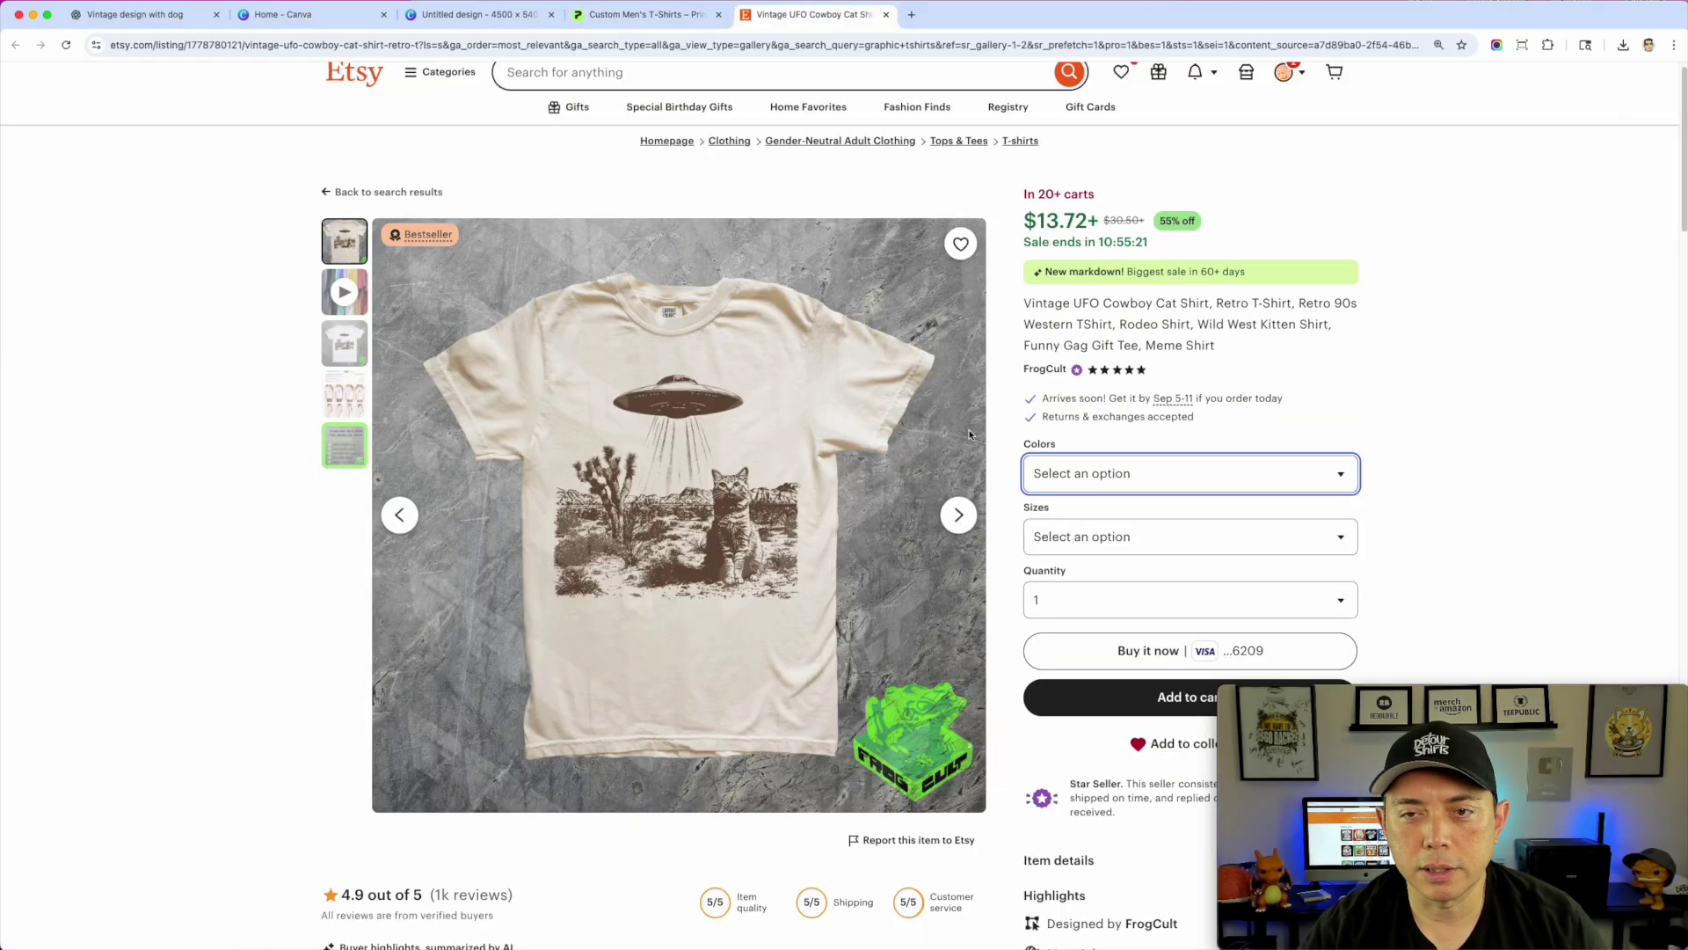
pyautogui.scroll(-5, 1128, 385)
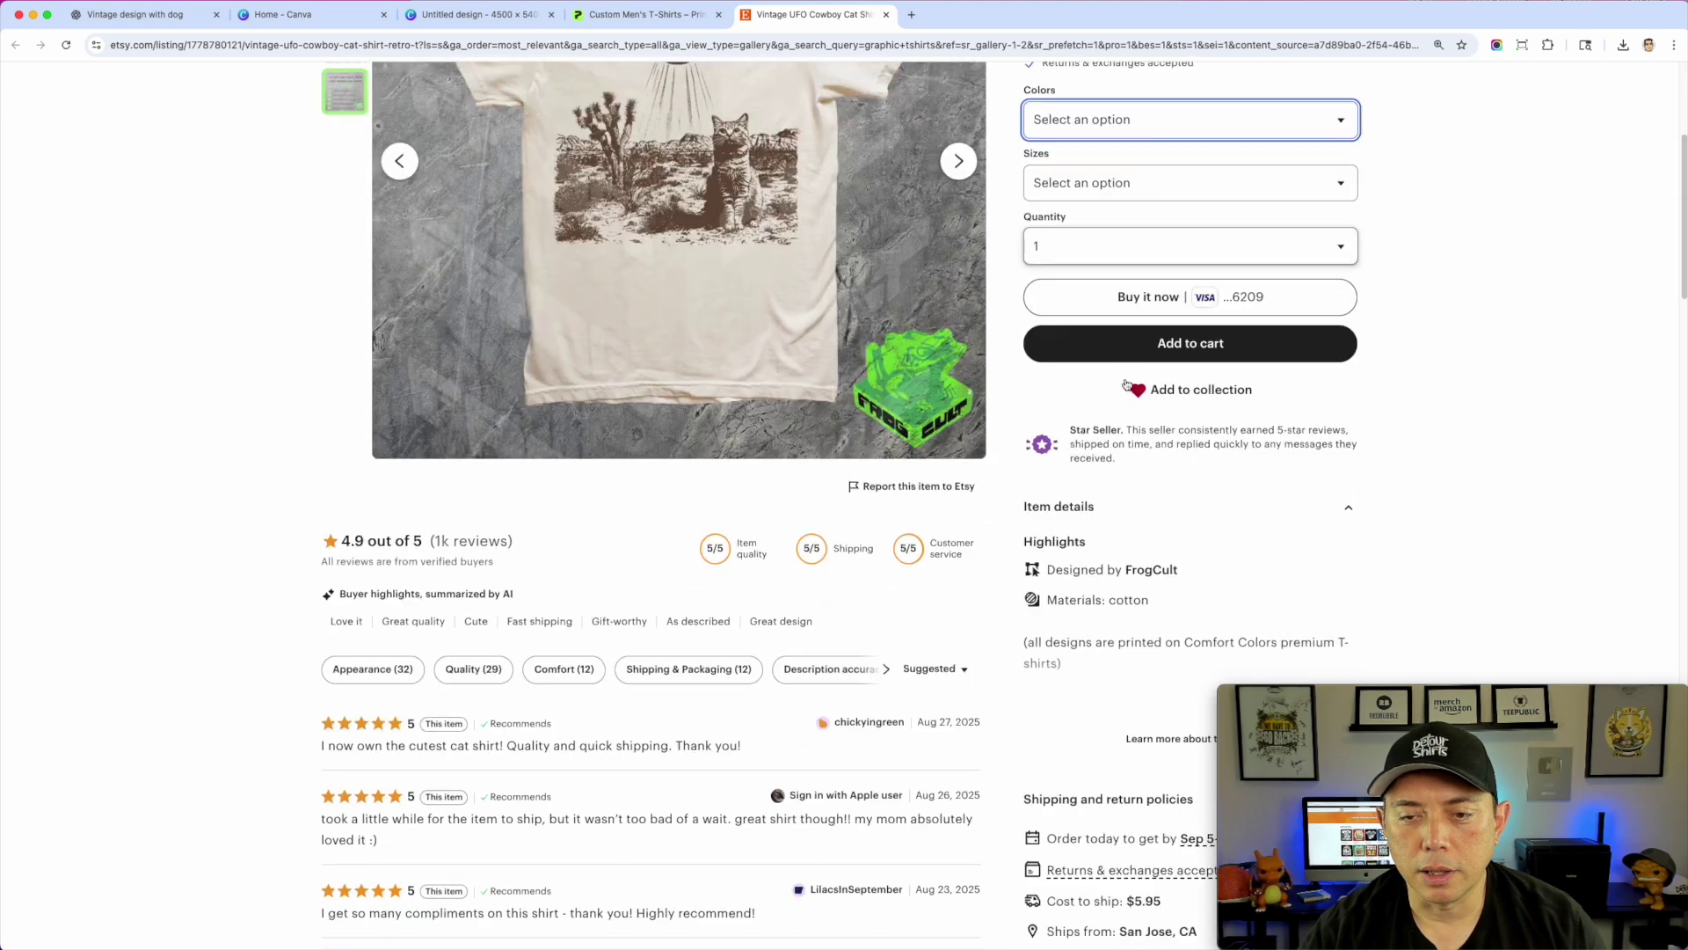
pyautogui.scroll(10, 975, 512)
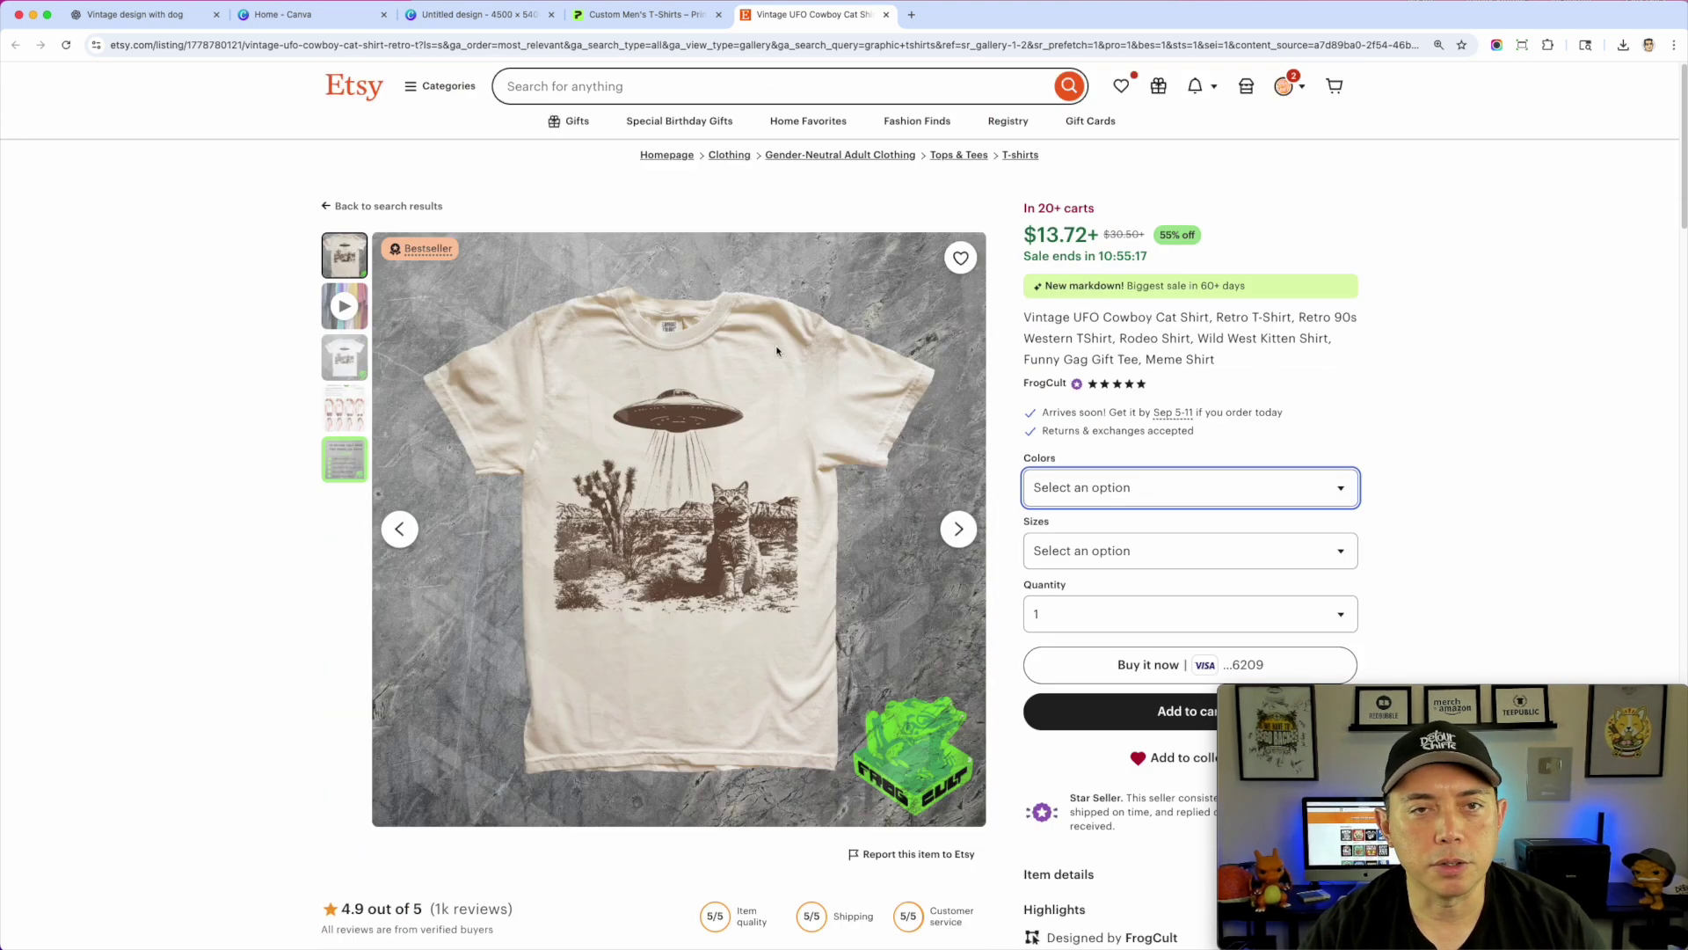
# Return to Printify's T-shirts catalog and open the Comfort Colors 1717 Unisex Garment-Dyed T-shirt
pyautogui.click(659, 16)
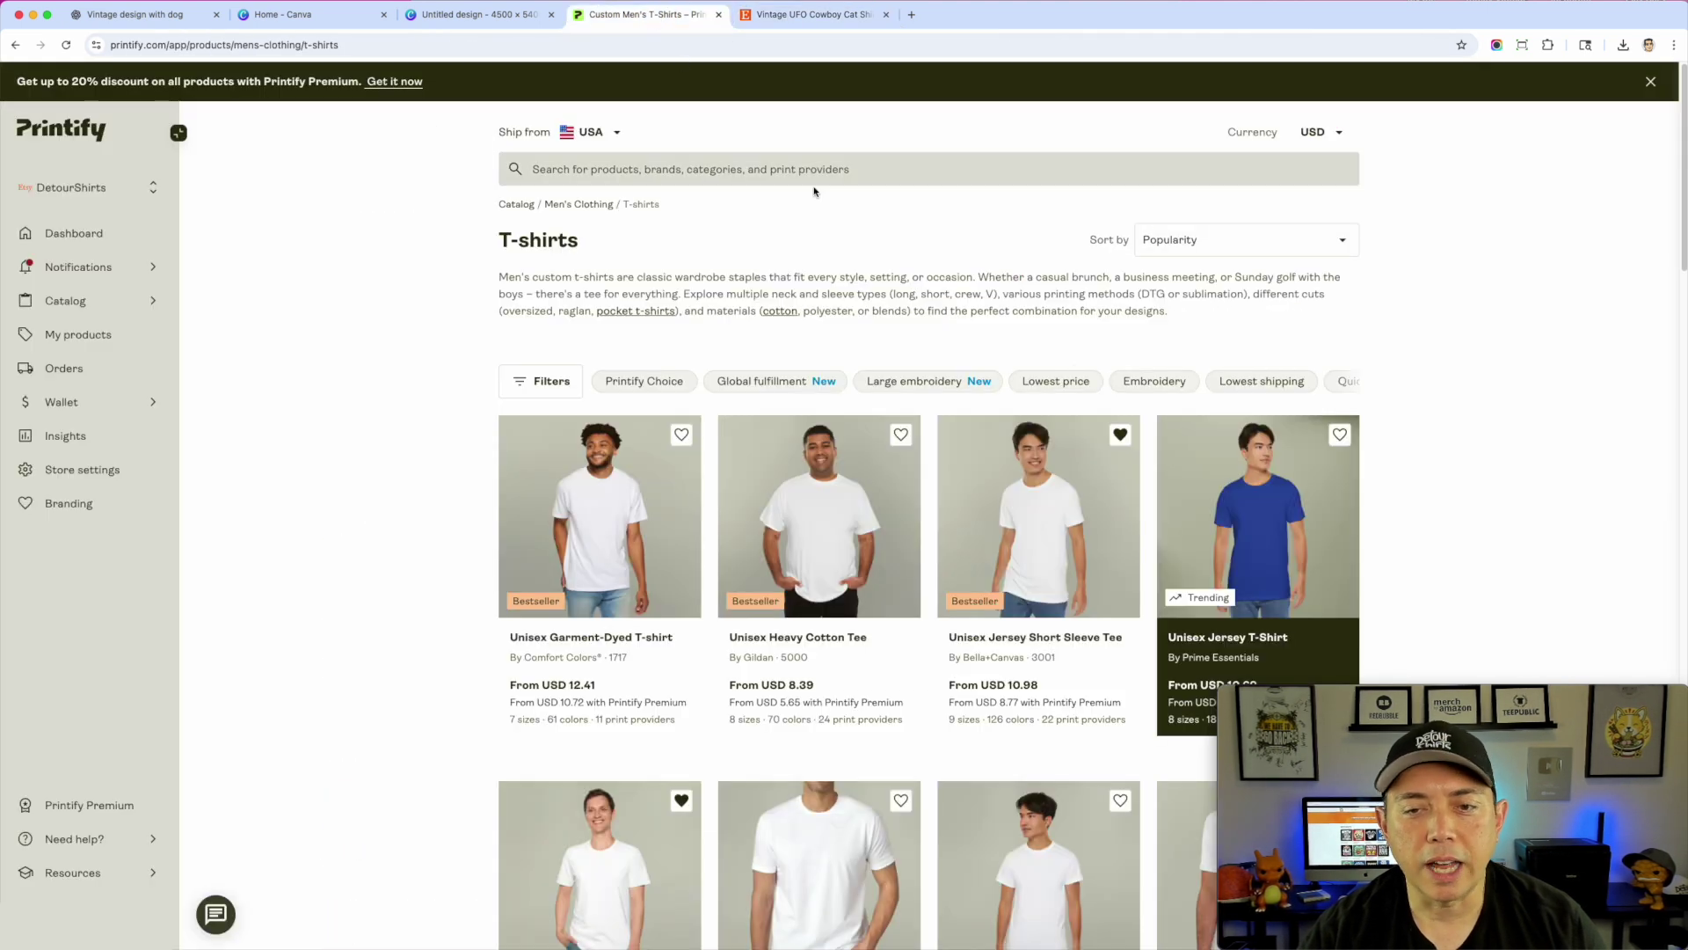
pyautogui.scroll(-1, 1491, 515)
pyautogui.scroll(-2, 995, 583)
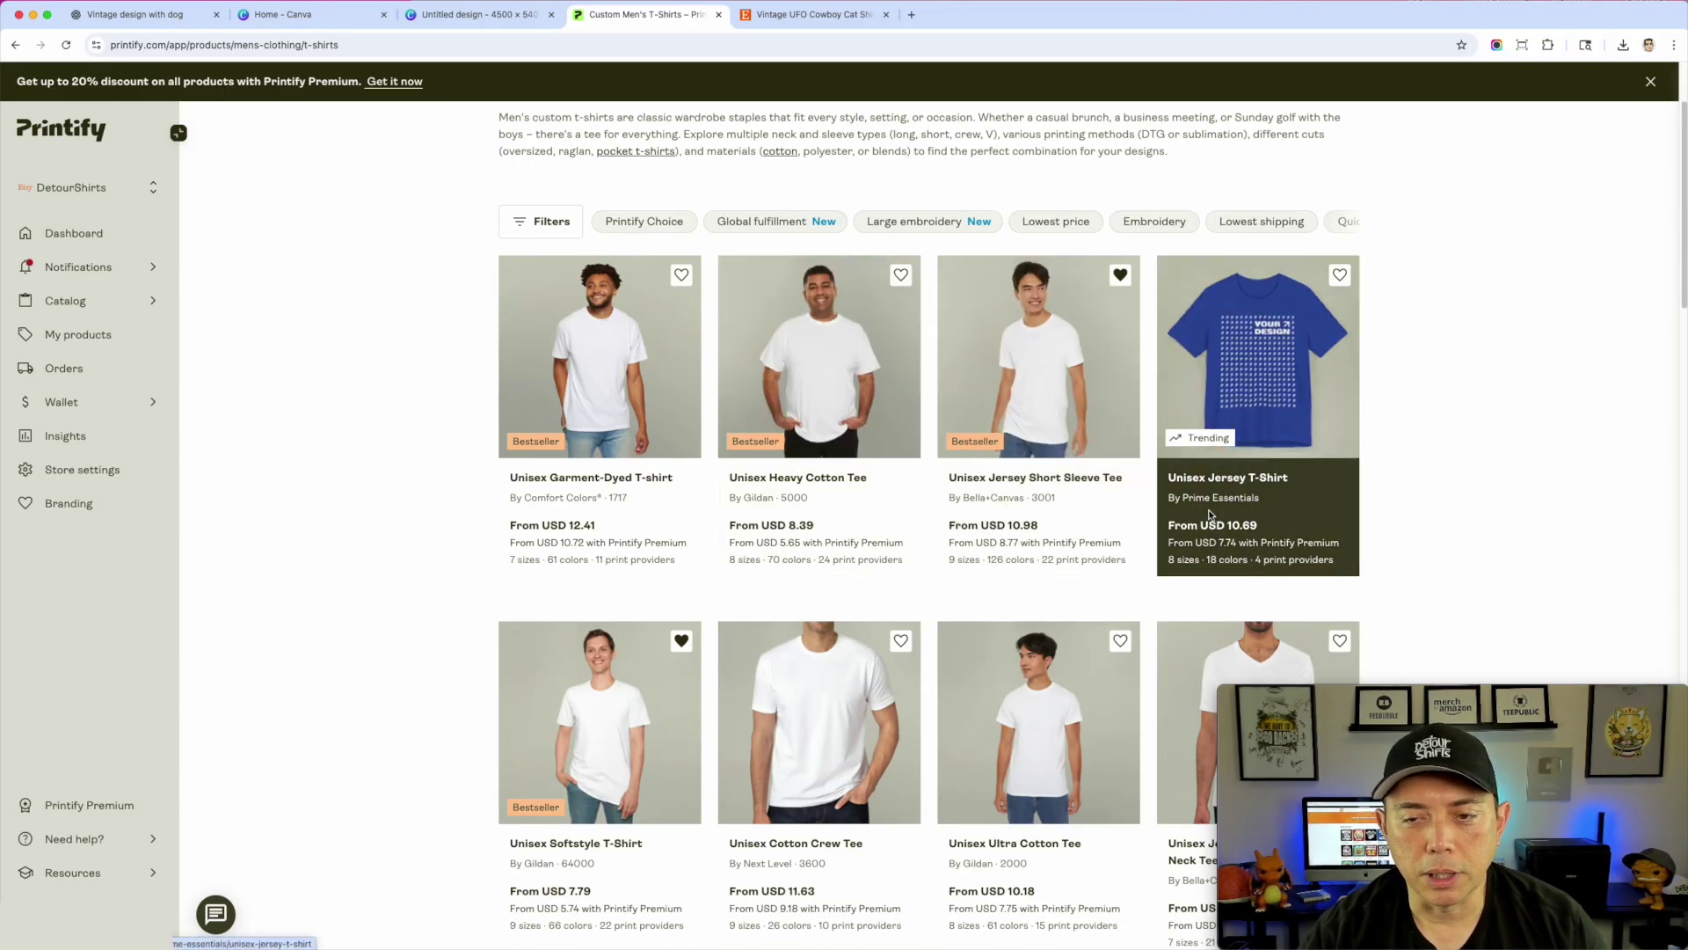
pyautogui.scroll(-1, 576, 505)
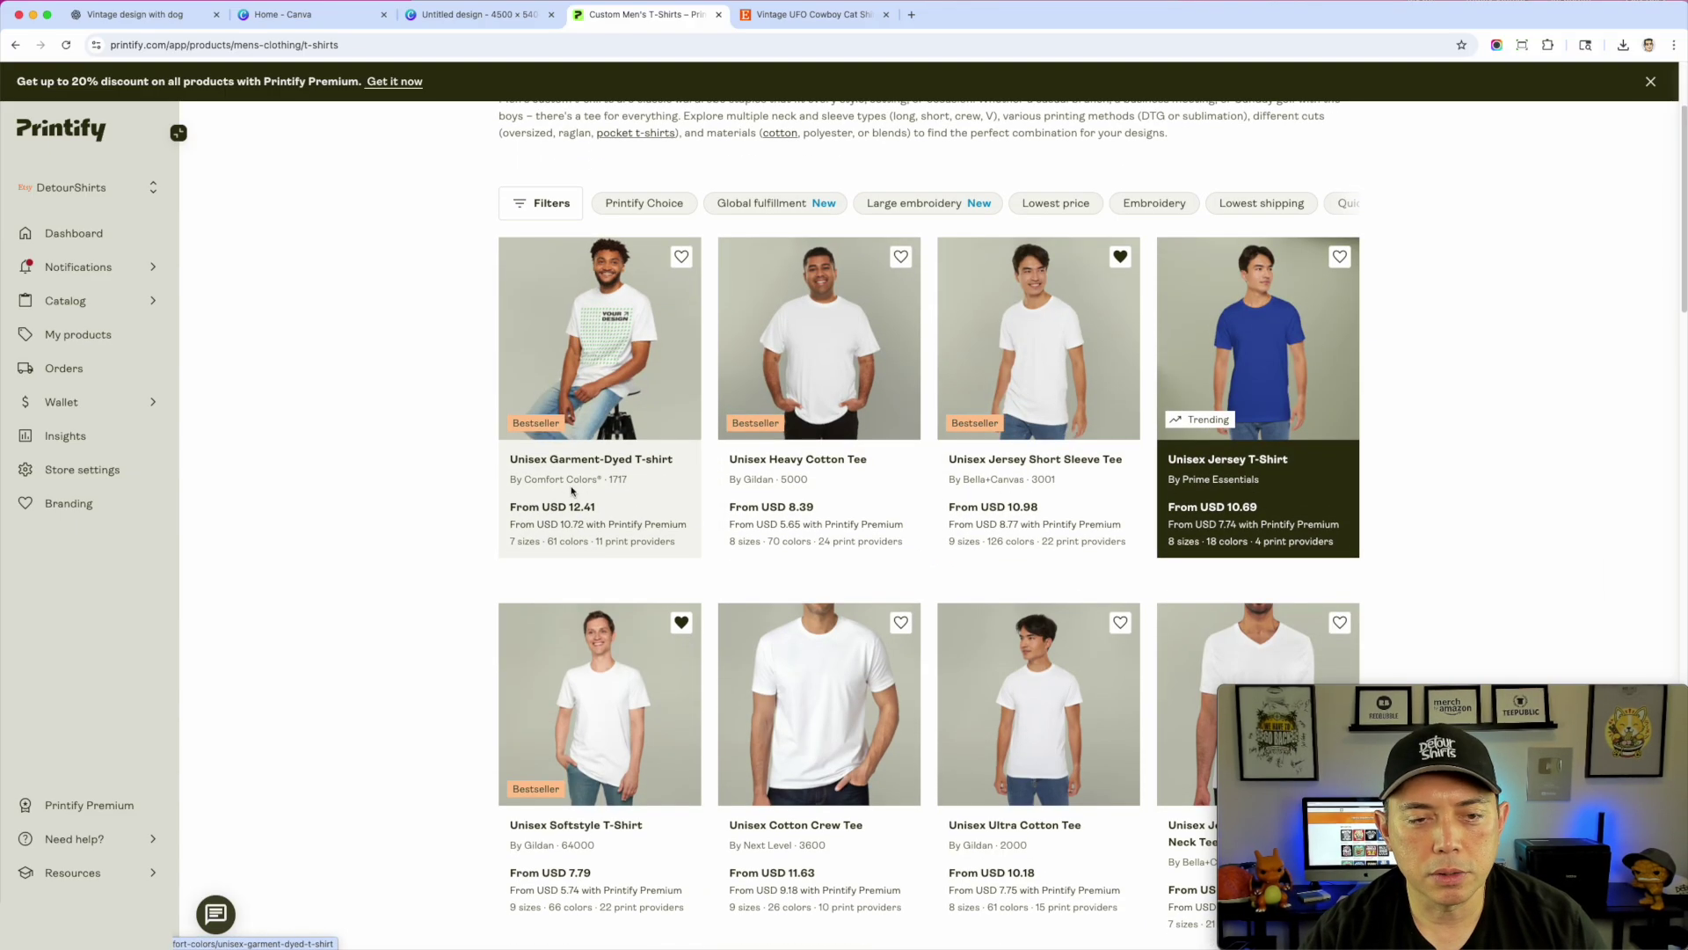
pyautogui.click(613, 335)
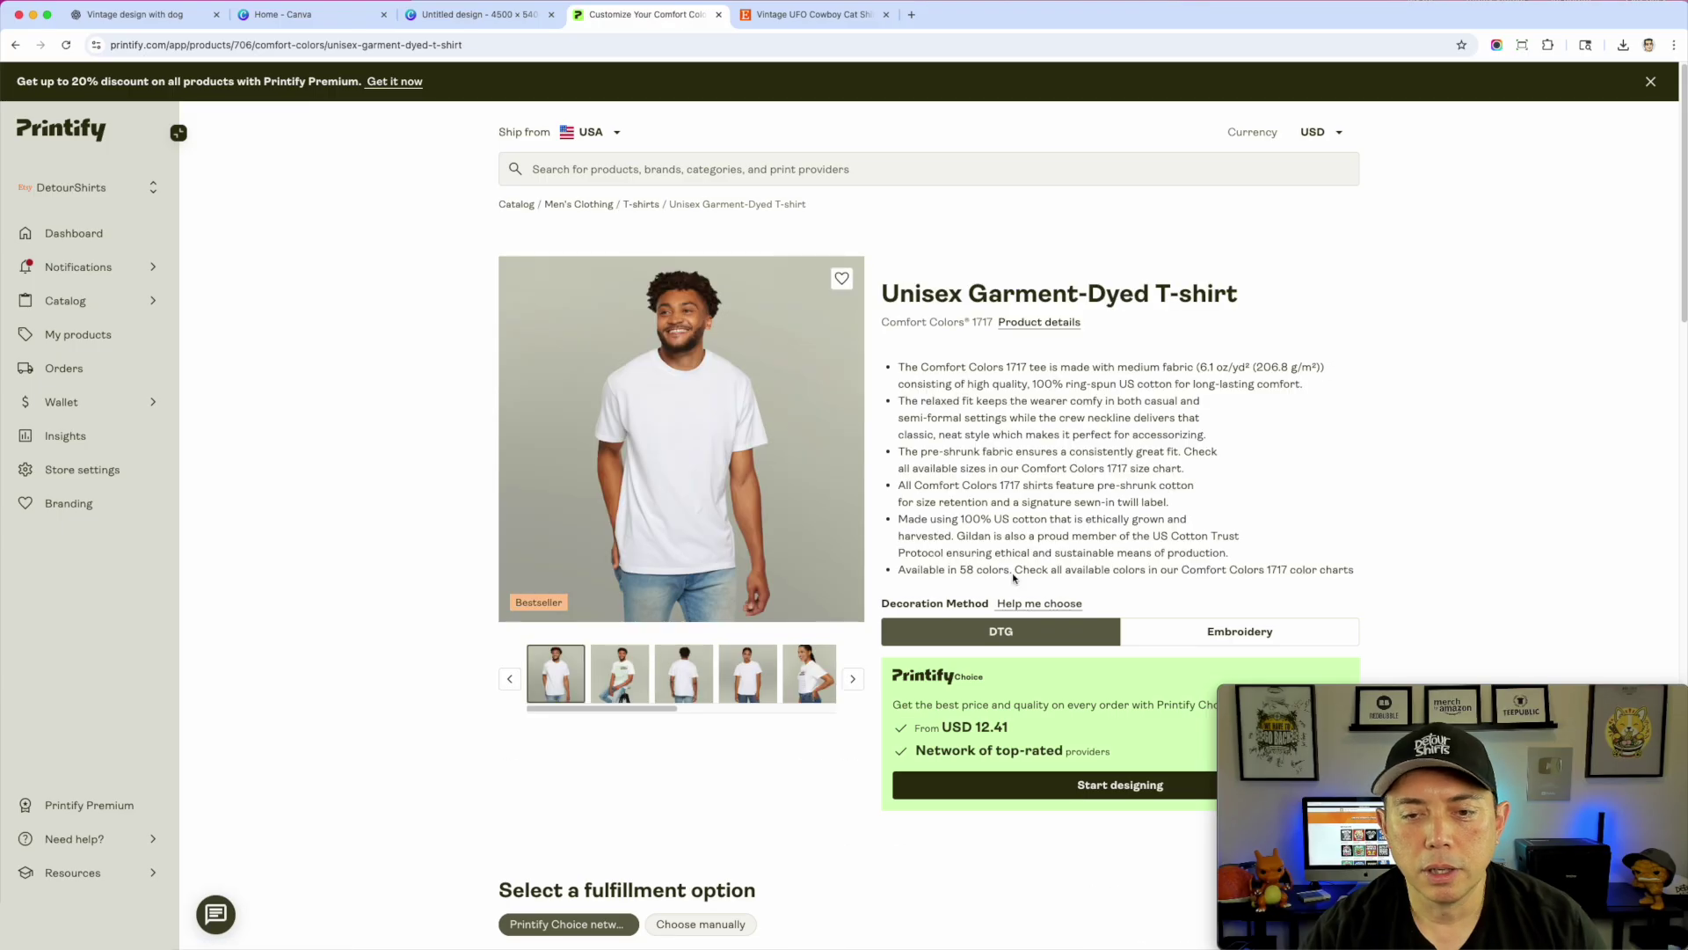
# Choose the fulfillment provider manually and start designing the T-shirt with Monster Digital
pyautogui.scroll(-5, 1014, 578)
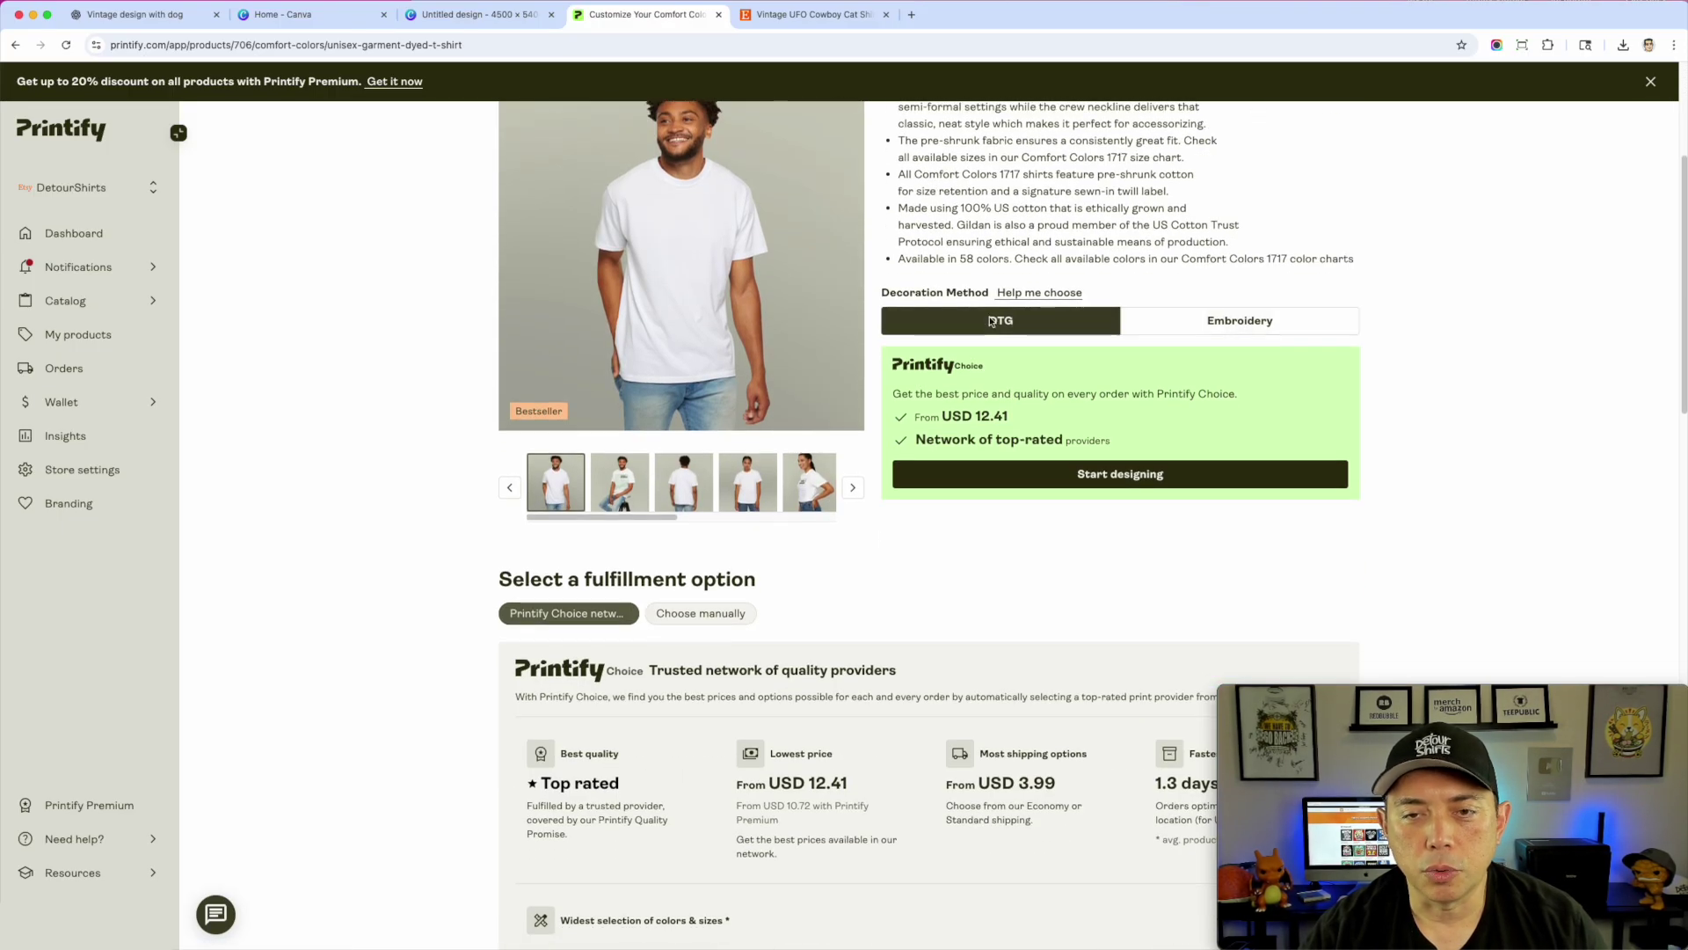
pyautogui.scroll(-2, 950, 483)
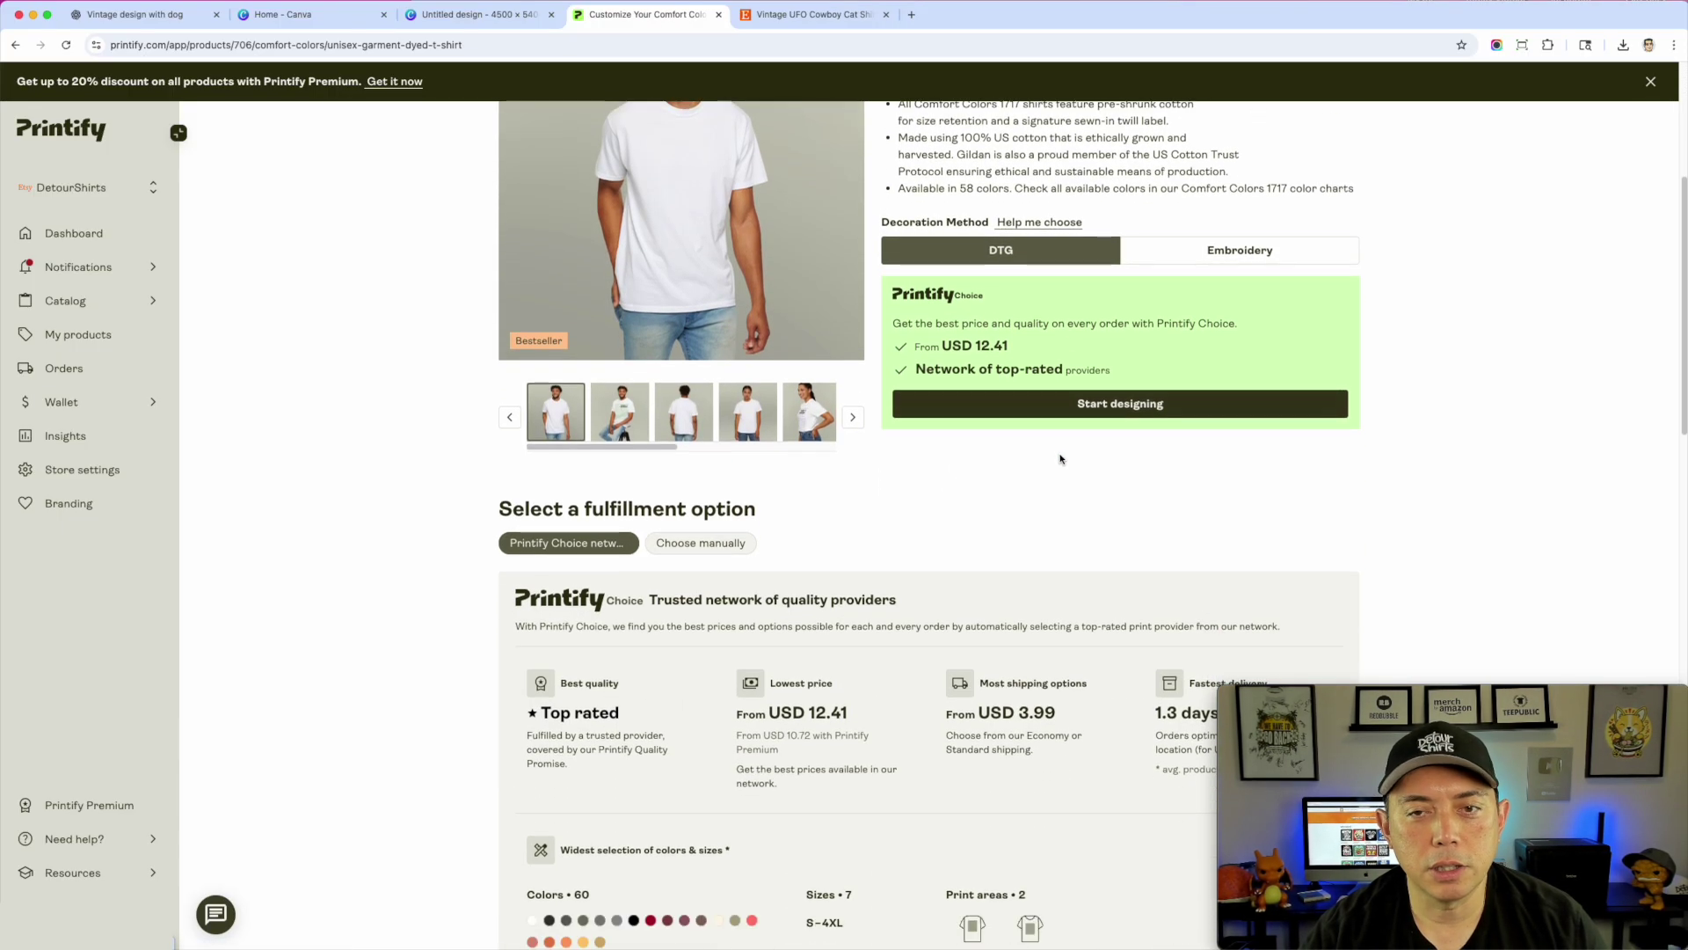
pyautogui.scroll(-2, 993, 527)
pyautogui.click(701, 467)
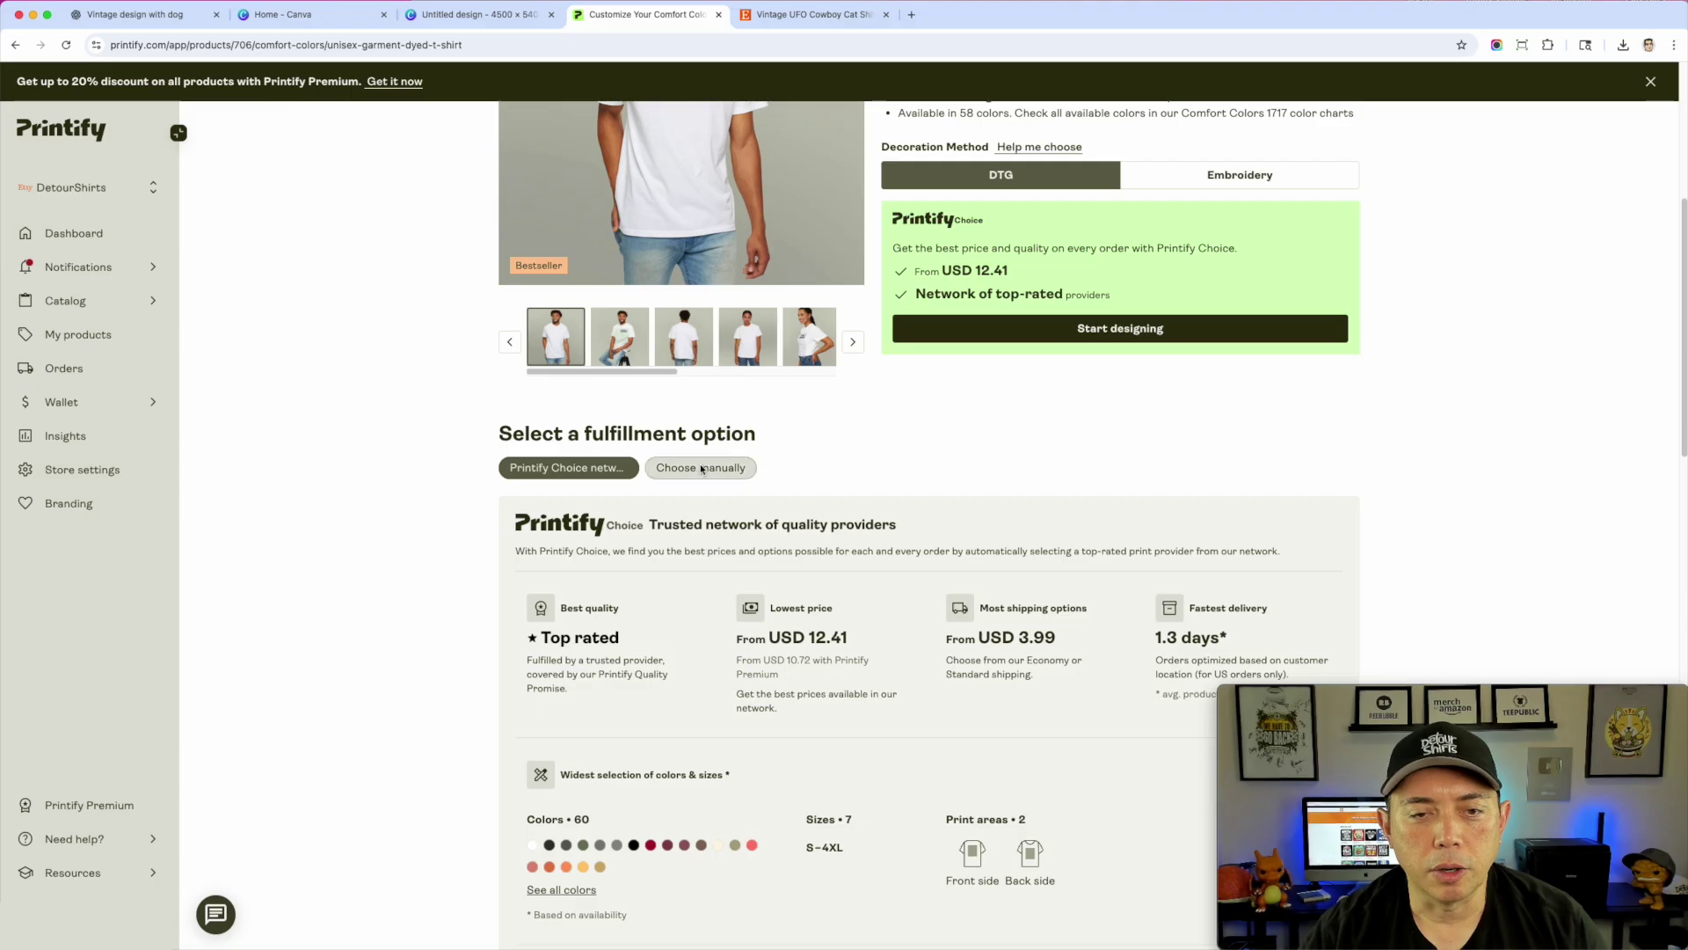
pyautogui.scroll(-1, 777, 580)
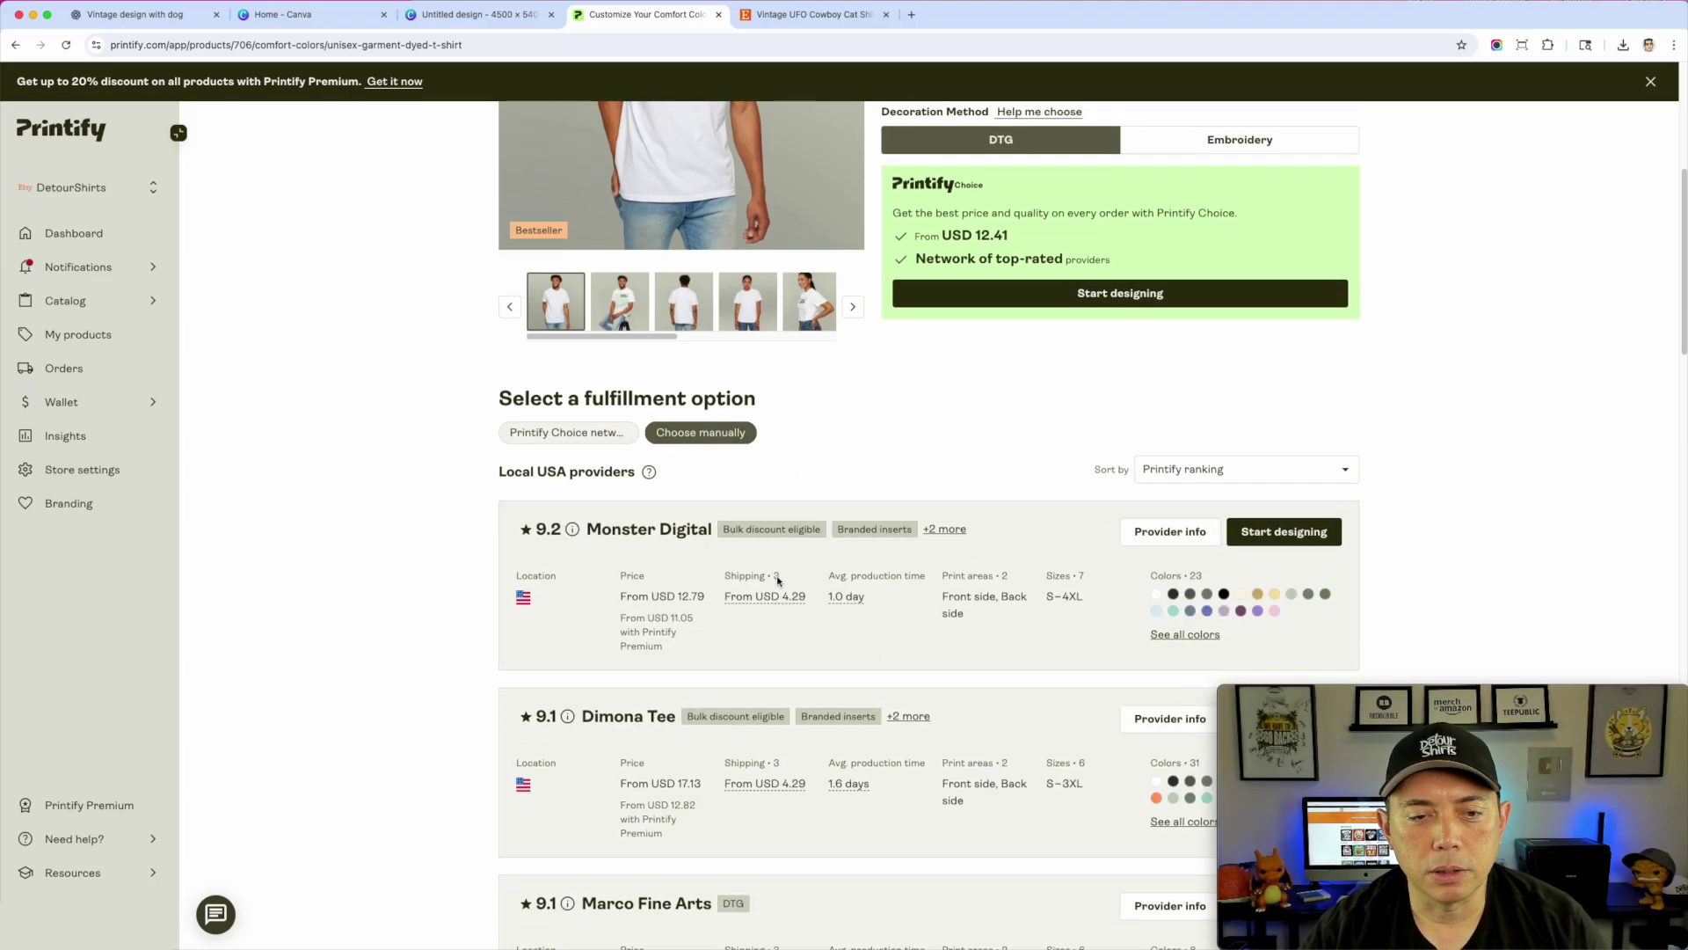
pyautogui.click(1292, 540)
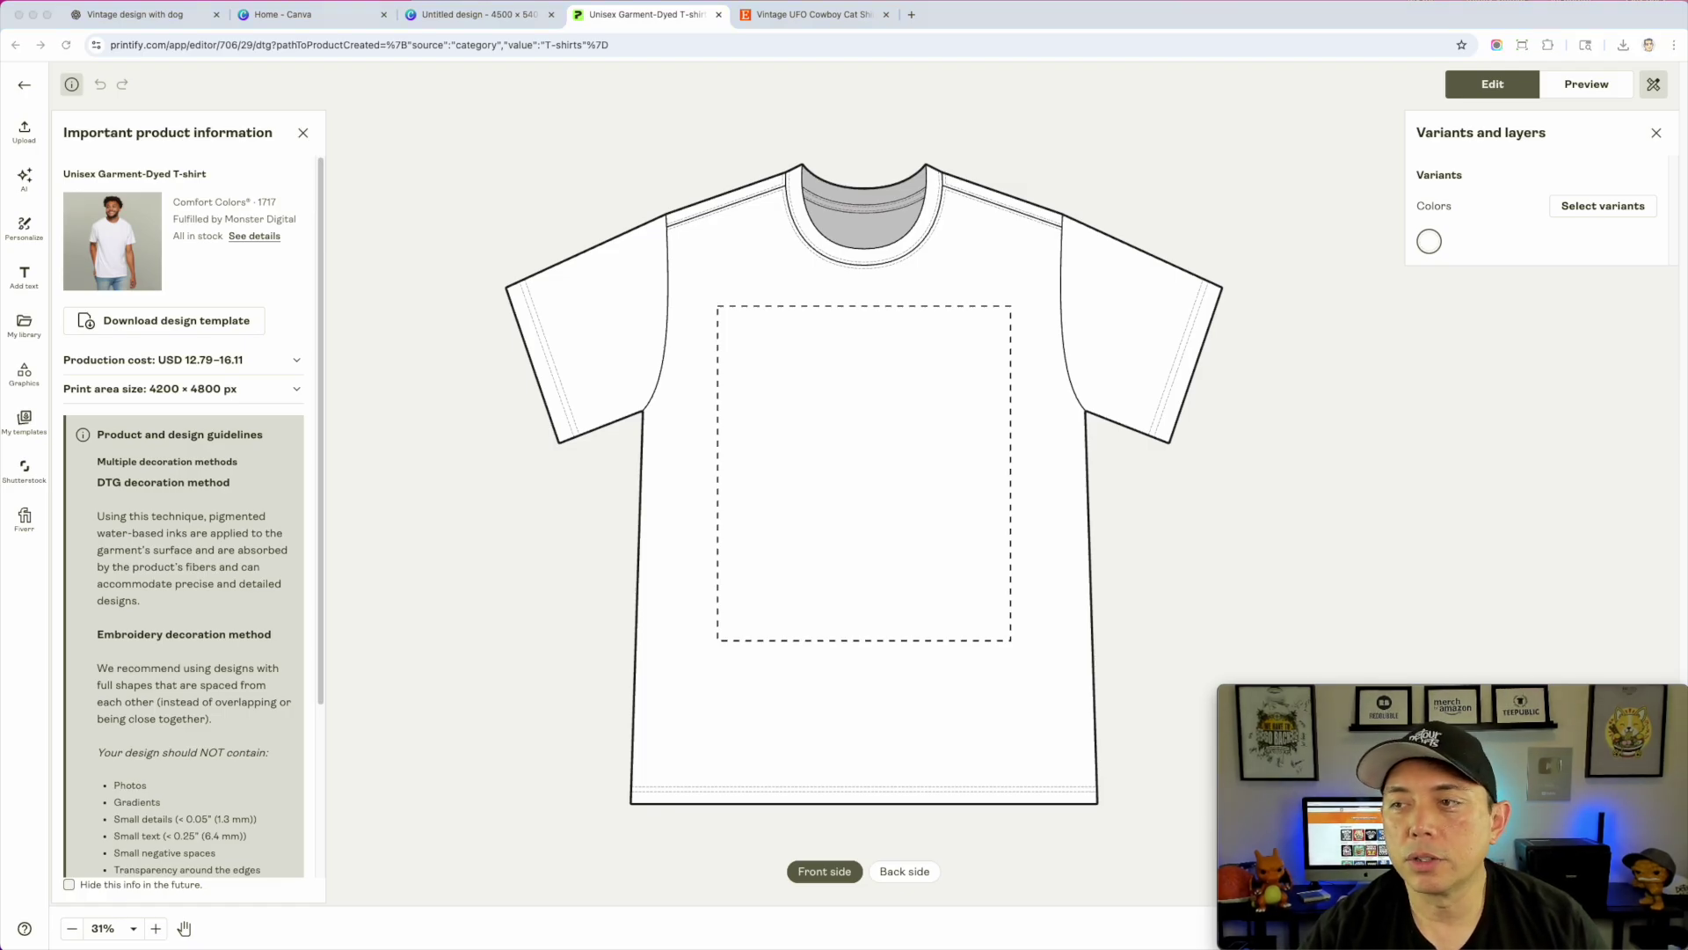
# Place Untitled design 57.png on the shirt's front side and enlarge it to about 13.67 × 16.4 in near the print area's upper edge
pyautogui.moveTo(893, 445); pyautogui.dragTo(1524, 301)
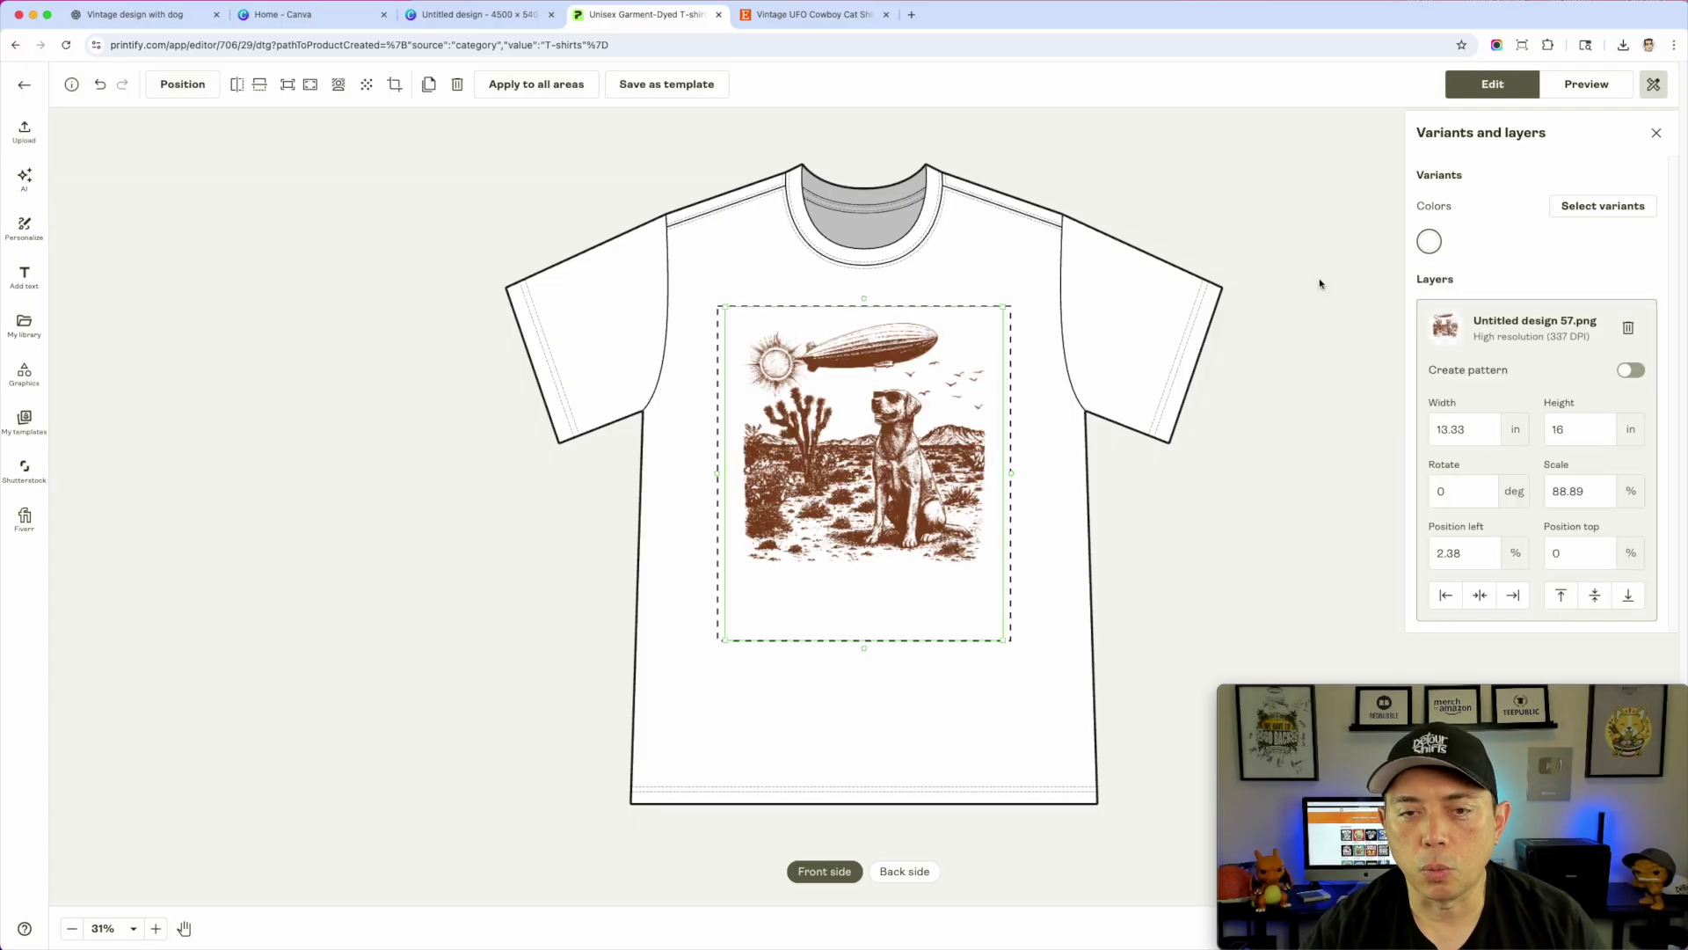
pyautogui.moveTo(1001, 641); pyautogui.dragTo(1008, 646)
pyautogui.moveTo(911, 522); pyautogui.dragTo(903, 518)
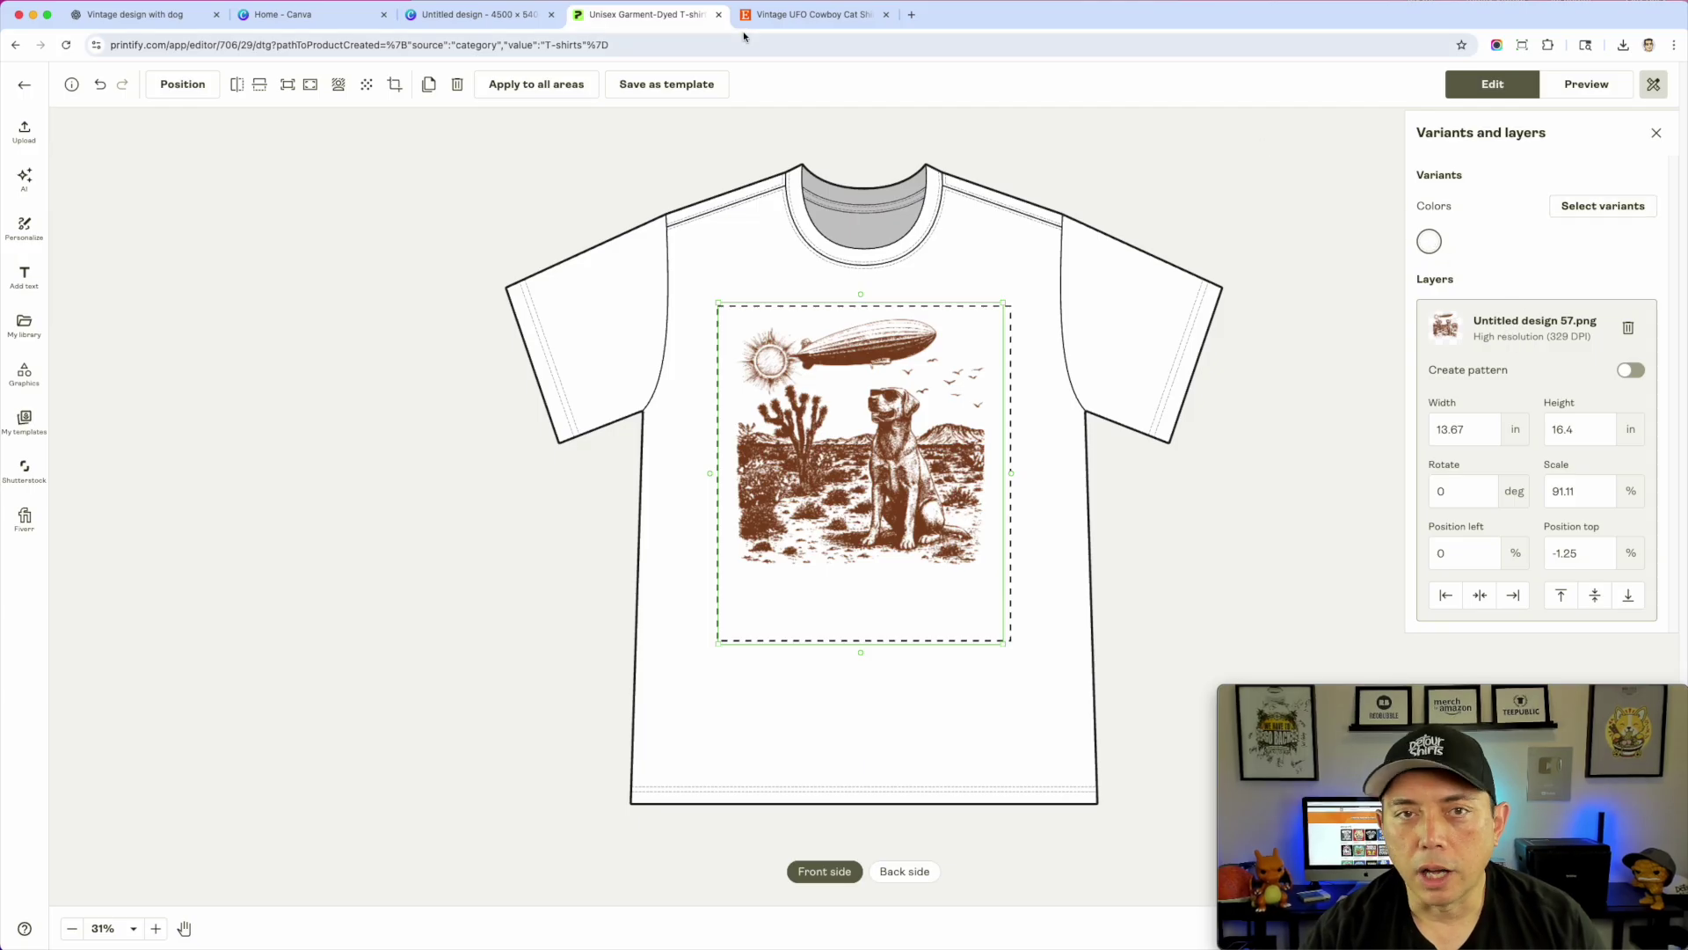
# Check the color options of the Vintage UFO Cowboy Cat Shirt listing on Etsy and return to the Printify design editor
pyautogui.click(792, 16)
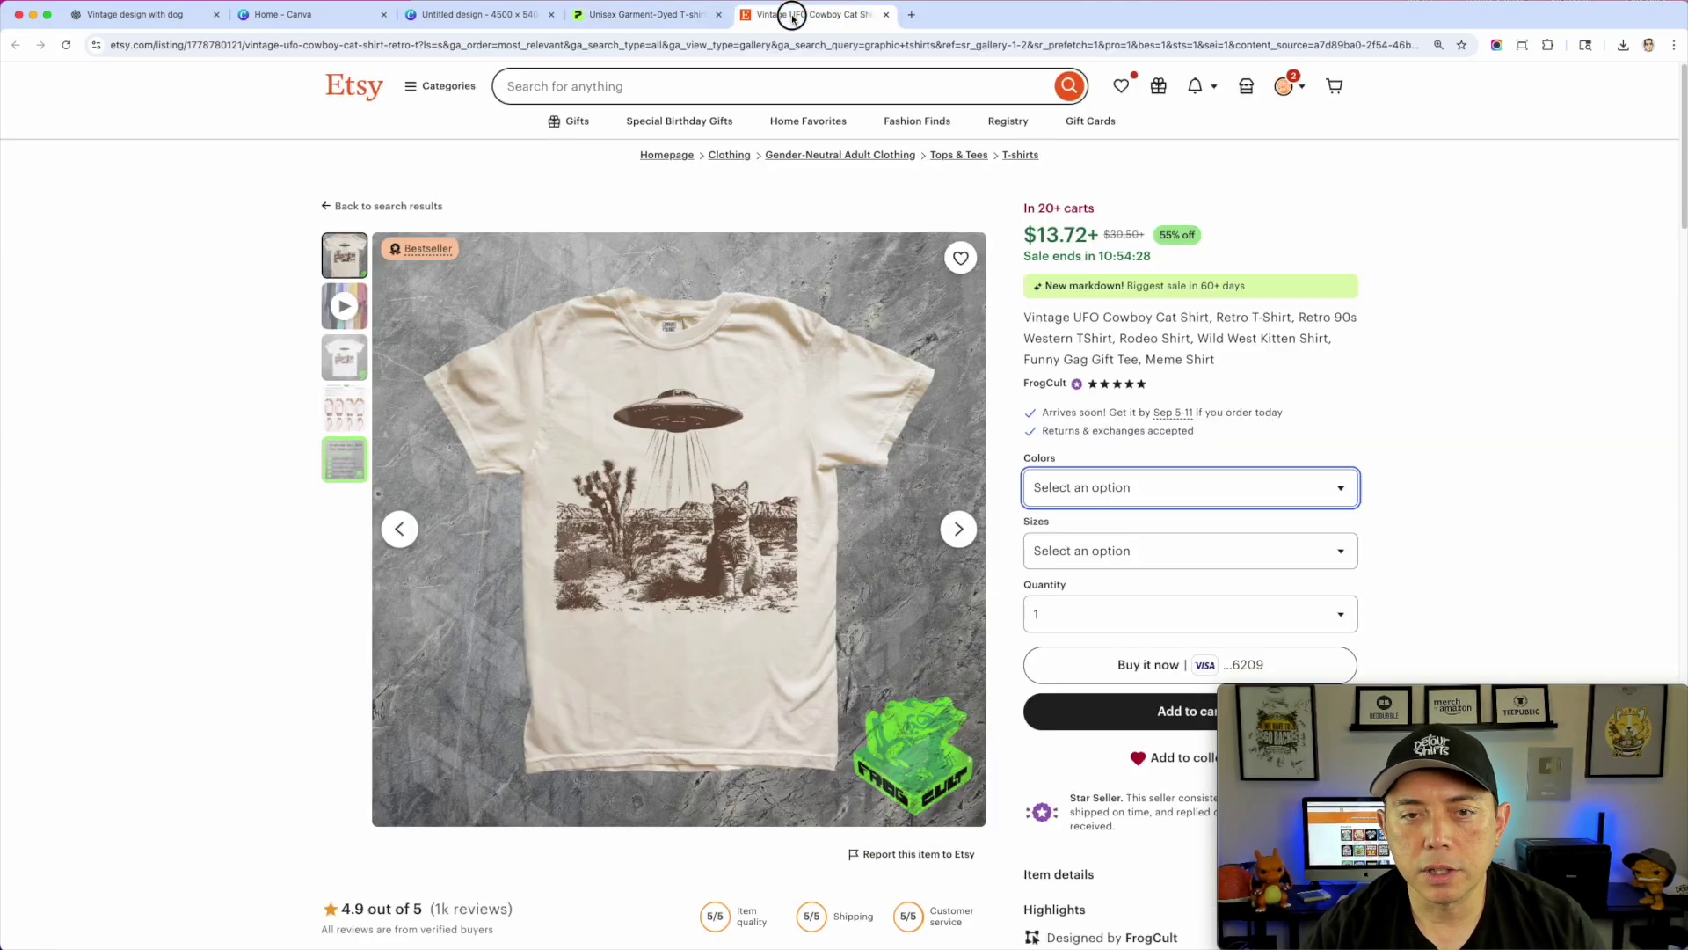
pyautogui.click(1146, 490)
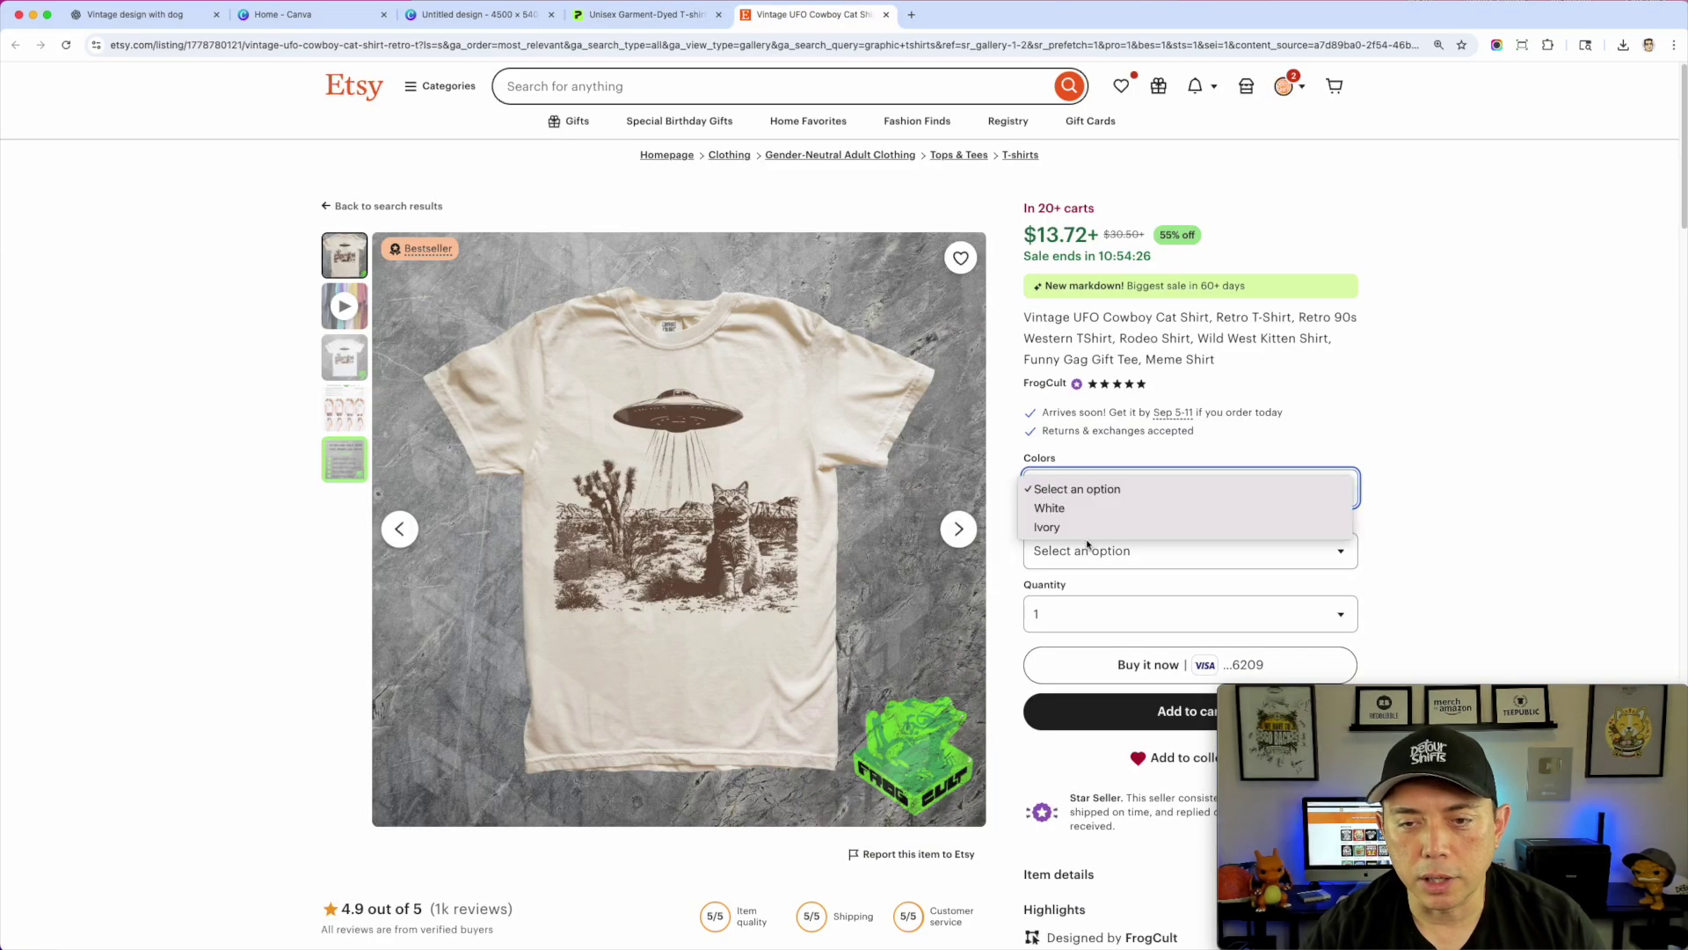
pyautogui.click(646, 15)
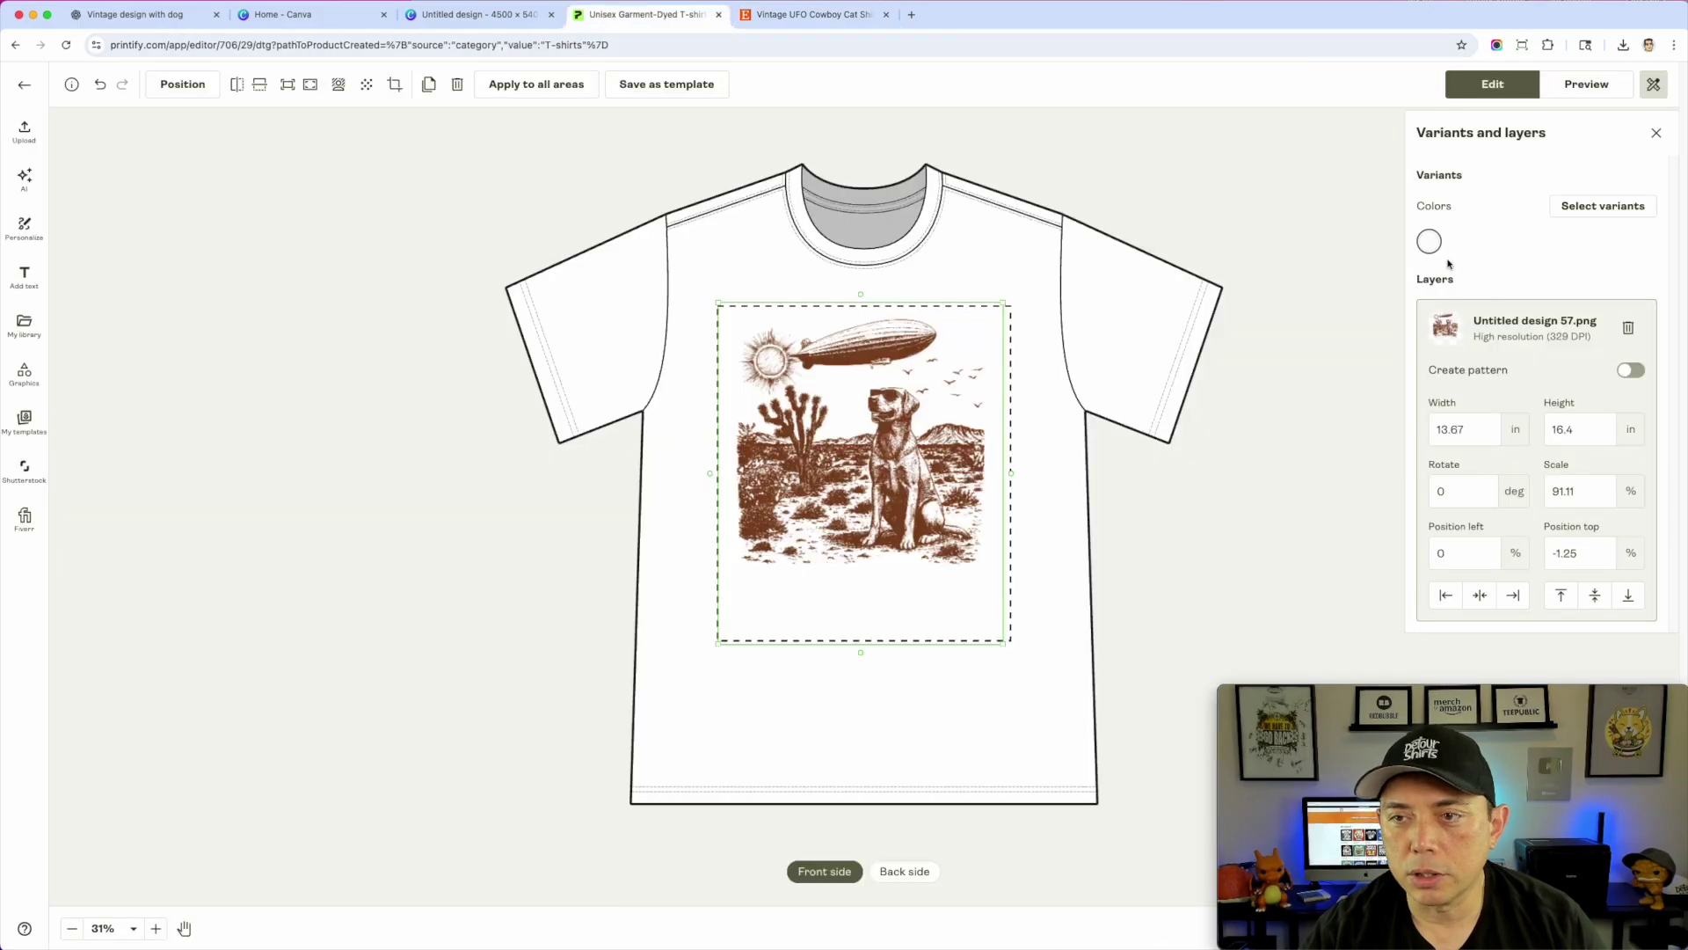
# Add Ivory to the shirt's selected color variants alongside White
pyautogui.click(1575, 207)
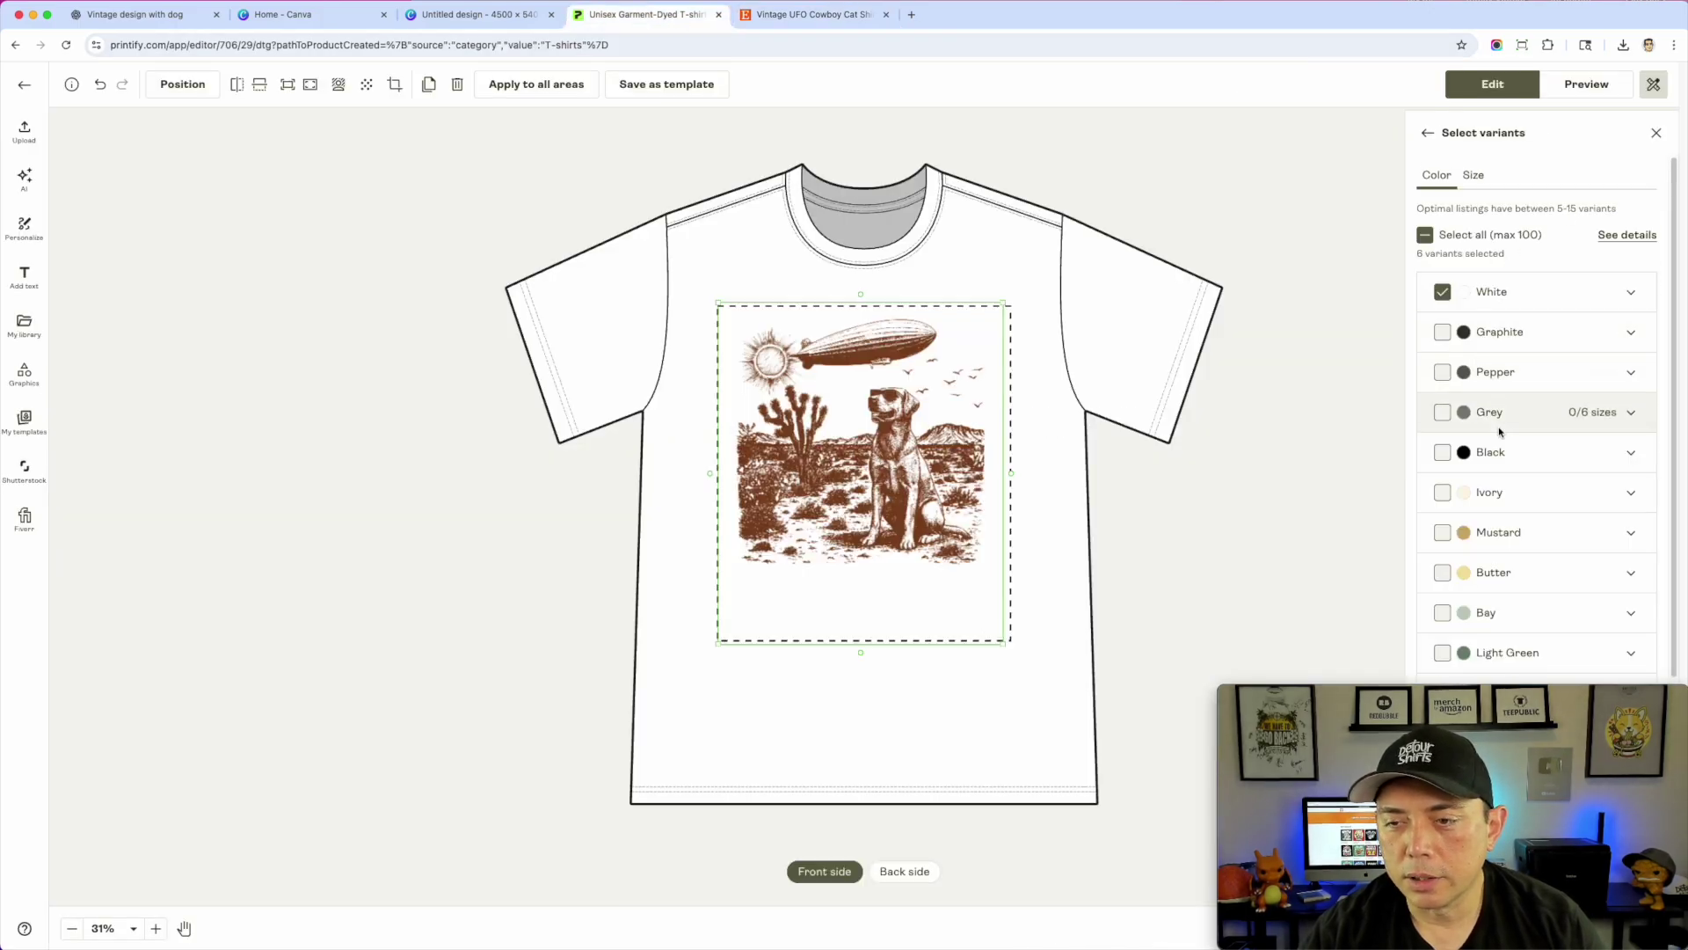
pyautogui.scroll(-1, 1453, 460)
pyautogui.click(1443, 457)
pyautogui.scroll(-4, 1522, 466)
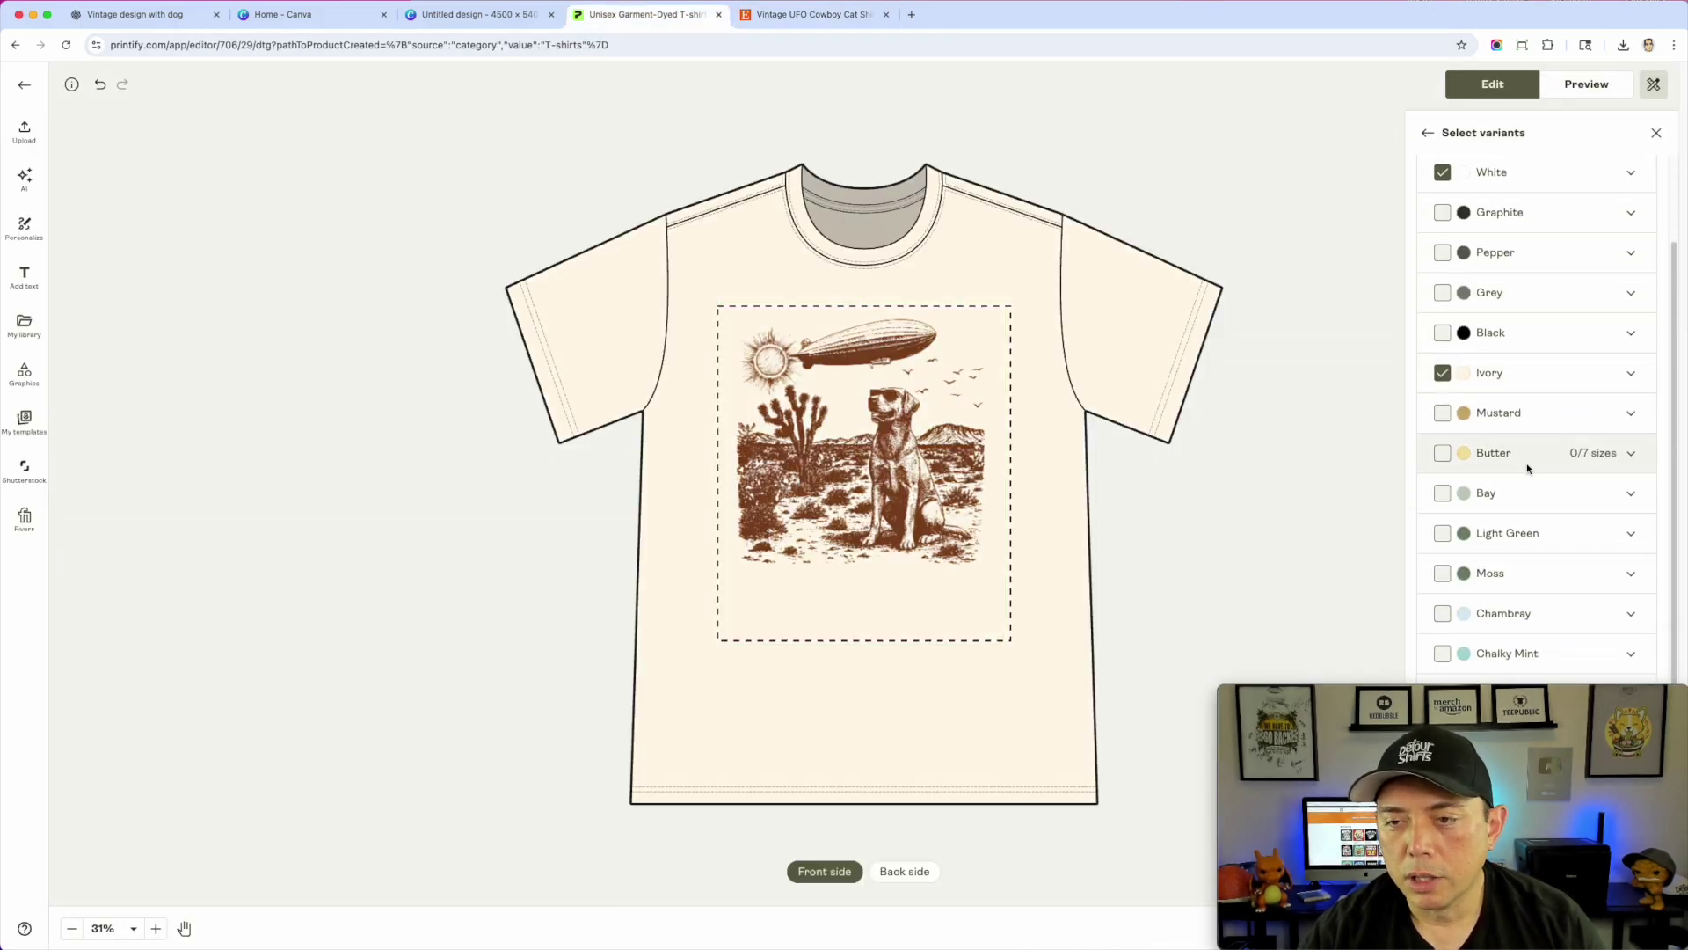
pyautogui.scroll(-3, 1511, 470)
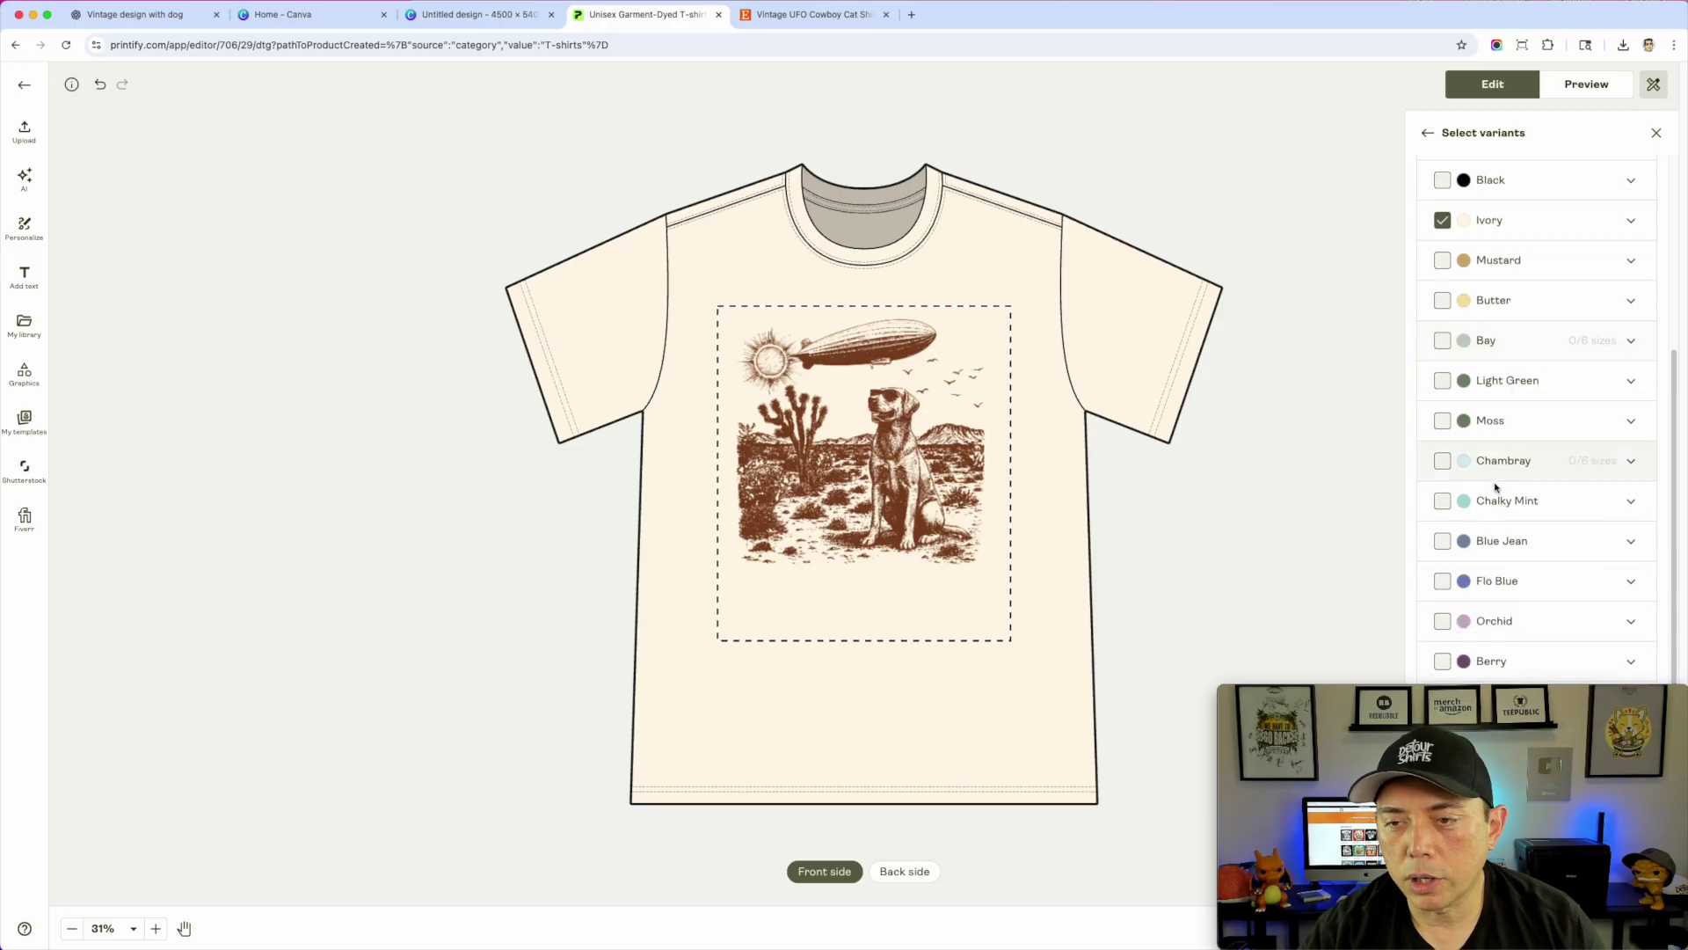
# Try the Chambray and Blossom shirt colors and deselect both again
pyautogui.click(1442, 462)
pyautogui.scroll(-1, 1546, 454)
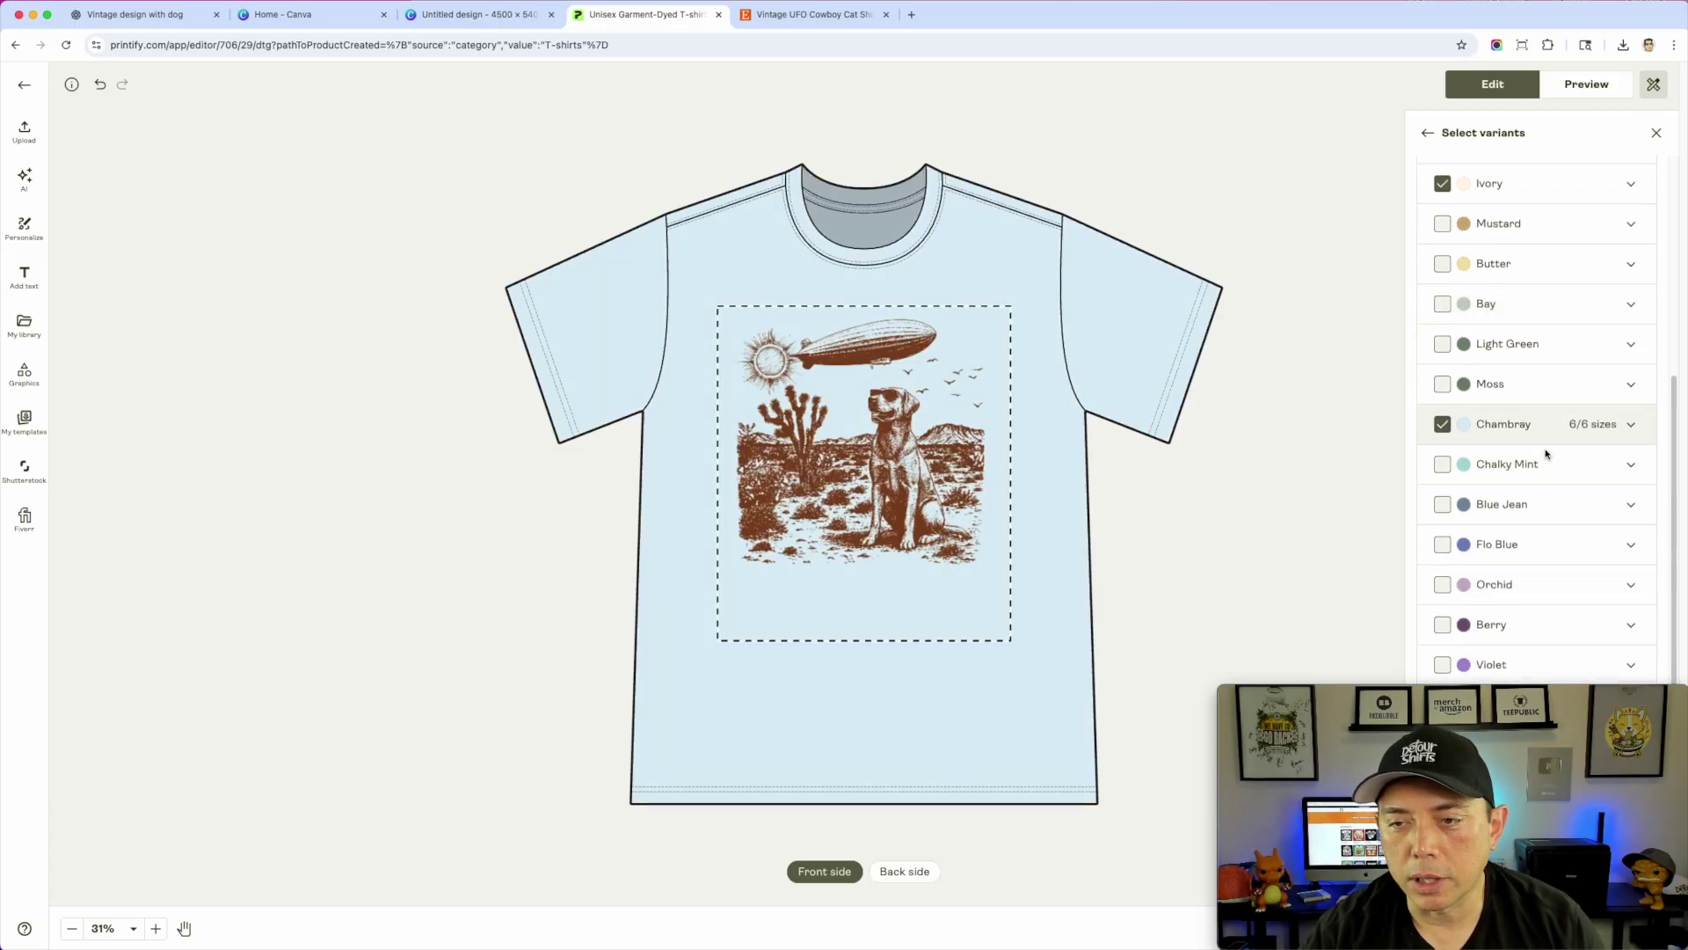
pyautogui.moveTo(1591, 692); pyautogui.dragTo(1196, 686)
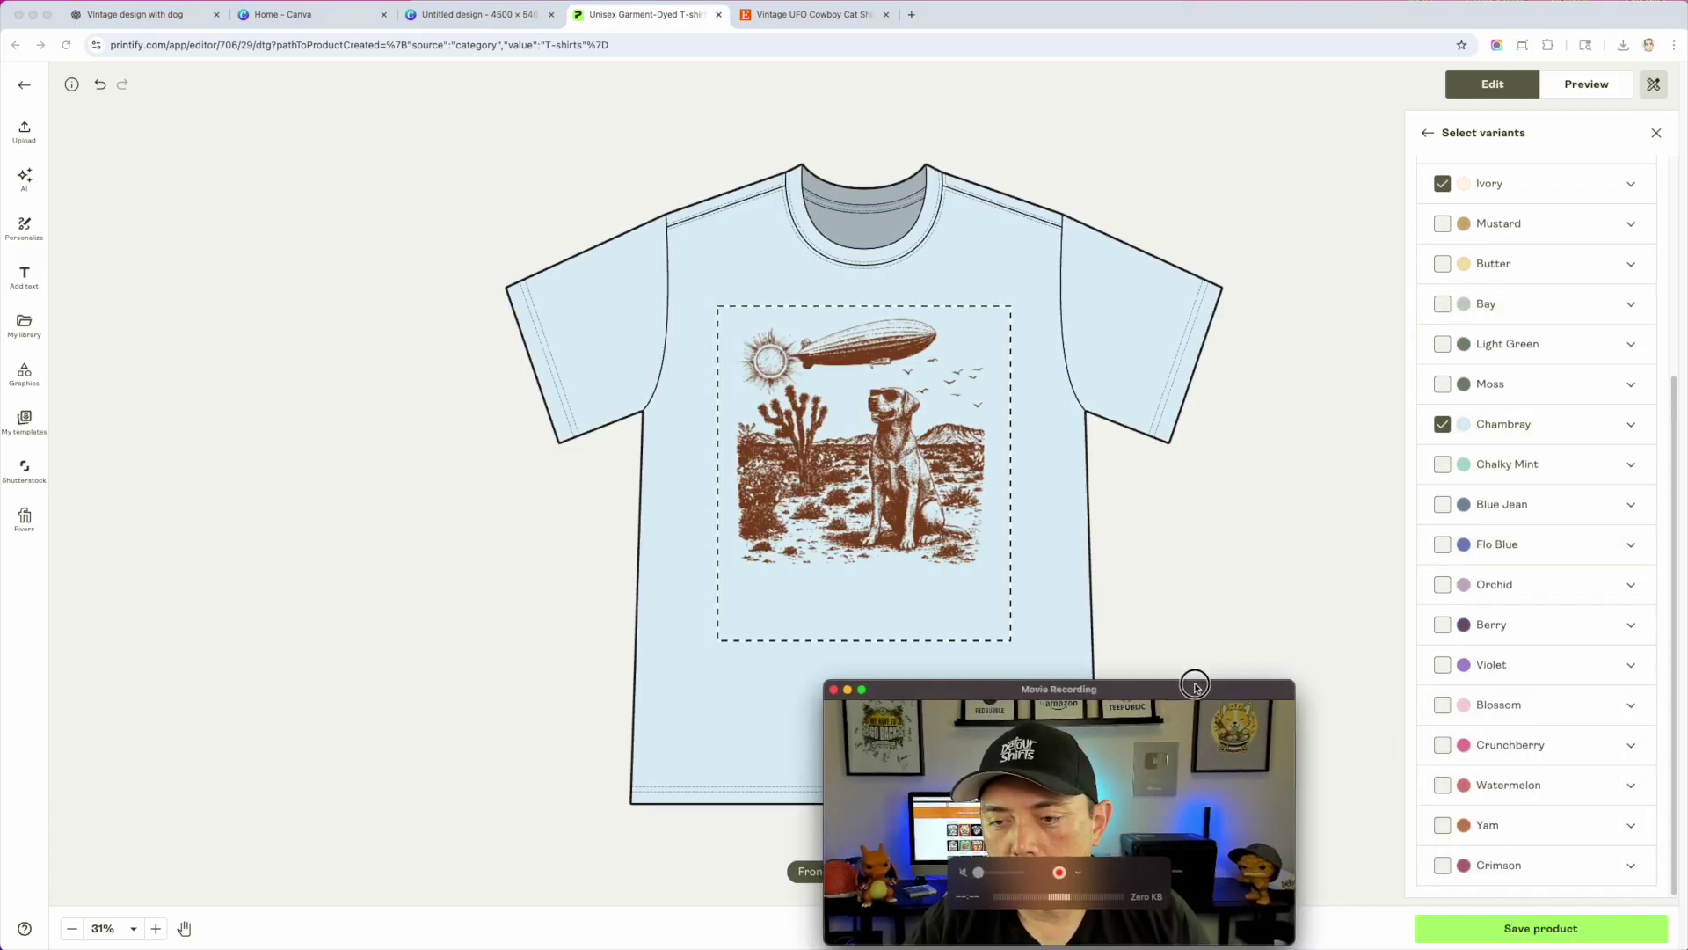
pyautogui.click(1443, 706)
pyautogui.click(1443, 706)
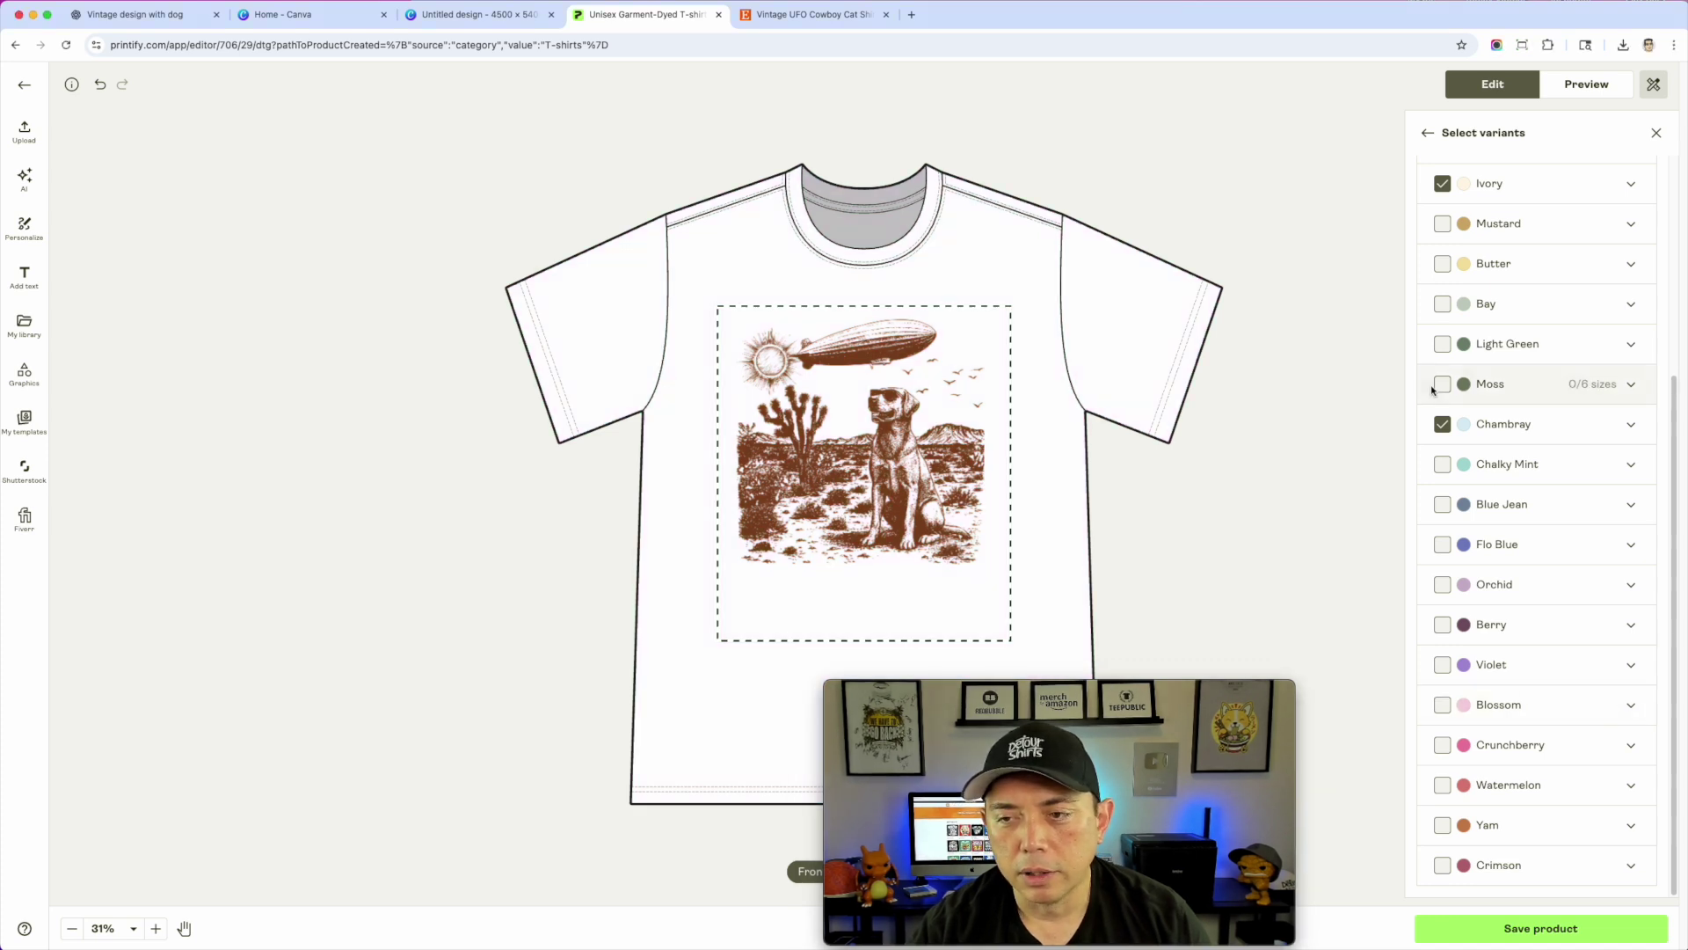
pyautogui.click(1443, 425)
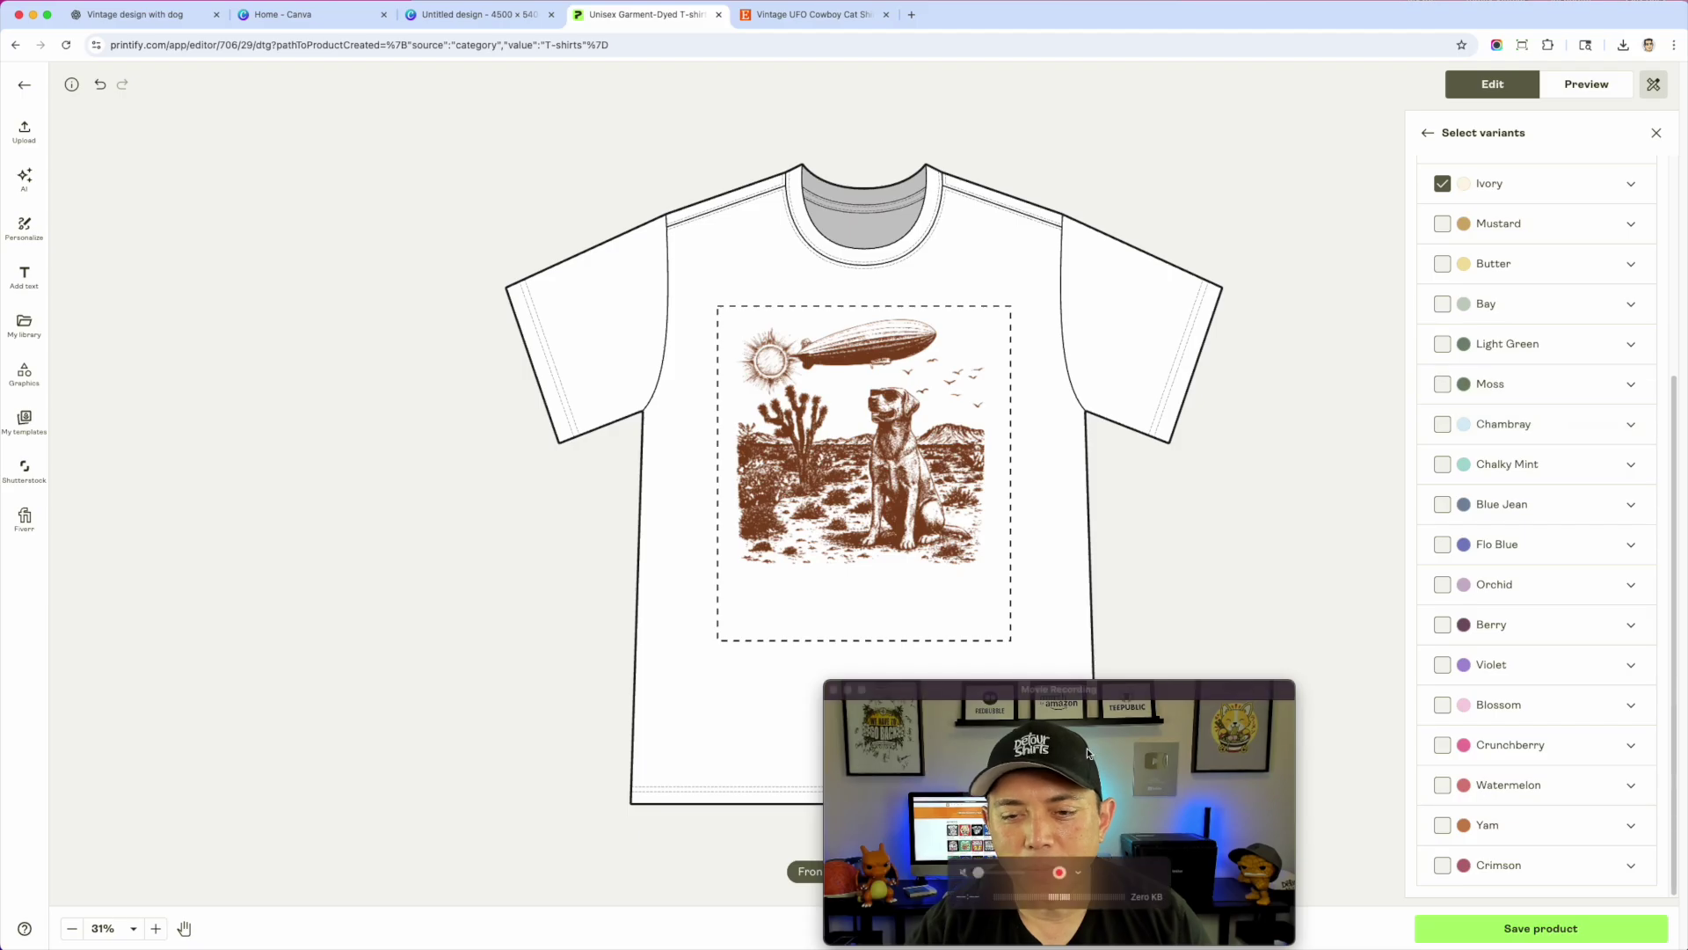
pyautogui.moveTo(1132, 688); pyautogui.dragTo(312, 689)
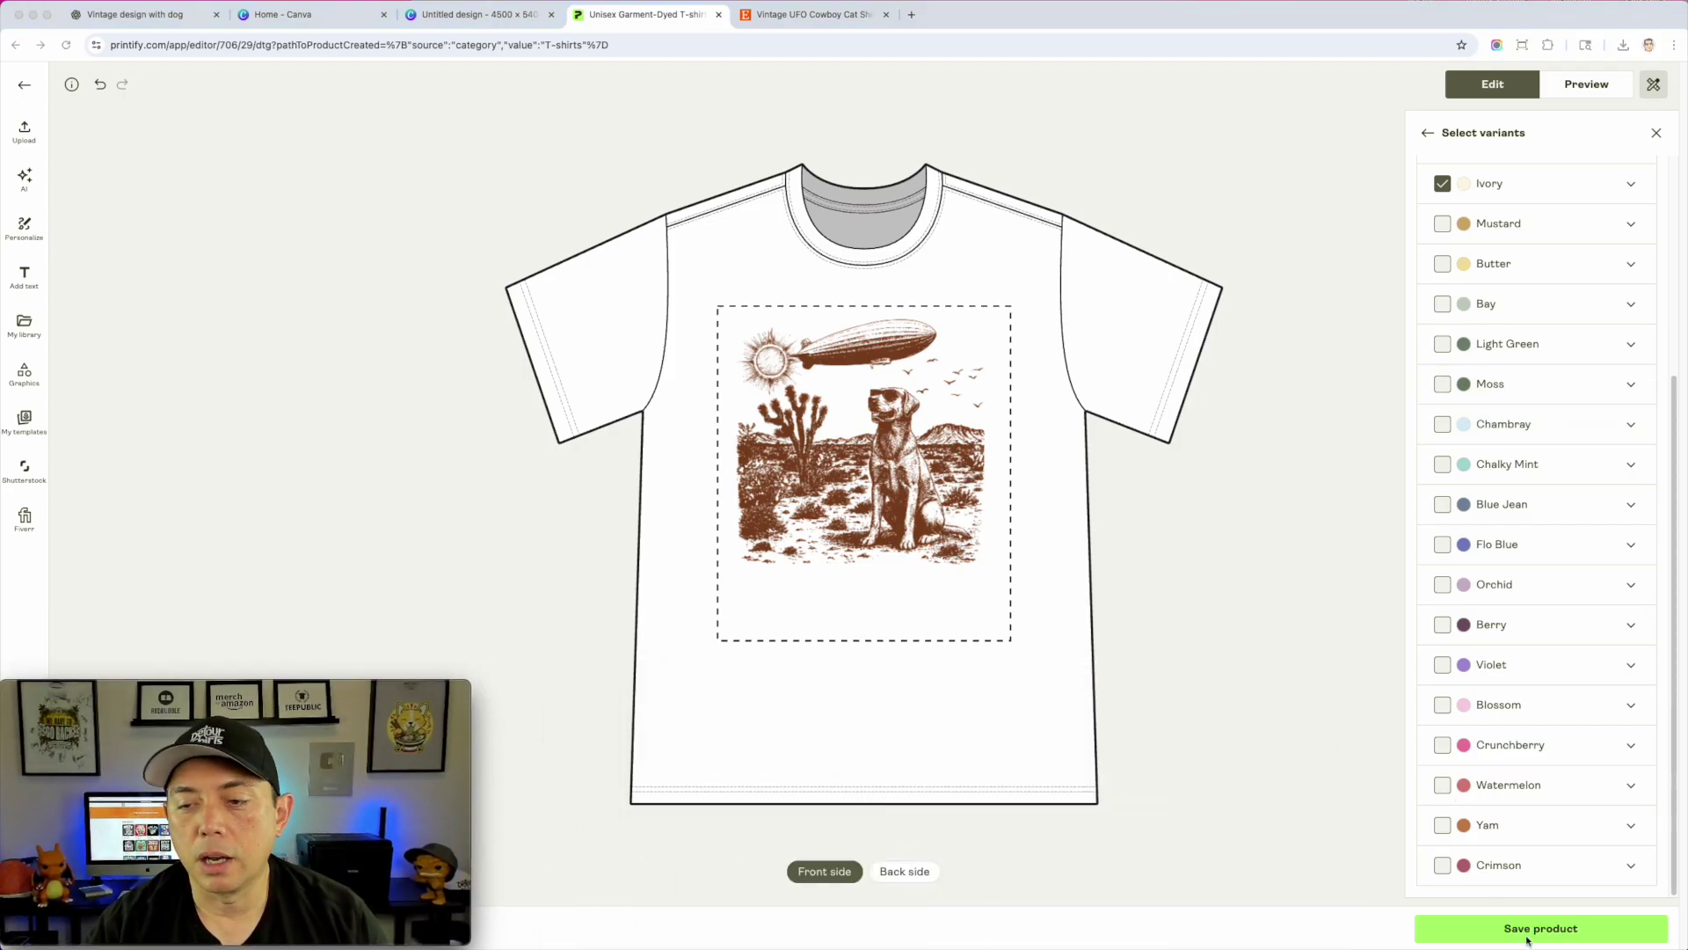
# Preview the white shirt on the Person 2 and Person 1 mockups
pyautogui.click(1587, 86)
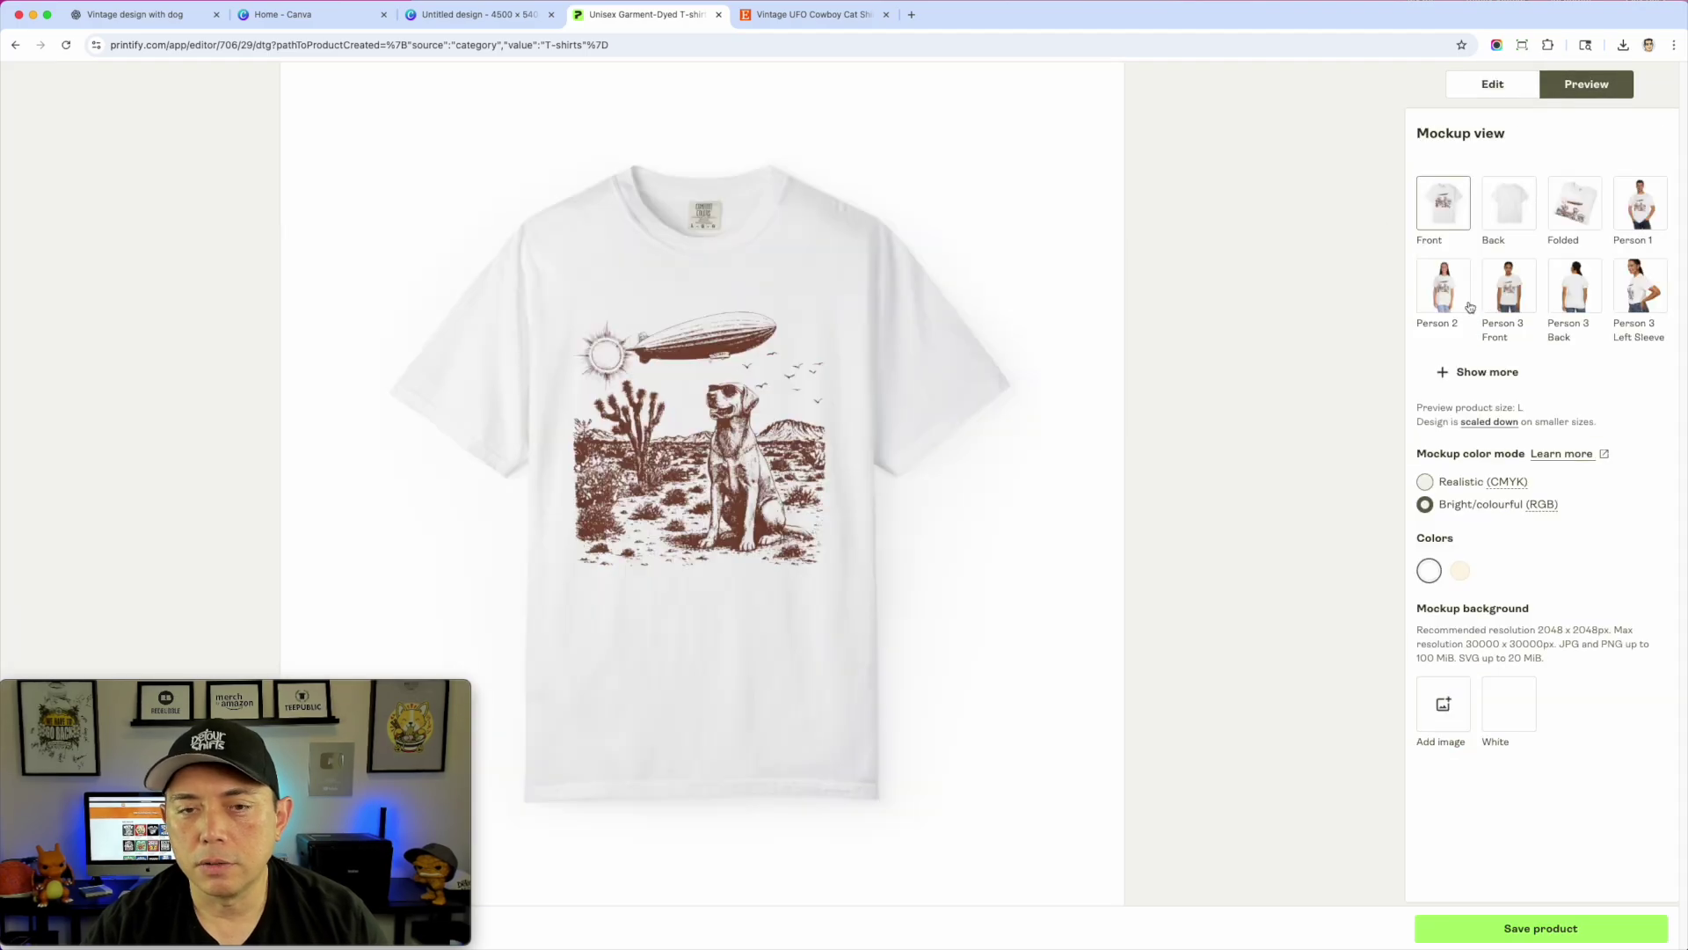
pyautogui.click(1444, 301)
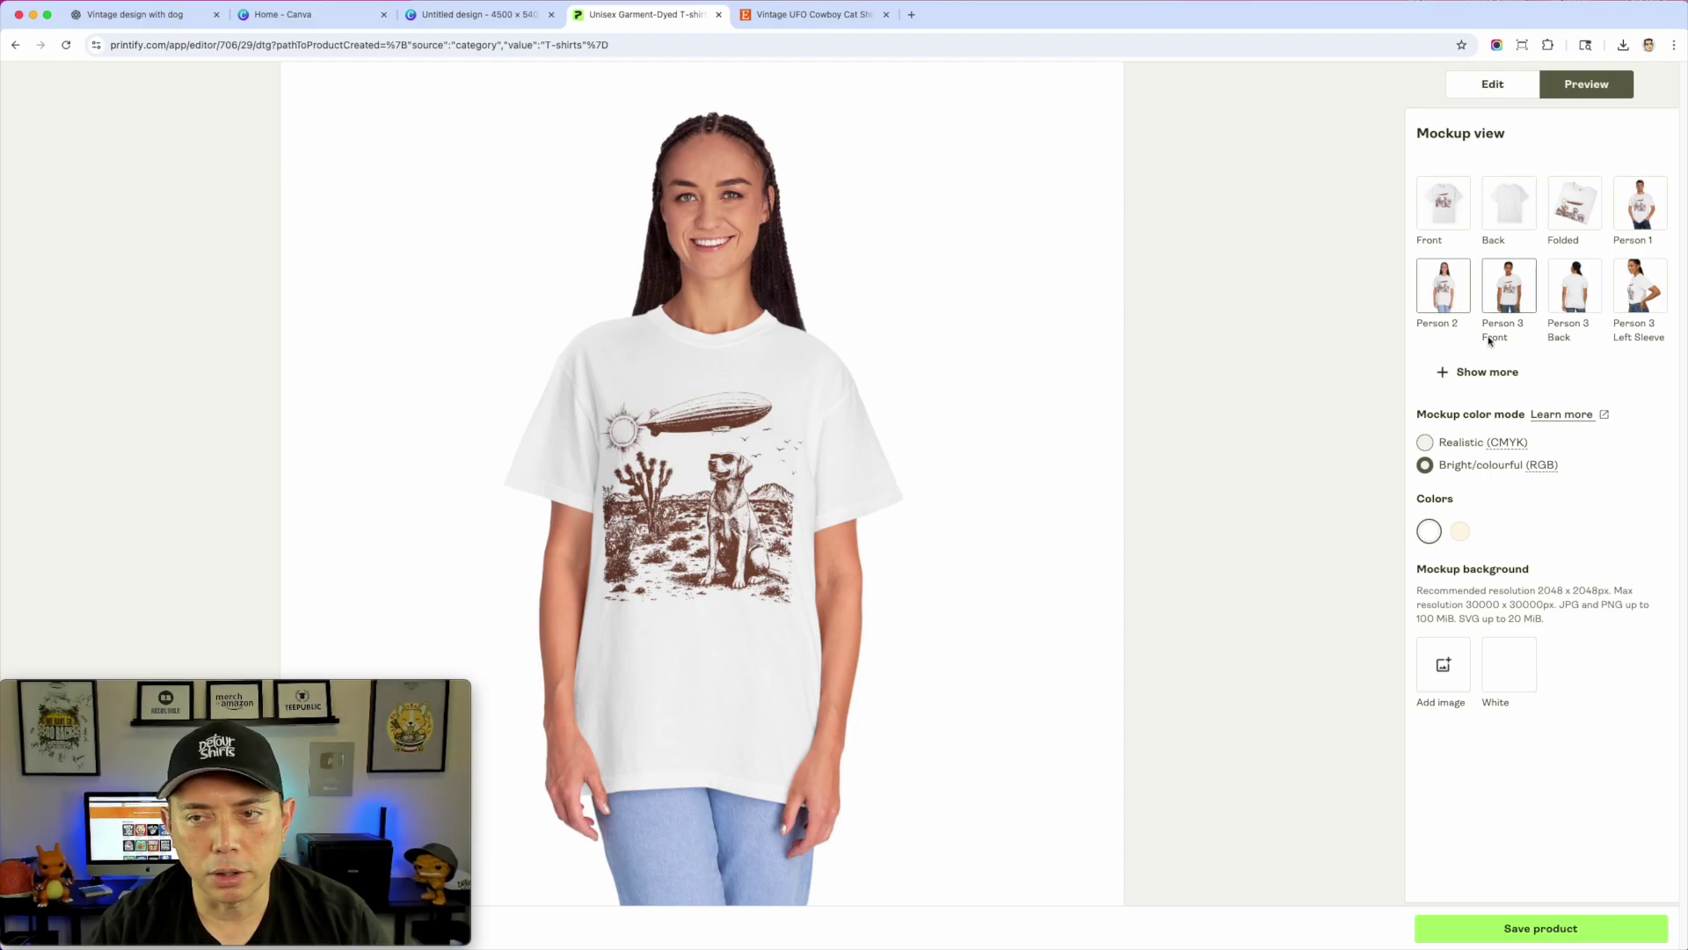
pyautogui.click(1628, 214)
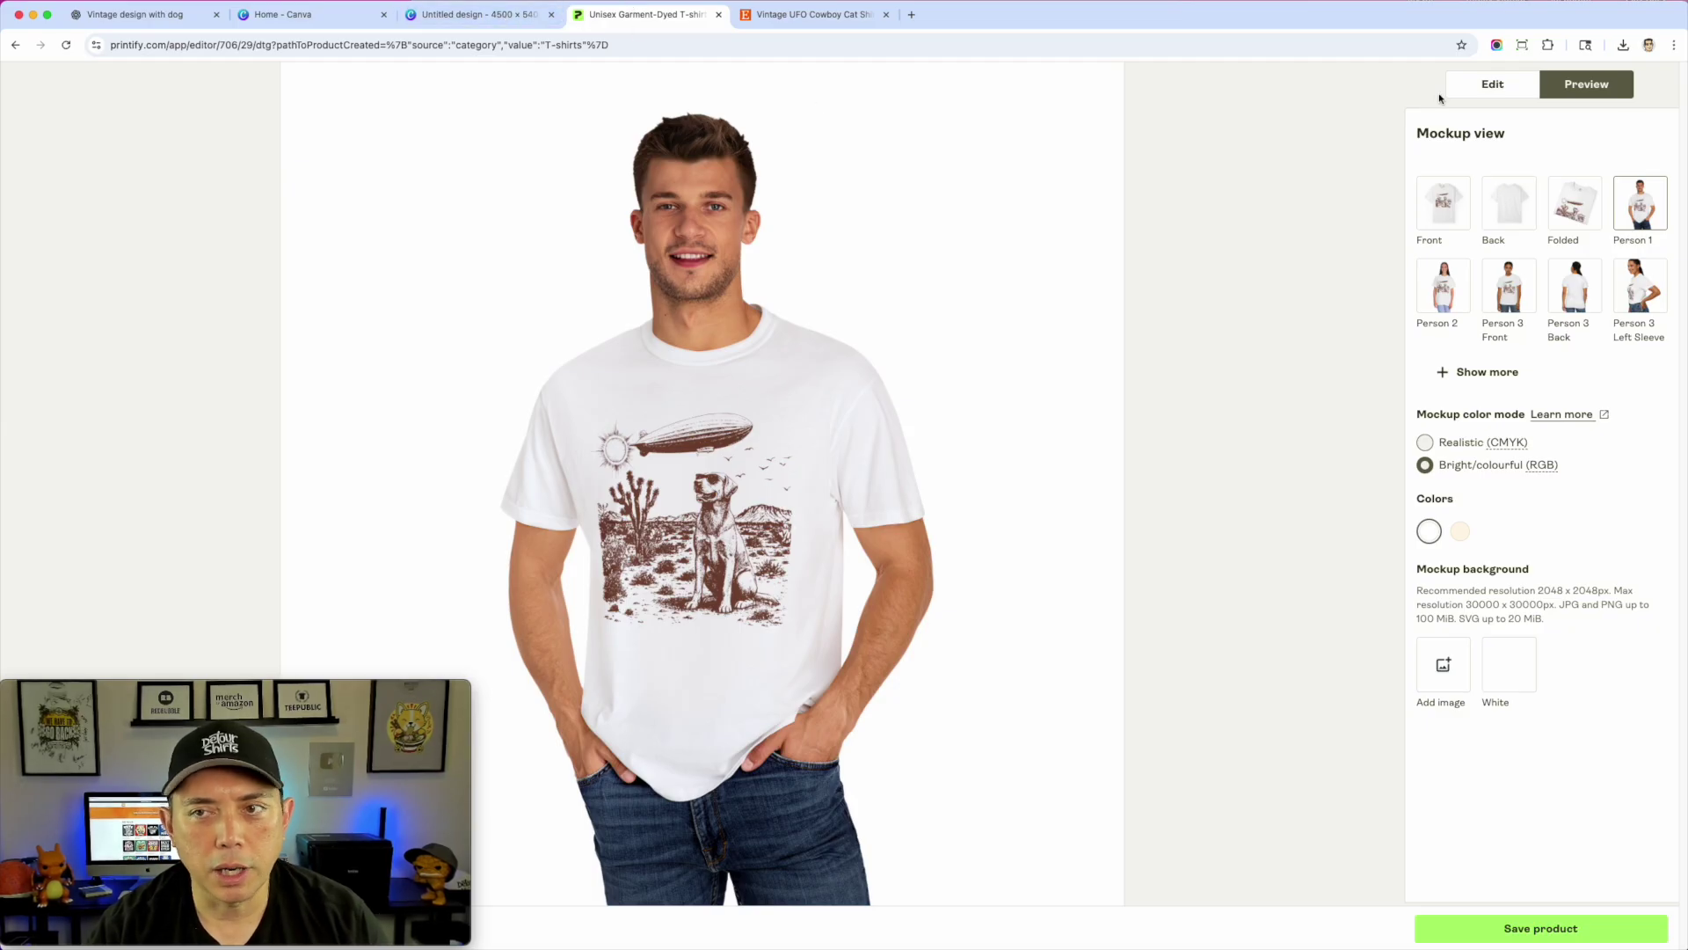
# Return to editing, shrink the design to about 13.03 × 15.63 in and recenter it slightly higher on the shirt's front
pyautogui.click(1488, 84)
pyautogui.moveTo(841, 430); pyautogui.dragTo(844, 427)
pyautogui.moveTo(1001, 638); pyautogui.dragTo(995, 621)
pyautogui.moveTo(857, 452); pyautogui.dragTo(862, 453)
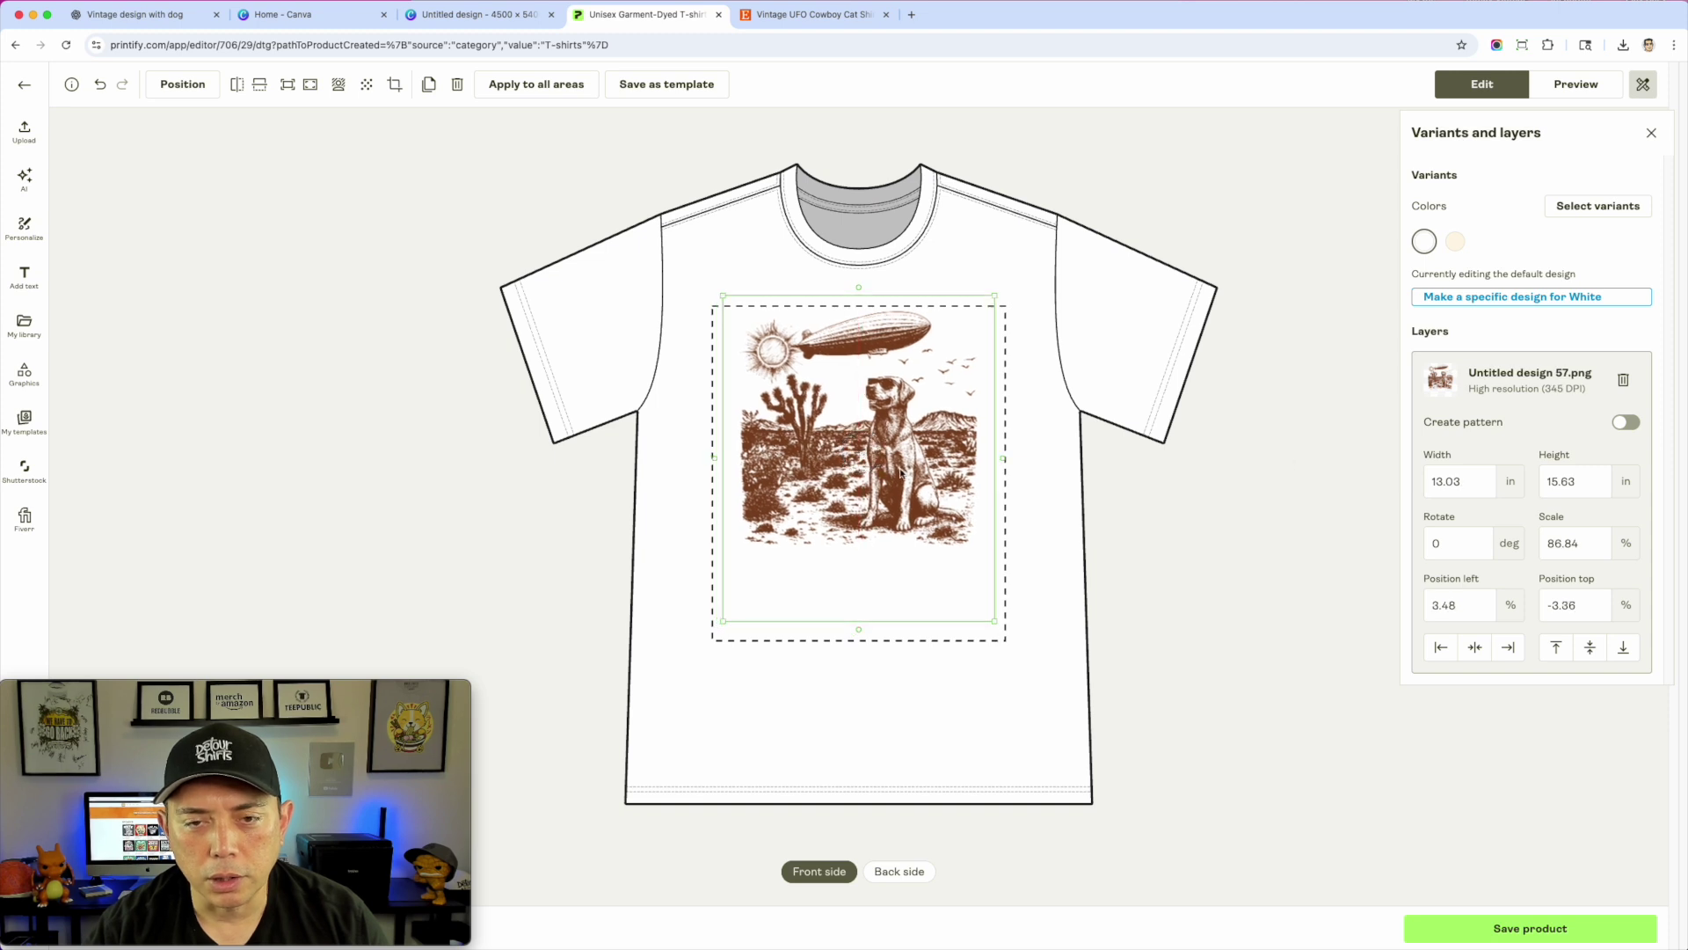
# Switch the shirt to Ivory and preview it in the Front, Folded and Person 1 mockups
pyautogui.click(1457, 241)
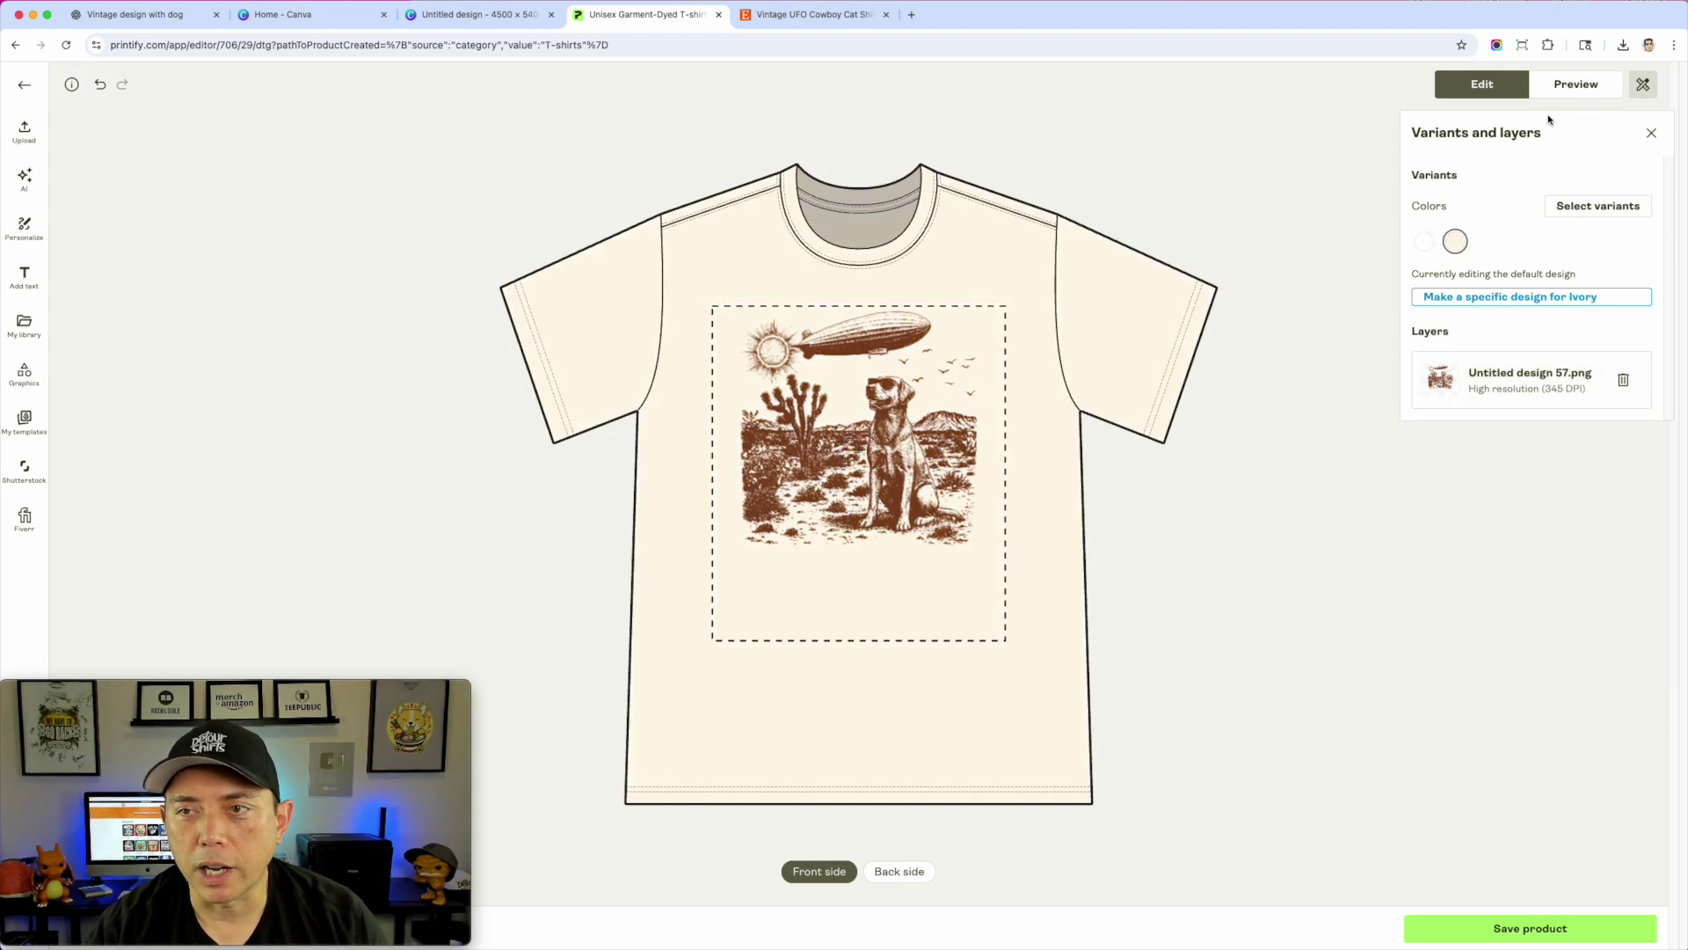
pyautogui.click(1553, 83)
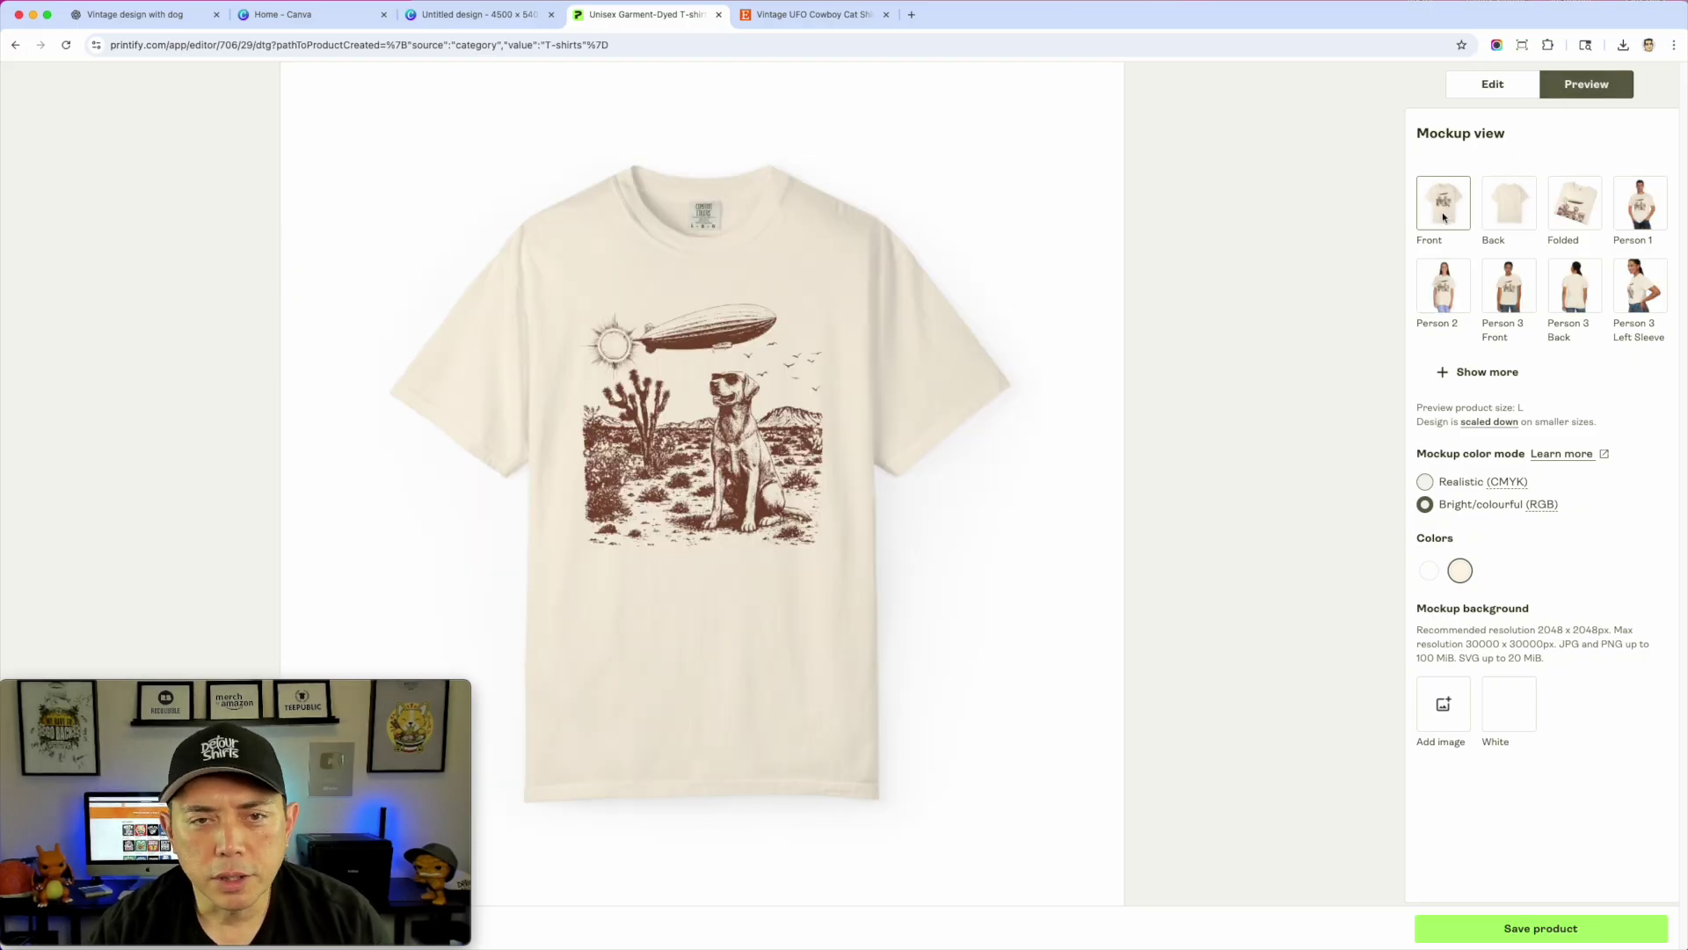
pyautogui.click(1571, 212)
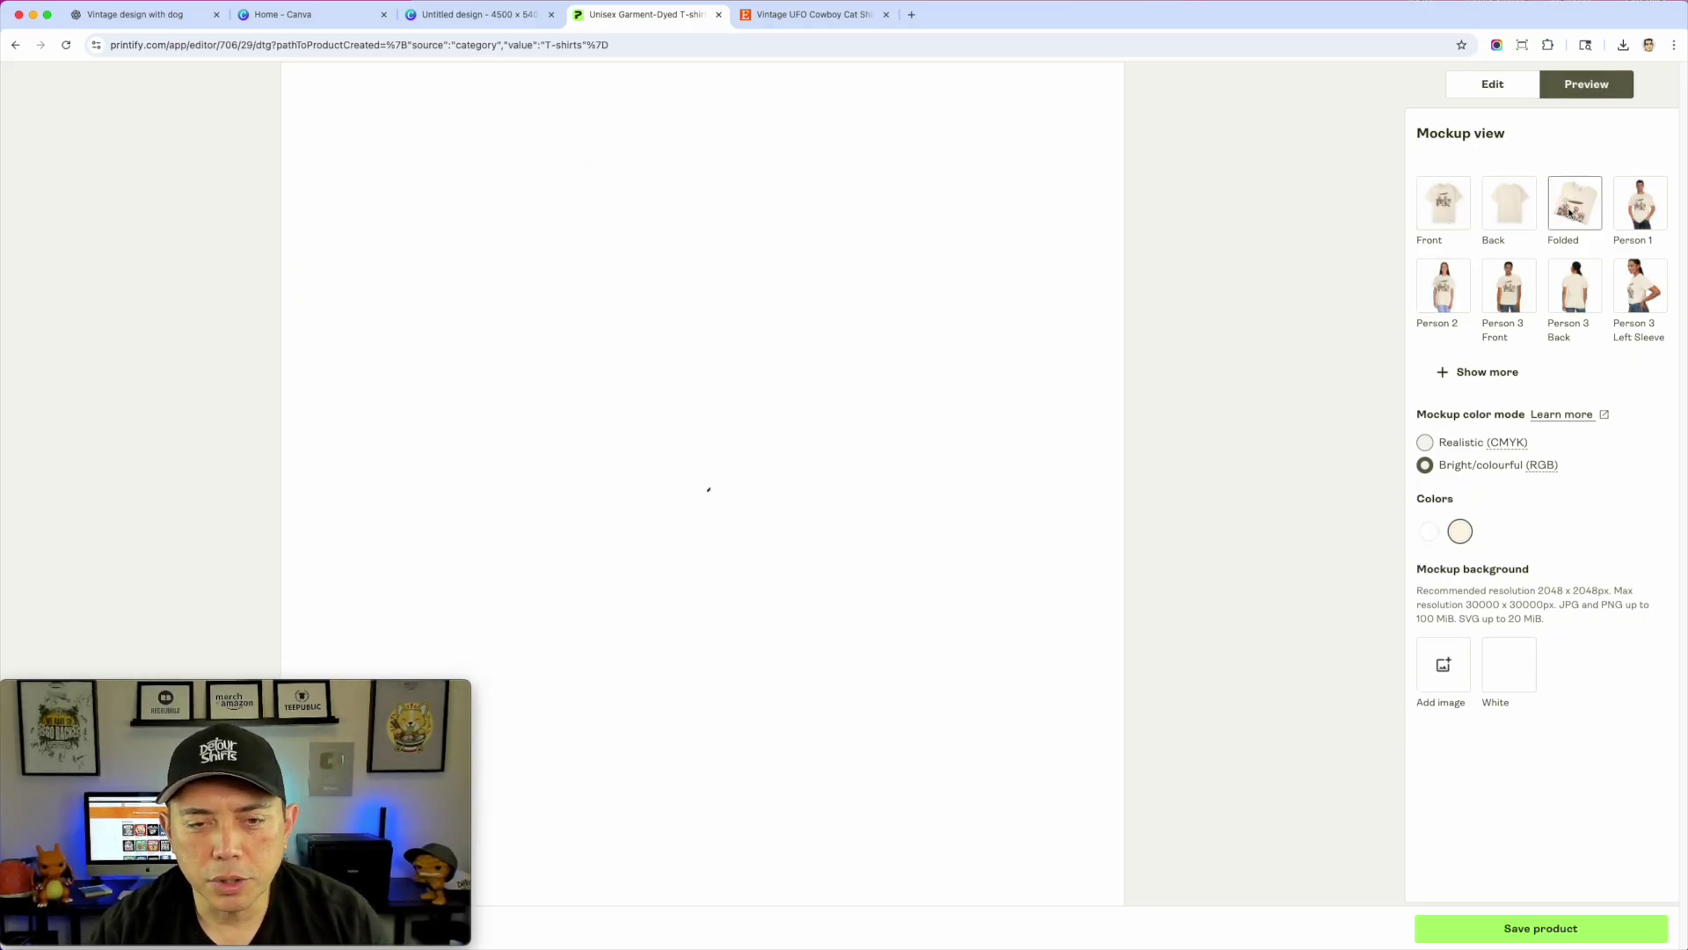
pyautogui.click(1635, 209)
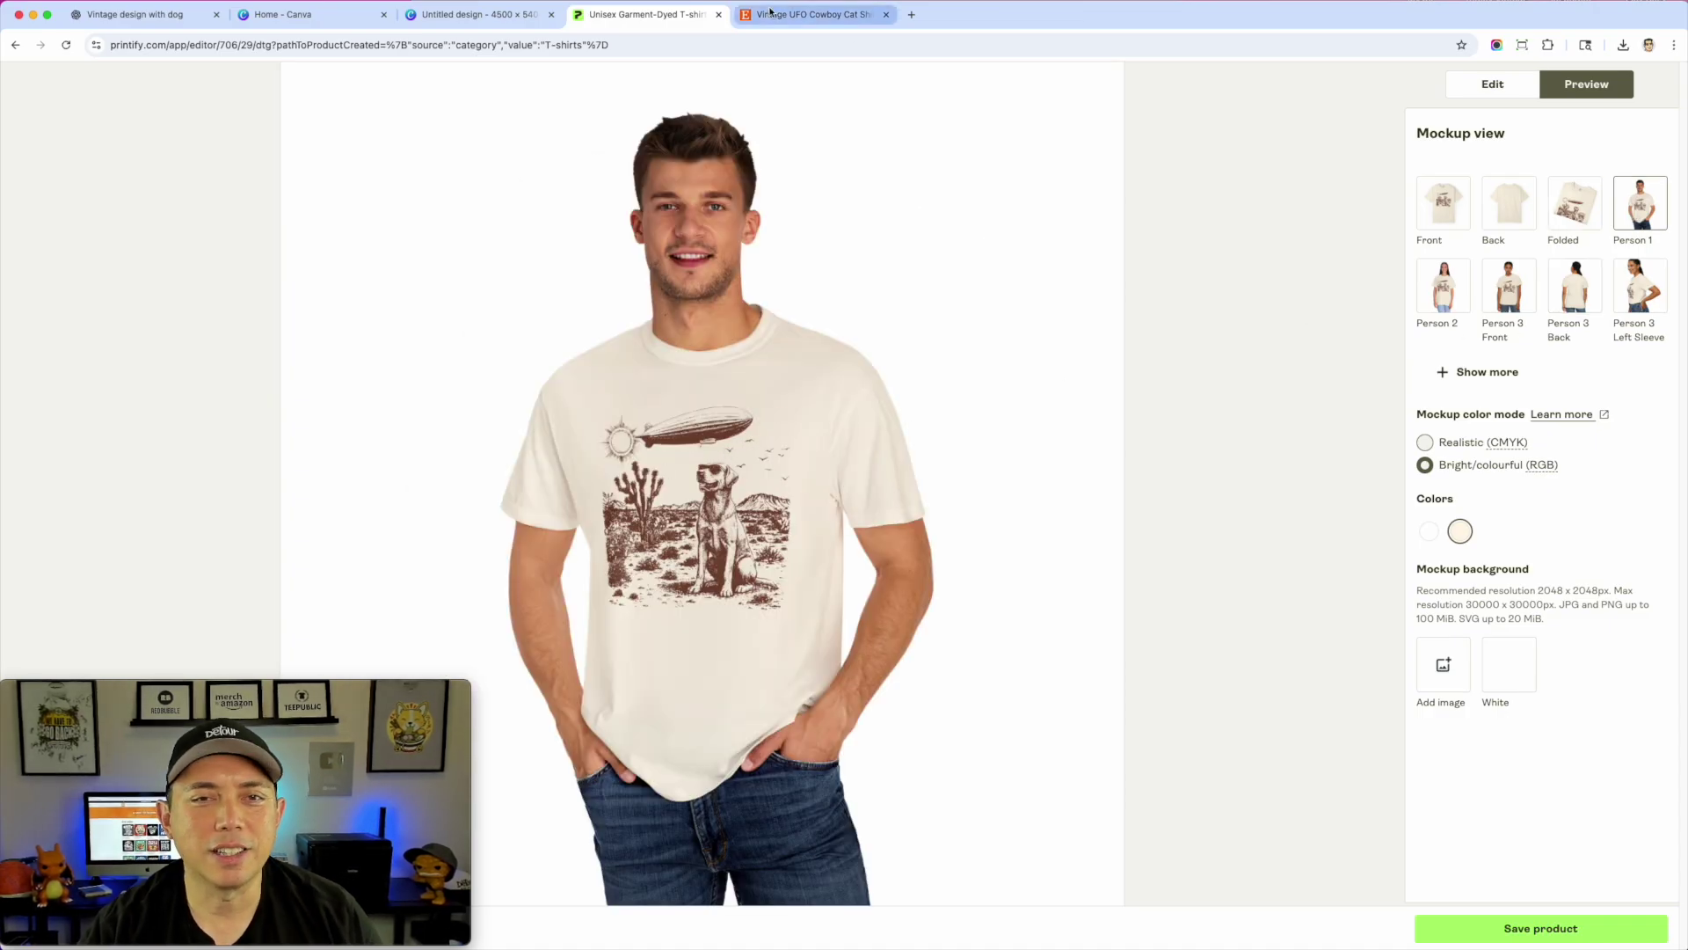
# Look through the Etsy cat shirt listing's photos to compare its print with the new design, and return to the Printify preview
pyautogui.click(832, 17)
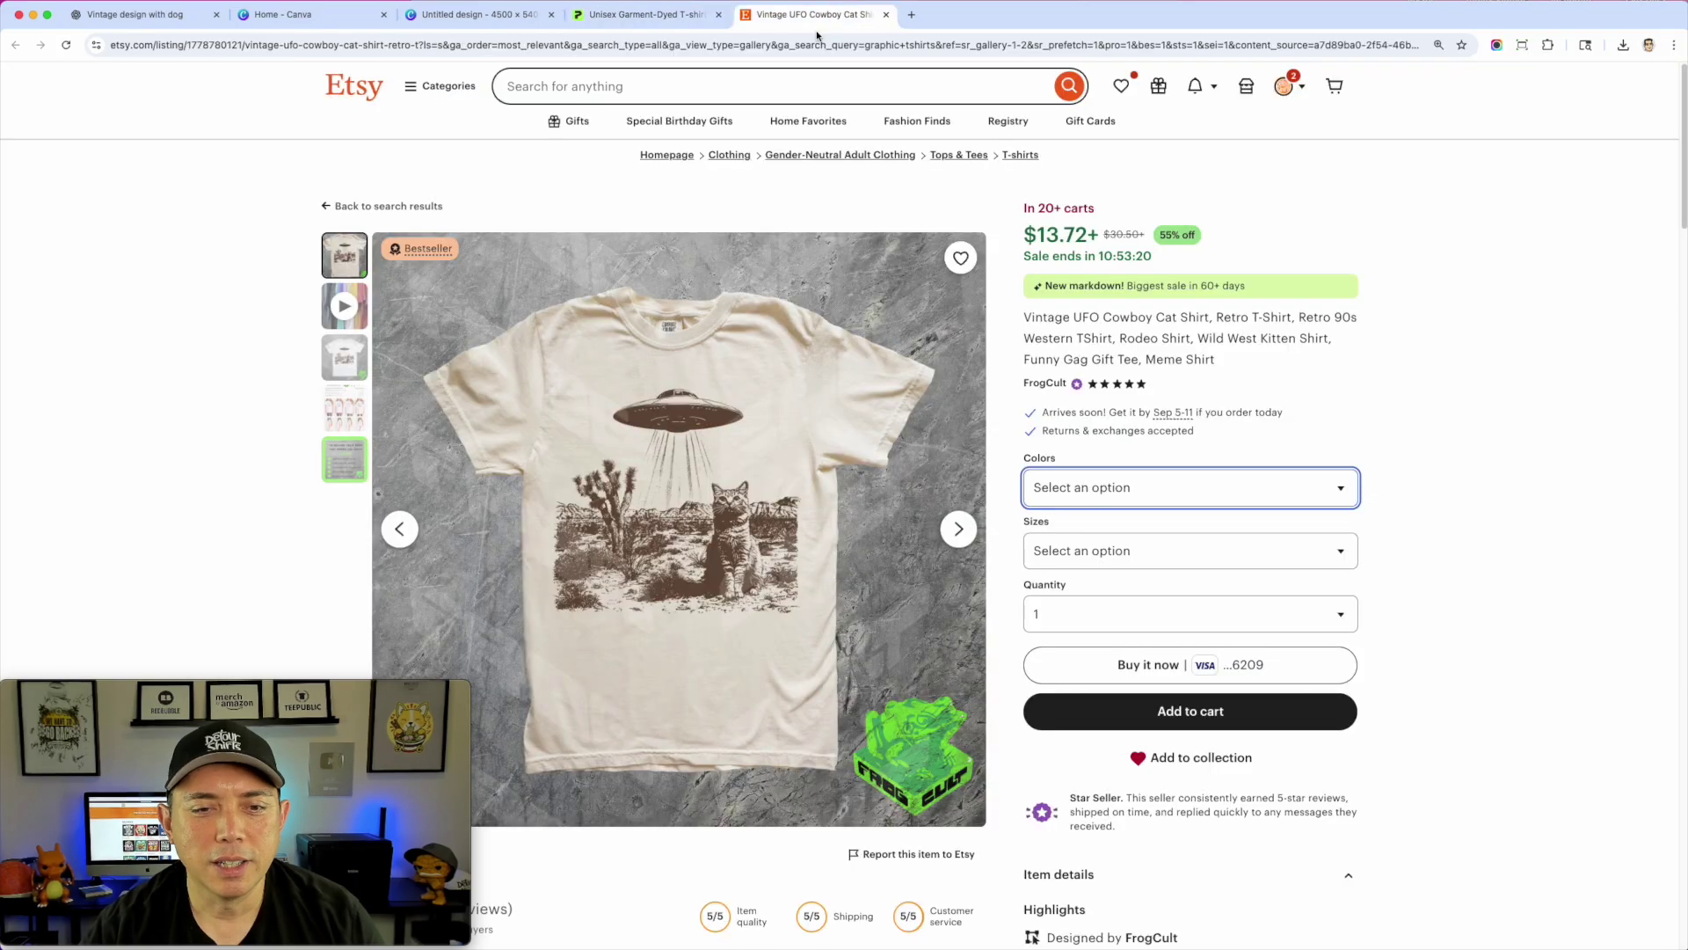
pyautogui.click(343, 357)
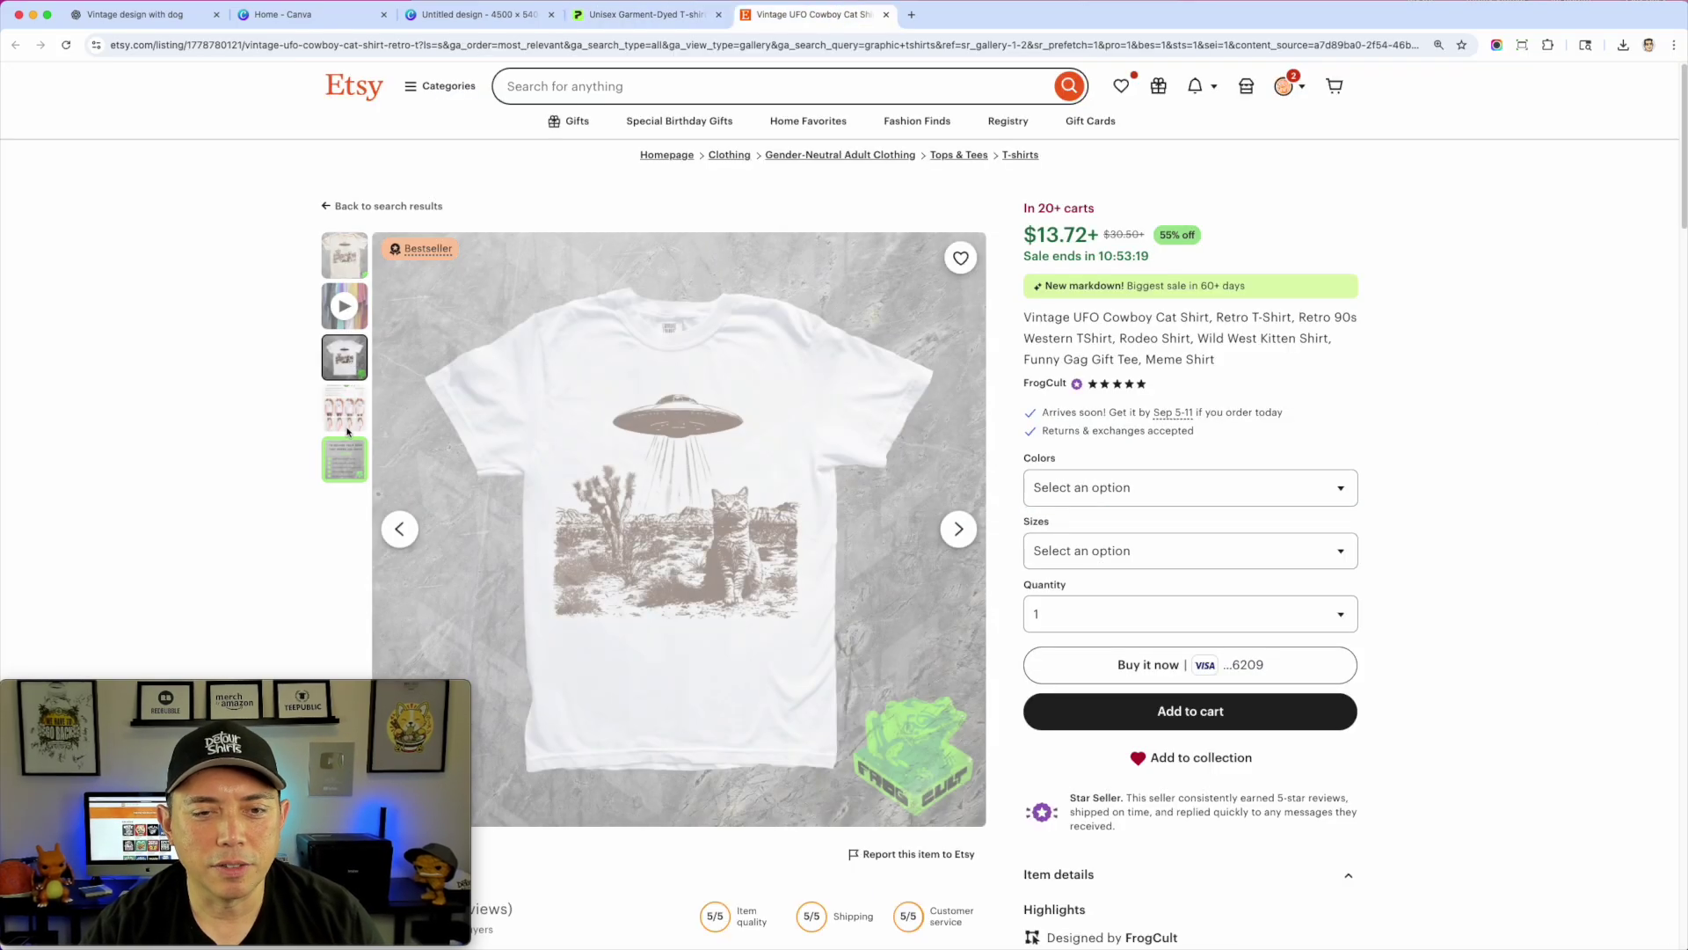
pyautogui.click(346, 262)
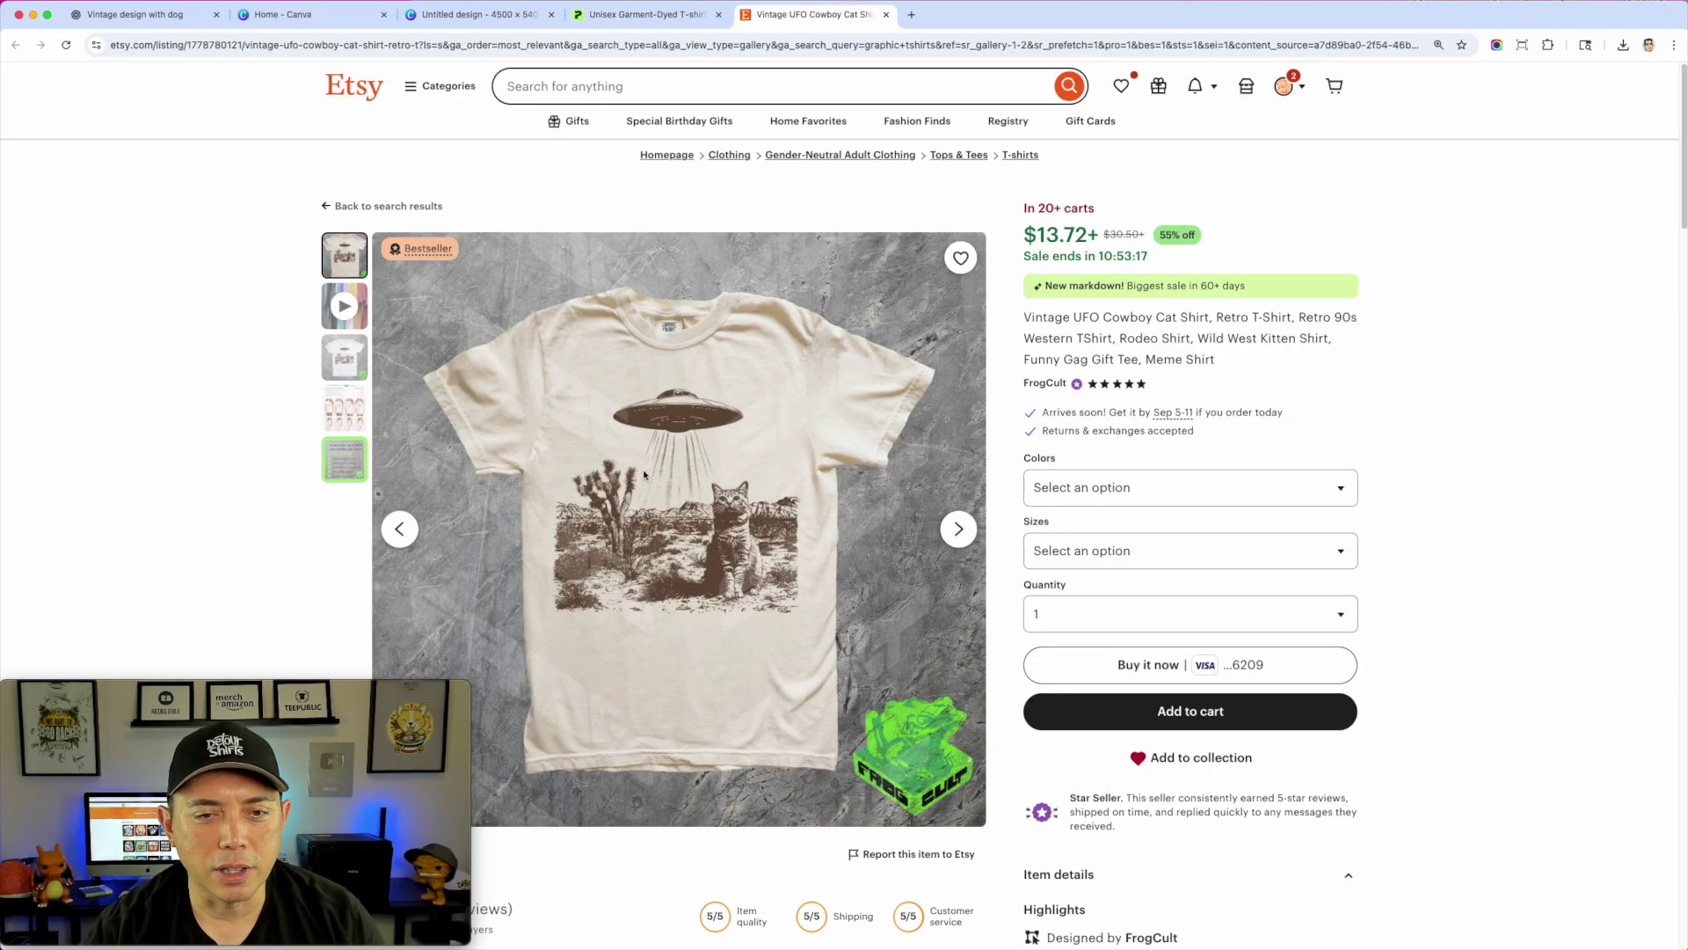
pyautogui.click(344, 459)
pyautogui.click(342, 258)
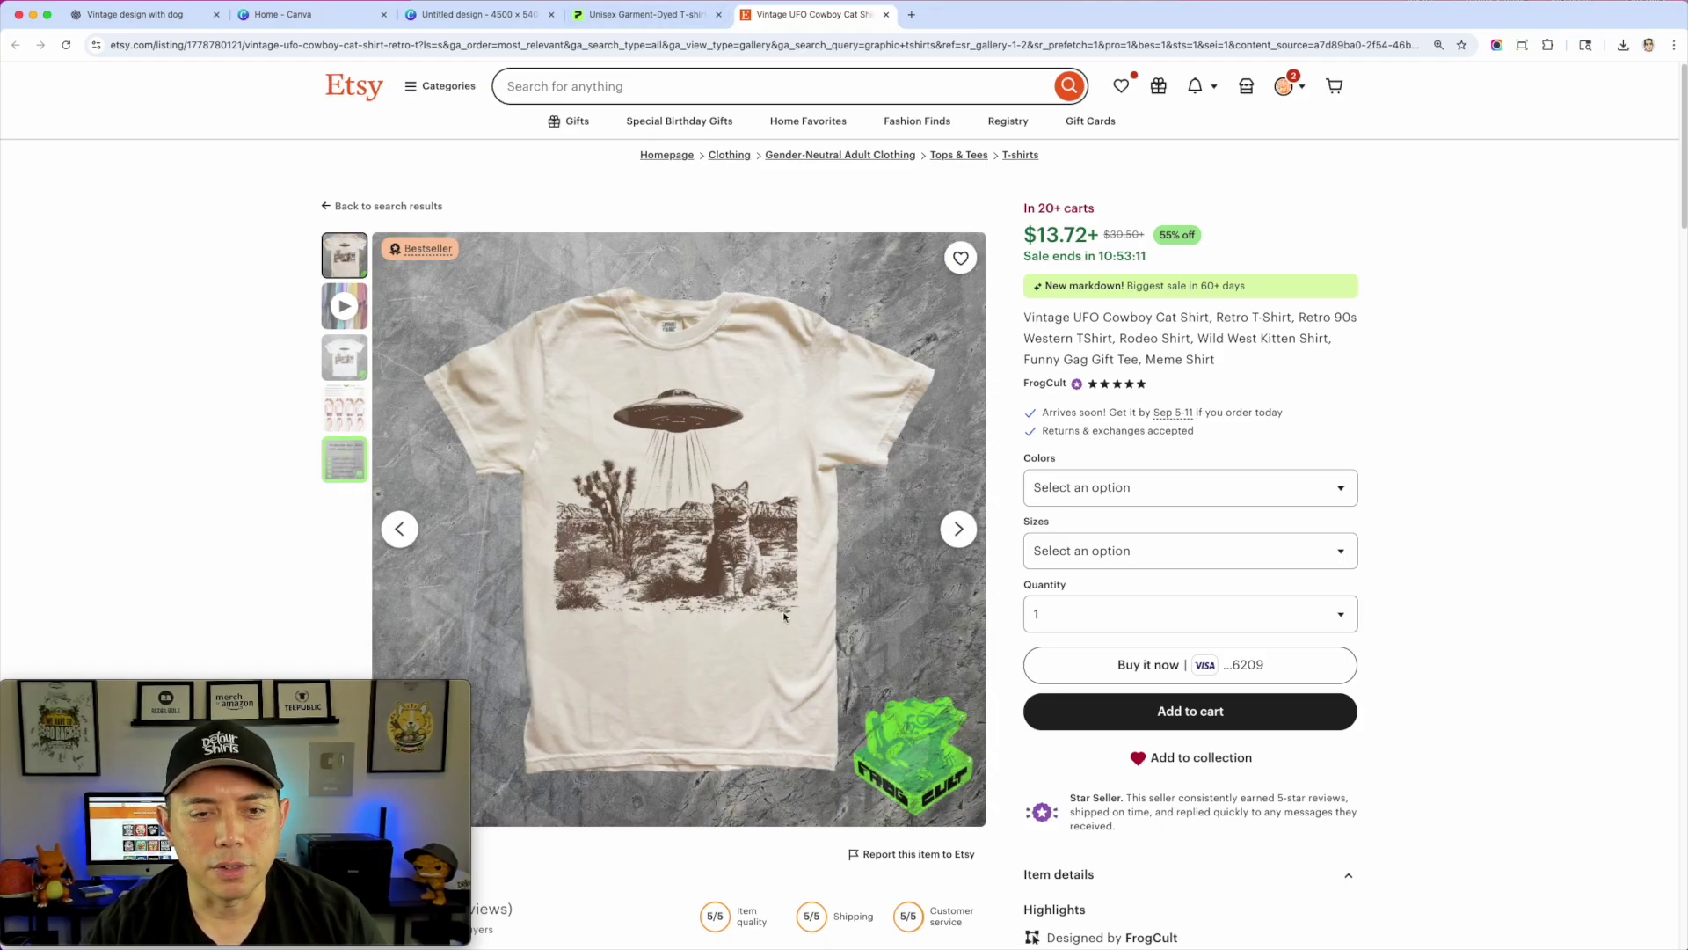
pyautogui.click(650, 23)
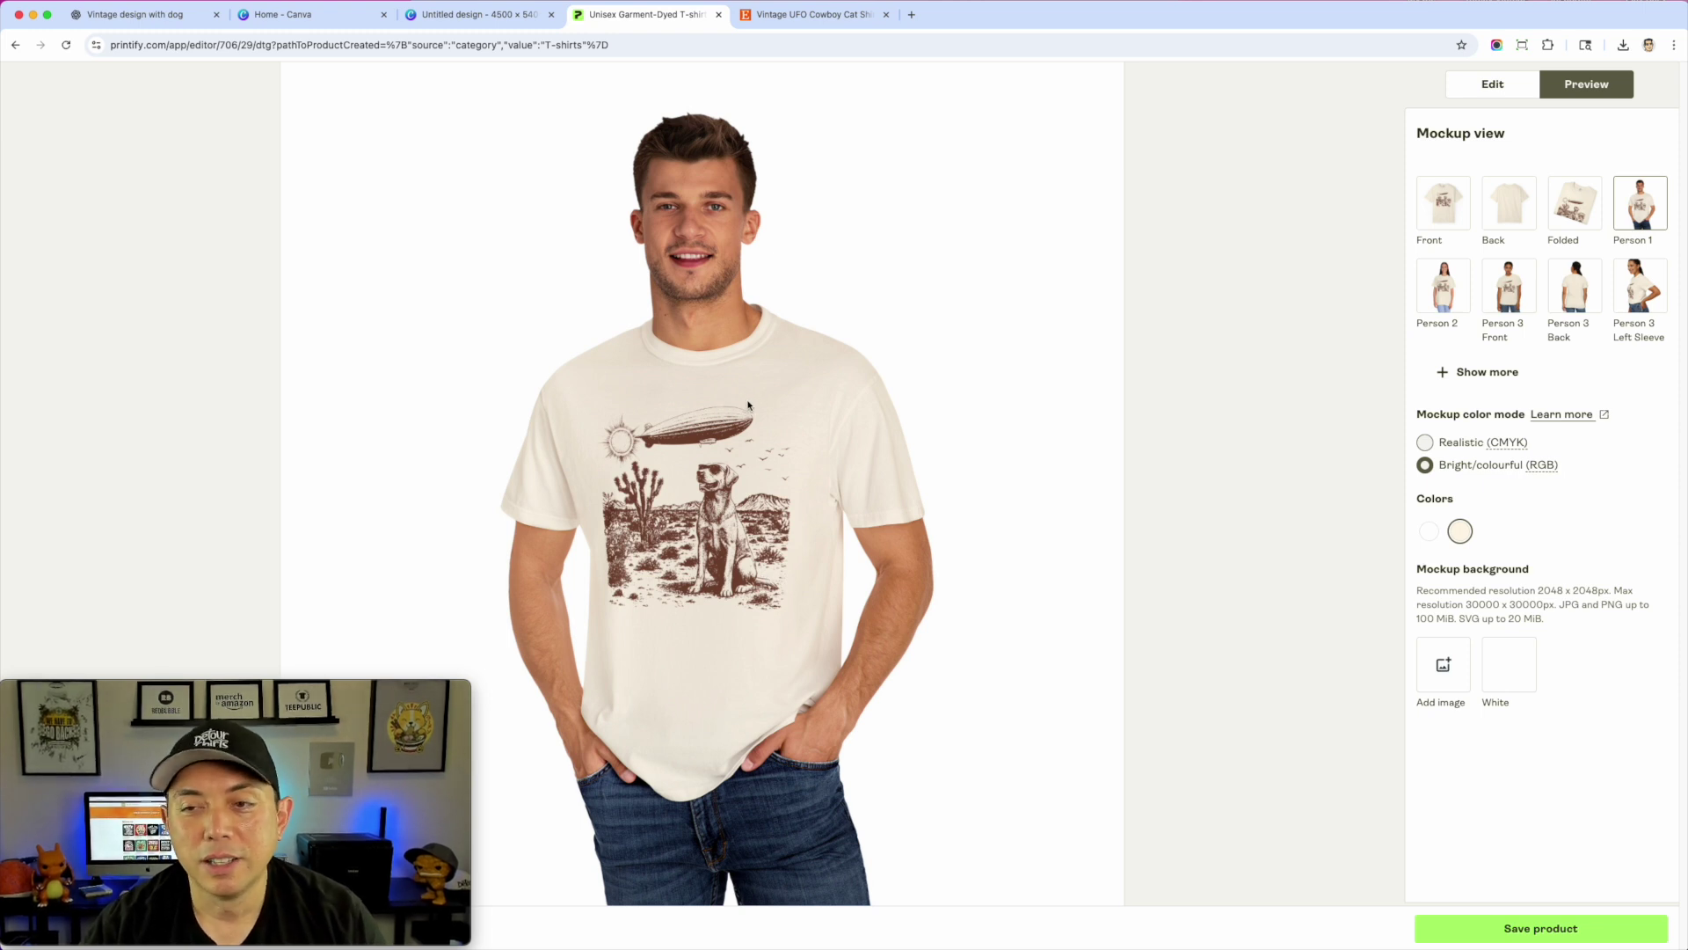
# Set the mockup color mode to Realistic (CMYK) with a White background, switching the previewed shirt to white and back to Ivory
pyautogui.click(1426, 444)
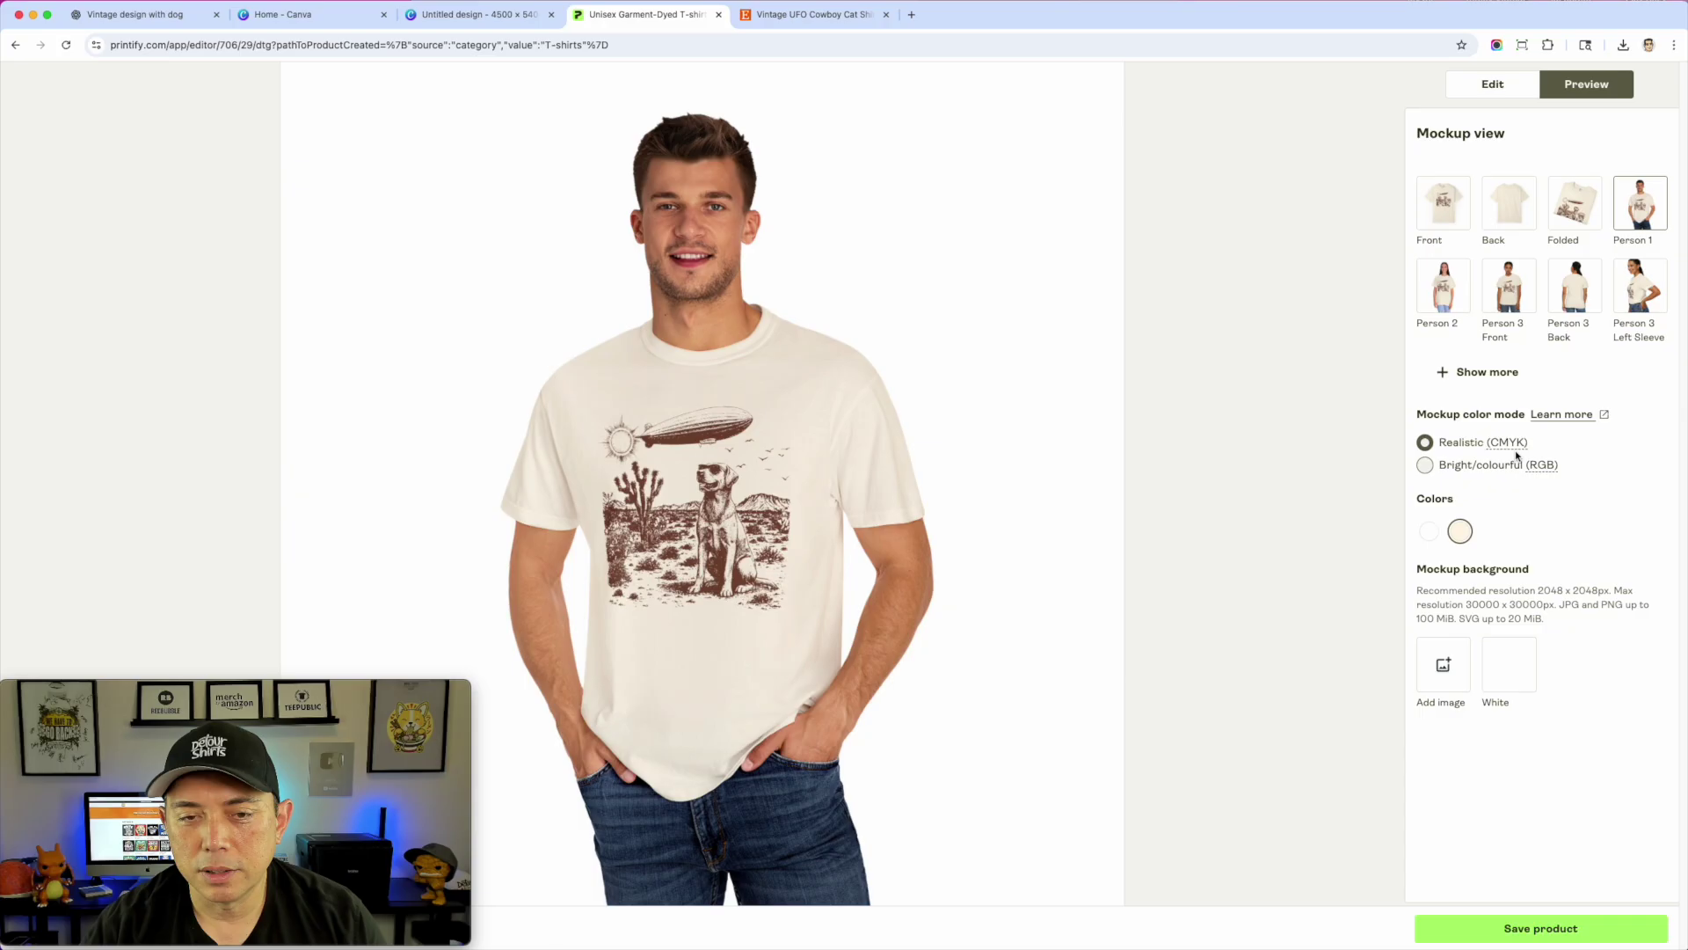
pyautogui.click(1506, 669)
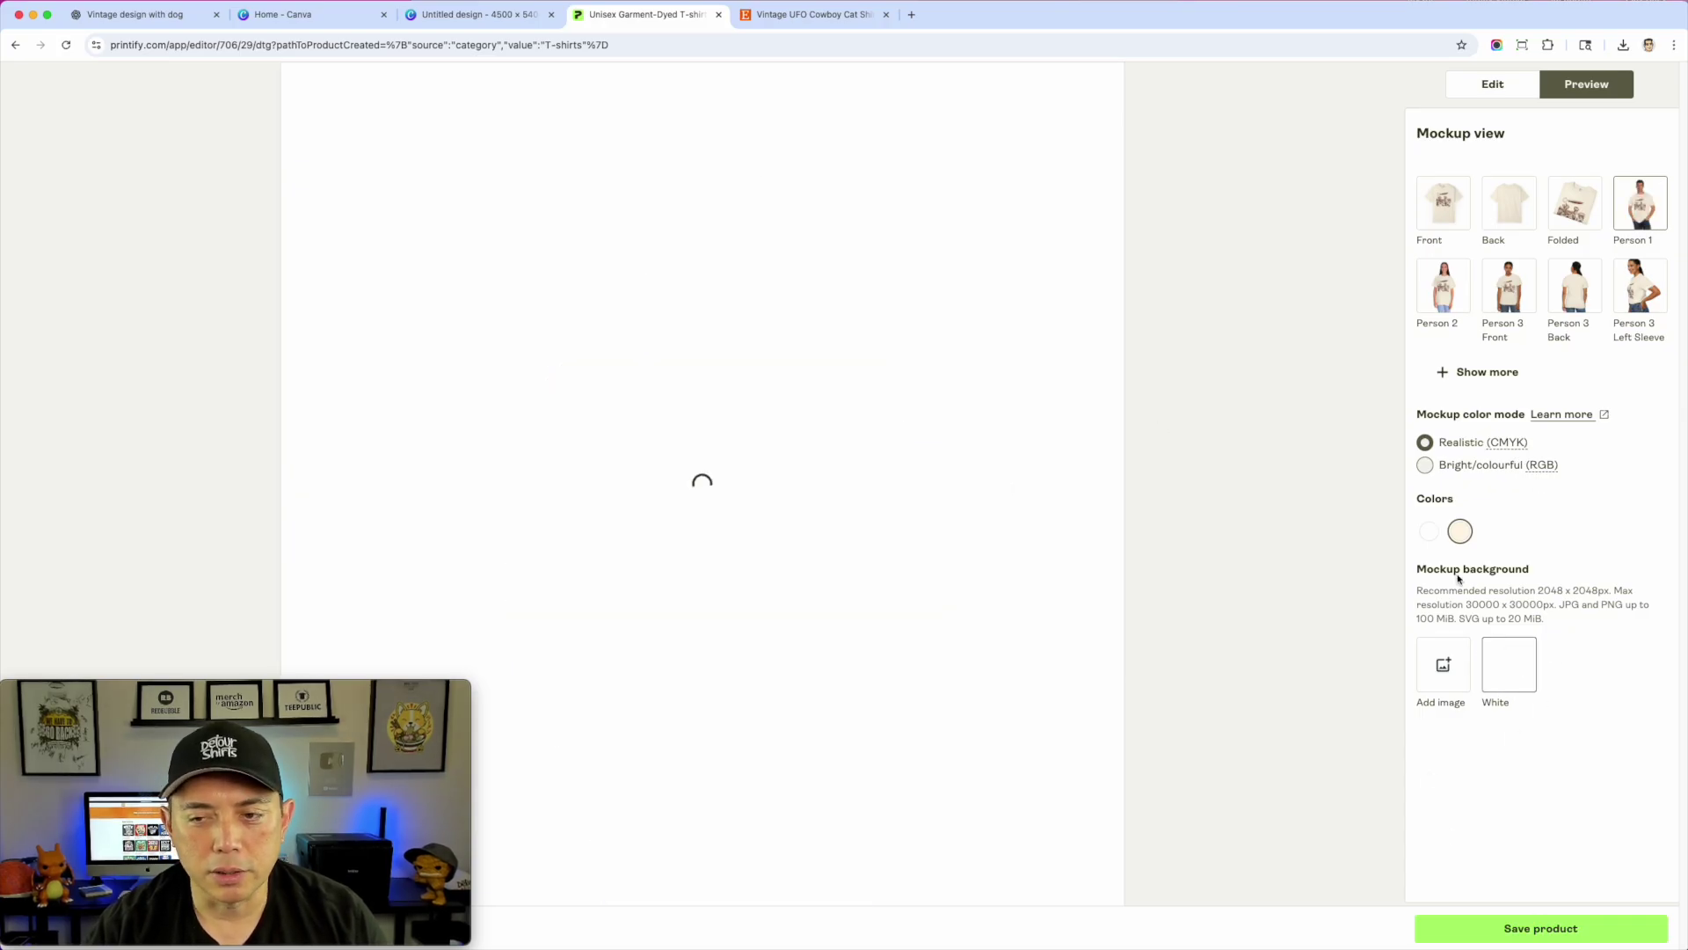
pyautogui.click(1429, 532)
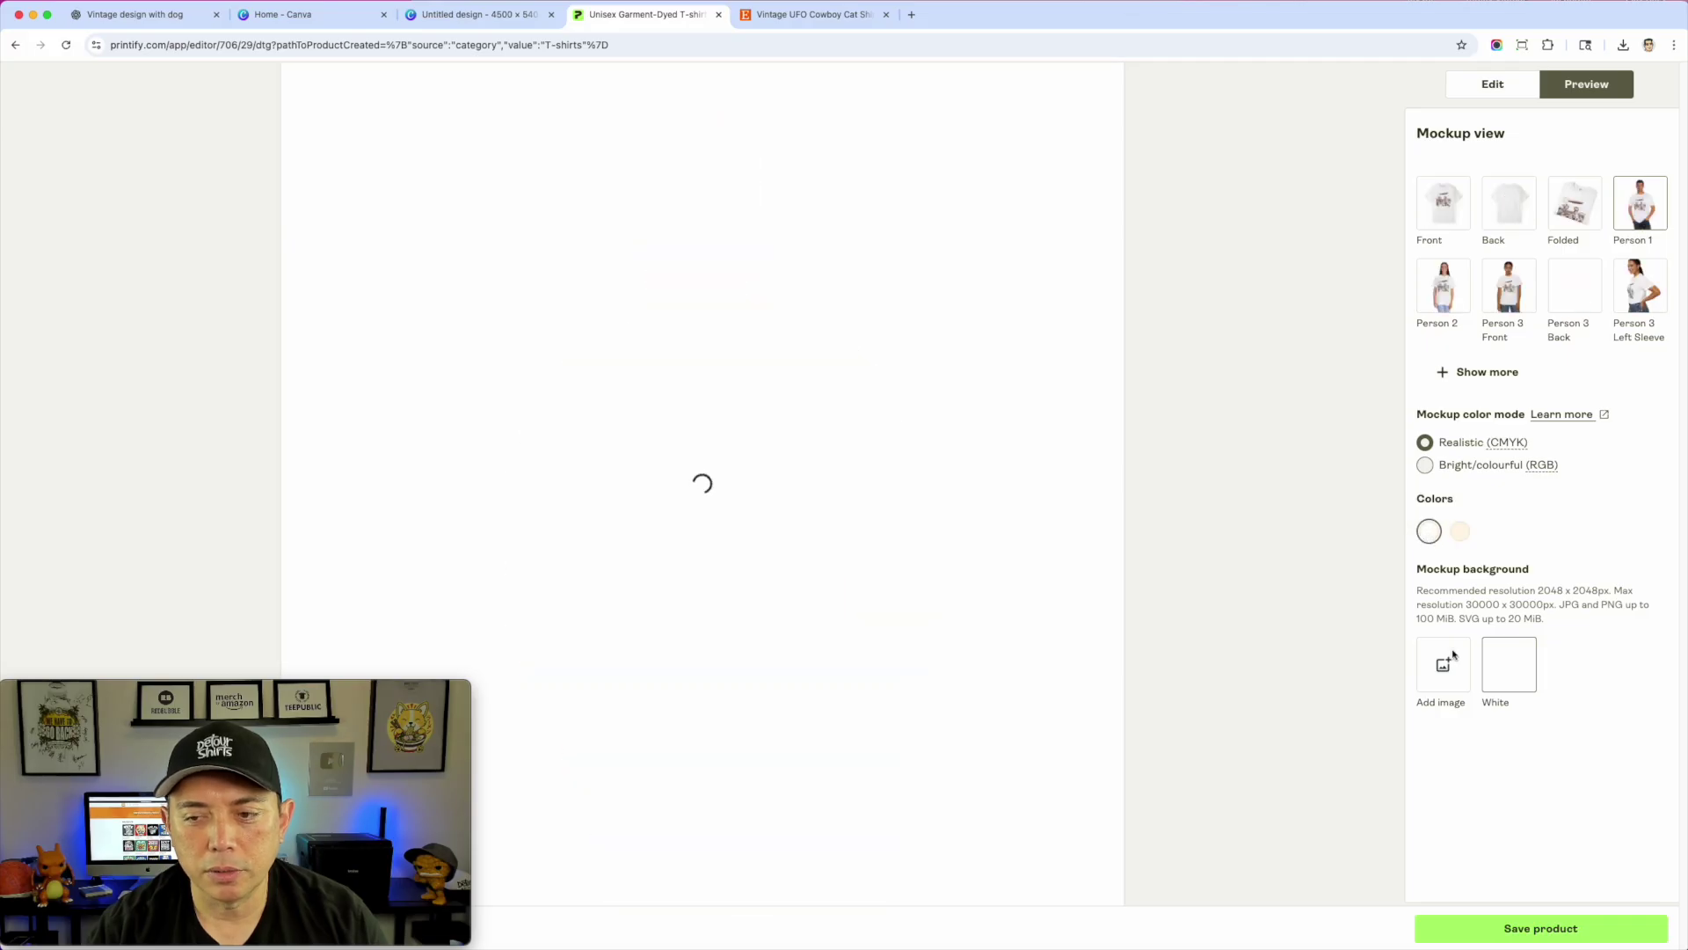
pyautogui.click(1460, 531)
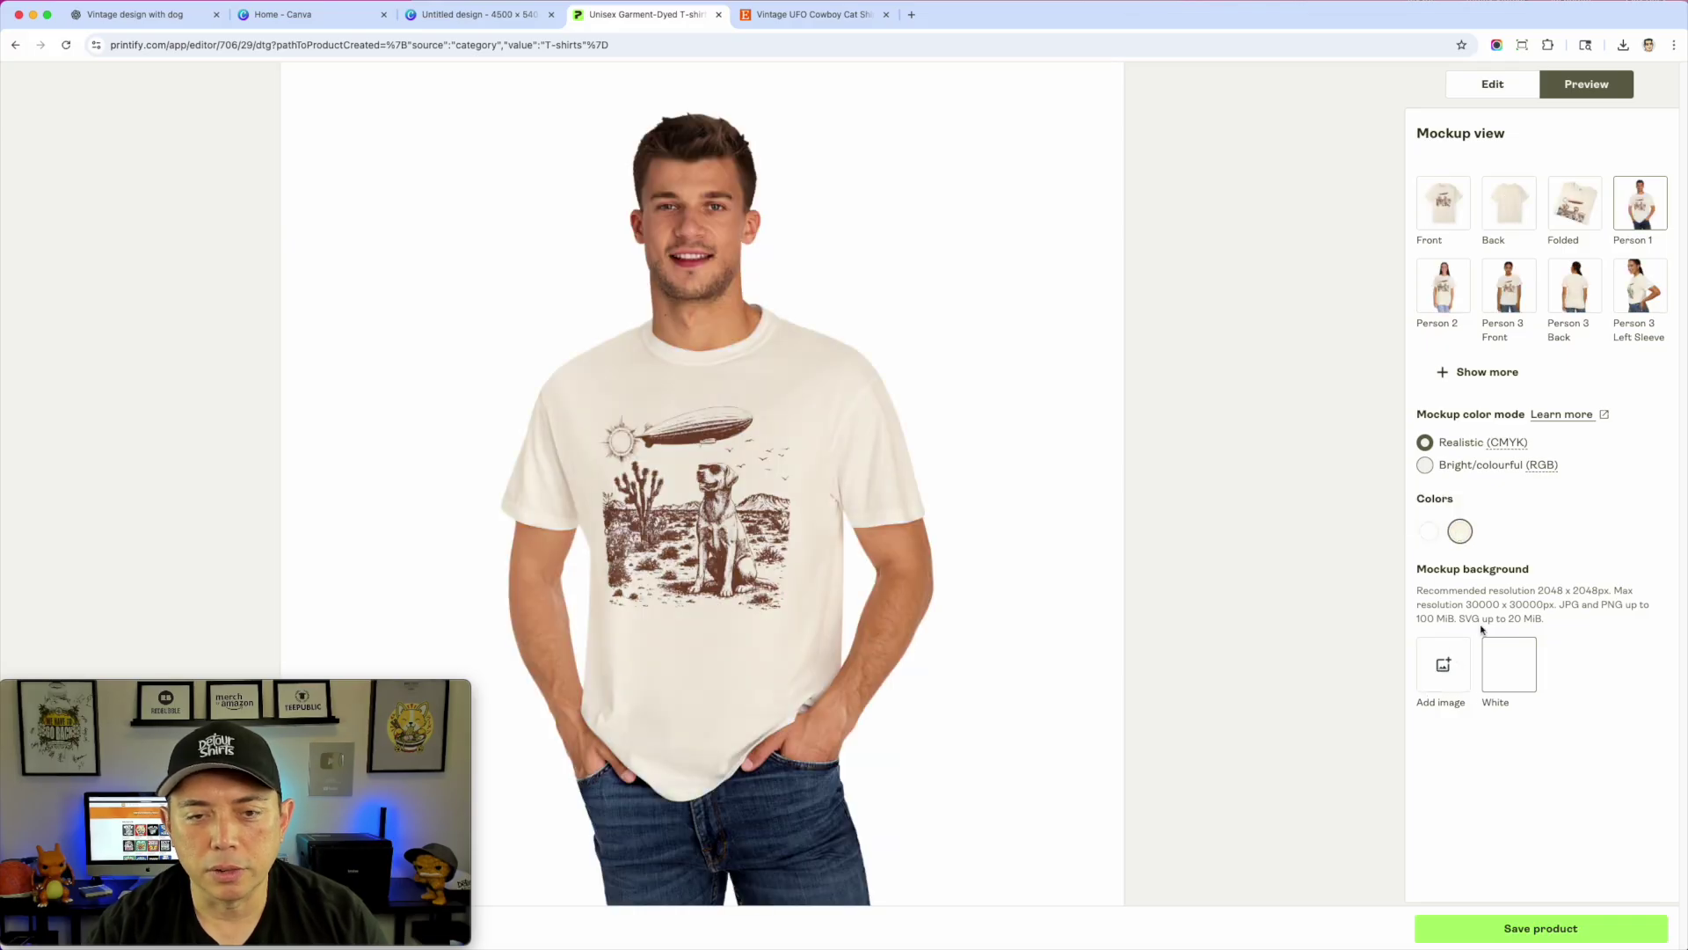
# Save the product and add the white Size Chart mockup to the listing's selected mockups
pyautogui.click(1568, 928)
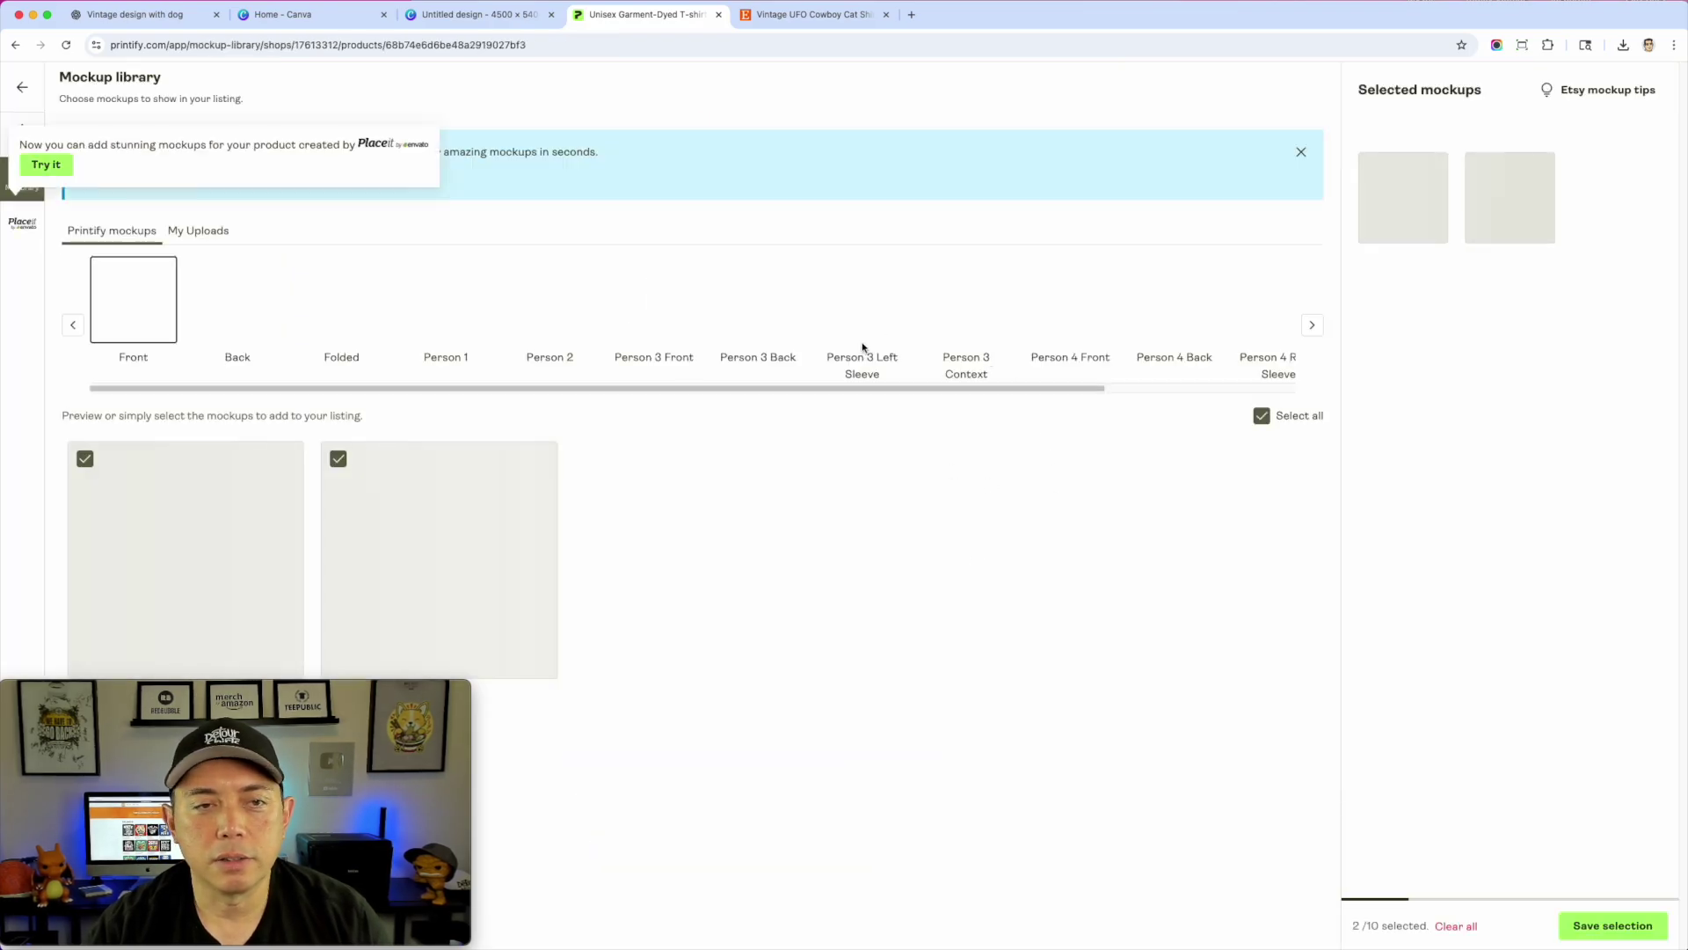
pyautogui.moveTo(385, 703); pyautogui.dragTo(1577, 702)
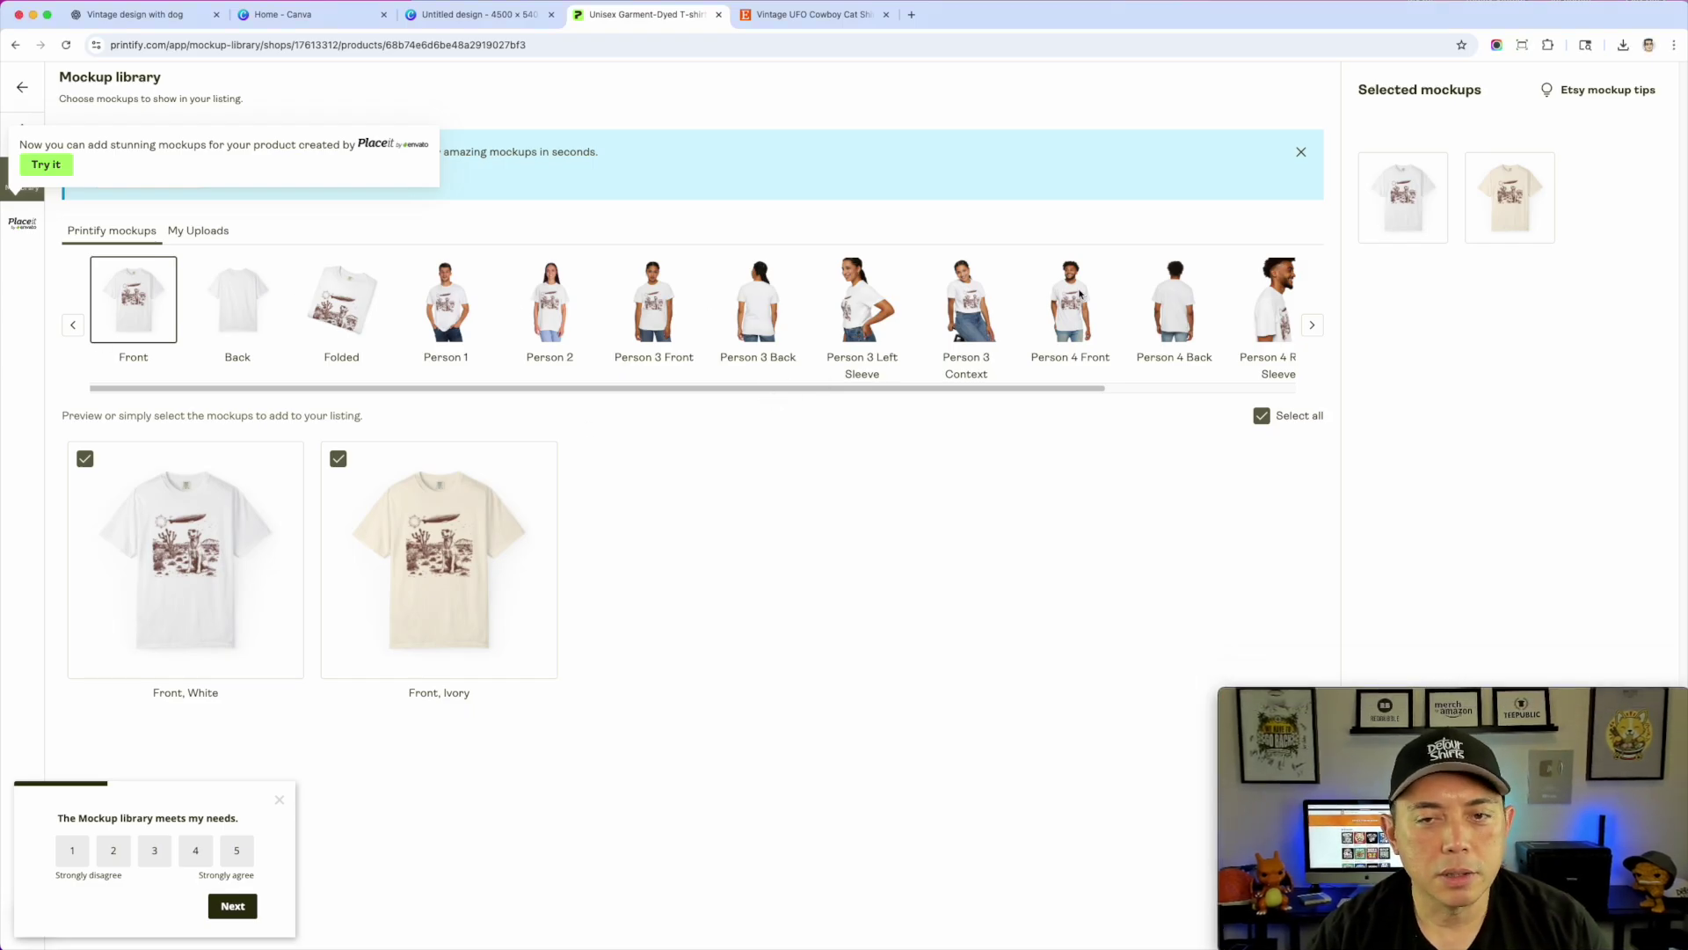
pyautogui.click(963, 308)
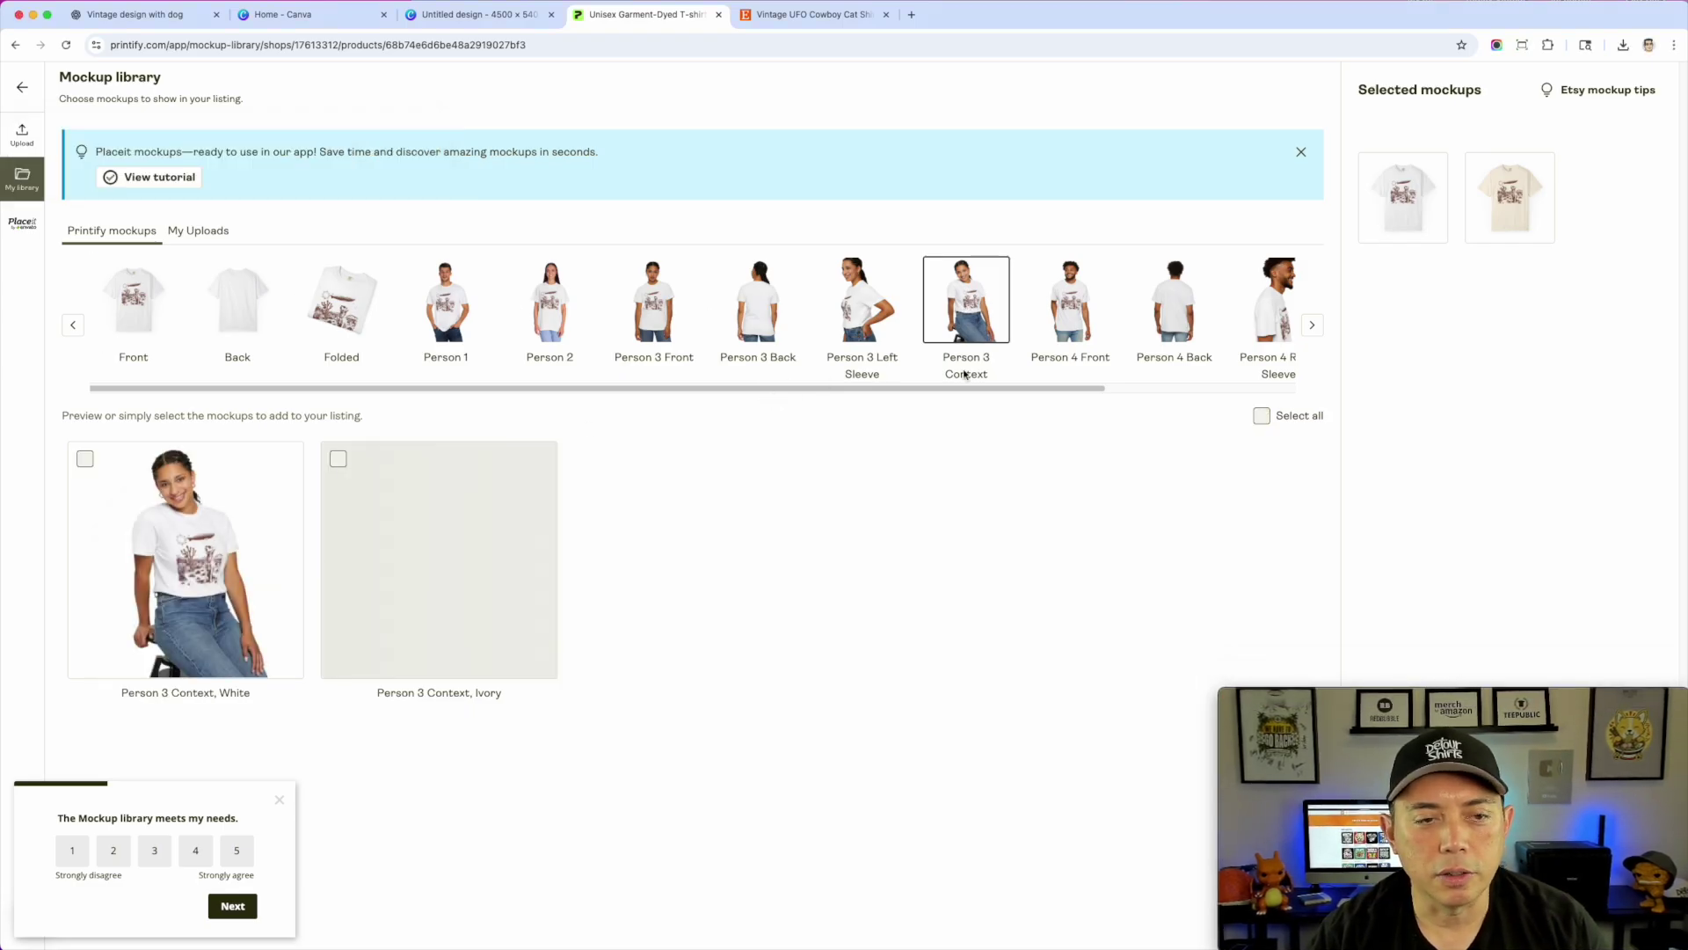
pyautogui.moveTo(1055, 389); pyautogui.dragTo(1420, 385)
pyautogui.click(1262, 299)
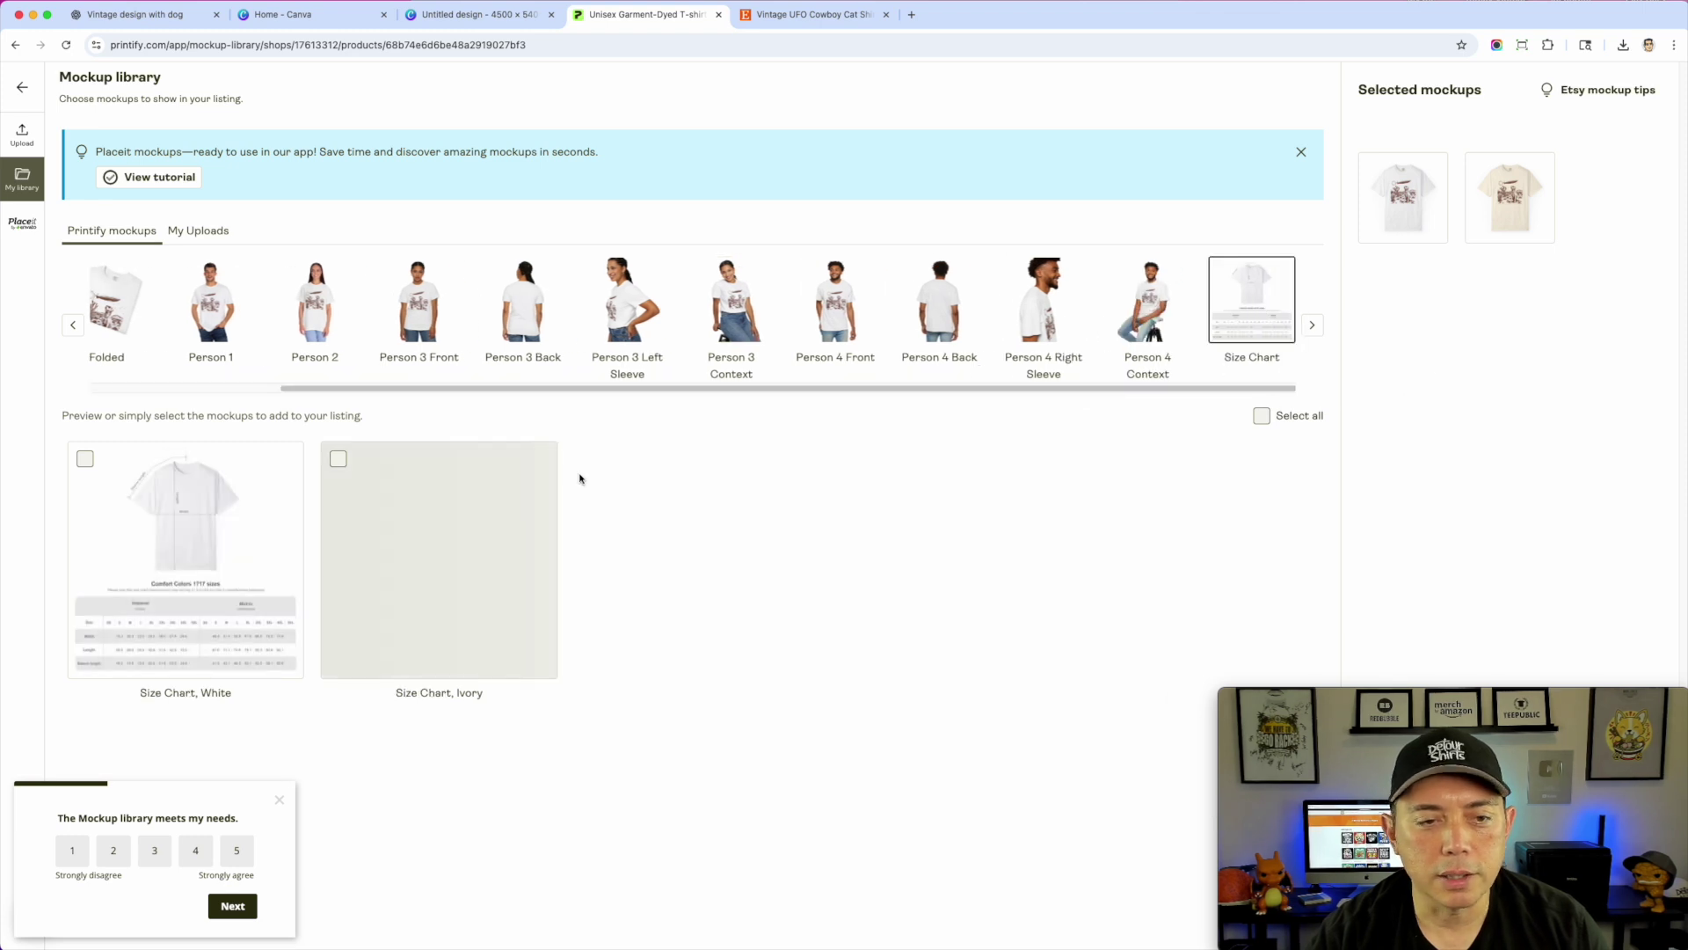
pyautogui.click(82, 458)
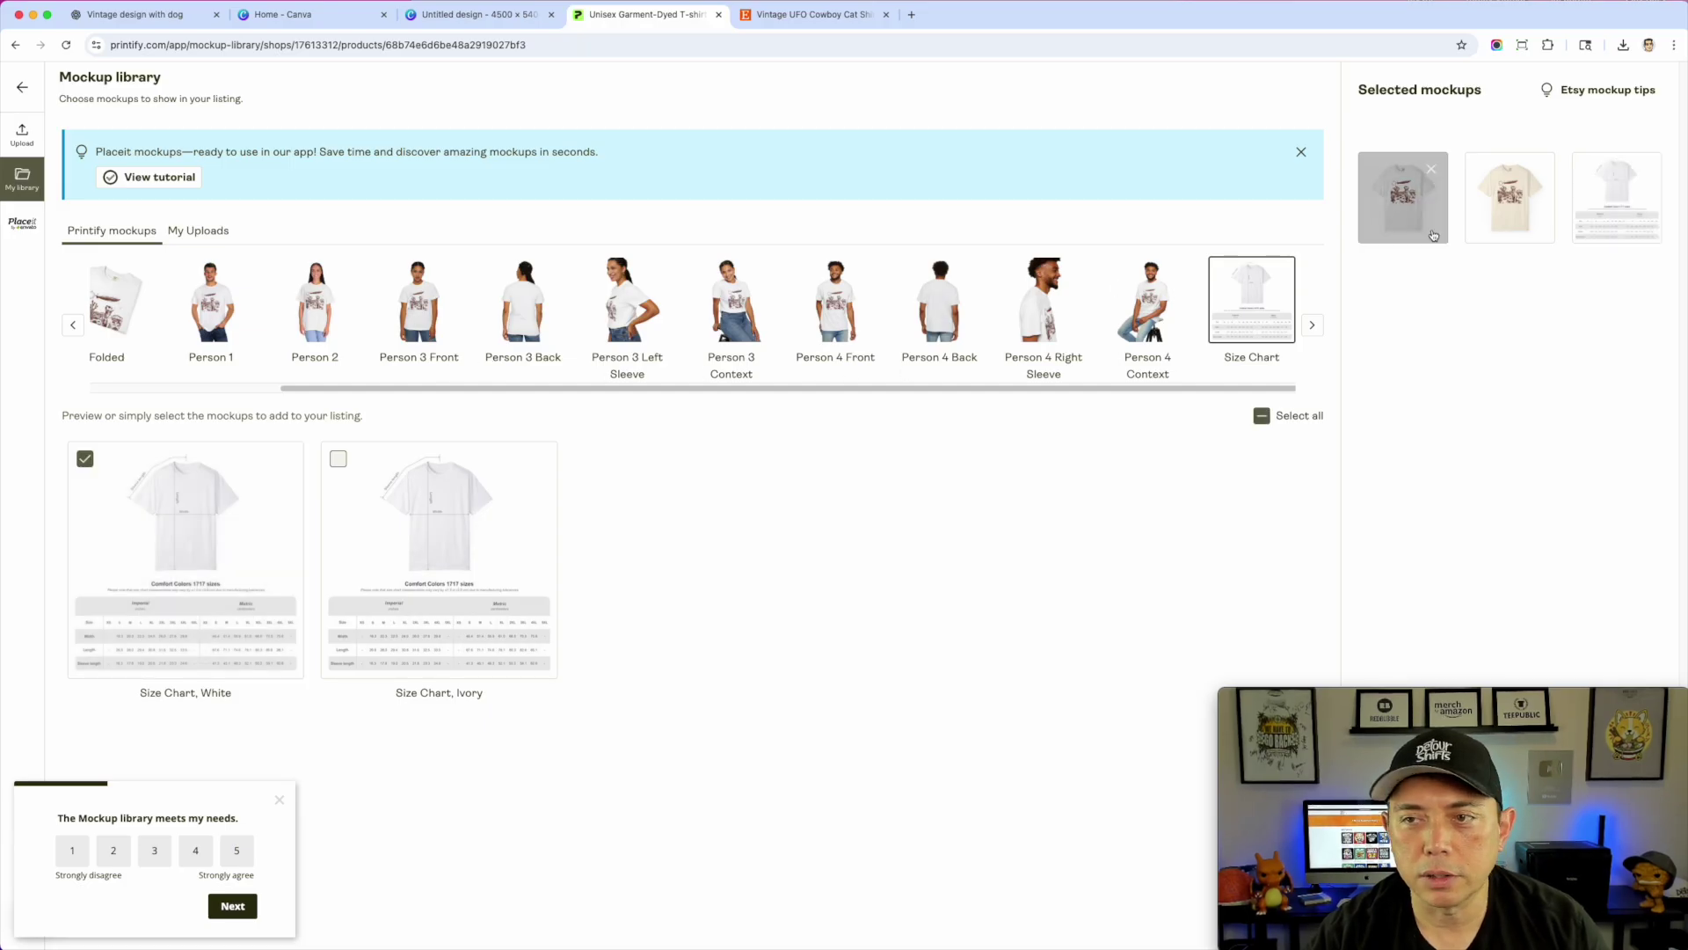
# Add the white Person 2 mockup to the listing and save the mockup selection
pyautogui.click(314, 315)
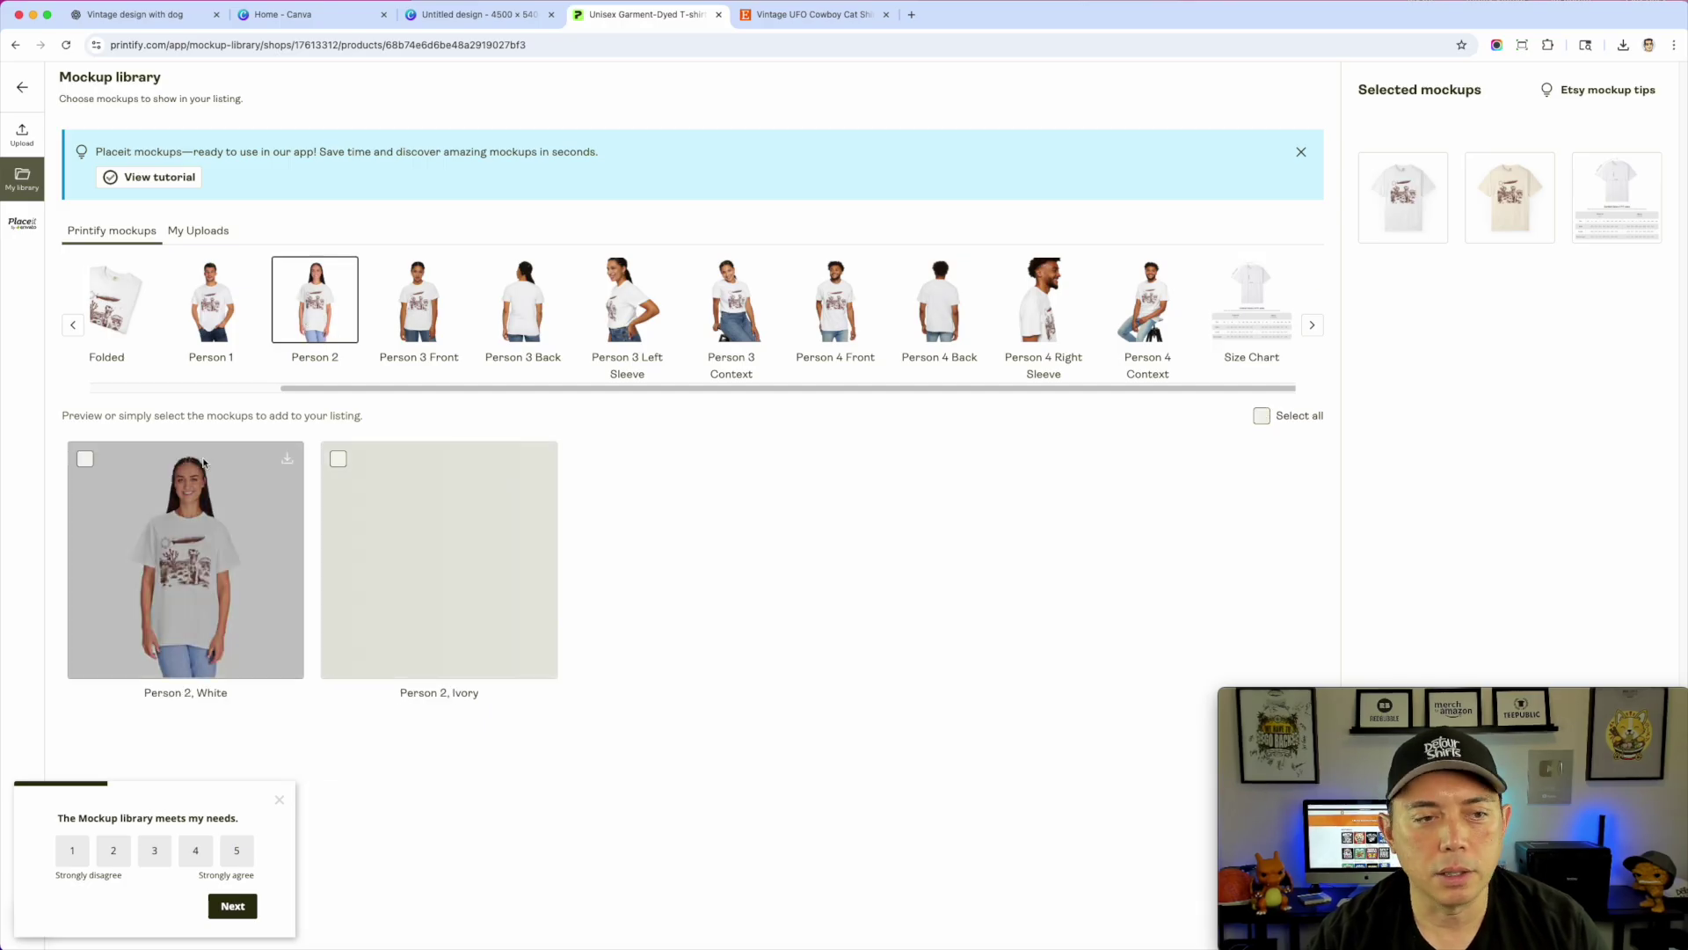
pyautogui.click(84, 460)
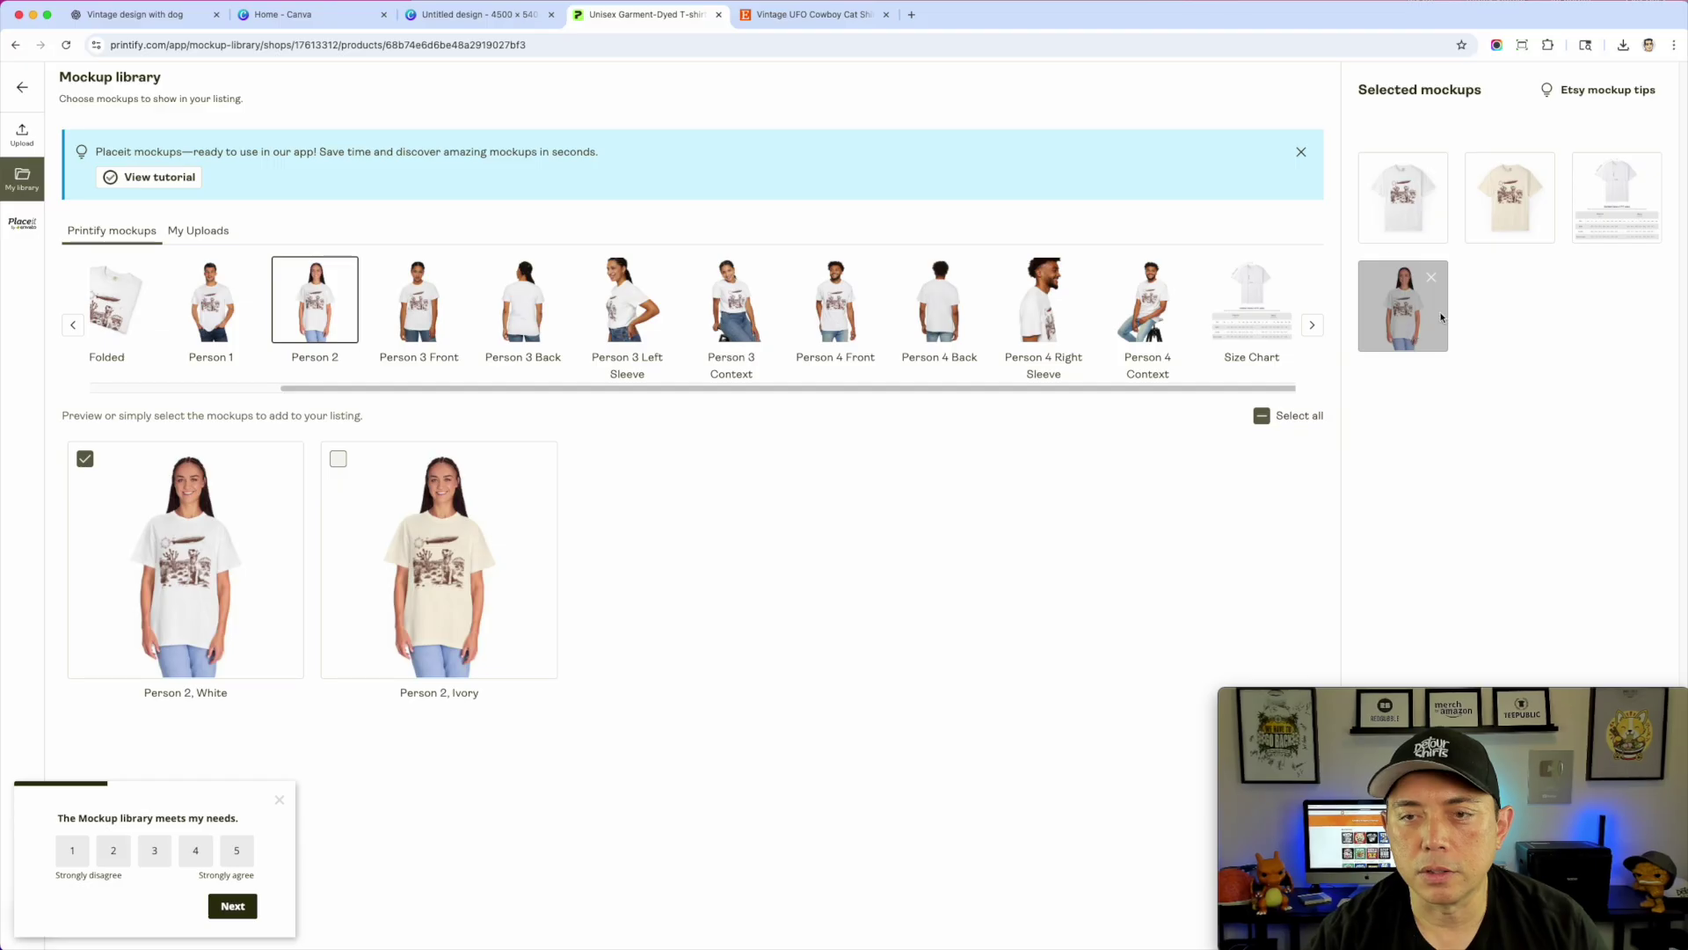
pyautogui.click(277, 801)
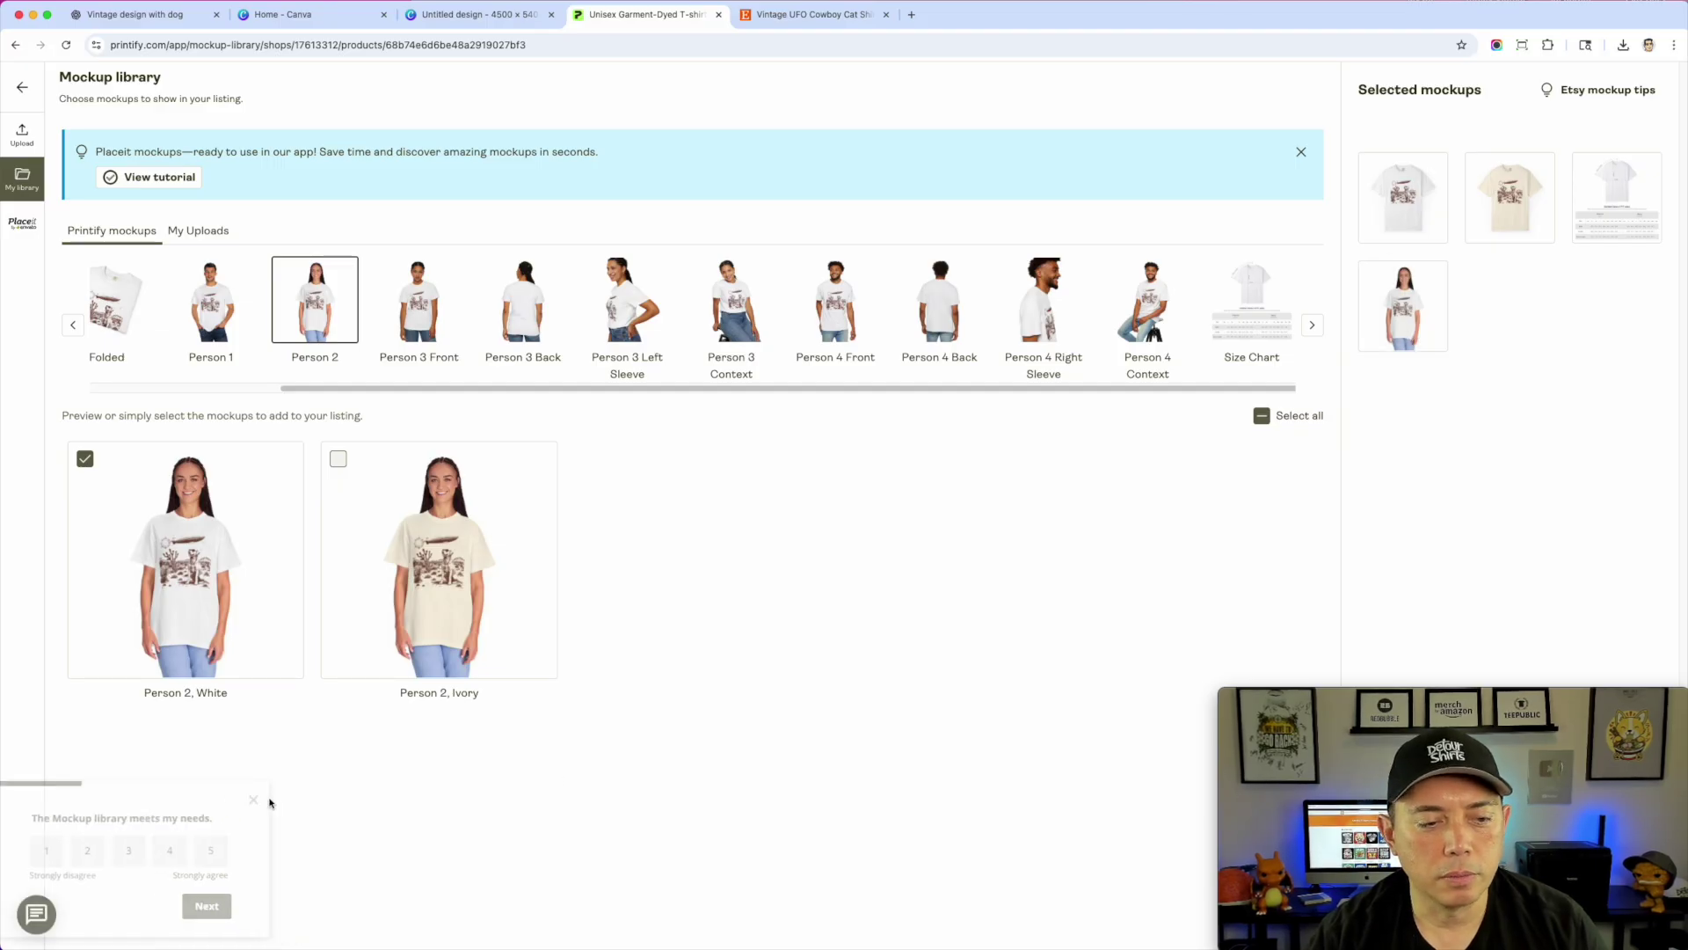
pyautogui.moveTo(1578, 703); pyautogui.dragTo(1170, 692)
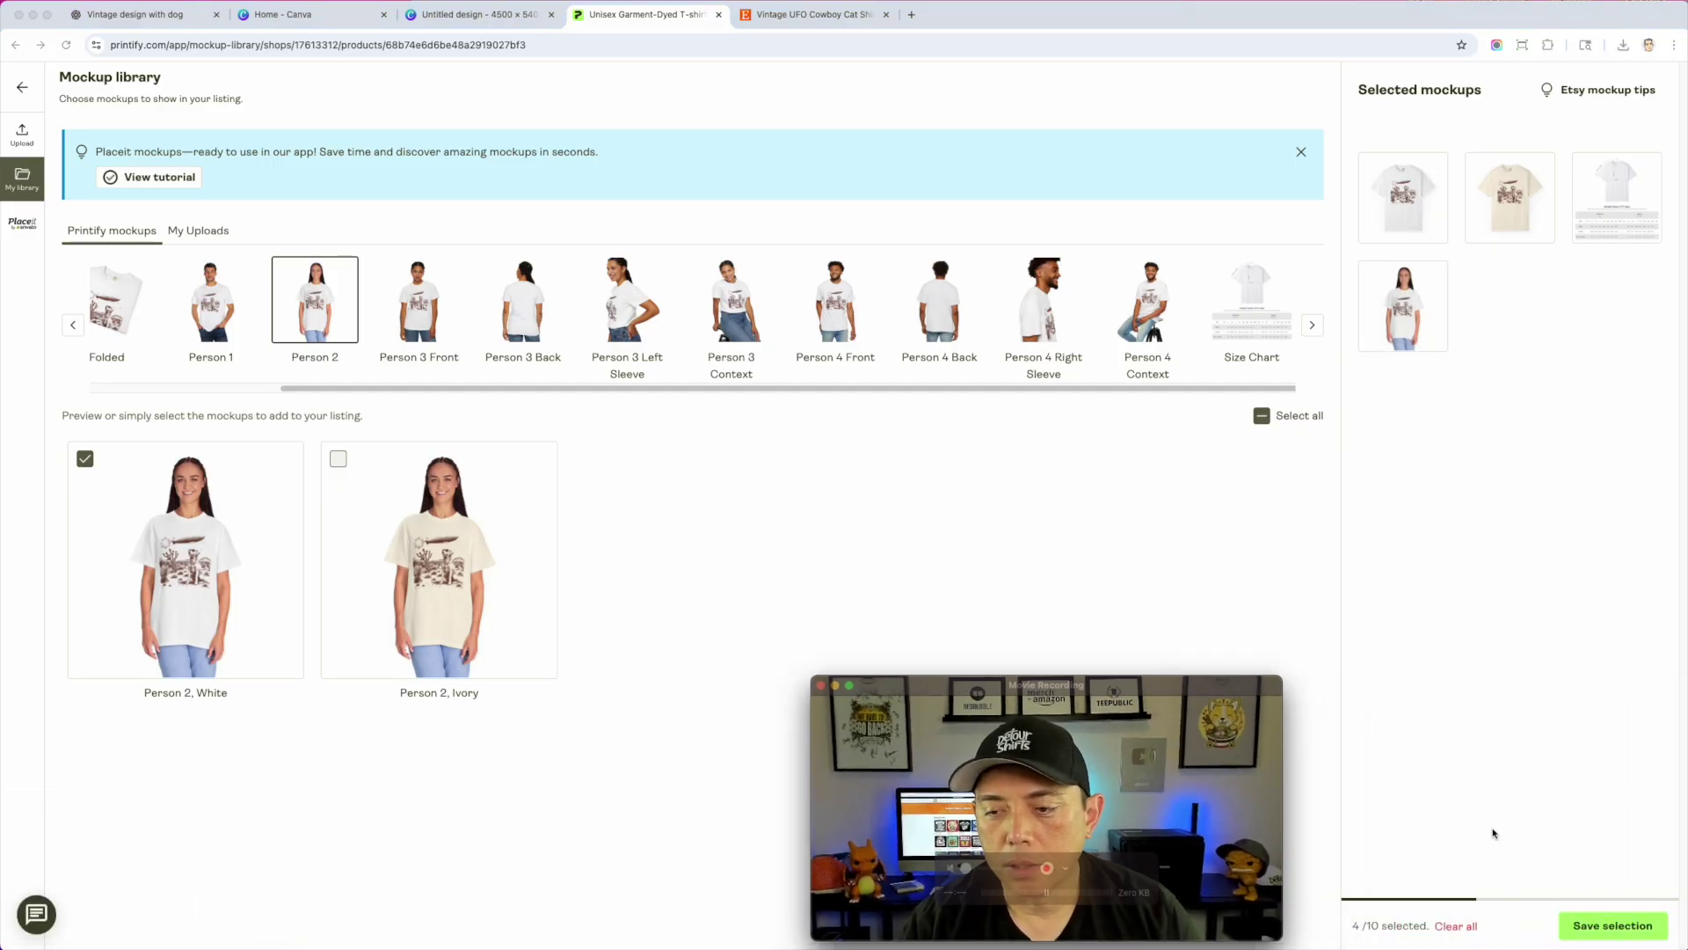
pyautogui.click(1613, 925)
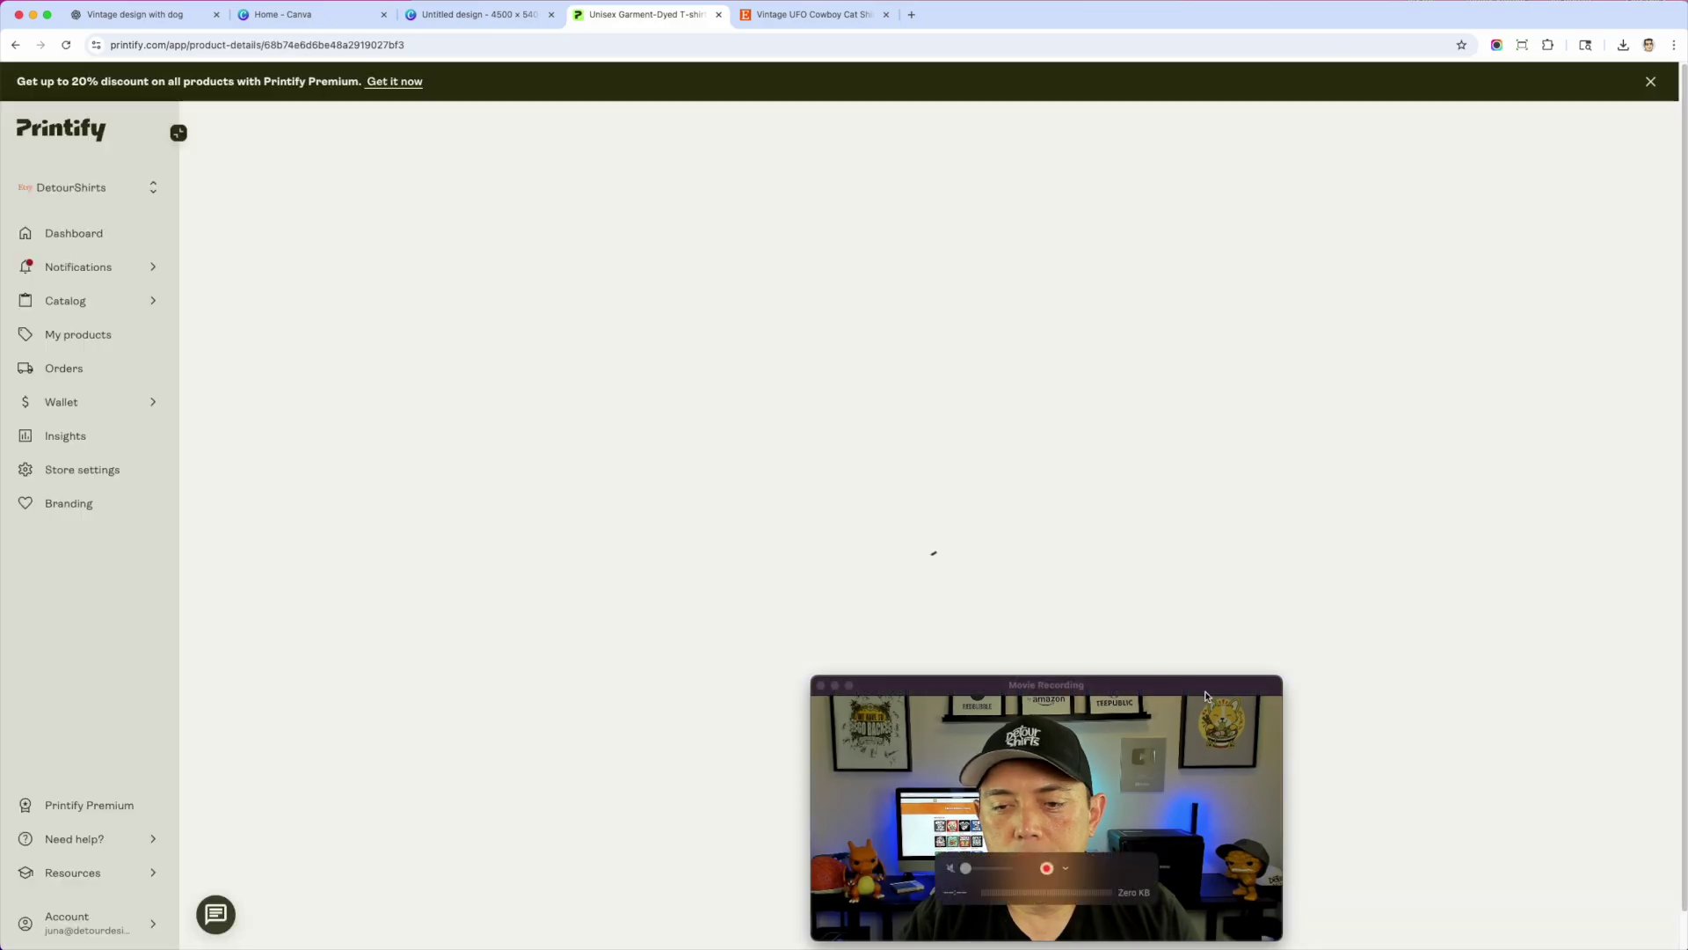
pyautogui.moveTo(1221, 688); pyautogui.dragTo(1629, 702)
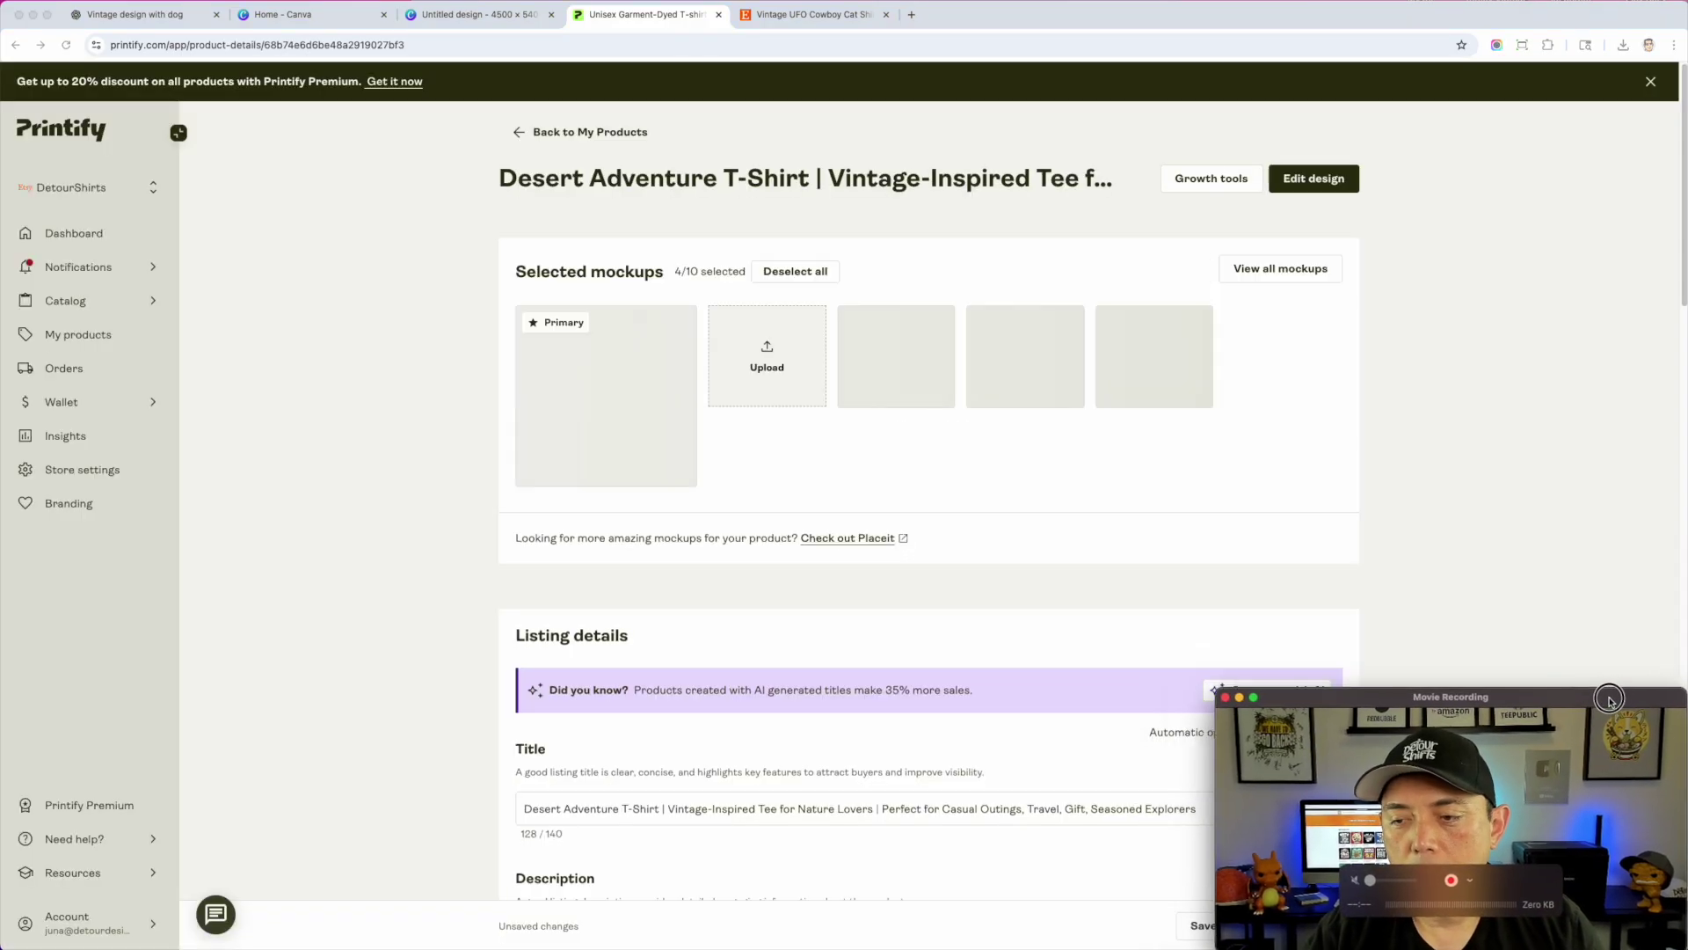
# Review the product's listing details, tags, shipping, pricing and publishing settings, and return to the selected mockups
pyautogui.scroll(-3, 613, 550)
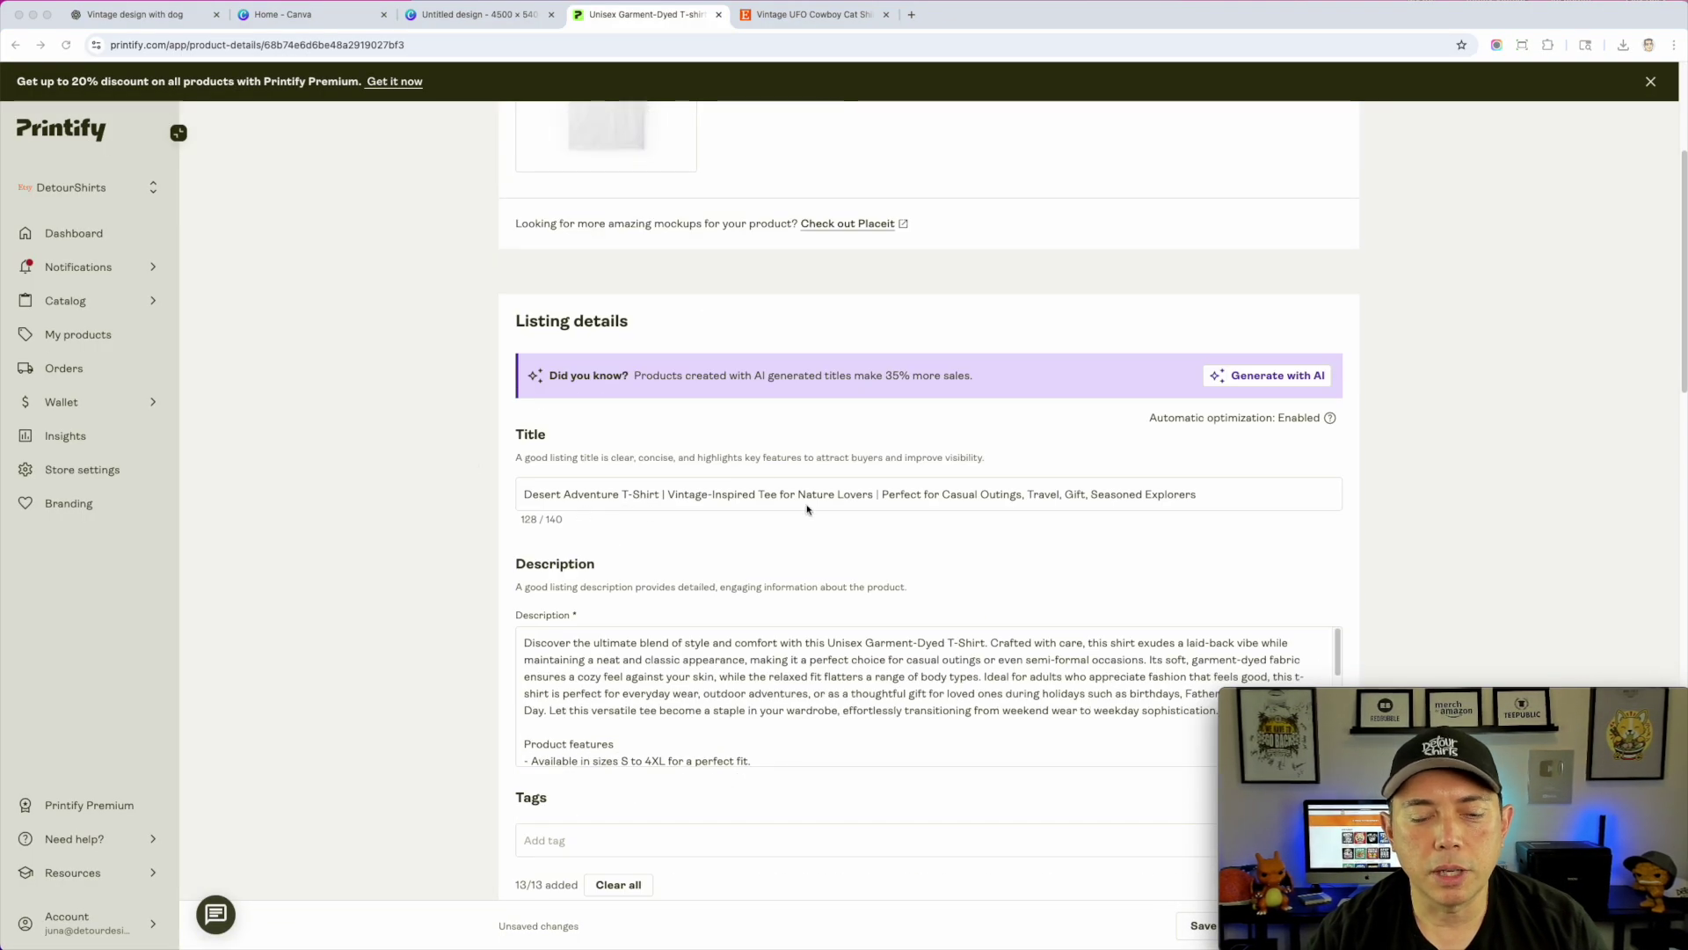
pyautogui.scroll(-1, 539, 513)
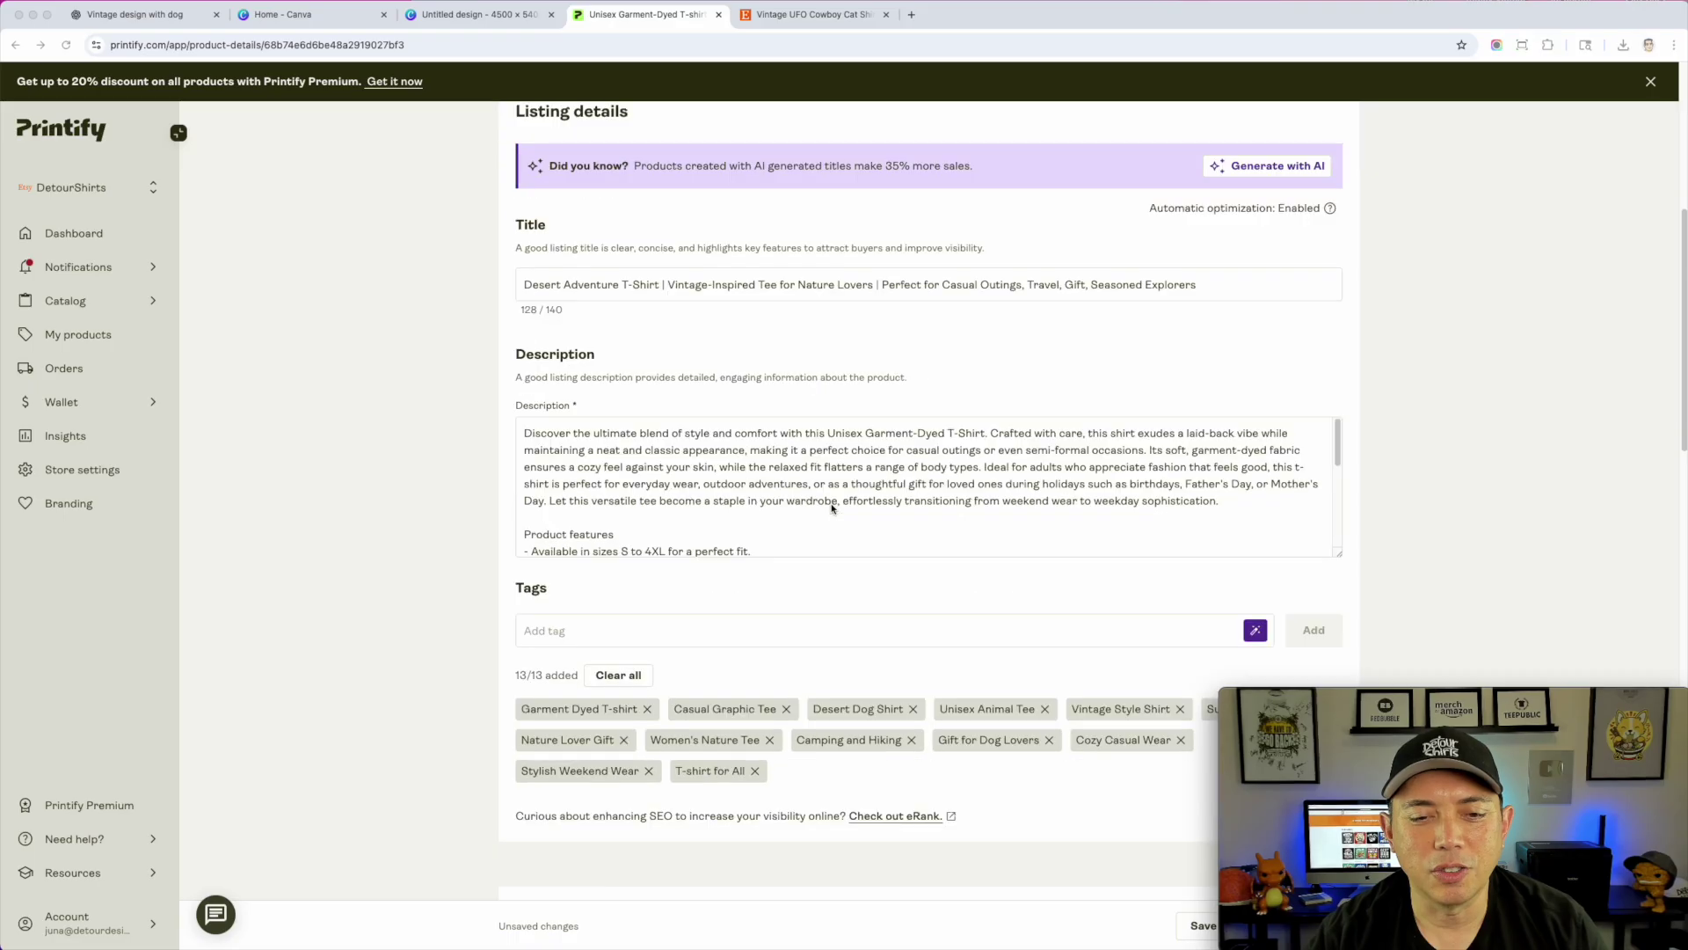
pyautogui.scroll(-3, 833, 501)
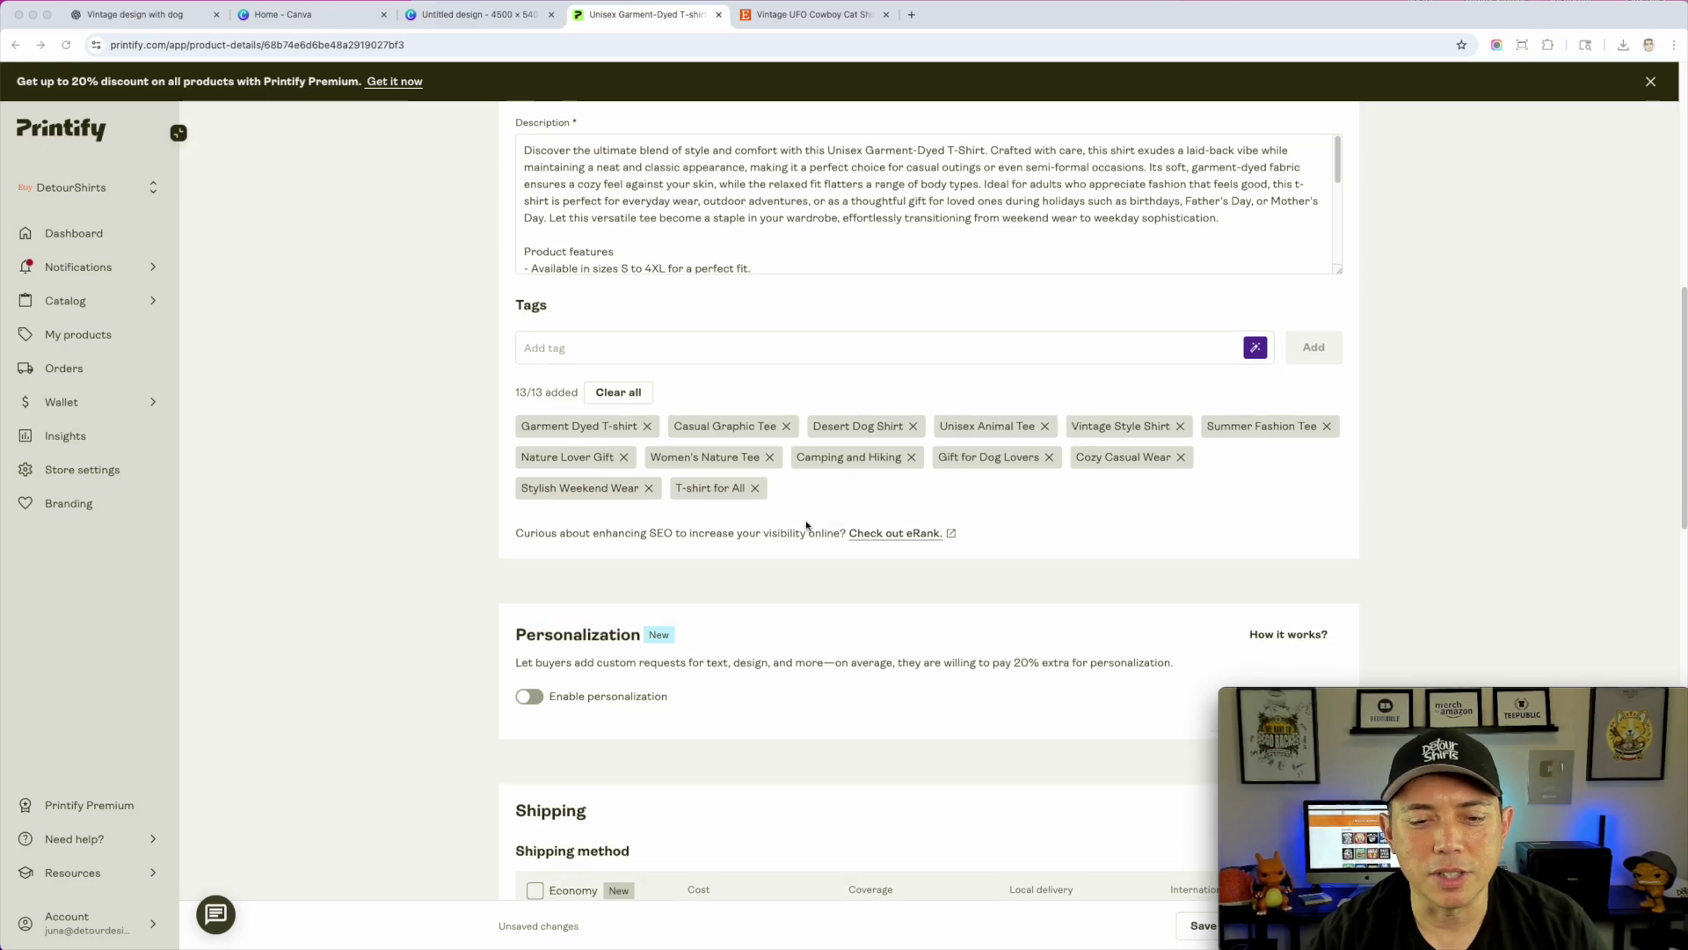
pyautogui.scroll(-8, 807, 525)
pyautogui.scroll(-3, 806, 526)
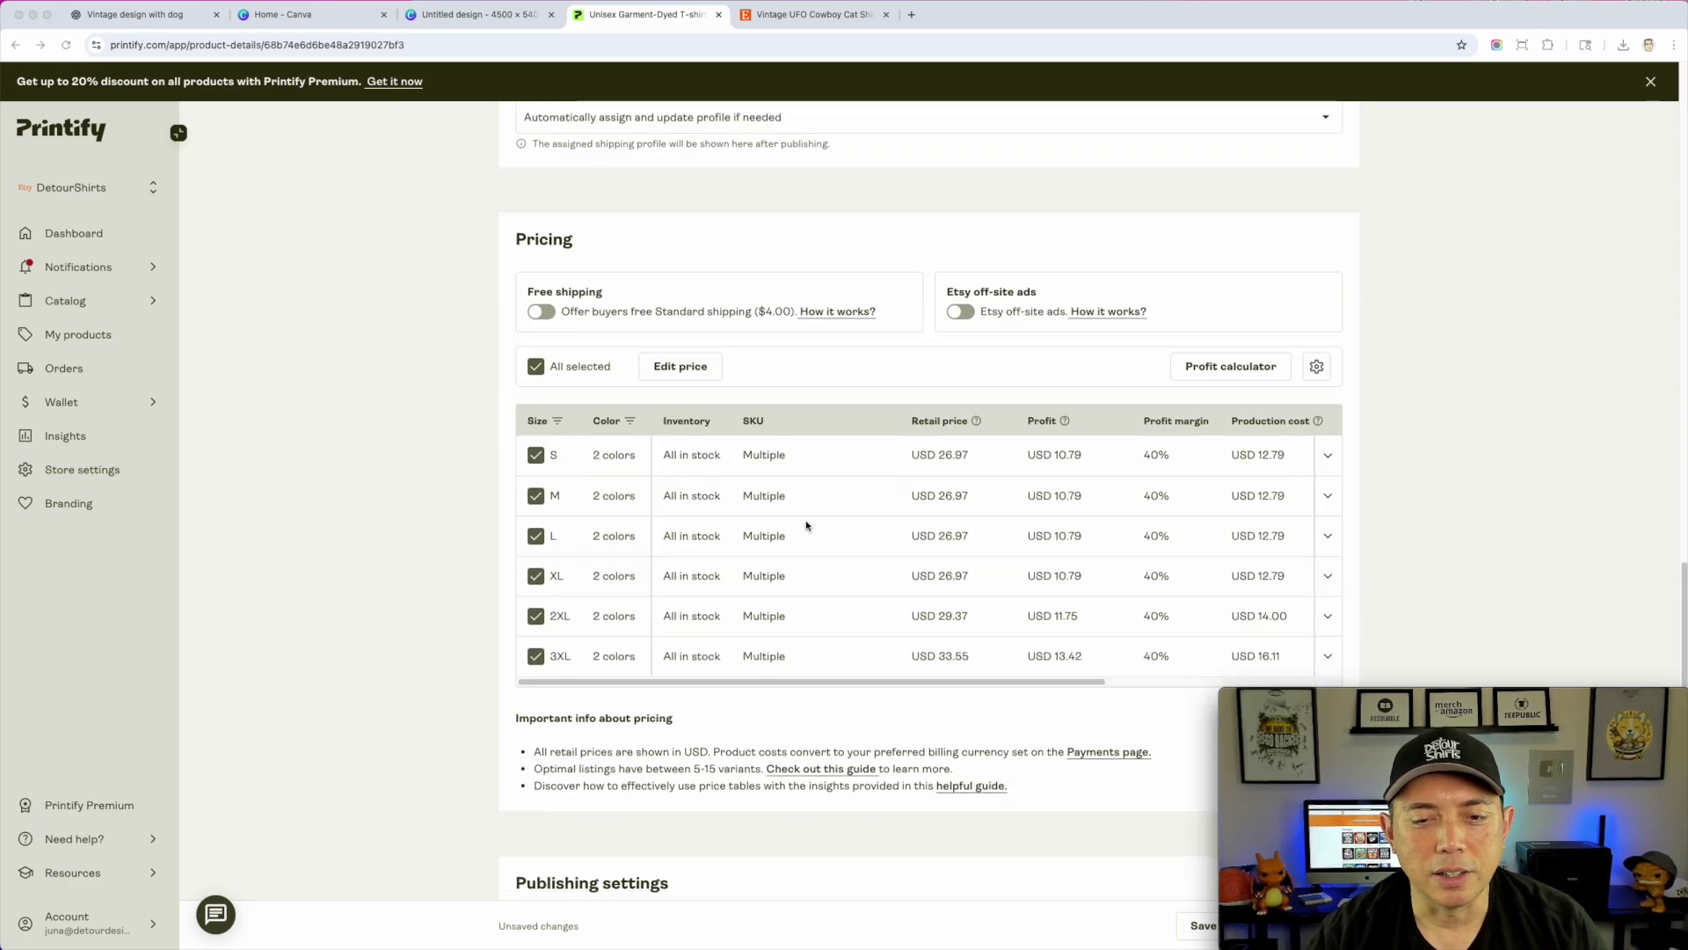
pyautogui.scroll(-6, 795, 605)
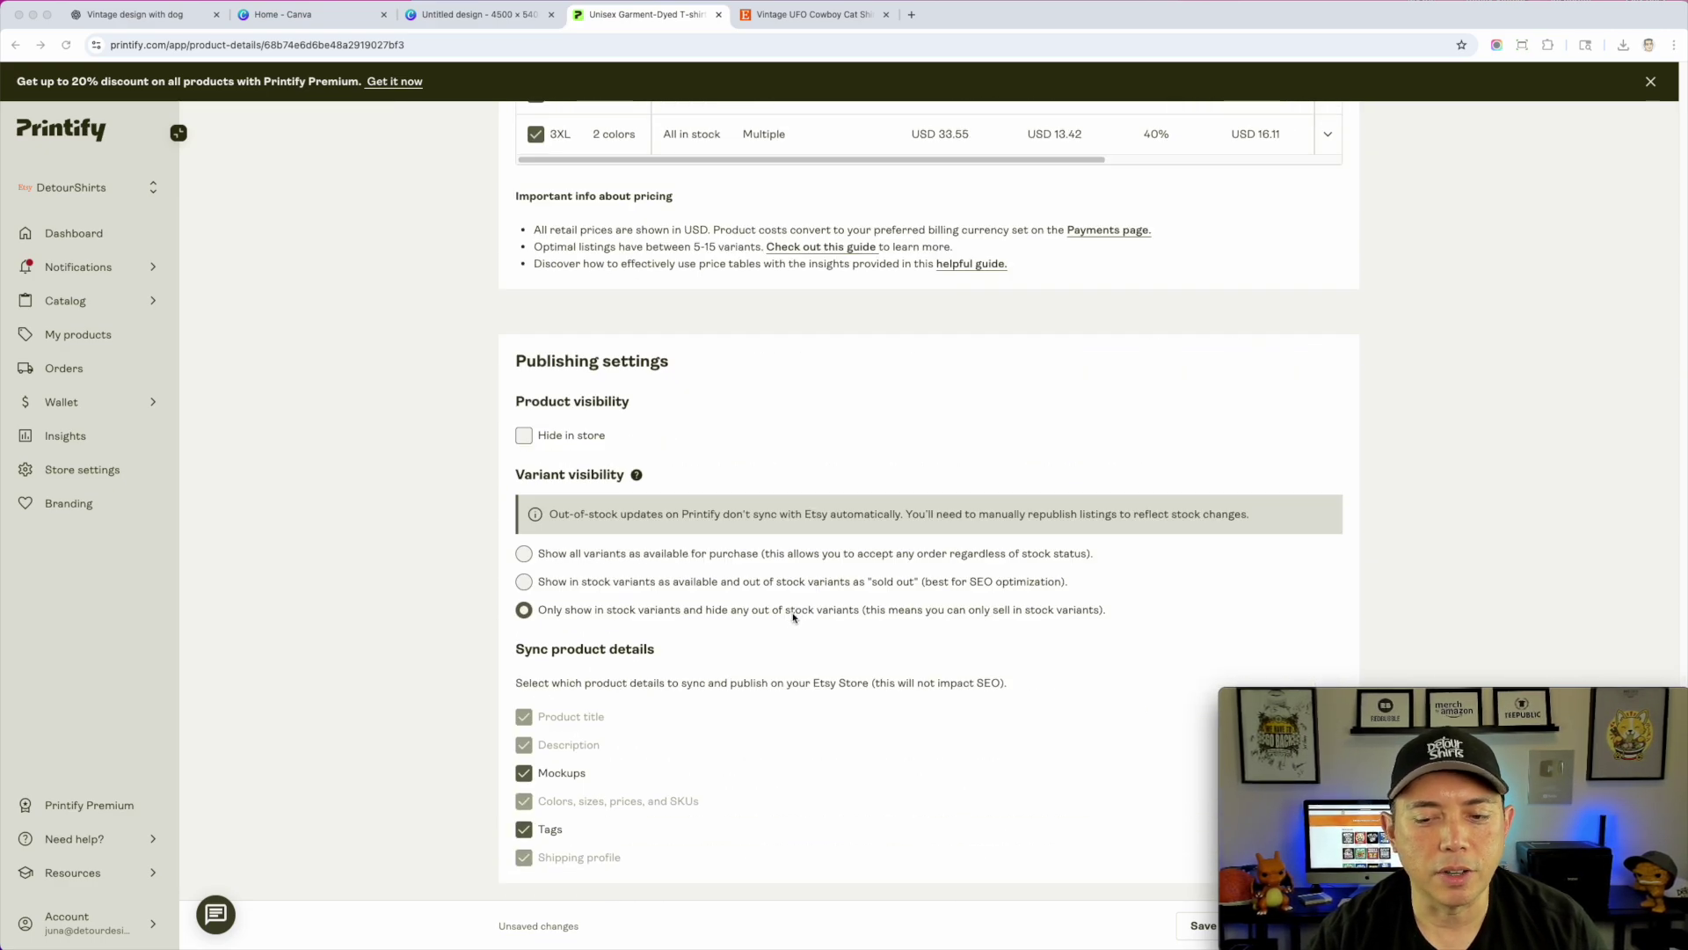
pyautogui.scroll(20, 792, 617)
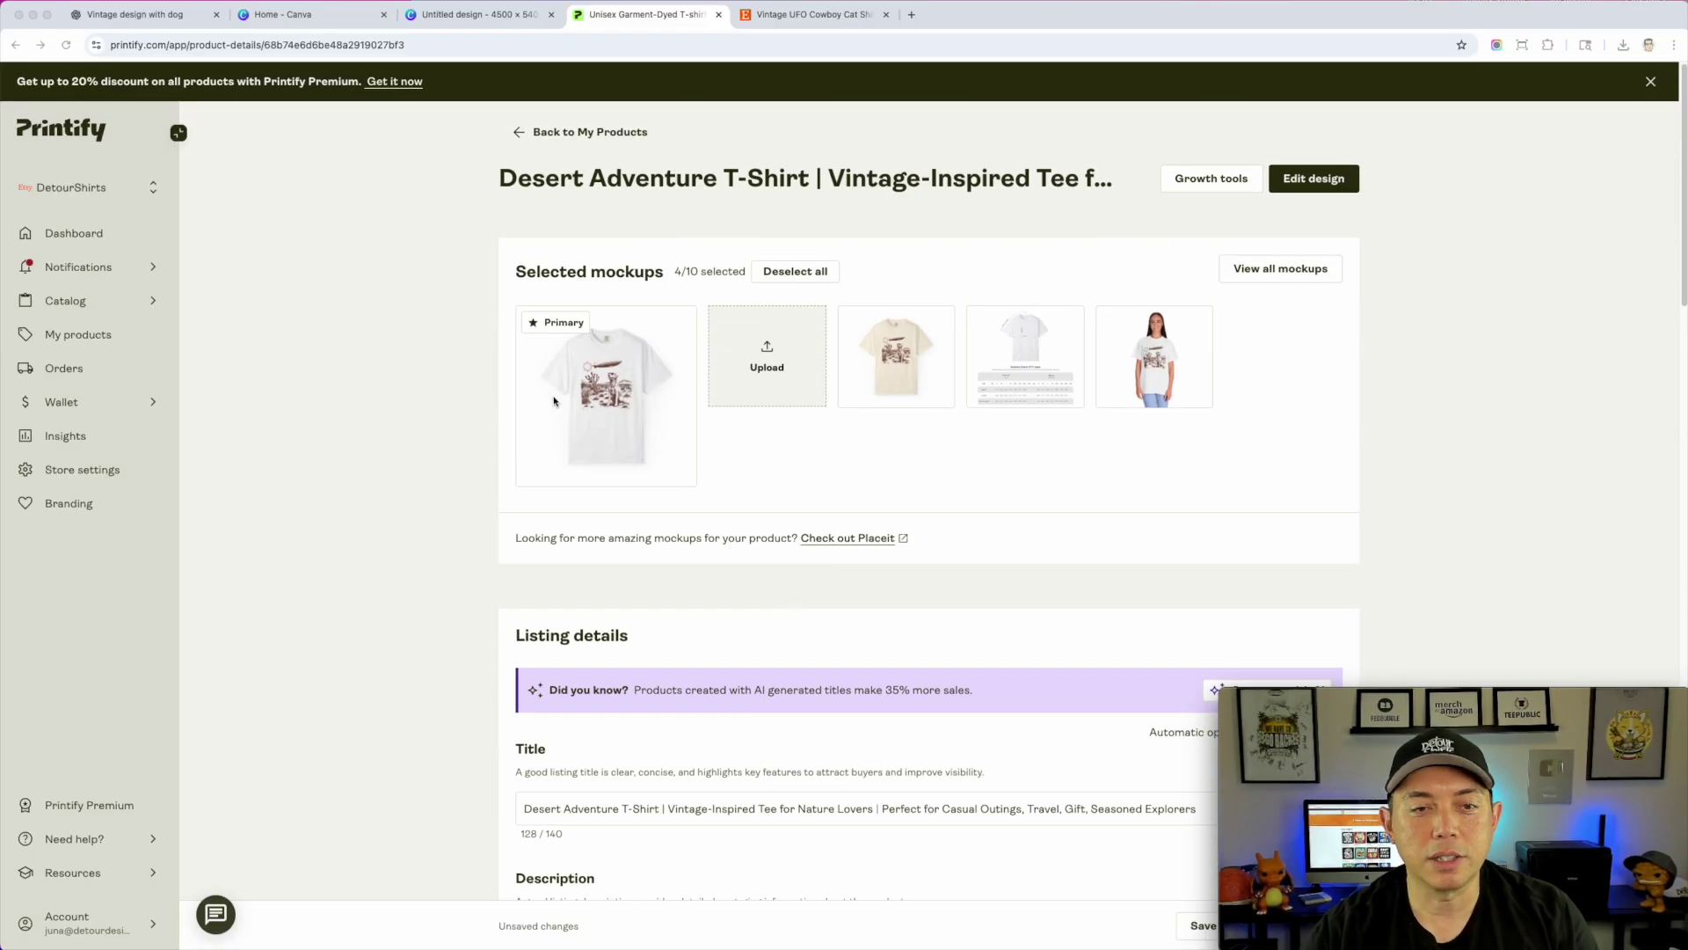